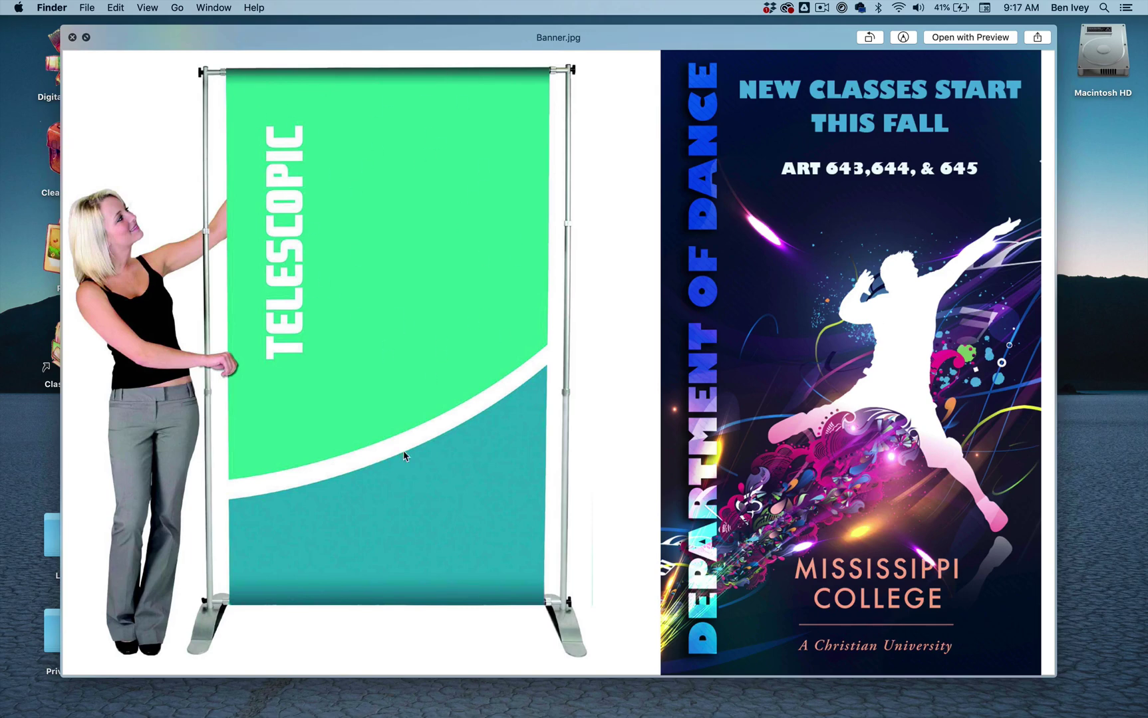
Look through the mockup images in the Simple Mockups folder, from the banner through to the pencils
key("Down")
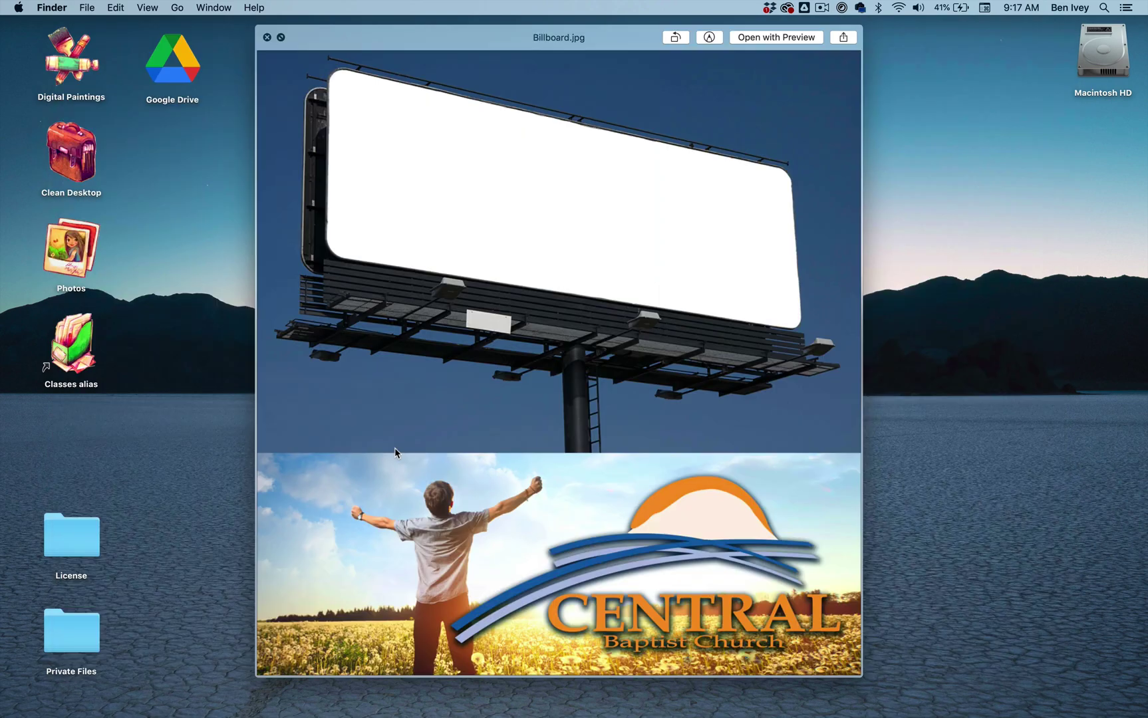
key("Down")
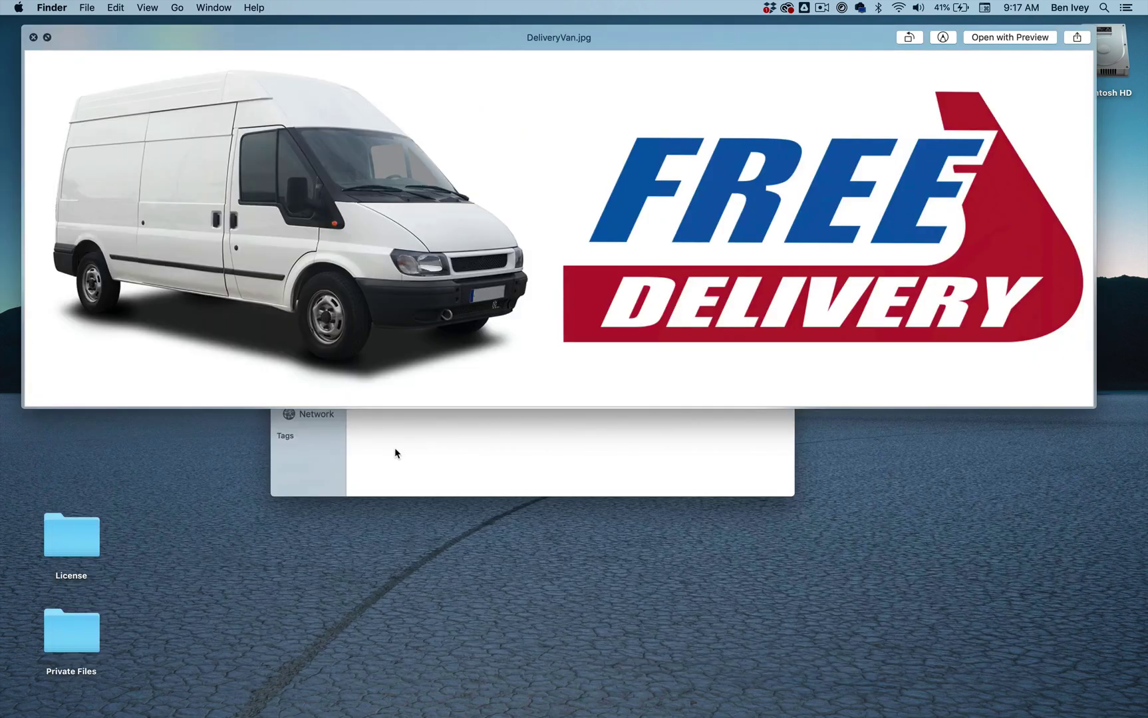
key("Down")
key("Down")
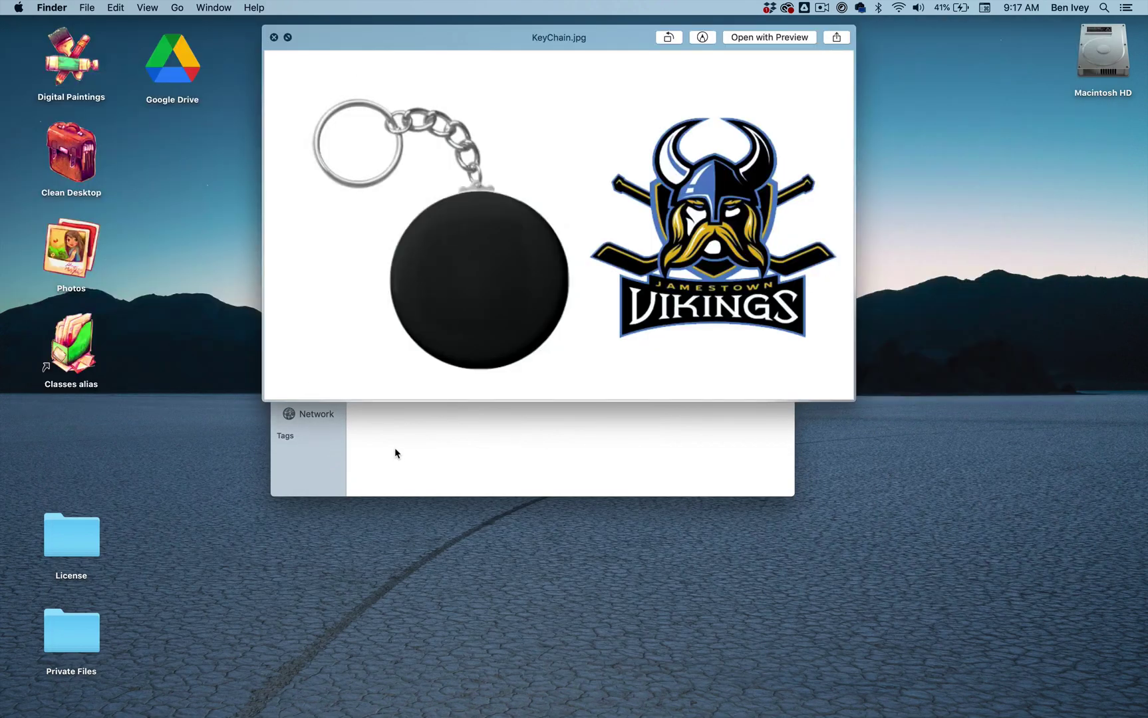
key("Down")
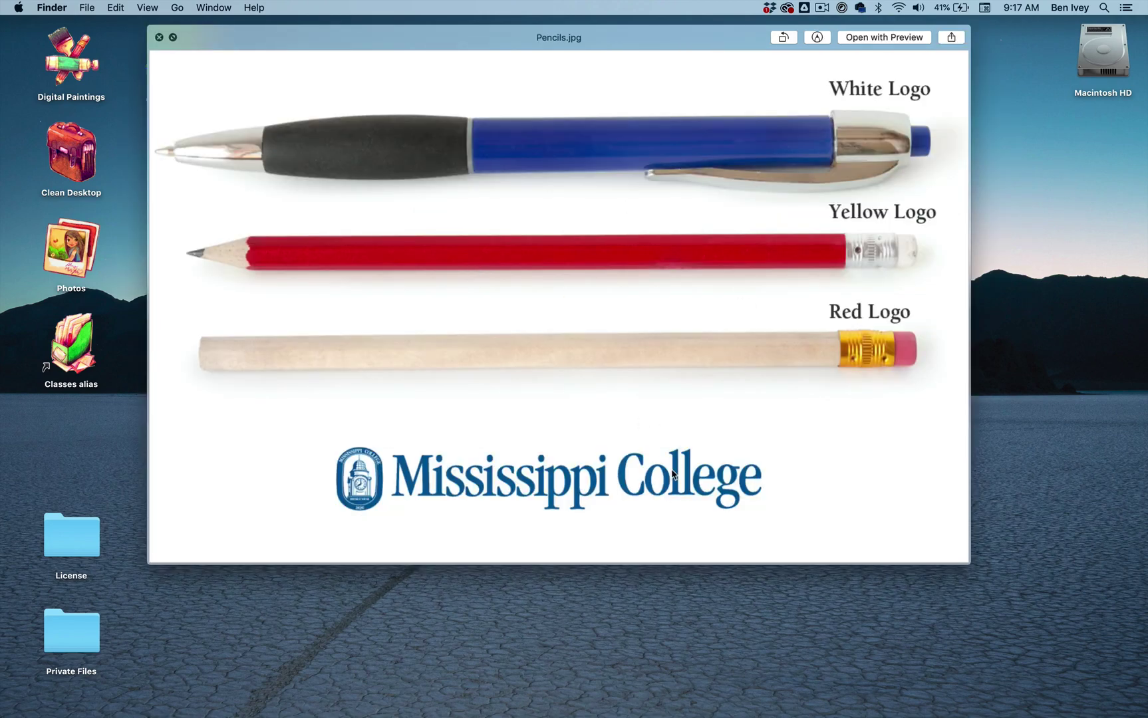
key("space")
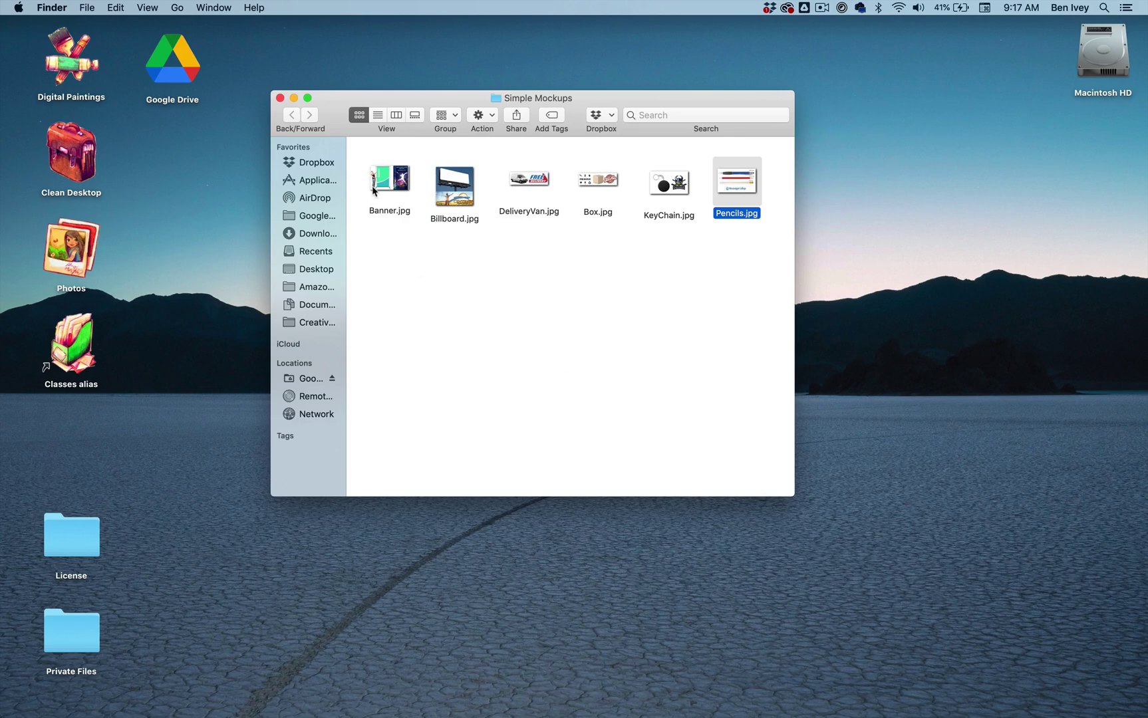
Open Banner.jpg in Photoshop and move the floating Layers panel off the dance poster
left_click_drag(382, 193, 568, 701)
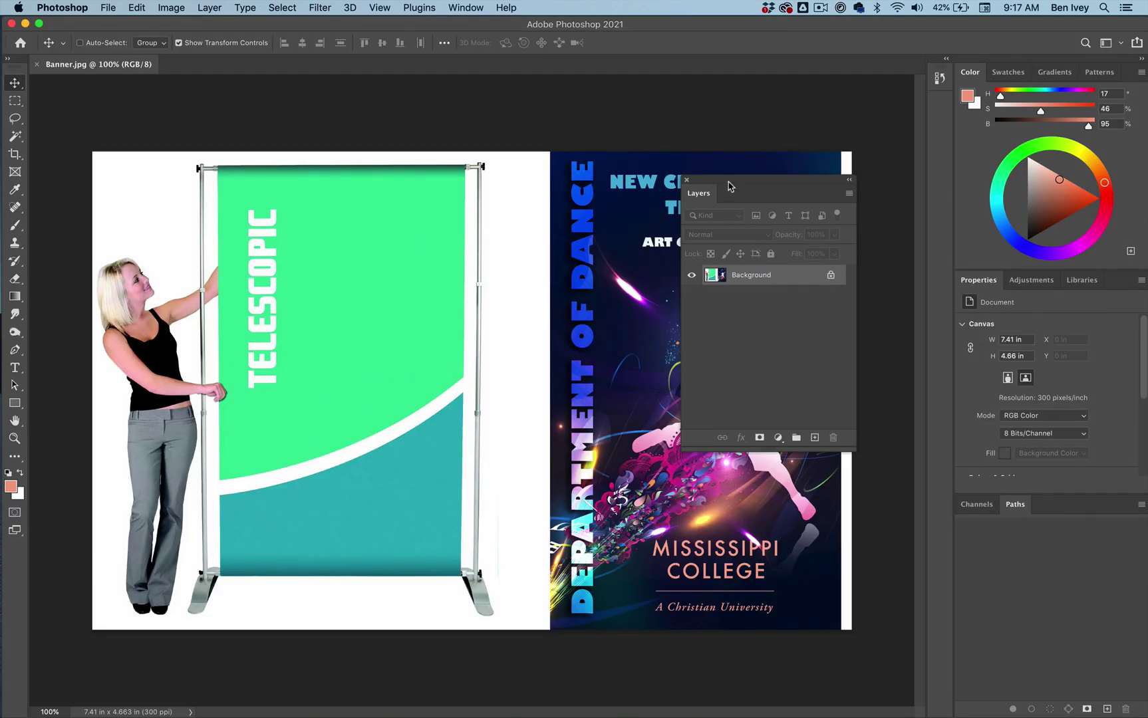
left_click_drag(728, 186, 904, 212)
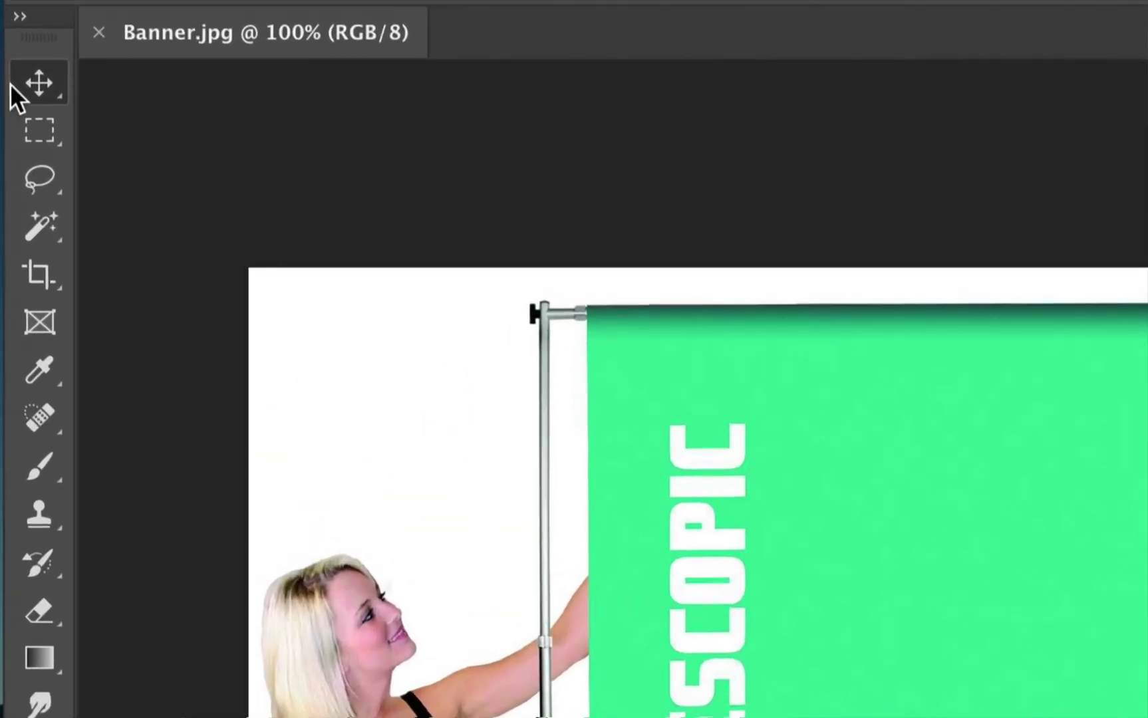
Select the dance poster with the Rectangular Marquee, cut it from the background and paste it as a new layer
left_click(12, 99)
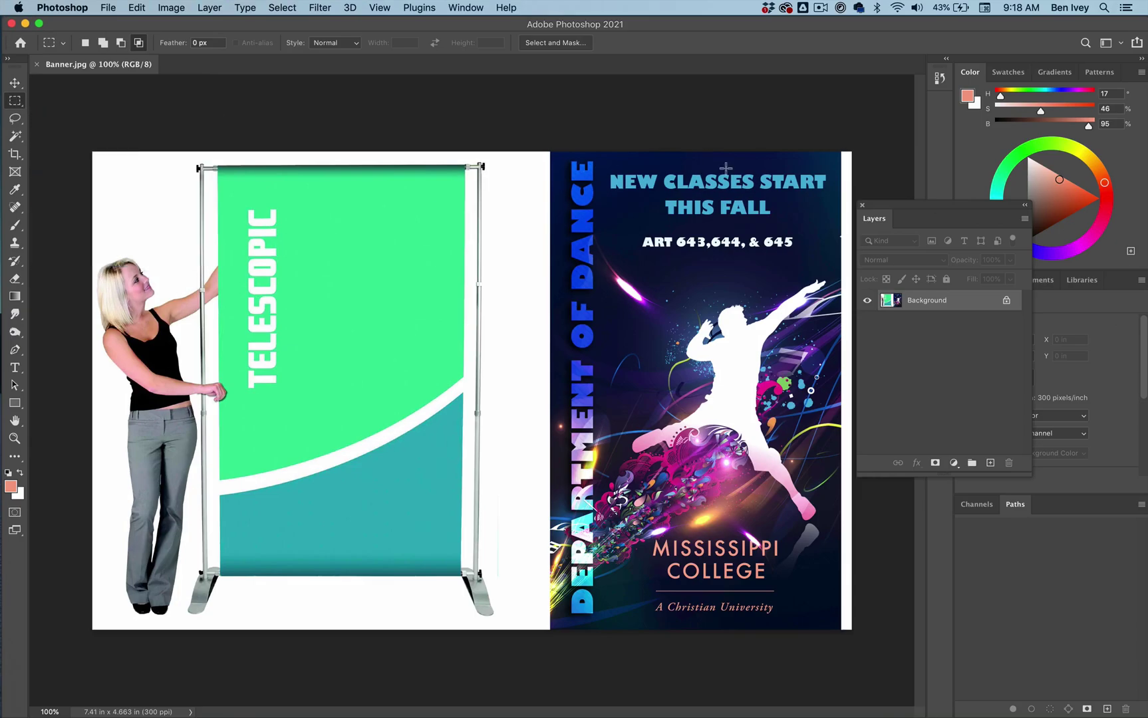
left_click_drag(551, 151, 841, 637)
left_click(113, 7)
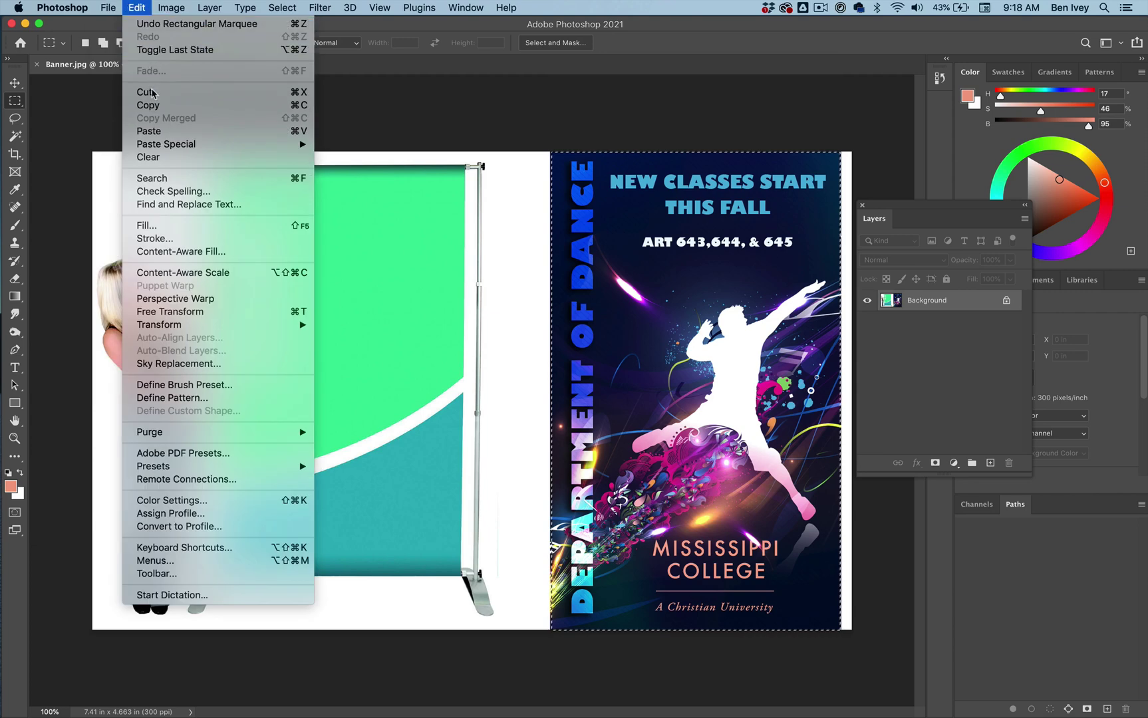
left_click(152, 93)
left_click(136, 7)
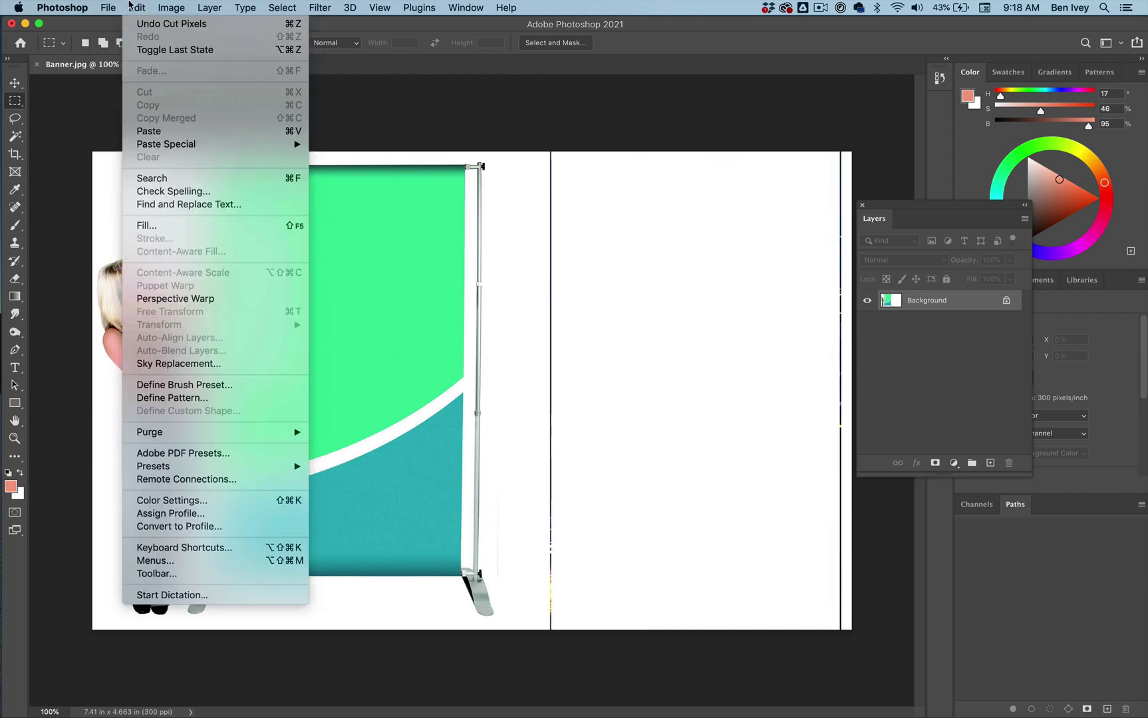
left_click(154, 131)
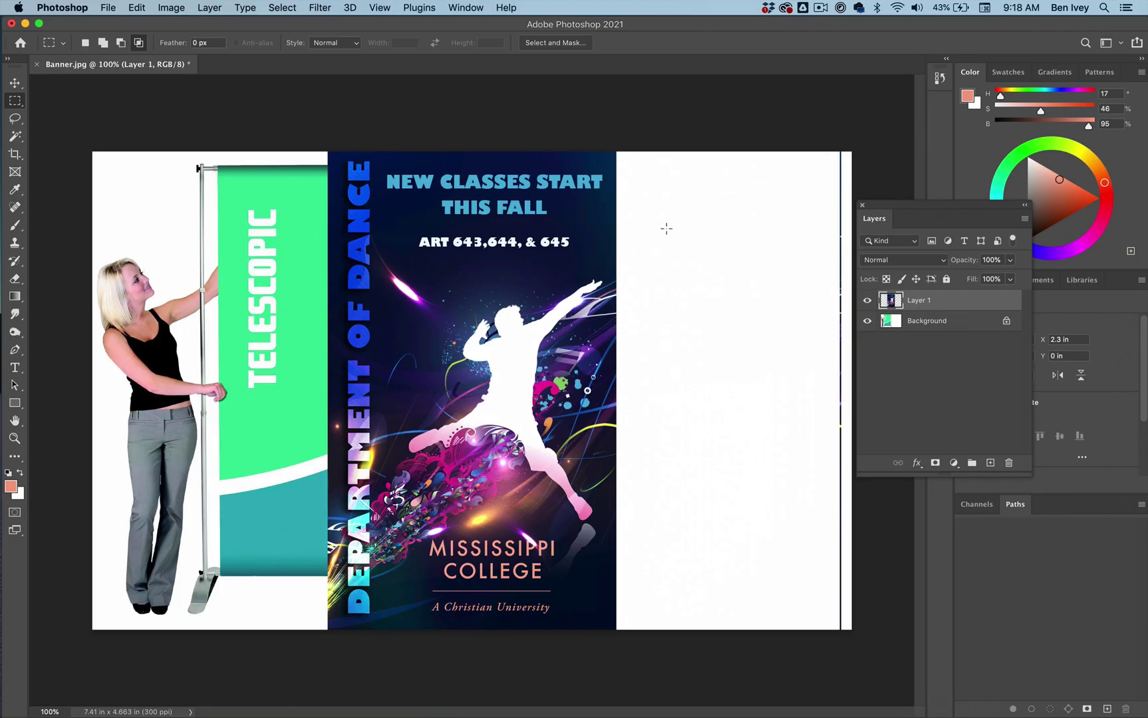
Reduce the poster layer's opacity to 60% and place it over the banner stand, aligned with the green banner's upper-left corner
key("v")
left_click_drag(570, 304, 427, 296)
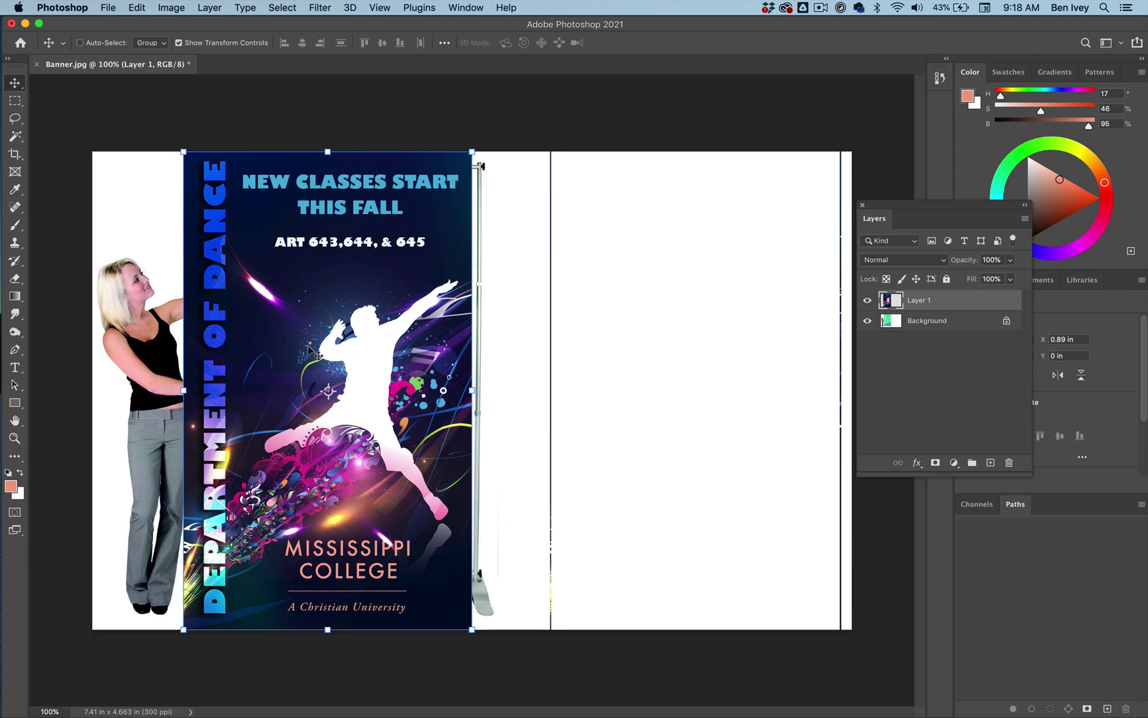
mouse_move(310, 350)
left_mouse_down()
mouse_move(463, 351)
mouse_move(329, 360)
left_mouse_up()
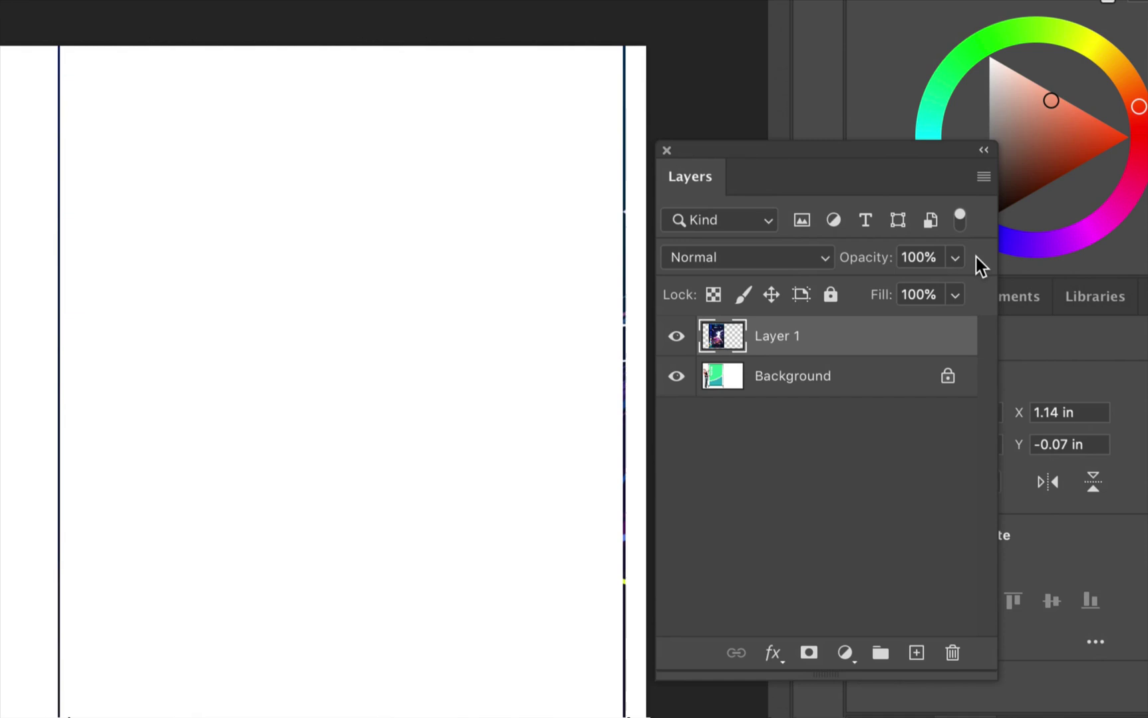
left_click_drag(978, 258, 938, 284)
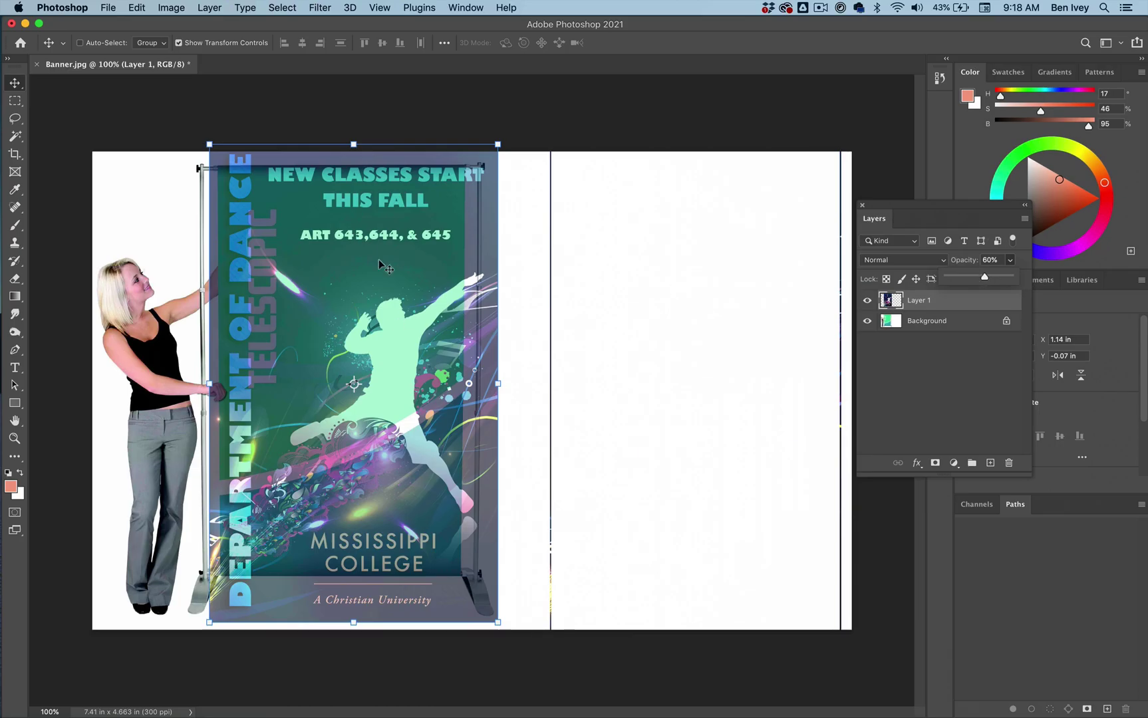
left_click_drag(311, 236, 317, 251)
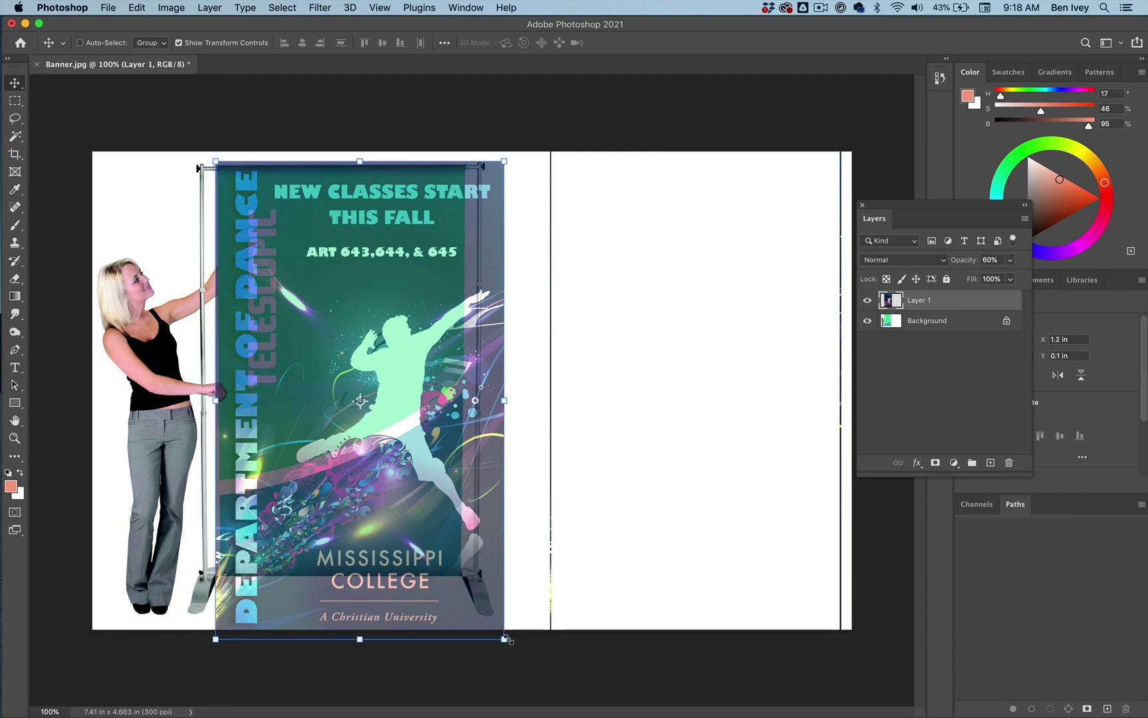
Scale the poster proportionally to about 87% so that it covers the banner on the stand
left_click_drag(508, 641, 457, 586)
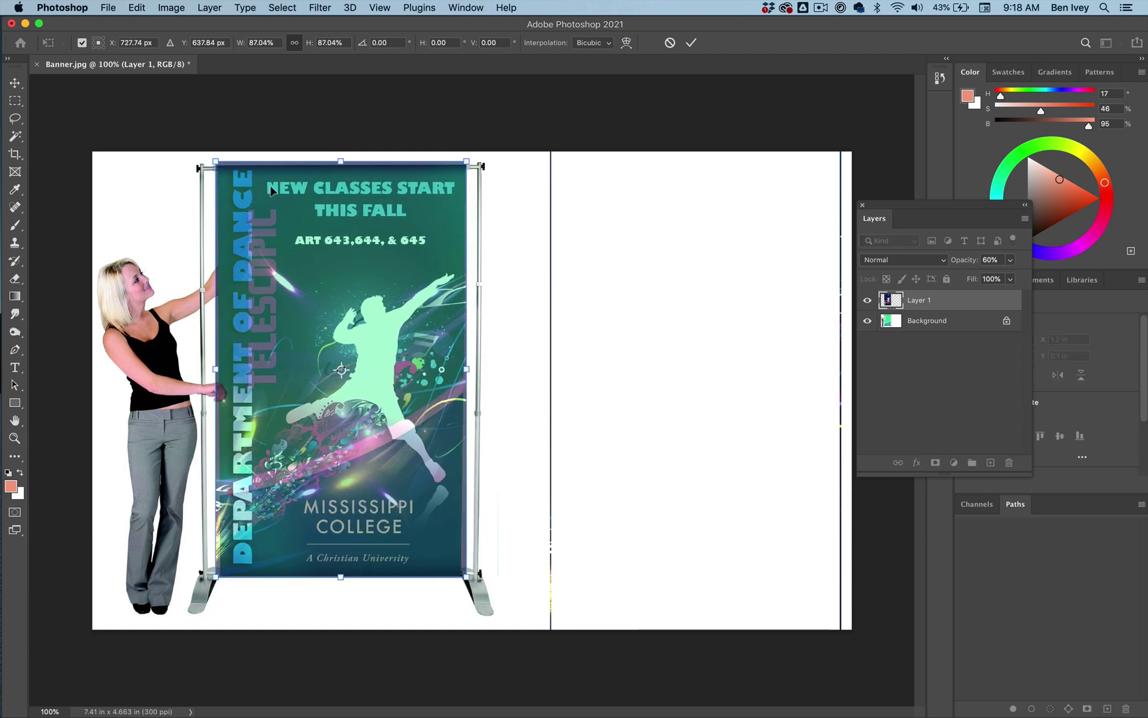
left_click_drag(342, 162, 341, 162)
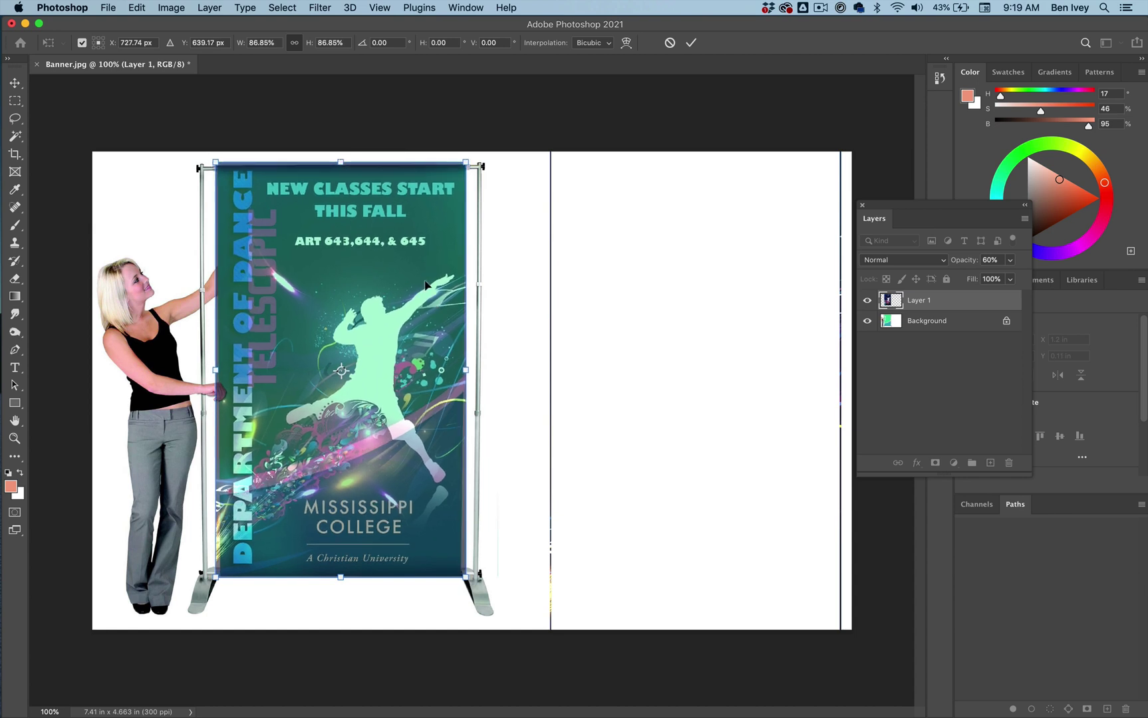
key("Return")
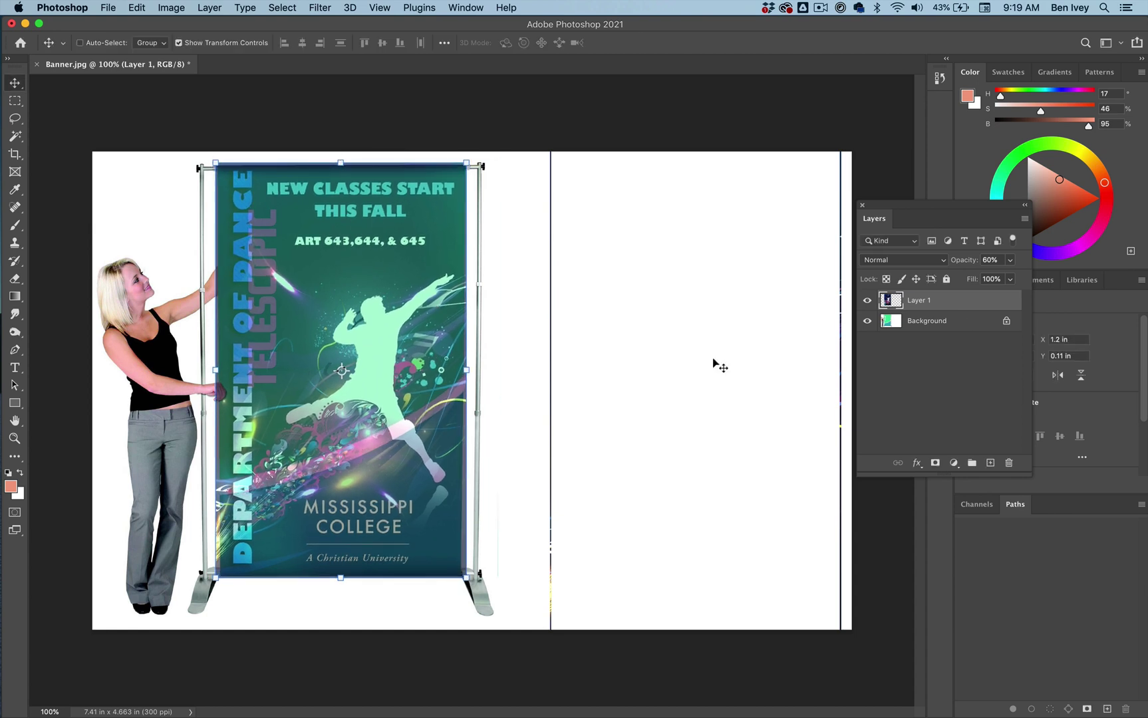
Check how the poster's lower edges overlap the banner at close range and add a layer mask to the poster layer
key("super+equal")
key("super+equal")
key("super+equal")
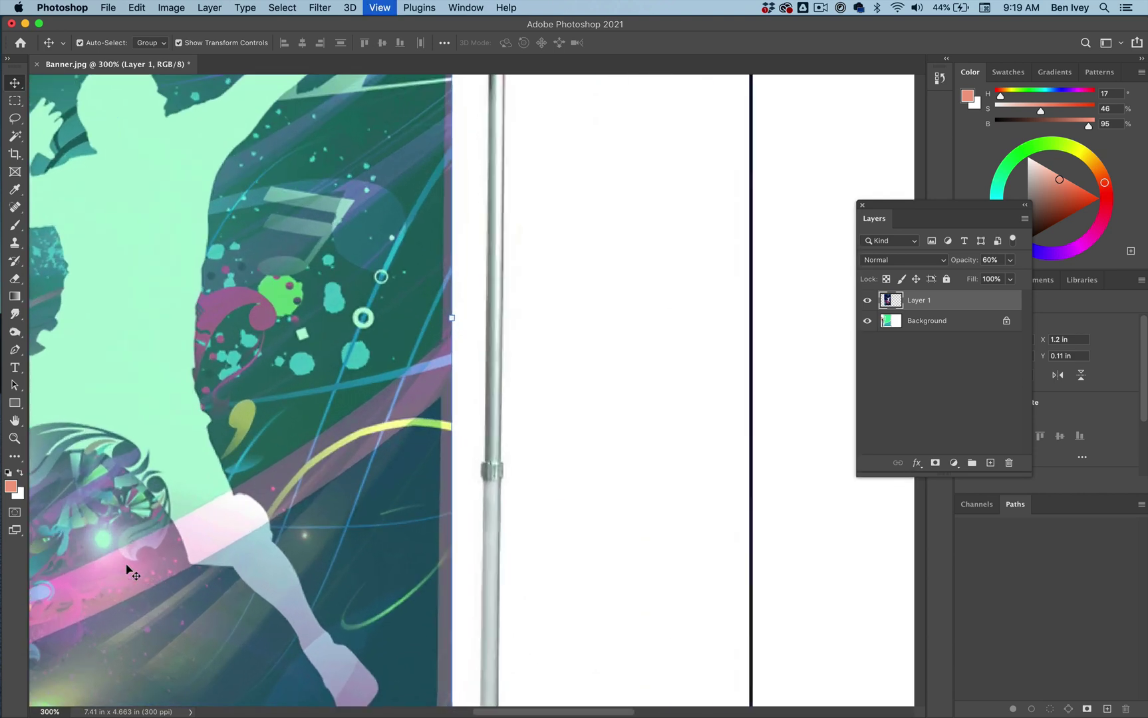
scroll(539, 517, "down", 10)
scroll(535, 515, "down", 6)
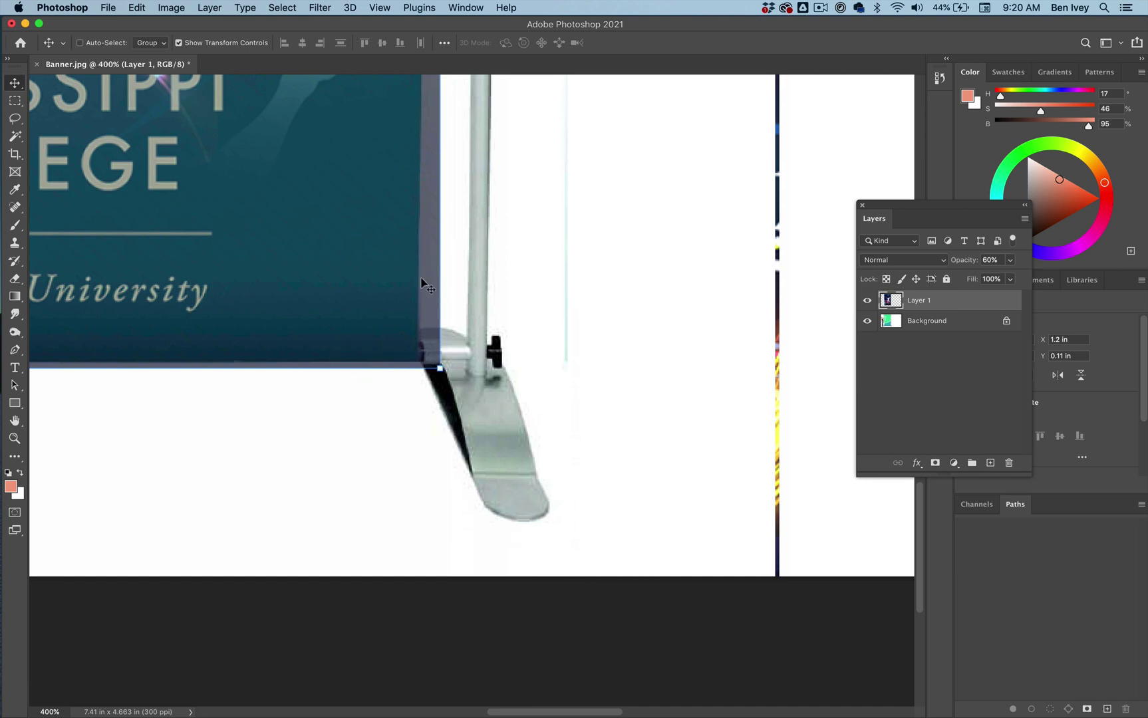
scroll(377, 369, "left", 10)
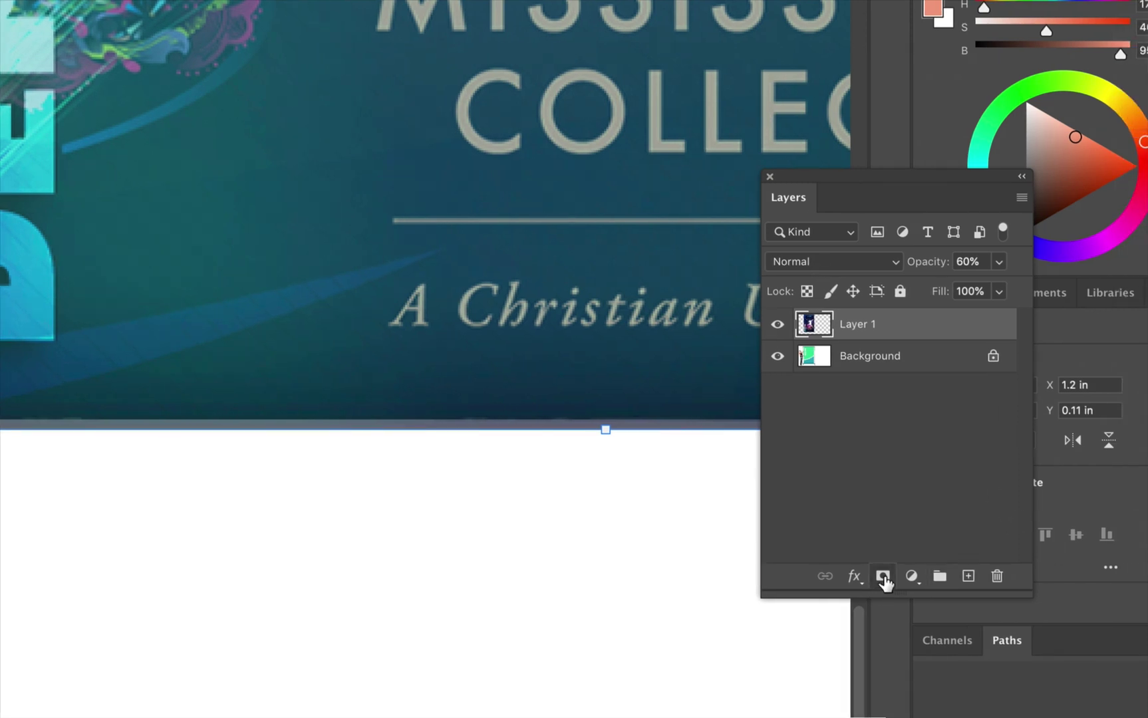
left_click(883, 577)
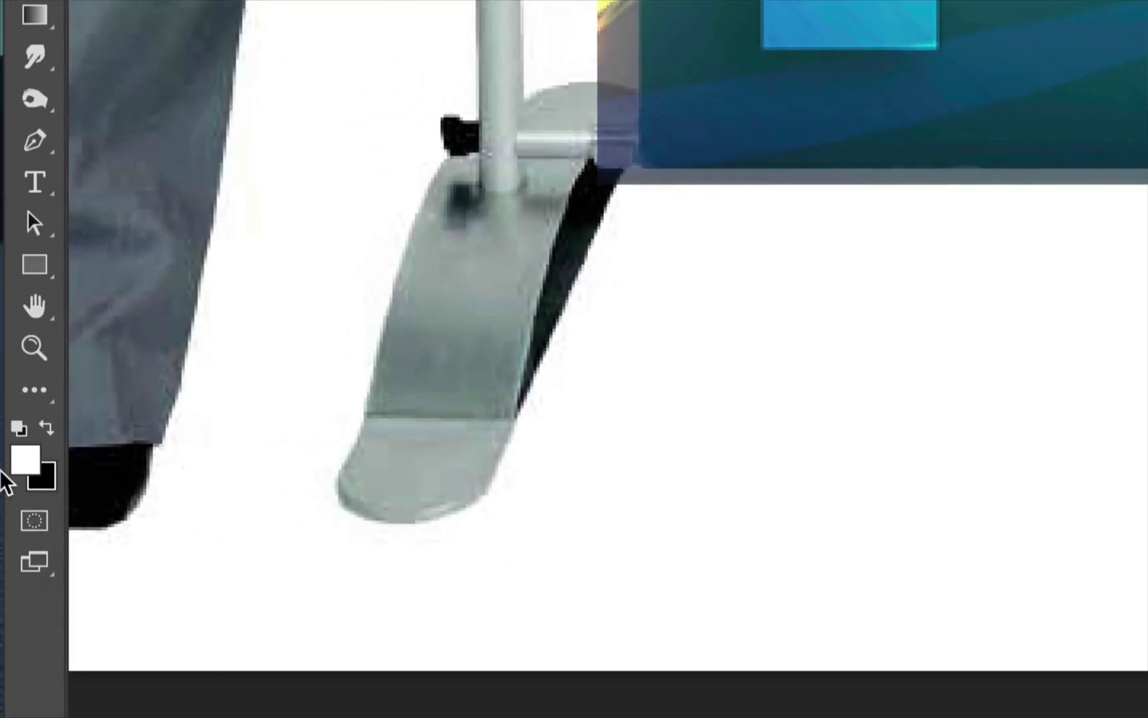
Make black the foreground colour and set up a round brush with 49 px size, 100% hardness and 100% opacity
left_click(17, 470)
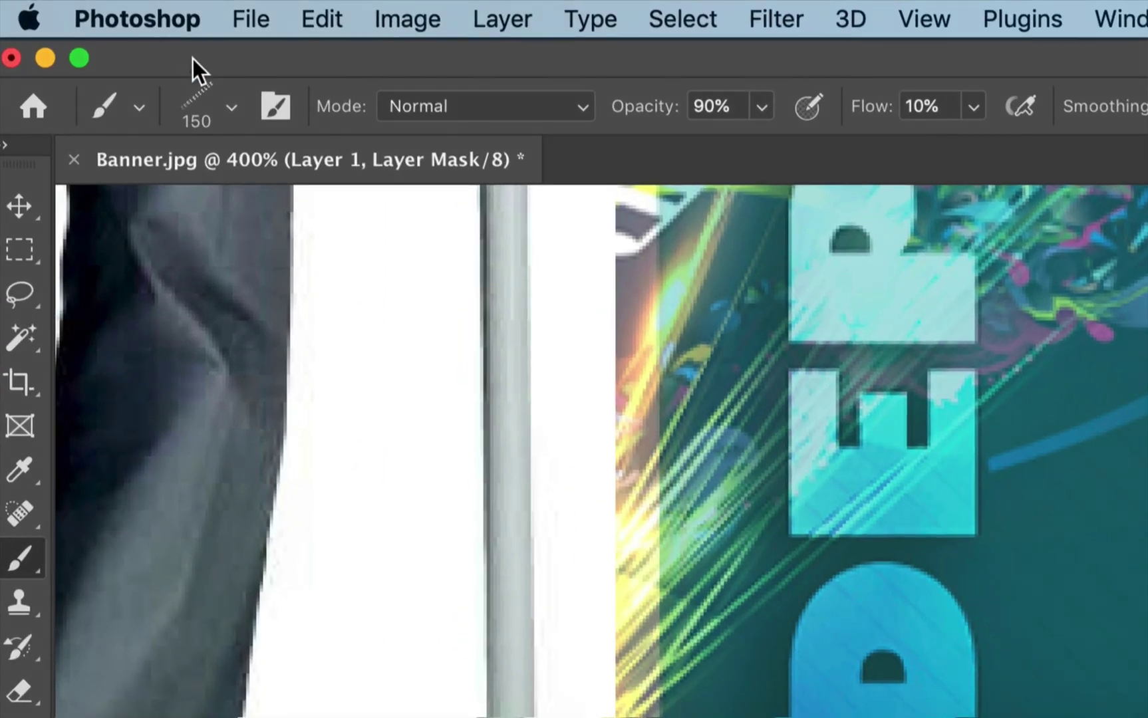
left_click(230, 107)
left_click(265, 426)
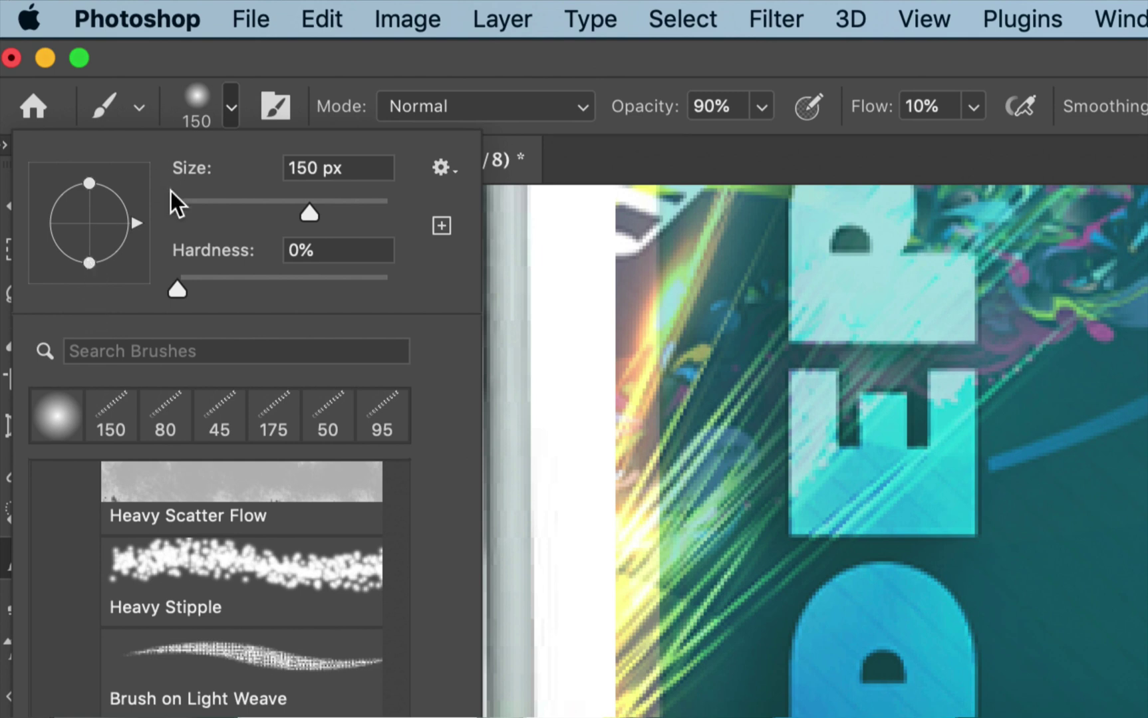
left_click_drag(310, 212, 228, 208)
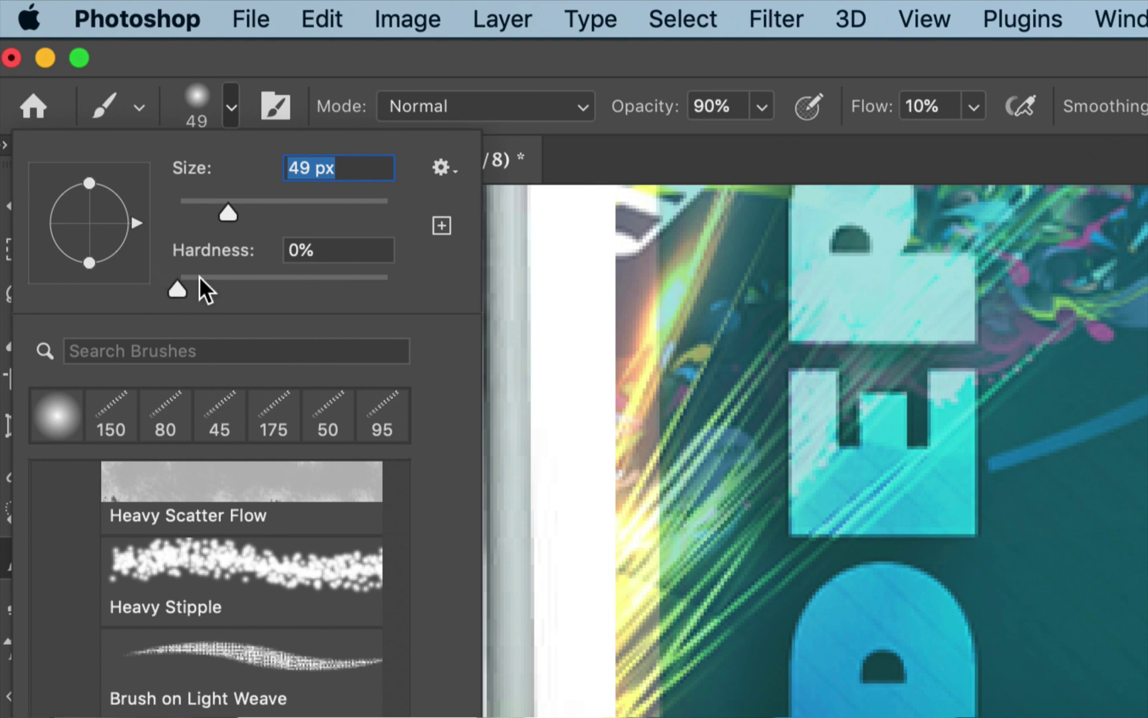
left_click_drag(199, 278, 423, 278)
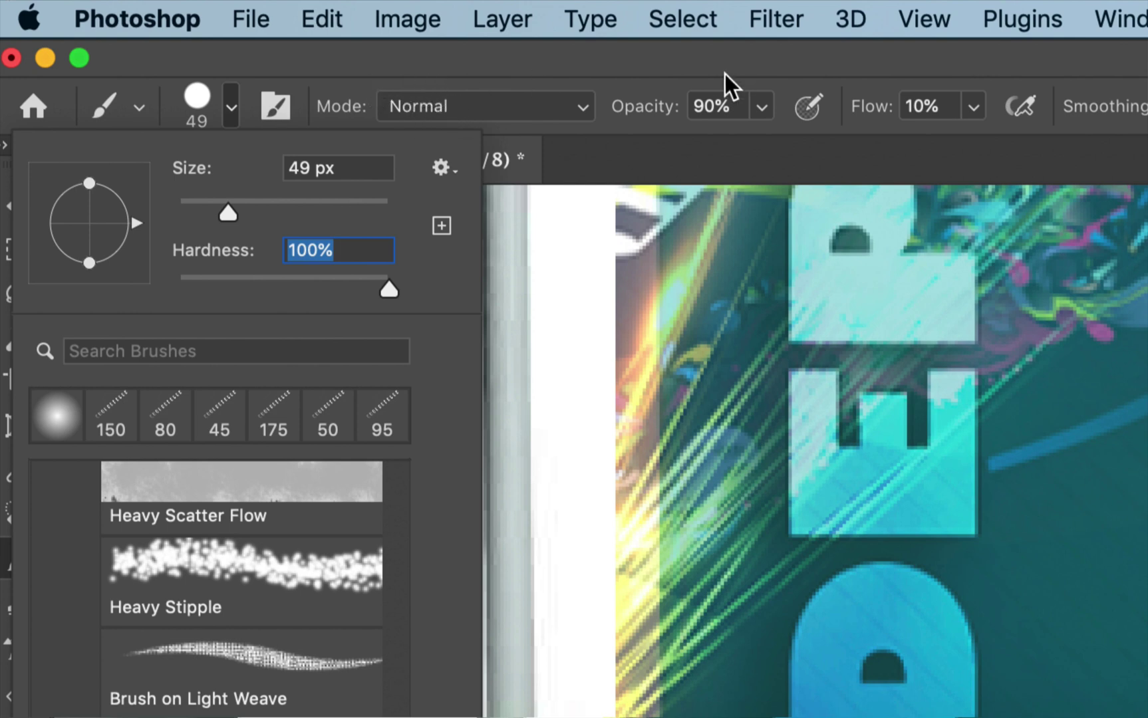
left_click(763, 109)
left_click_drag(749, 152, 798, 154)
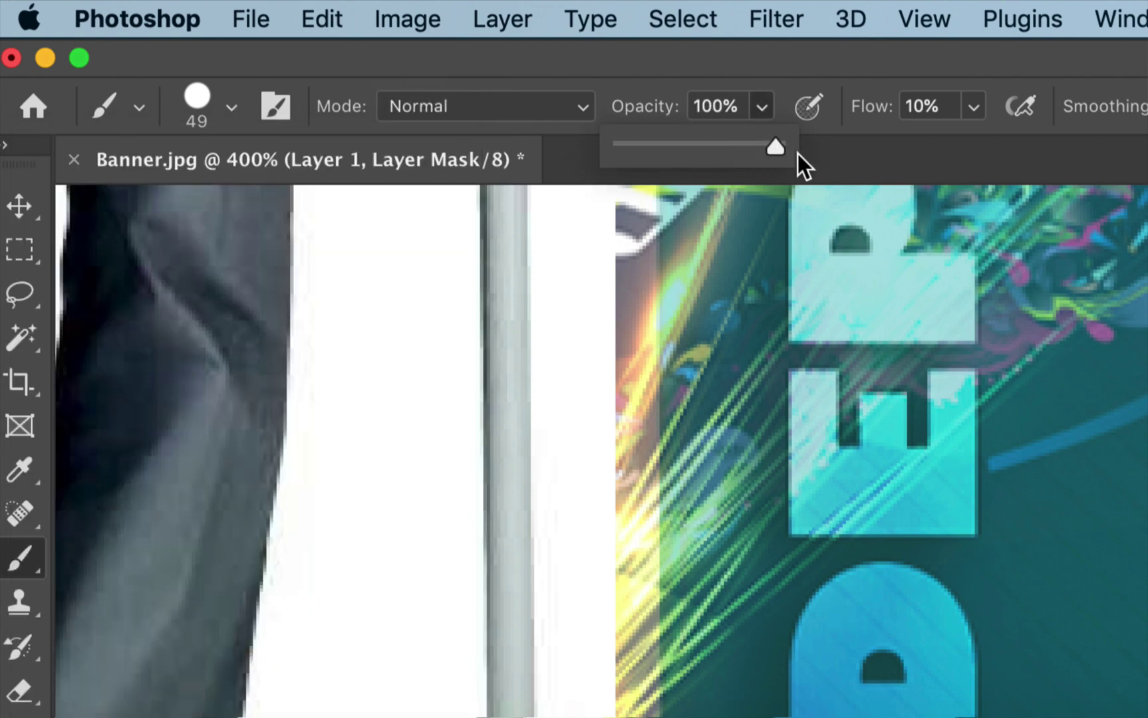
left_click(784, 69)
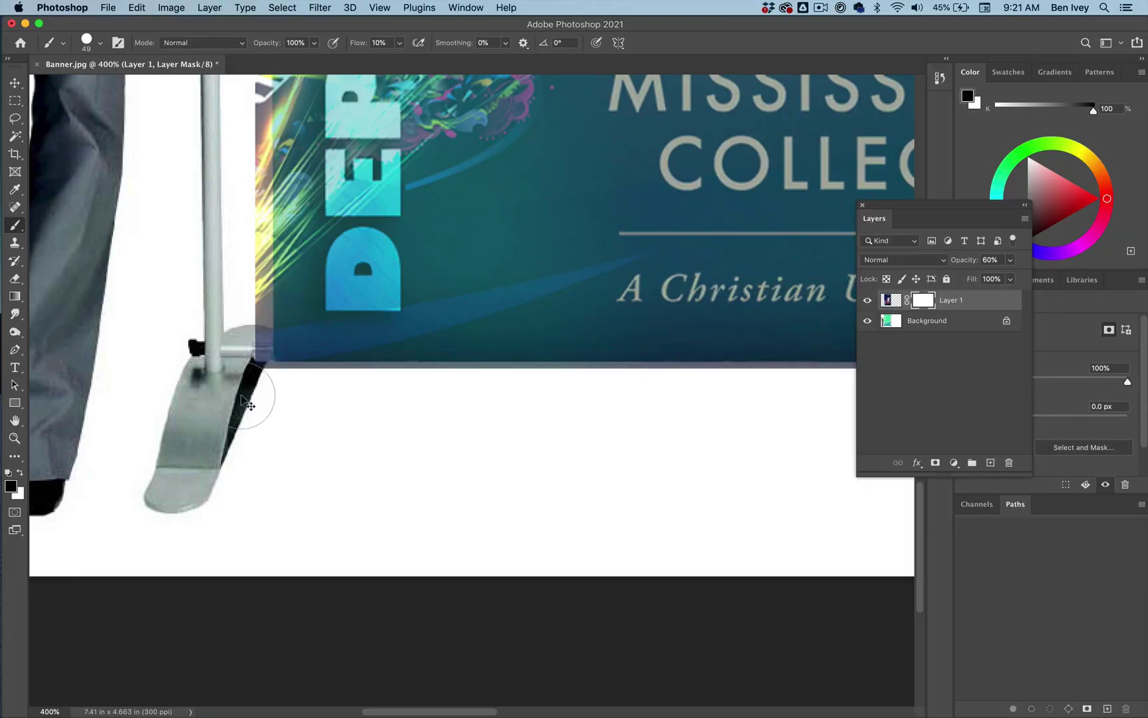
Set the brush to 25 px with 100% flow and mask out the first stretch of poster overhang along the banner's bottom edge, starting at the lower-left corner
key("super+equal")
key("bracketleft")
key("bracketleft")
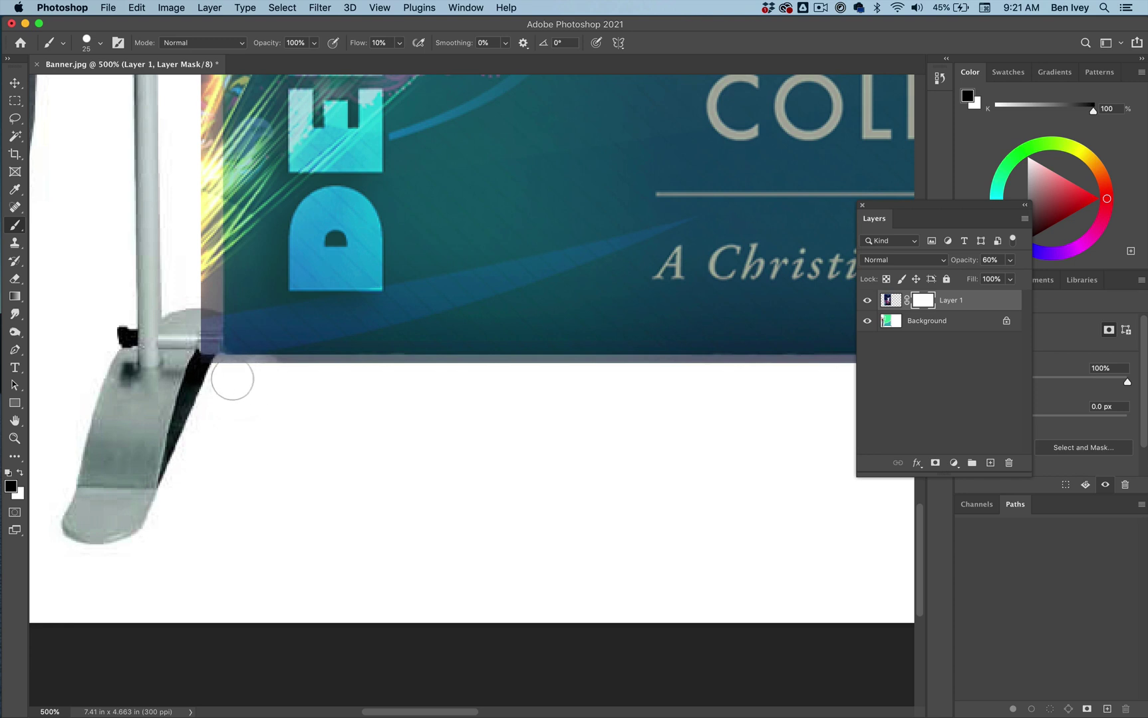
left_click_drag(255, 383, 223, 380)
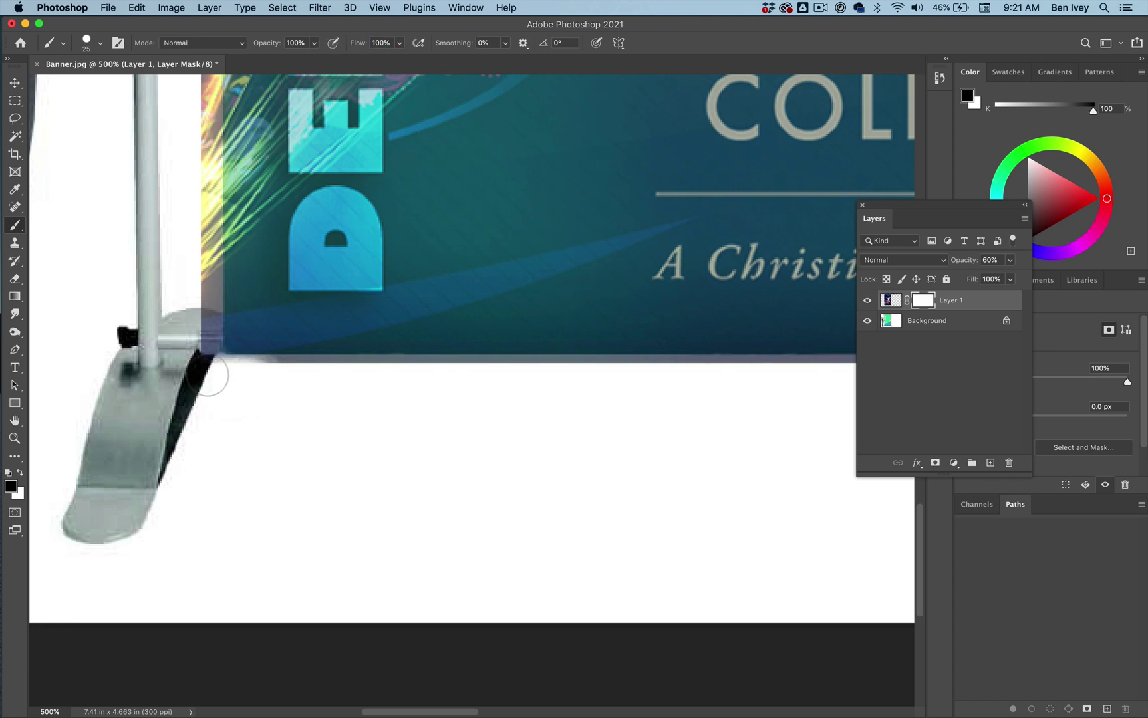
mouse_move(246, 379)
left_mouse_down()
mouse_move(389, 386)
mouse_move(513, 377)
left_mouse_up()
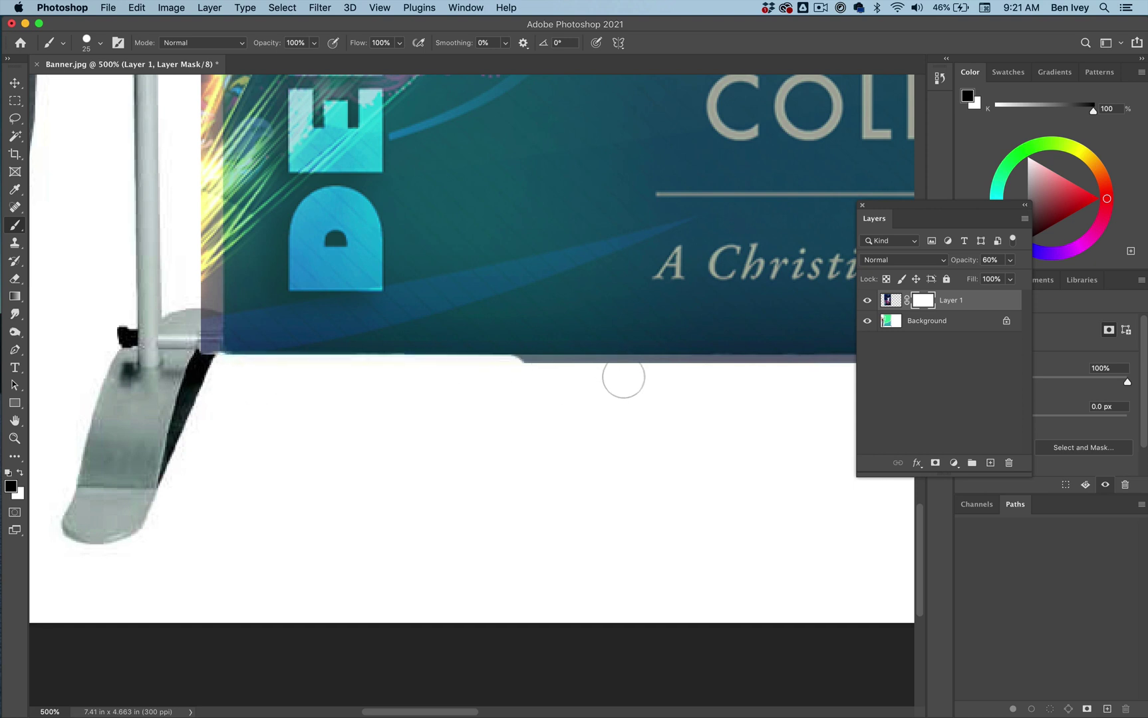
left_click(623, 377)
Mask out the rest of the poster's overhang below the banner's bottom edge in straight strokes to the lower-right corner
scroll(720, 422, "right", 5)
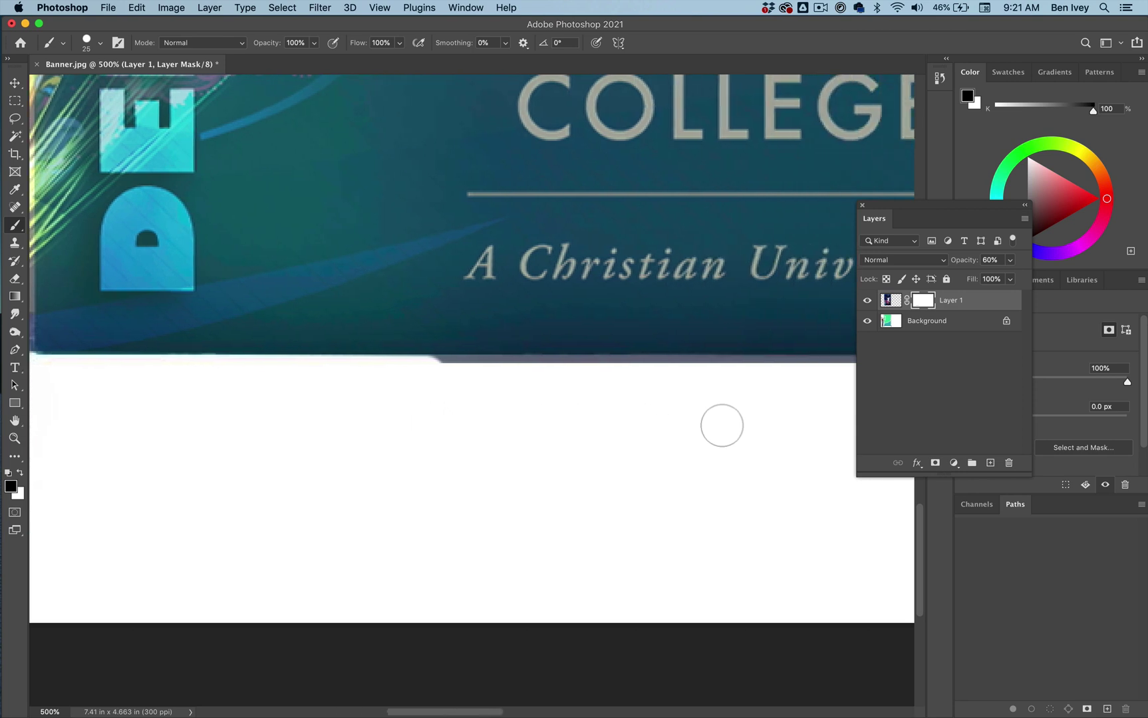
scroll(721, 426, "right", 5)
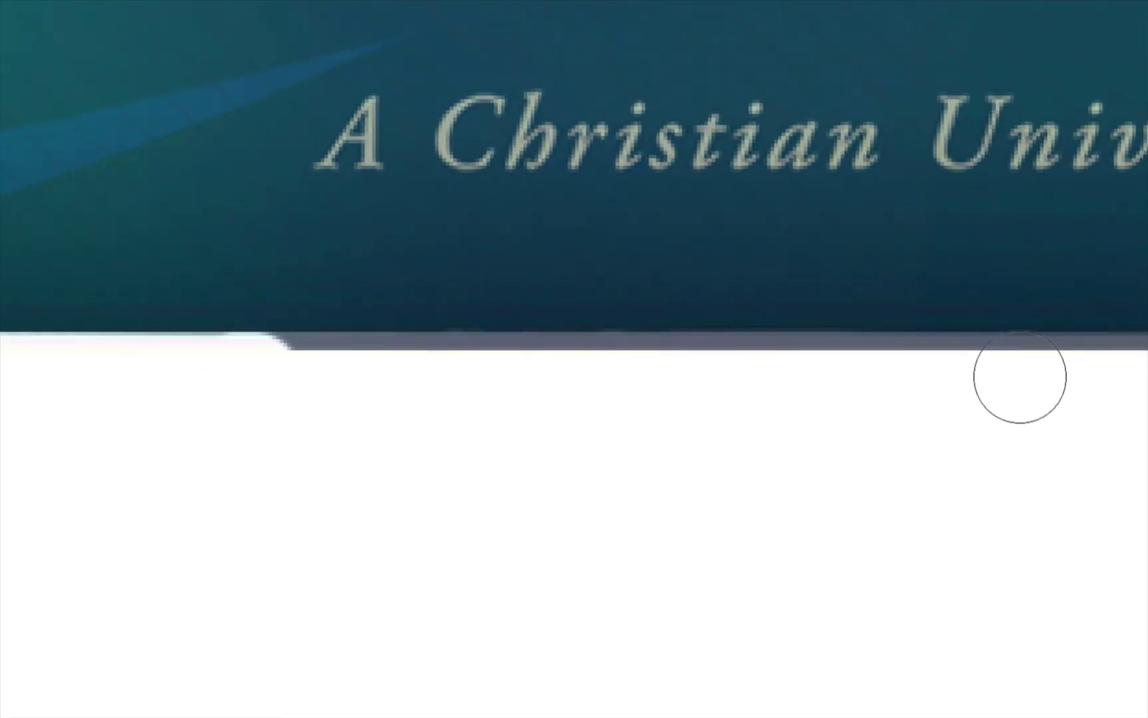
left_click_drag(1020, 376, 1019, 385)
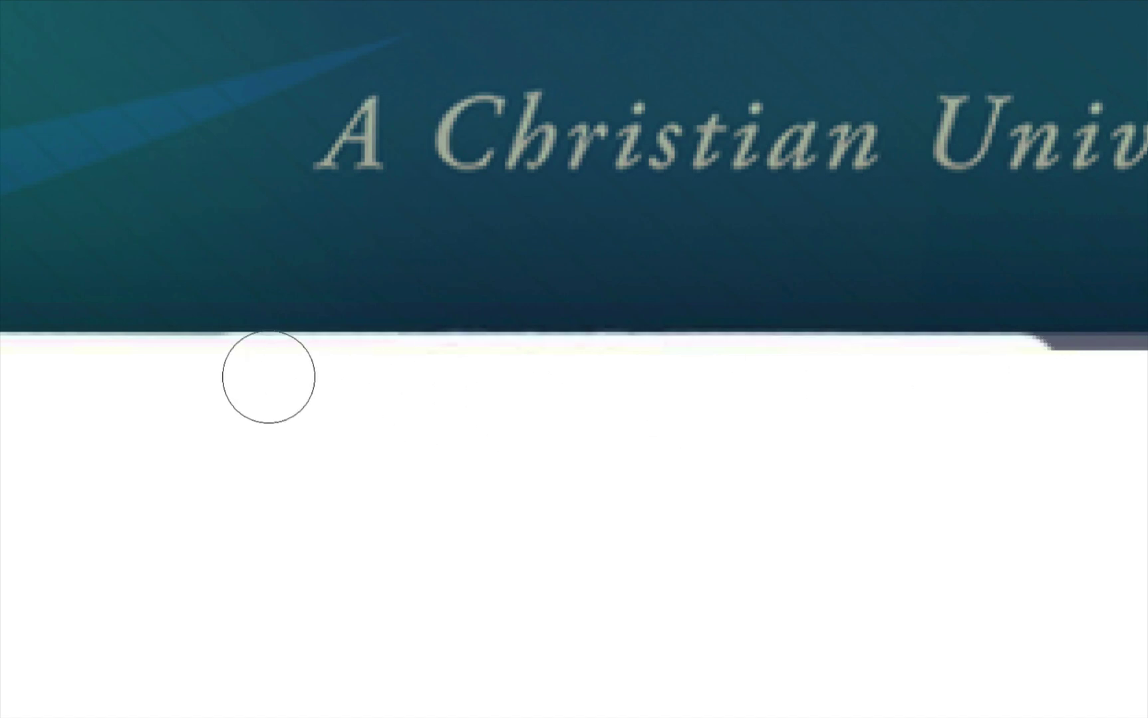
scroll(932, 357, "right", 10)
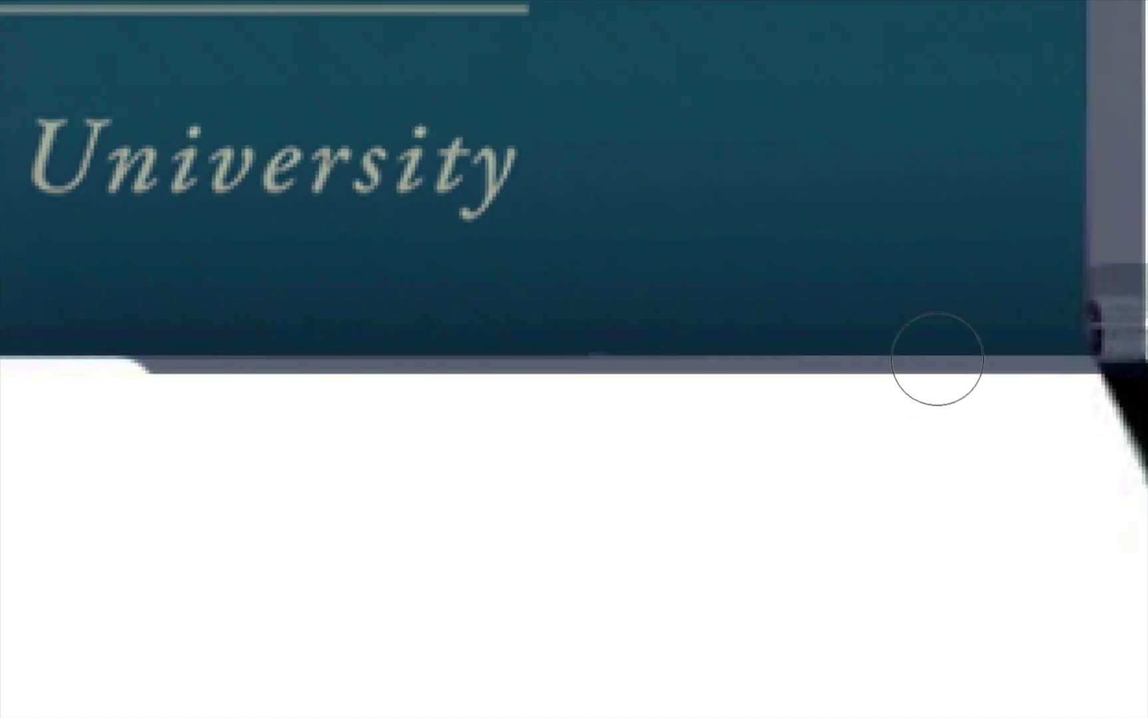
left_click(940, 400, "shift")
scroll(943, 400, "right", 5)
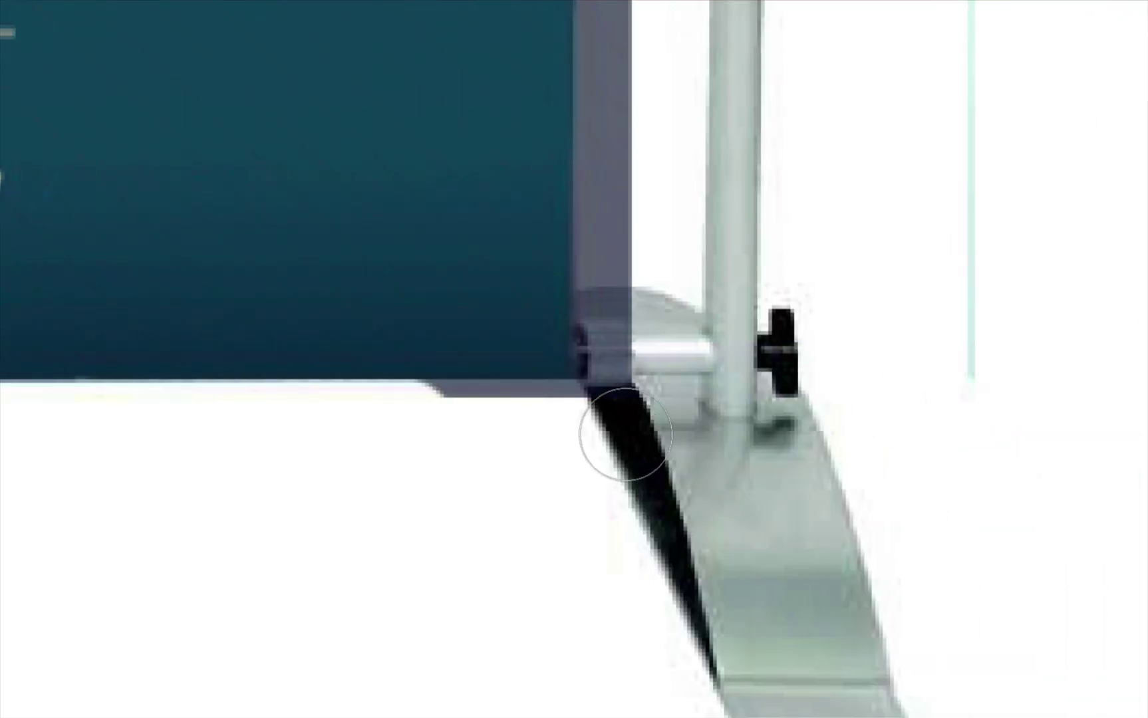
left_click(621, 427, "shift")
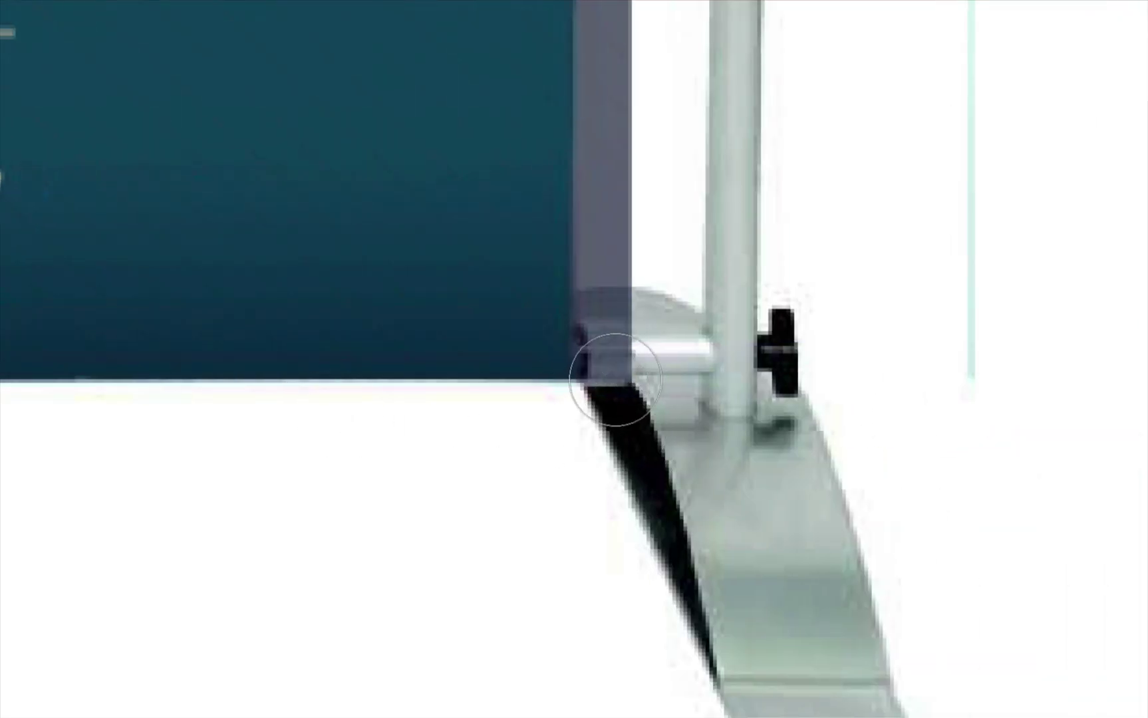
Mask out the poster's overhang along the banner's right edge in connected straight strokes from the lower to the upper corner
scroll(615, 376, "up", 5)
left_click(595, 264, "shift")
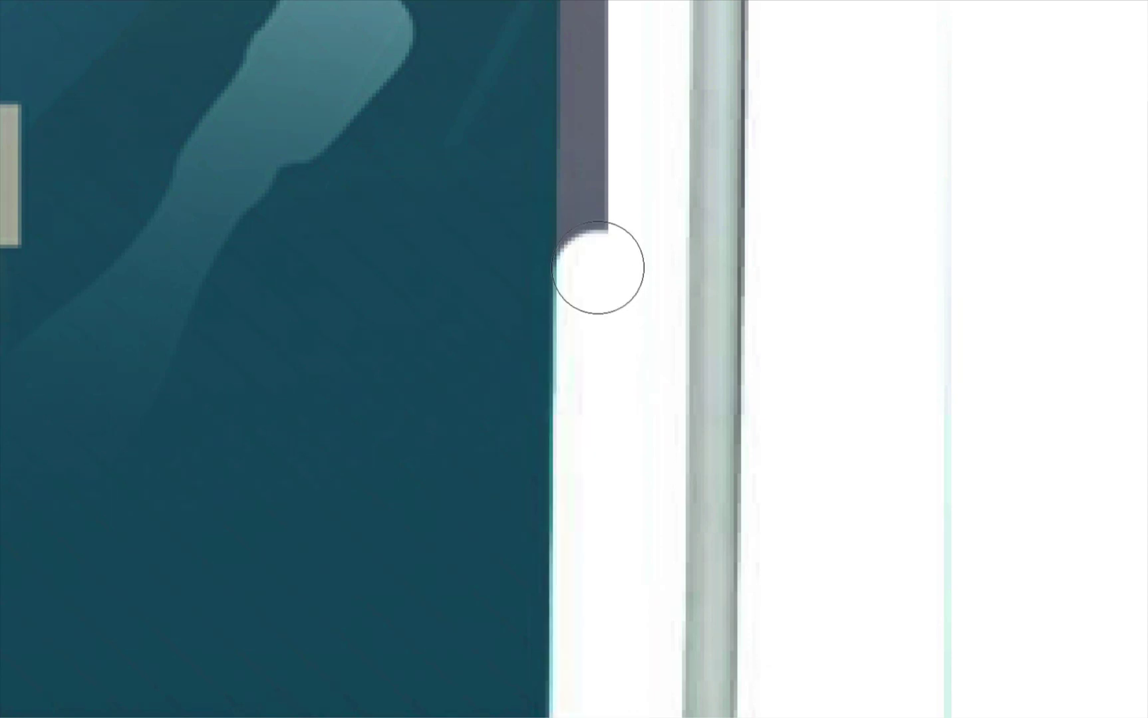
scroll(596, 266, "up", 5)
left_click(610, 225, "shift")
scroll(619, 225, "up", 5)
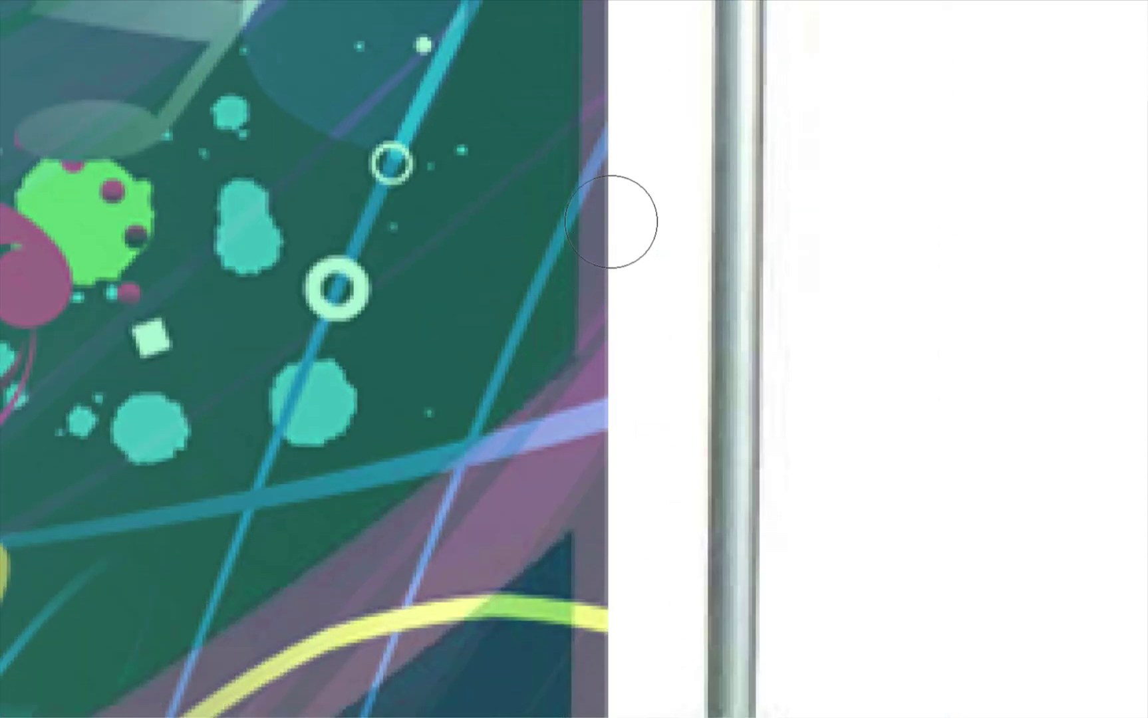
left_click(613, 216, "shift")
scroll(619, 200, "up", 5)
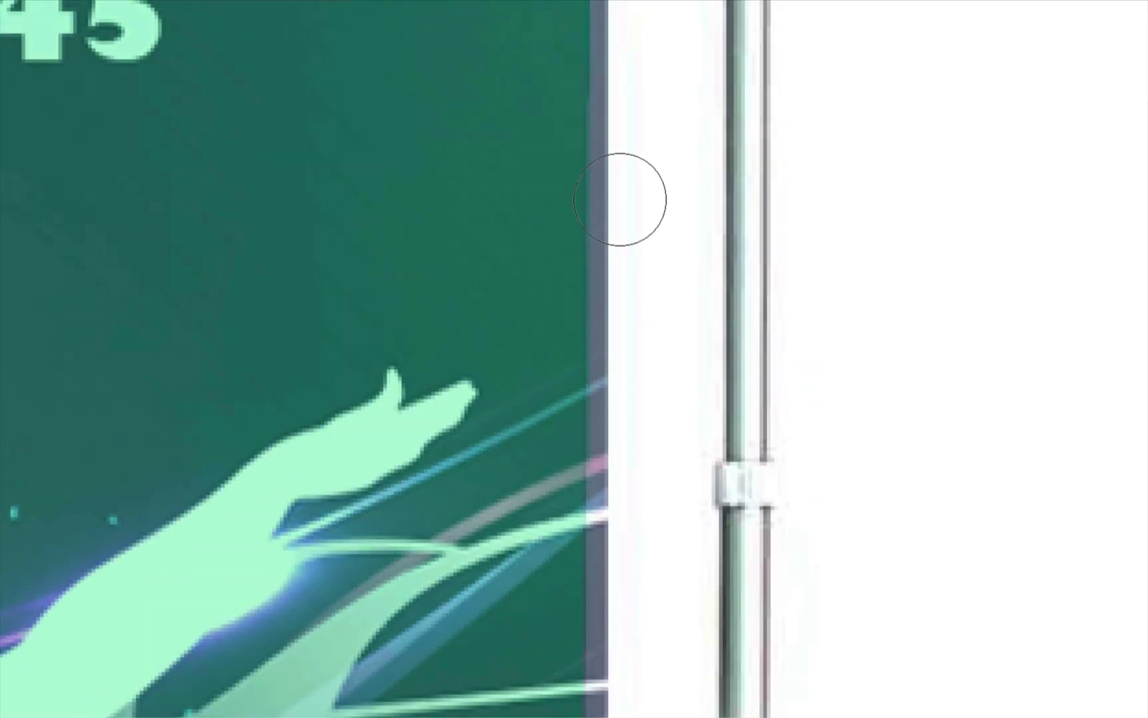
left_click(642, 176, "shift")
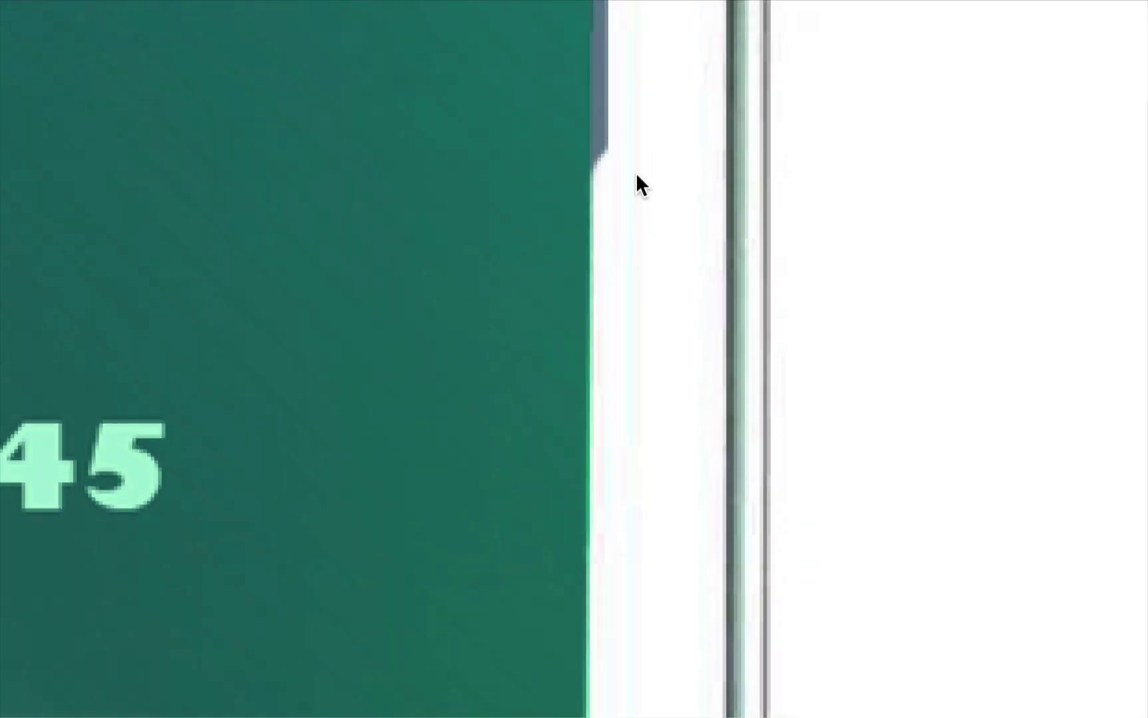
scroll(636, 174, "up", 5)
left_click(633, 312, "shift")
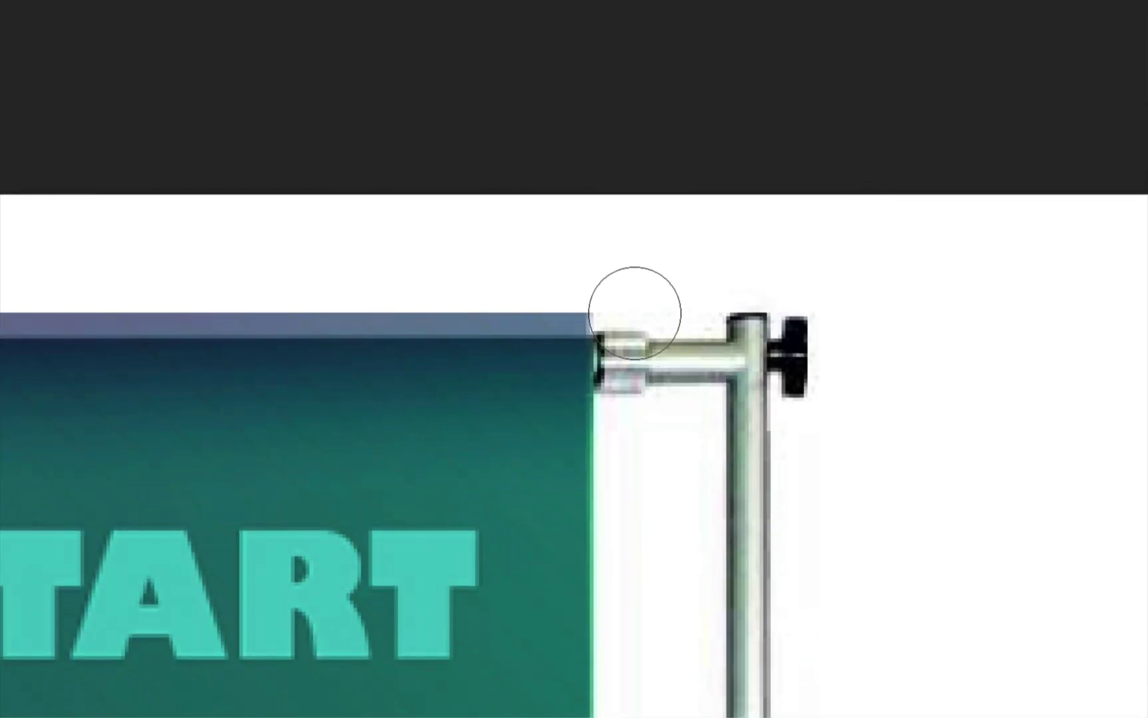
Mask out the poster's overhang above the banner's top edge with one straight stroke from the right corner to the left
left_click(594, 286)
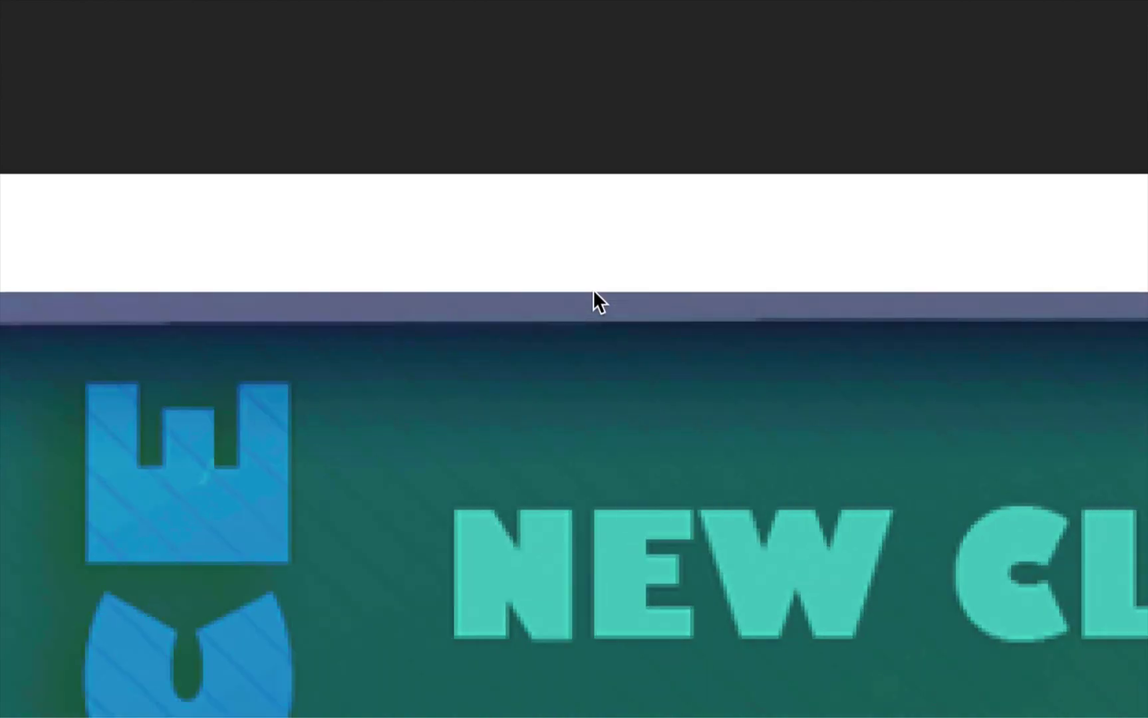
scroll(592, 290, "left", 5)
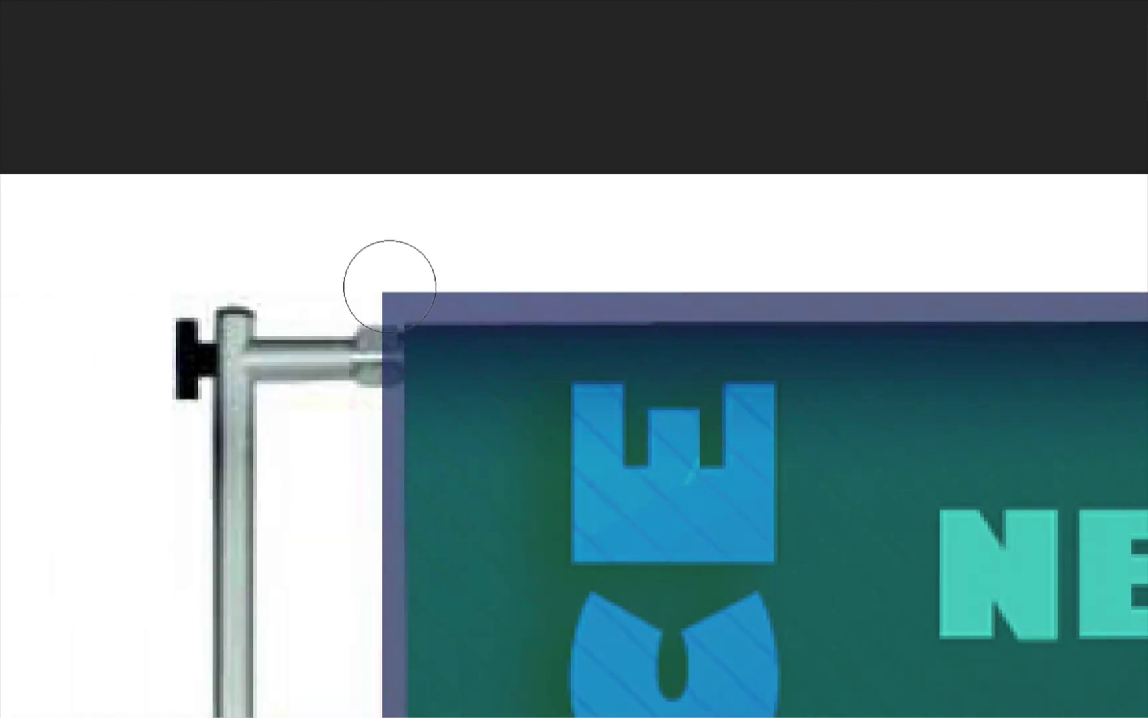
left_click(391, 277, "shift")
Mask out the poster's overhang along the banner's left edge with a straight stroke from the upper to the lower corner
scroll(373, 328, "down", 5)
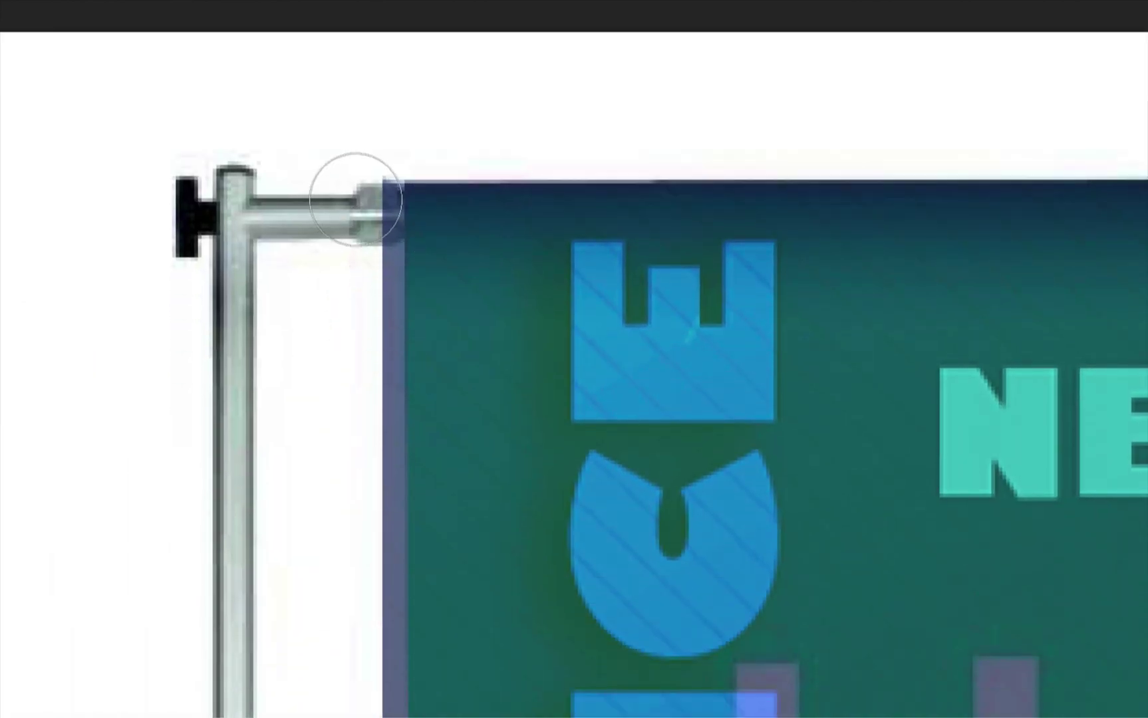
left_click(358, 197)
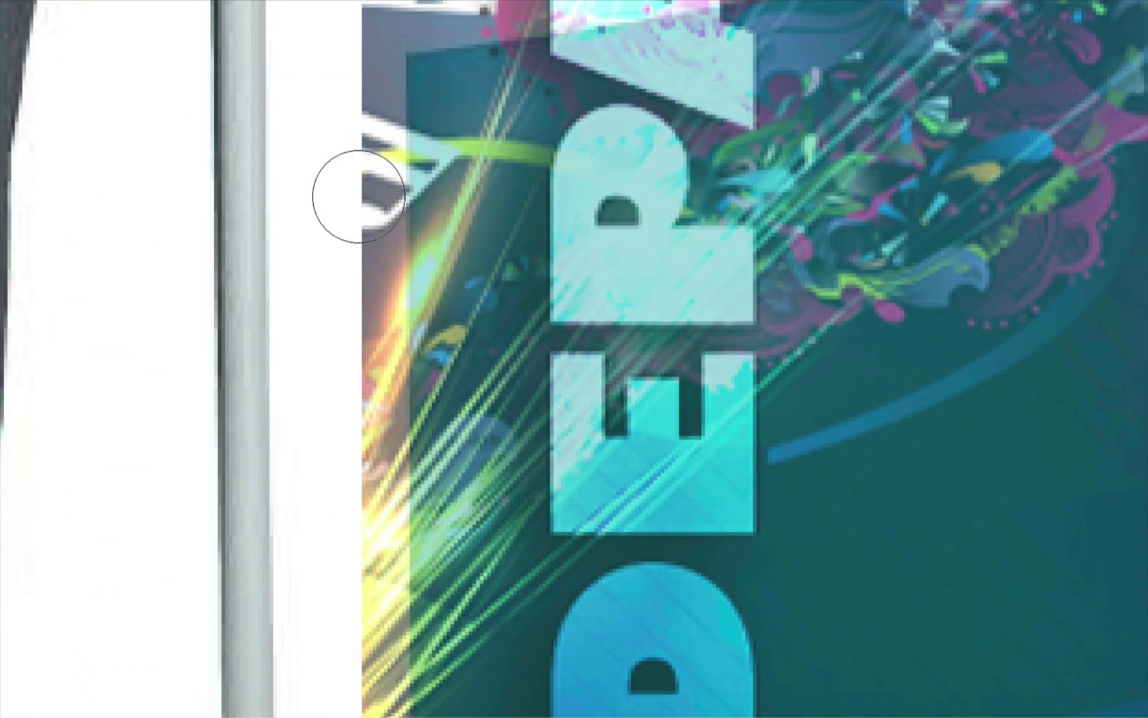
scroll(359, 196, "down", 15)
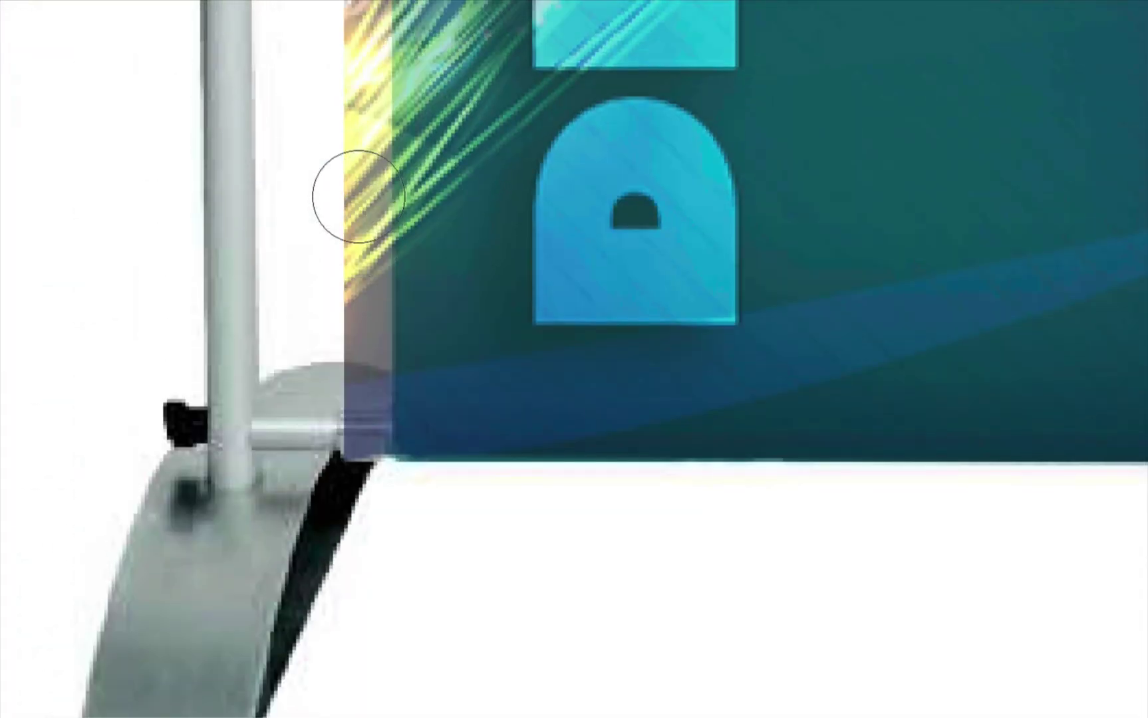
left_click(349, 454, "shift")
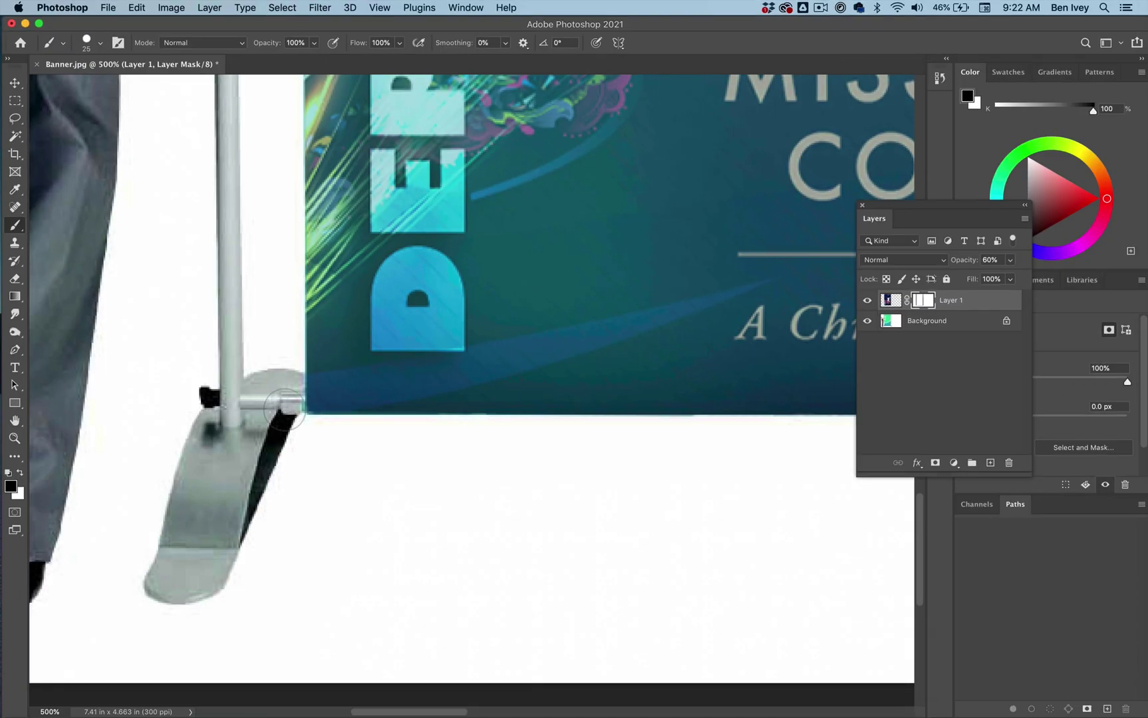
Paint on the layer mask over the woman's lower hand at 700% zoom so that it shows in front of the poster
key("super+0")
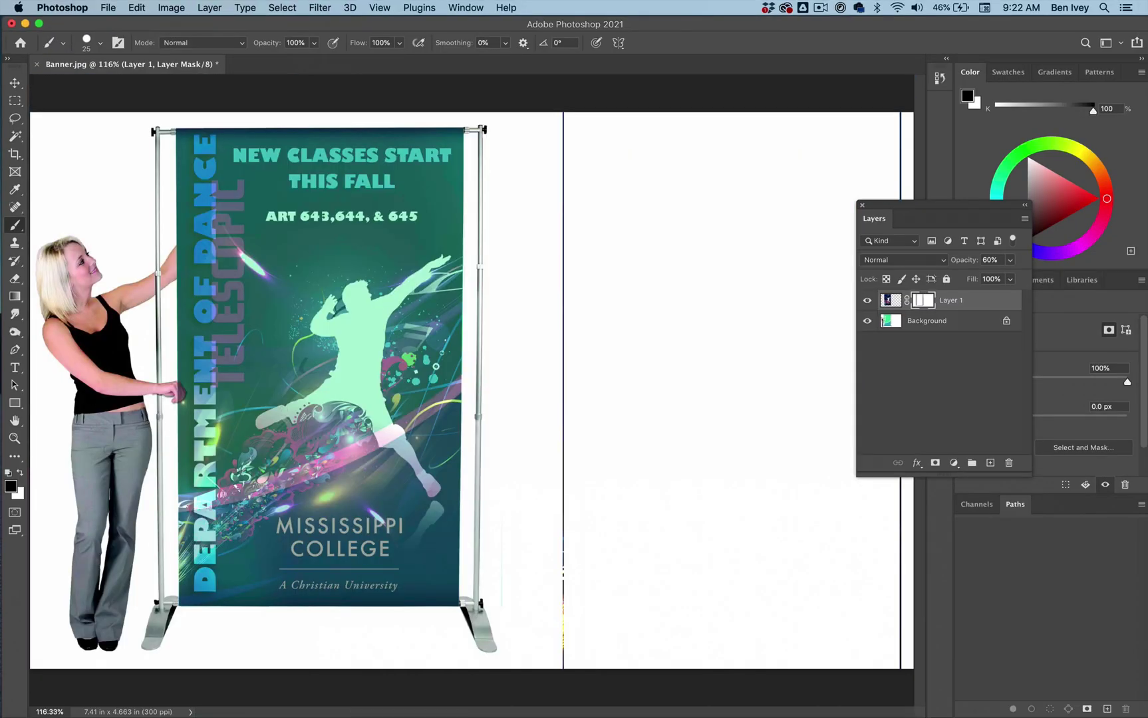
key("super+=")
key("super+=")
key("super+=")
scroll(107, 450, "left", 10)
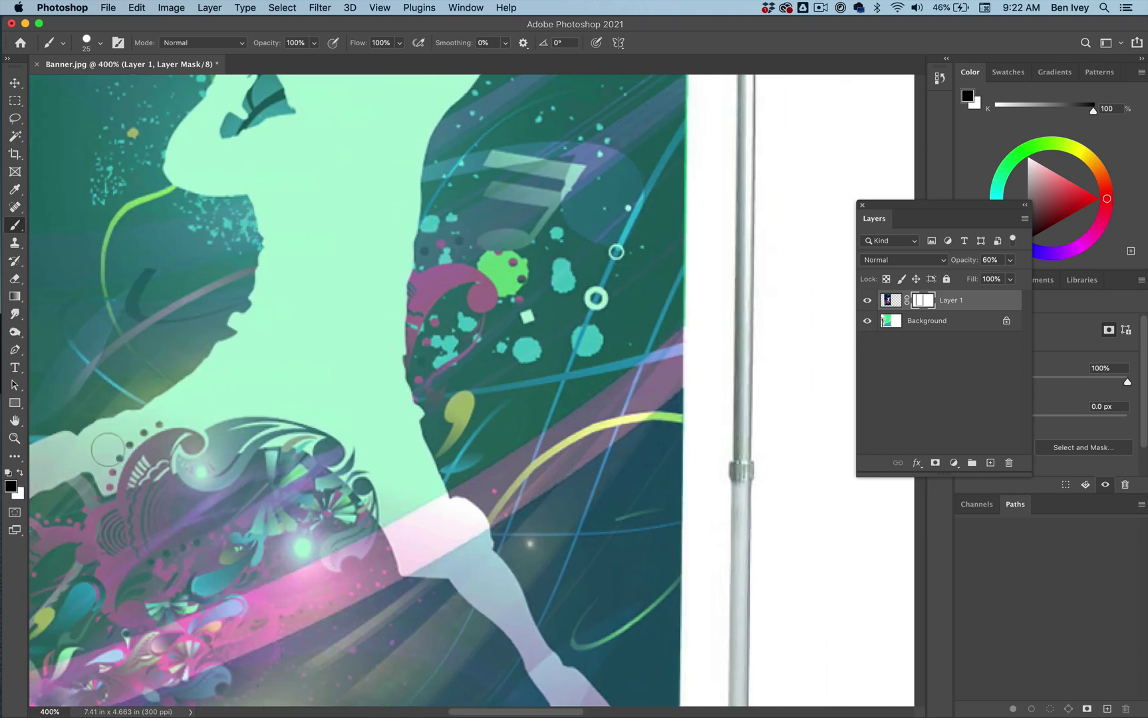
scroll(107, 450, "left", 3)
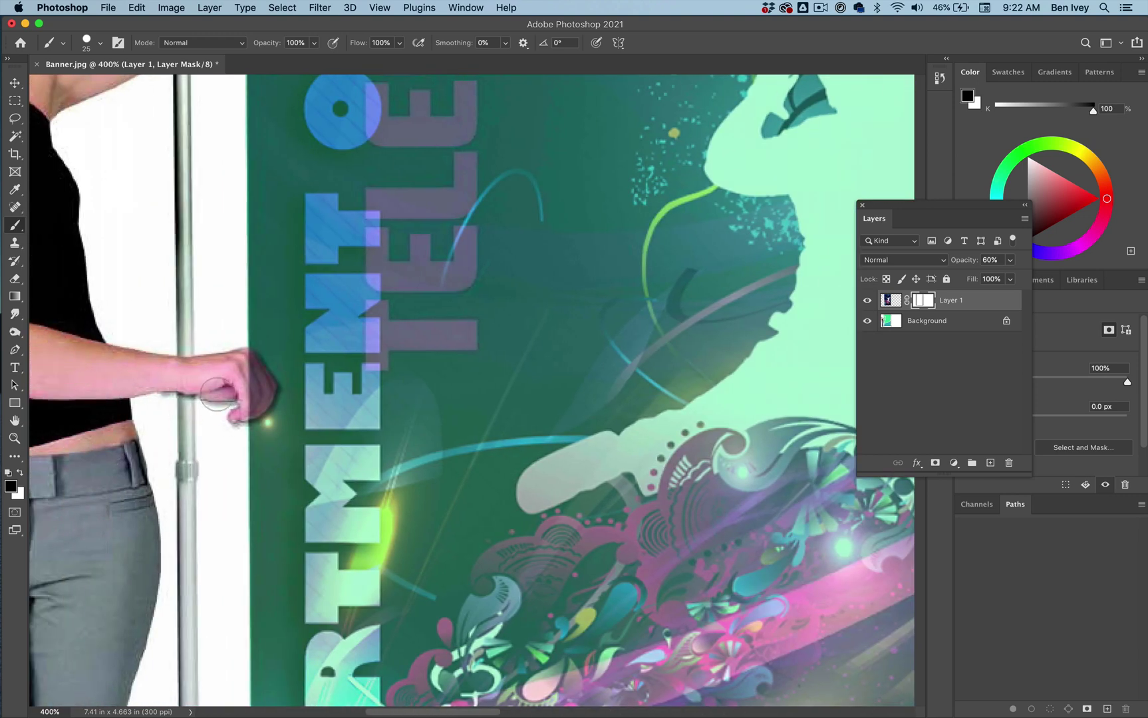
key("super+=")
key("super+=")
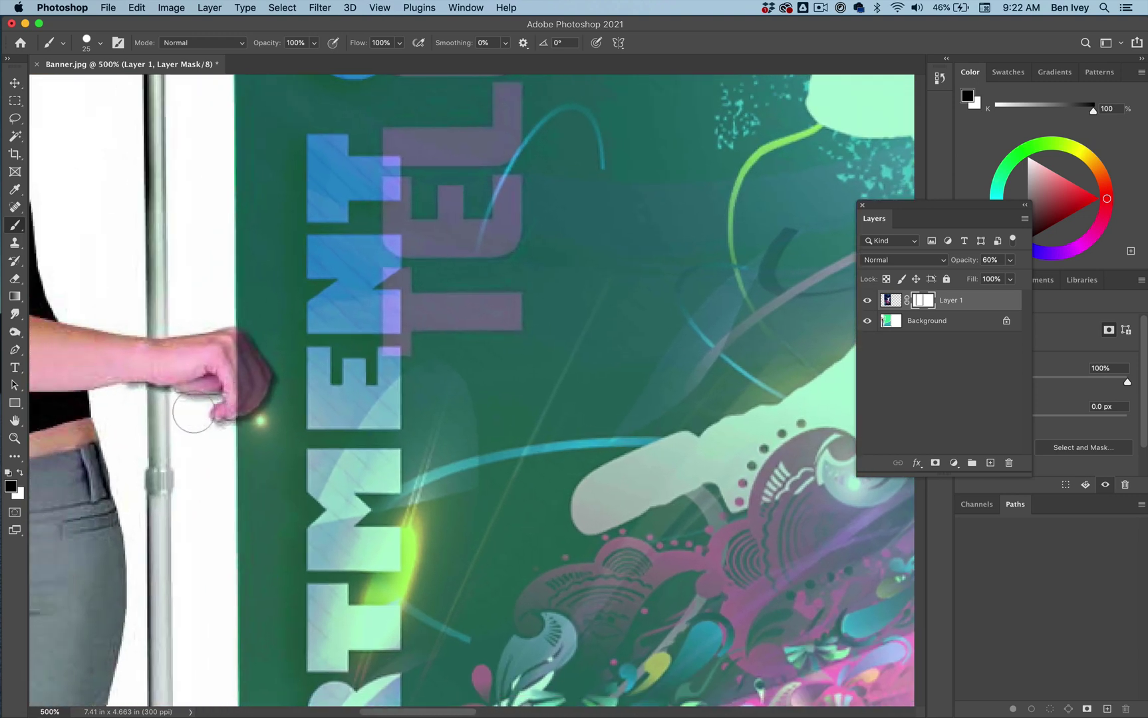
key("super+=")
scroll(189, 402, "left", 4)
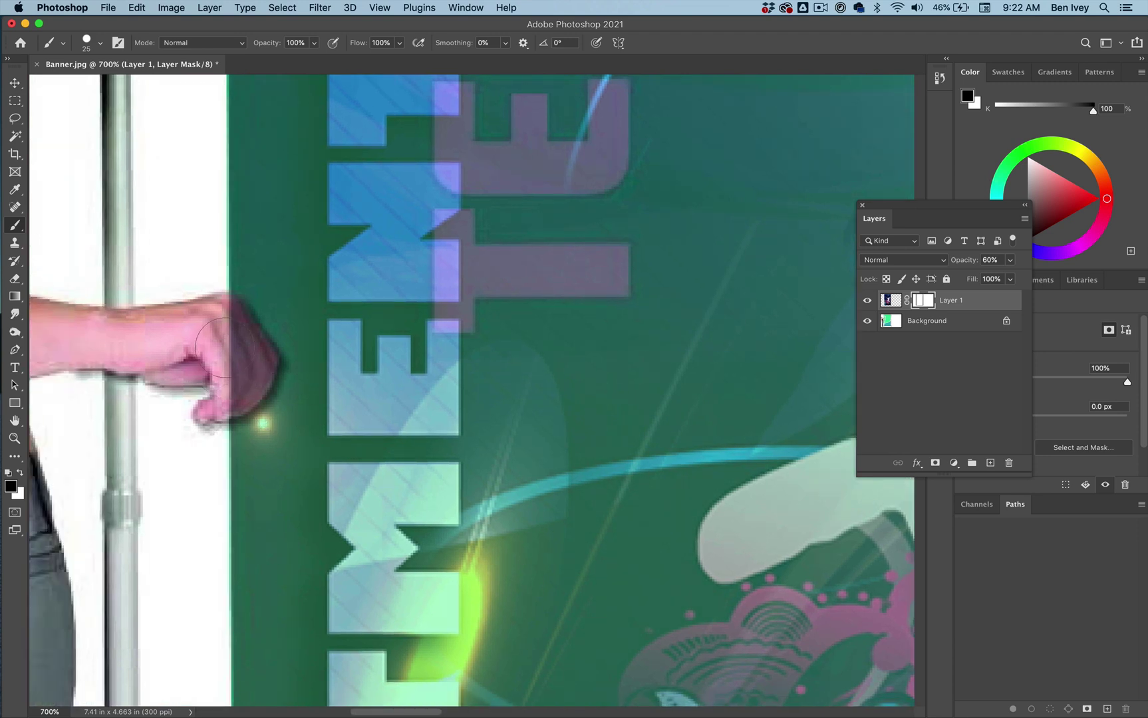
mouse_move(222, 336)
left_mouse_down()
mouse_move(244, 377)
mouse_move(222, 394)
mouse_move(216, 380)
mouse_move(234, 353)
mouse_move(215, 325)
mouse_move(225, 364)
mouse_move(198, 399)
left_mouse_up()
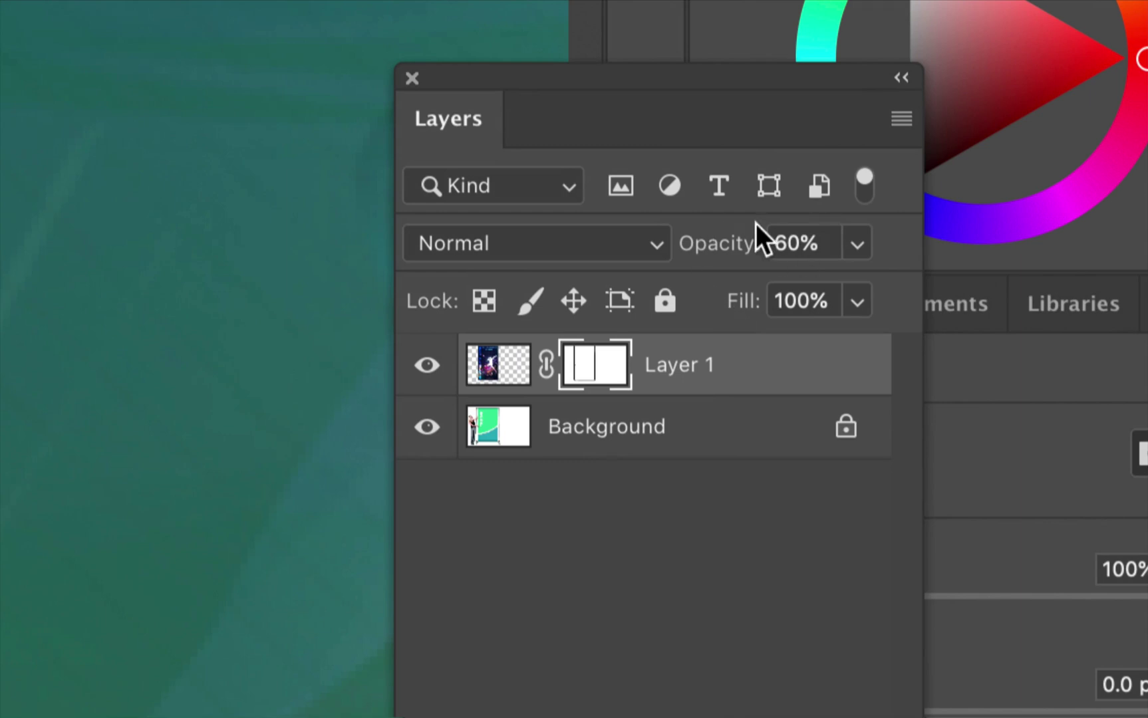
Restore the poster layer's opacity to 100% and flatten the image
left_click(857, 244)
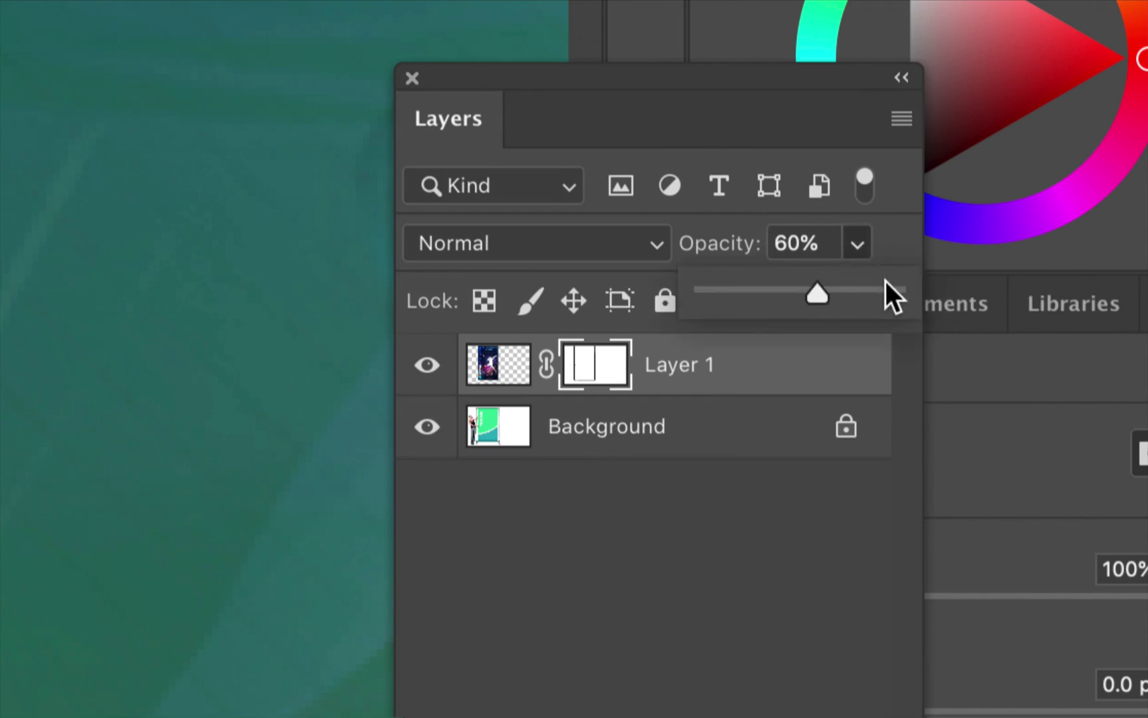
left_click_drag(887, 287, 907, 306)
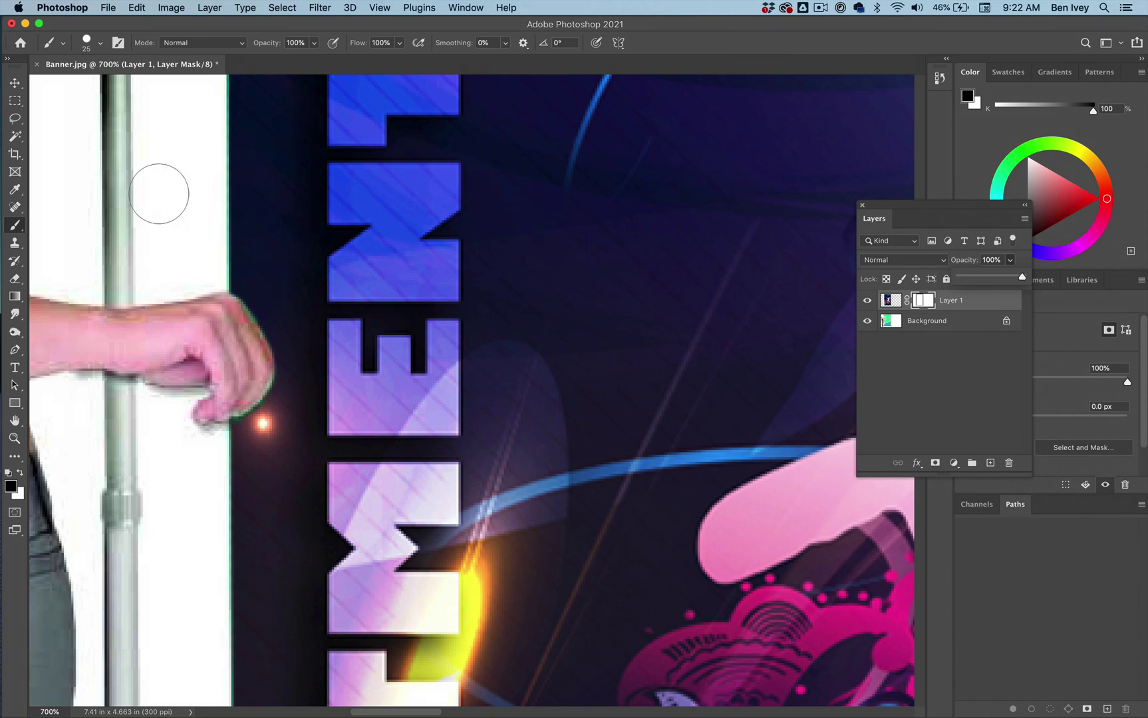
key("super+0")
key("super+1")
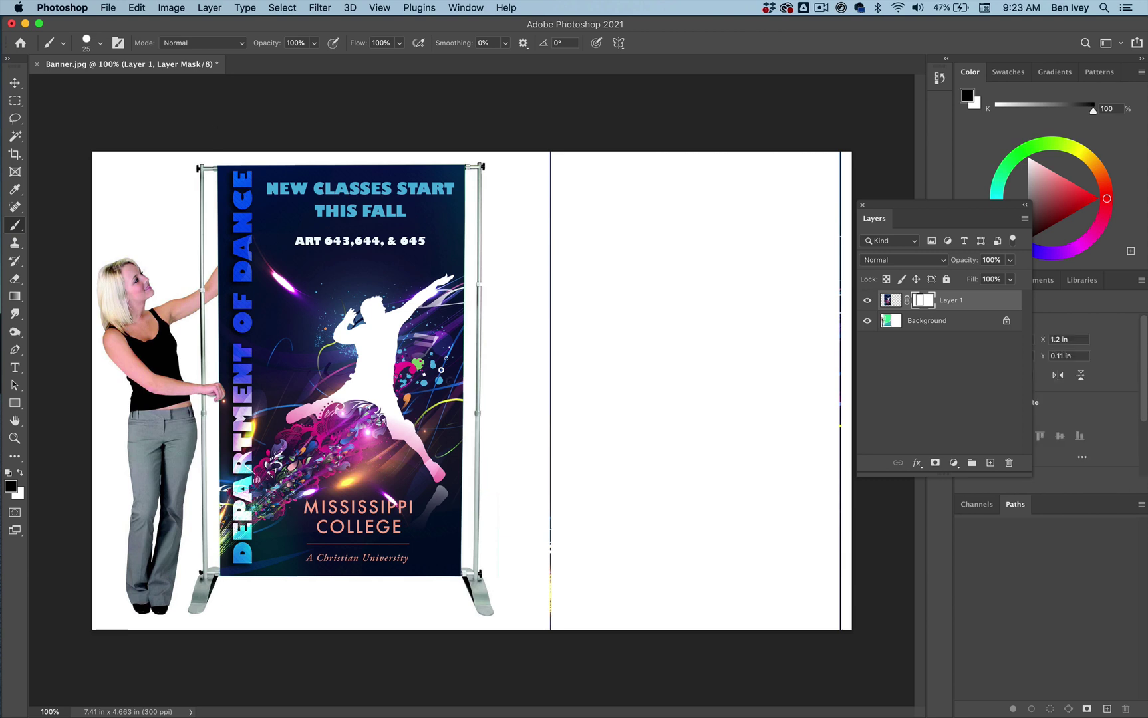
left_click(208, 7)
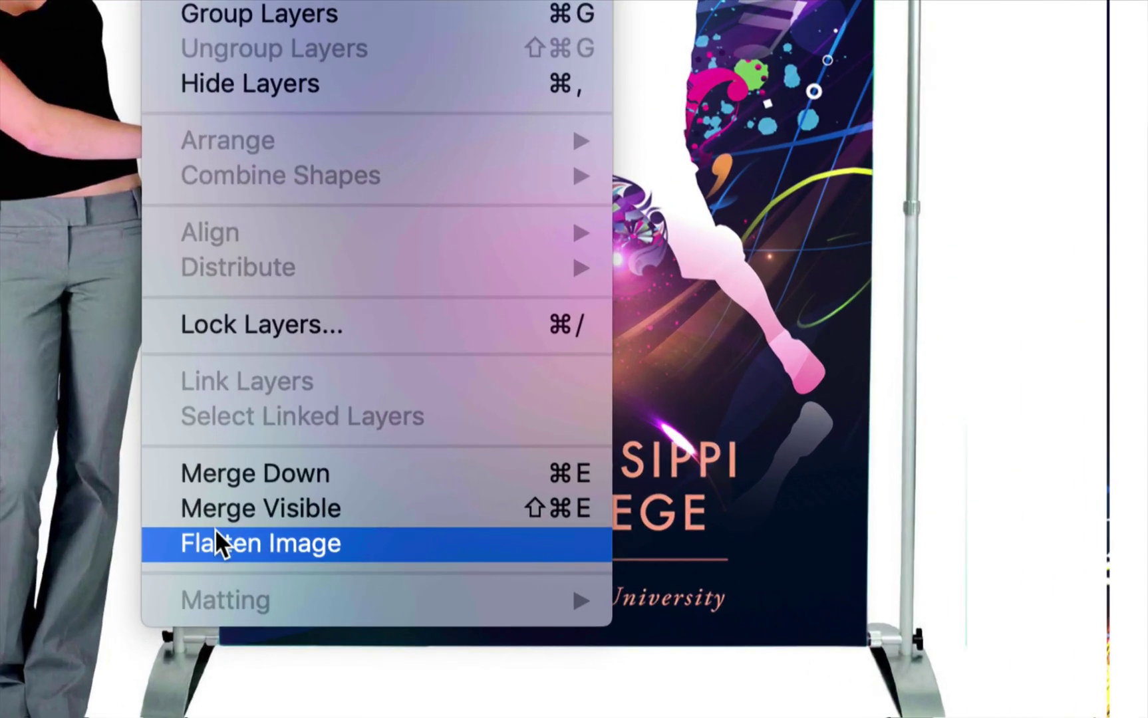
left_click(233, 545)
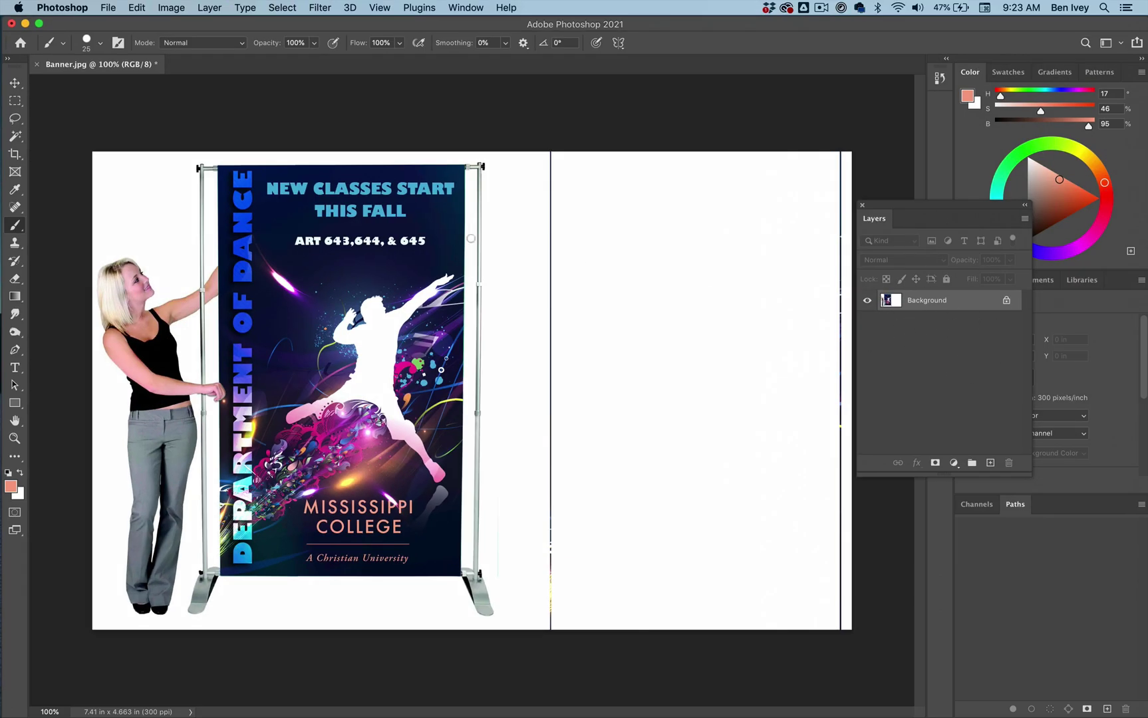
Save the finished mockup in Banner.jpg and close the document
left_click(109, 12)
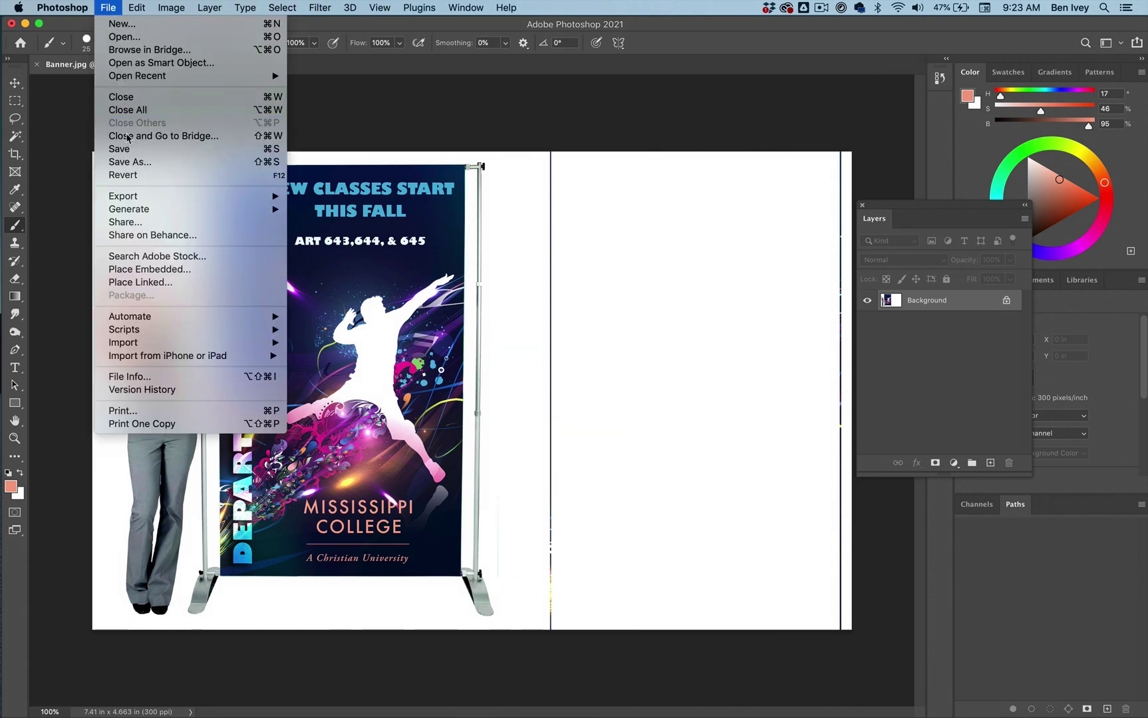
left_click(130, 156)
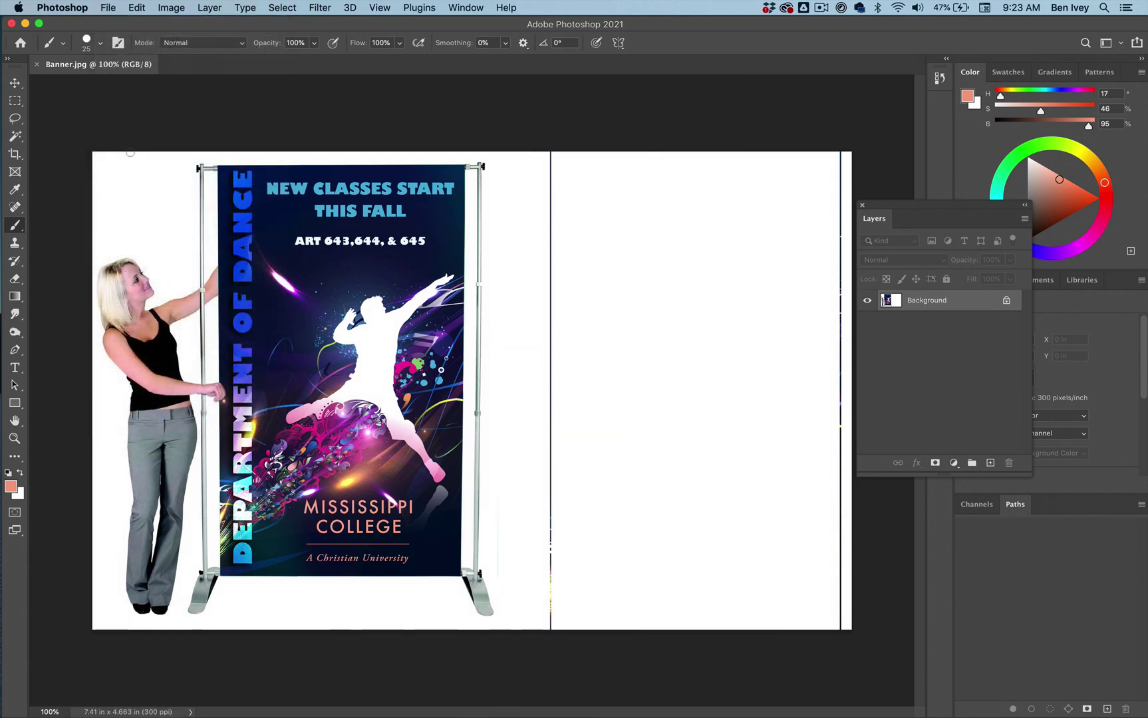
key("super+w")
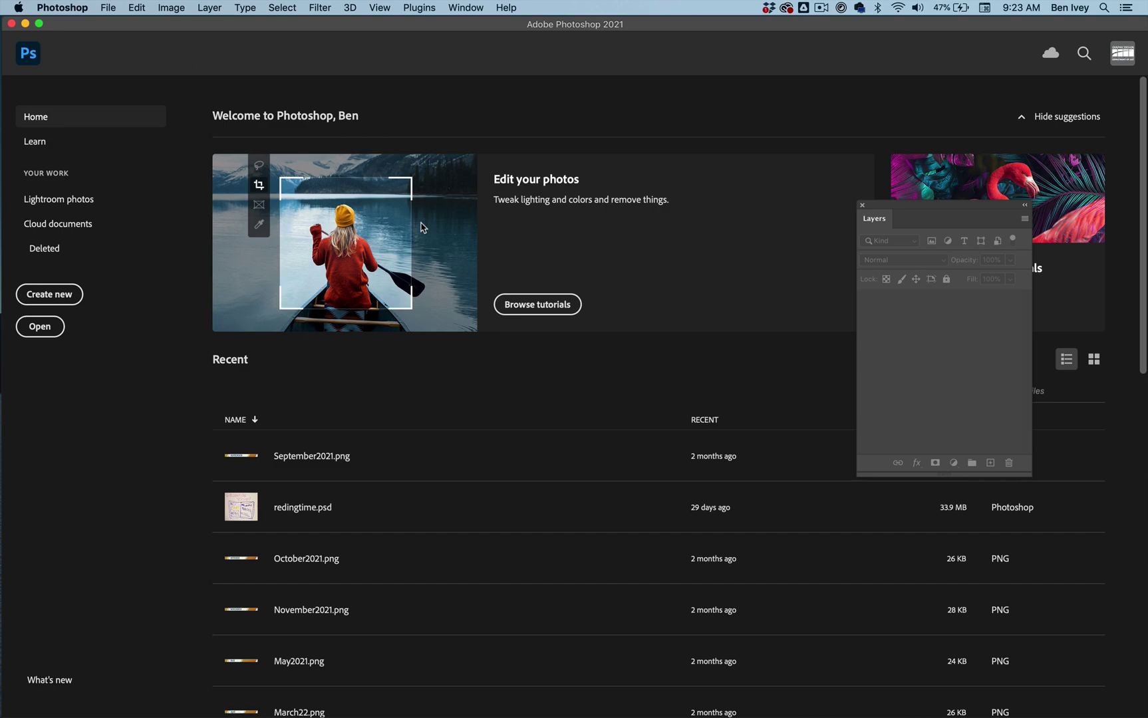
Switch to the Simple Mockups folder in Finder and open Billboard.jpg in Photoshop
key("ctrl+Up")
left_click(266, 175)
left_click(454, 200)
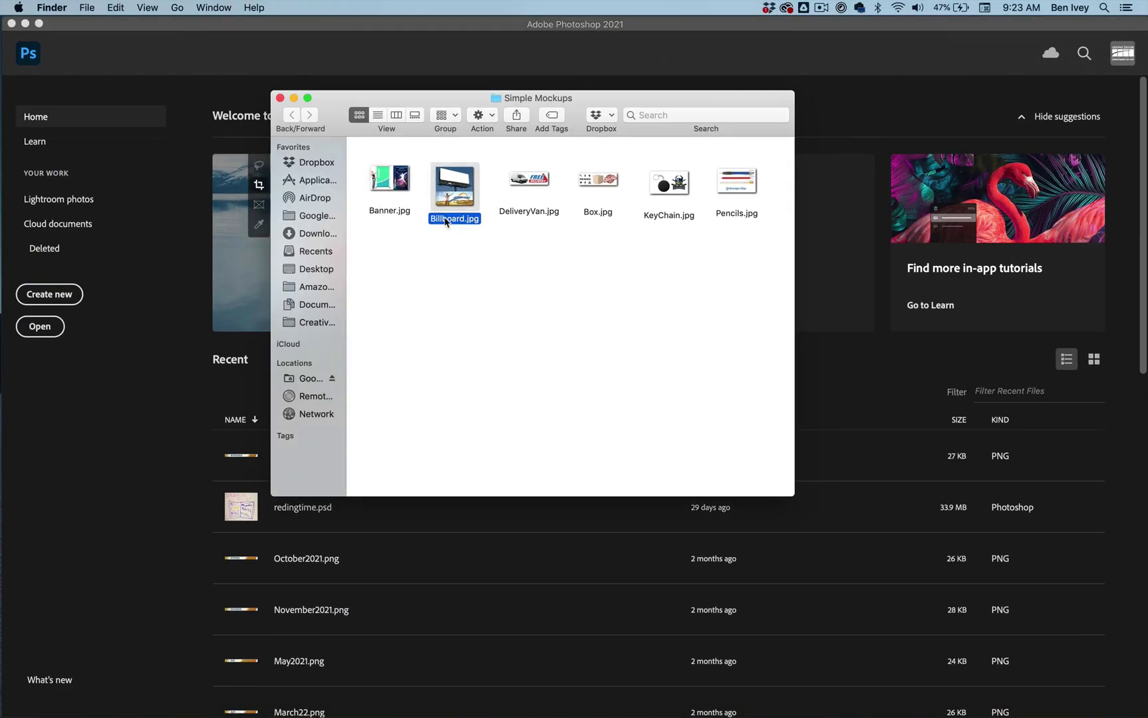
left_click_drag(446, 222, 193, 333)
key("super+0")
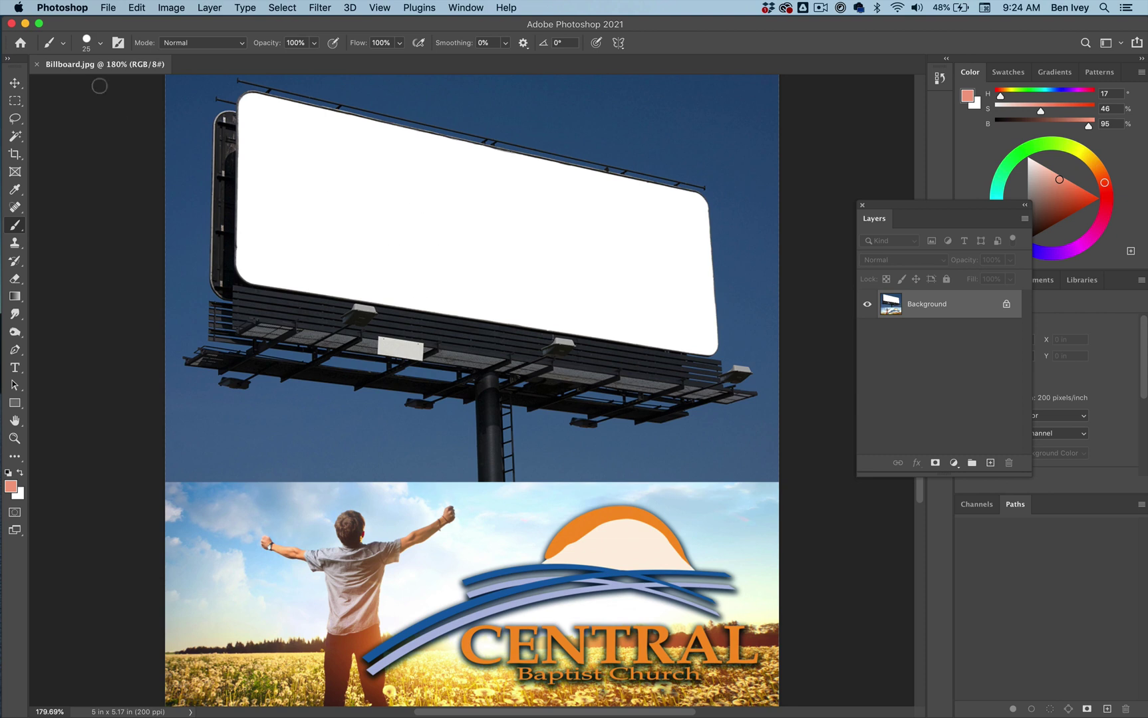
Cut the church artwork below the billboard with a rectangular marquee selection and paste it onto its own layer
left_click(11, 102)
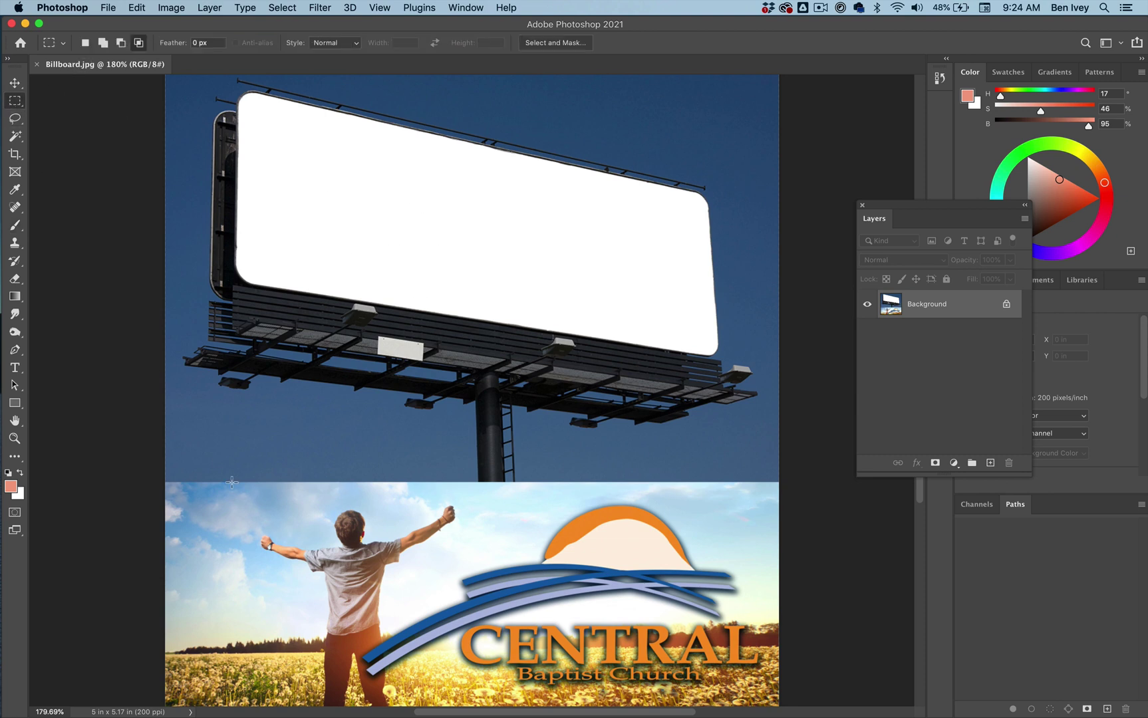
left_click_drag(166, 483, 786, 662)
left_click(136, 8)
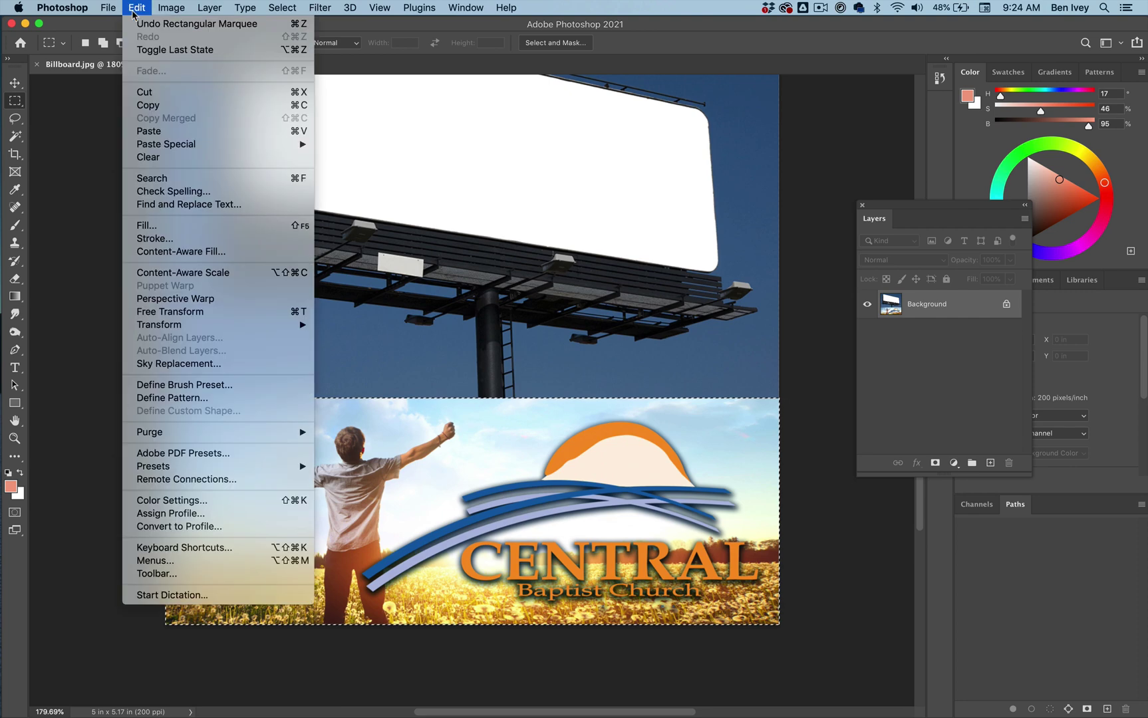
left_click(158, 98)
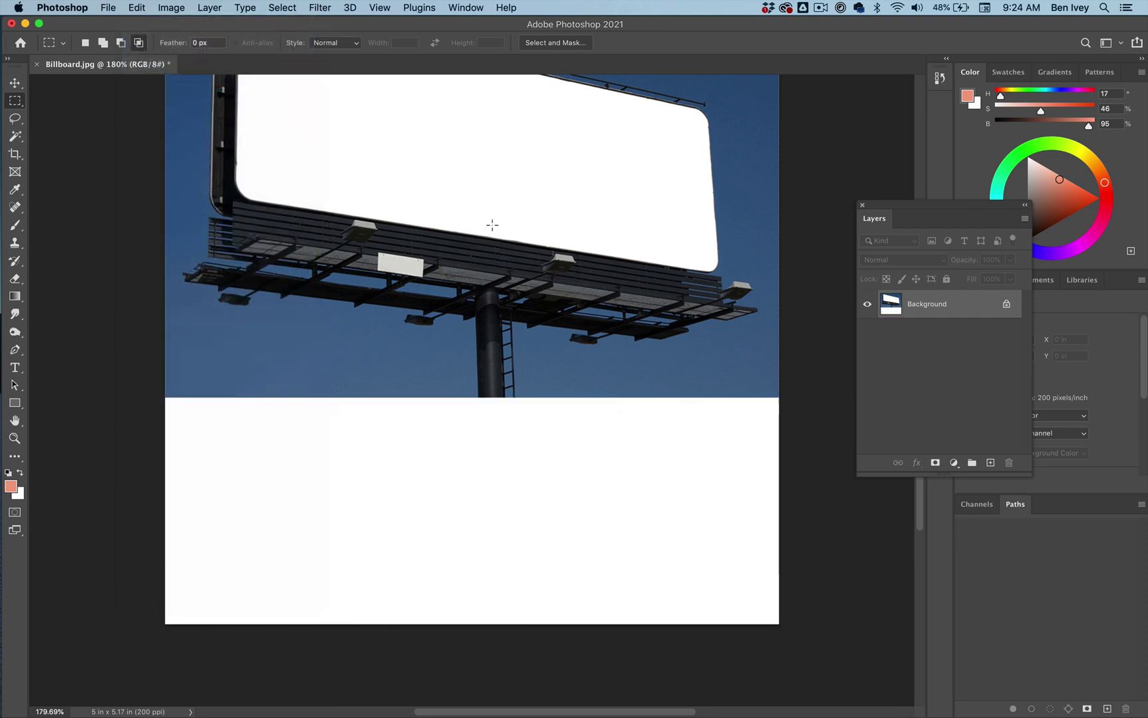
left_click(131, 7)
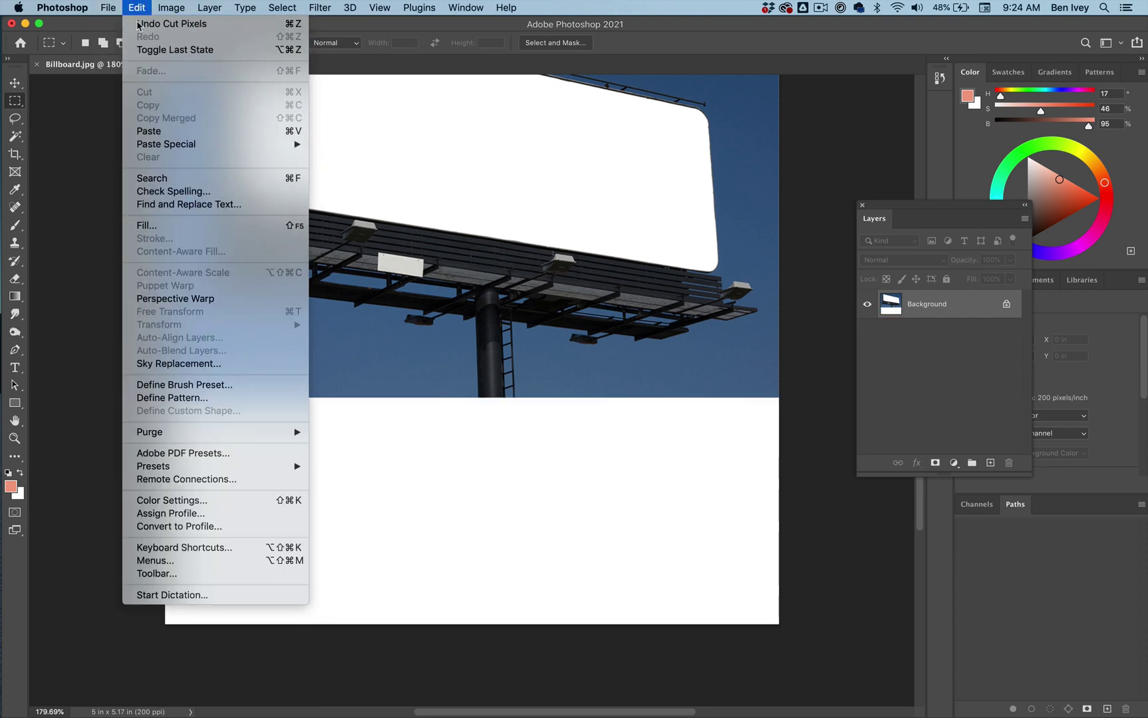
left_click(149, 131)
Move the church artwork up over the blank billboard and set its layer opacity to 53%
left_click(14, 83)
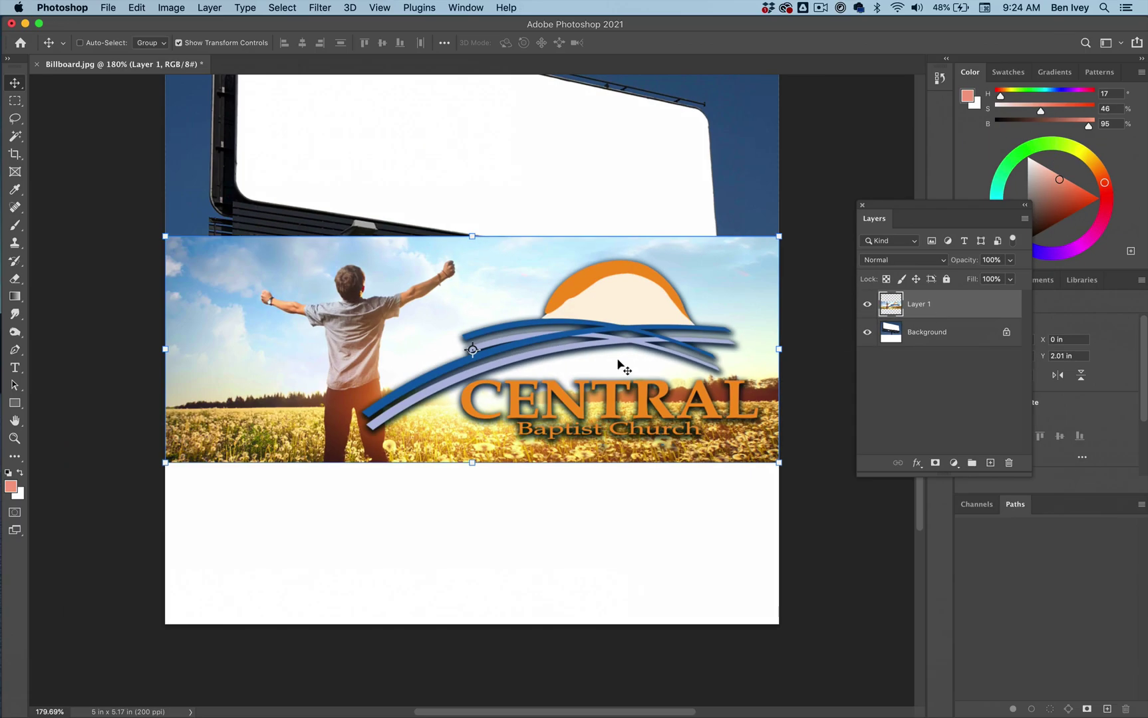
scroll(619, 364, "up", 5)
left_click_drag(569, 449, 546, 261)
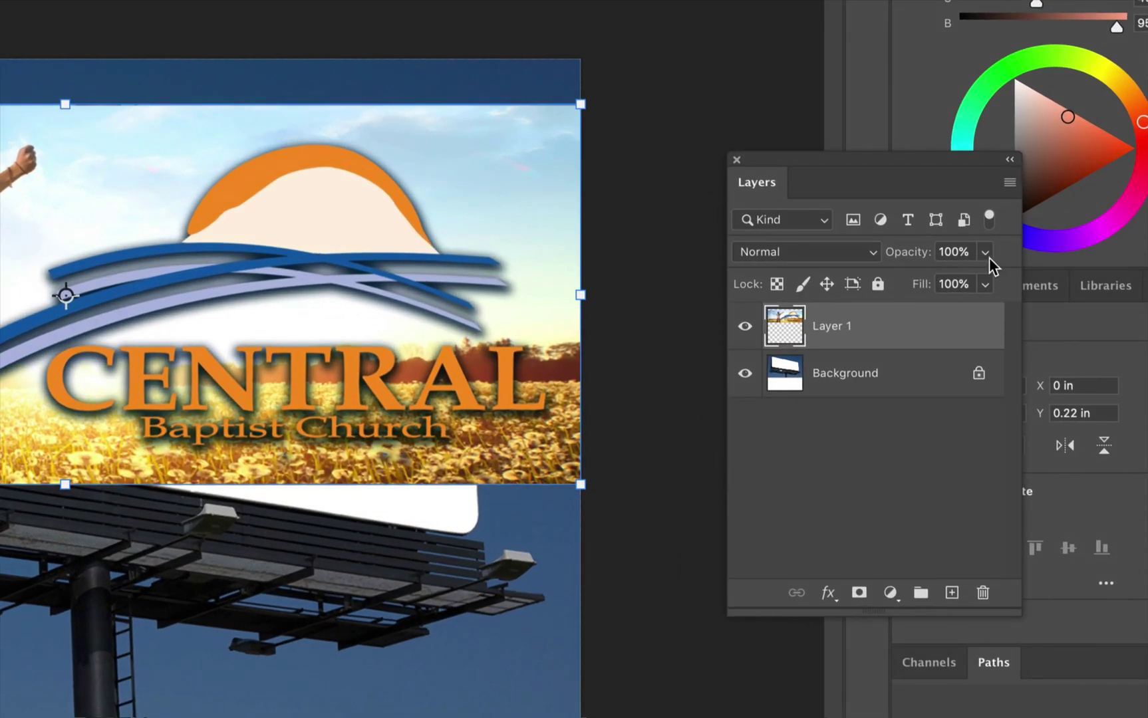
left_click(986, 253)
left_click_drag(945, 277, 935, 278)
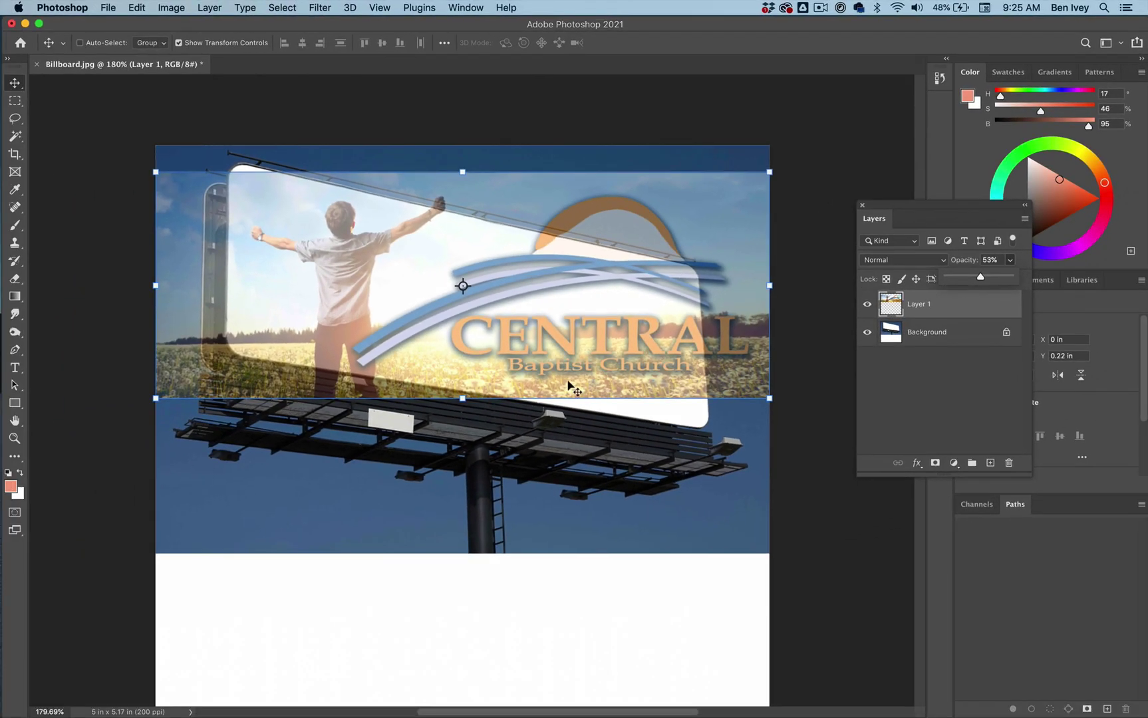
left_click(100, 329)
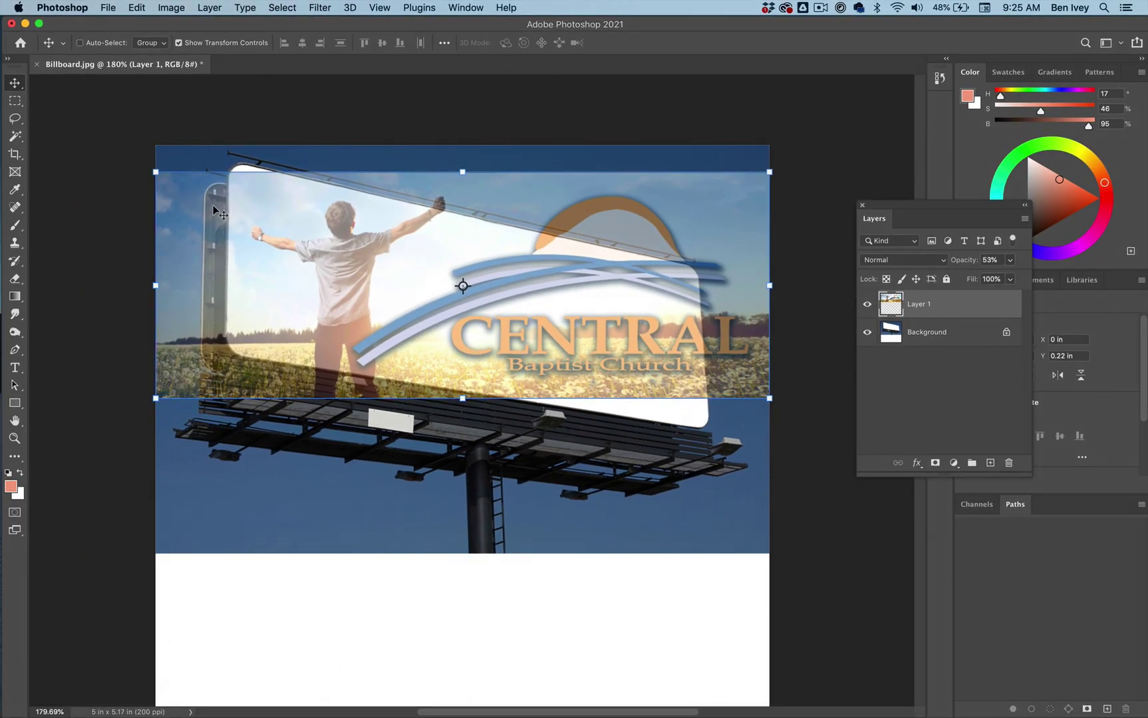
Start a Distort transform on the artwork and fit its two left corners to the billboard's left corners
left_click(138, 8)
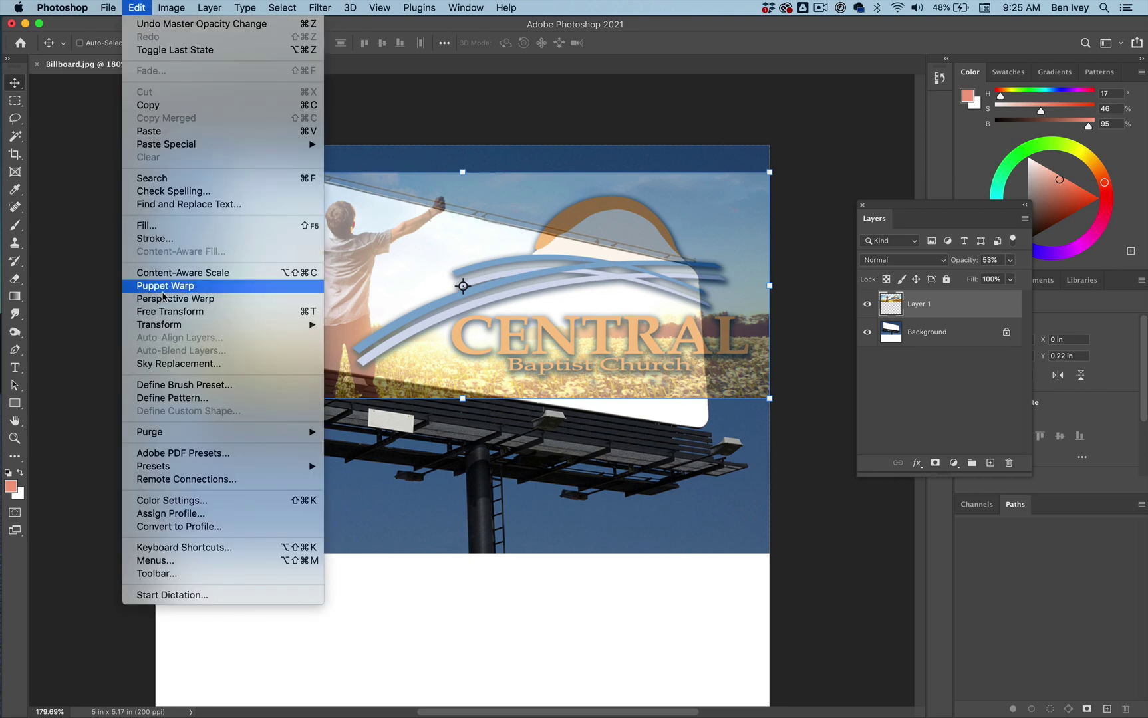
mouse_move(167, 330)
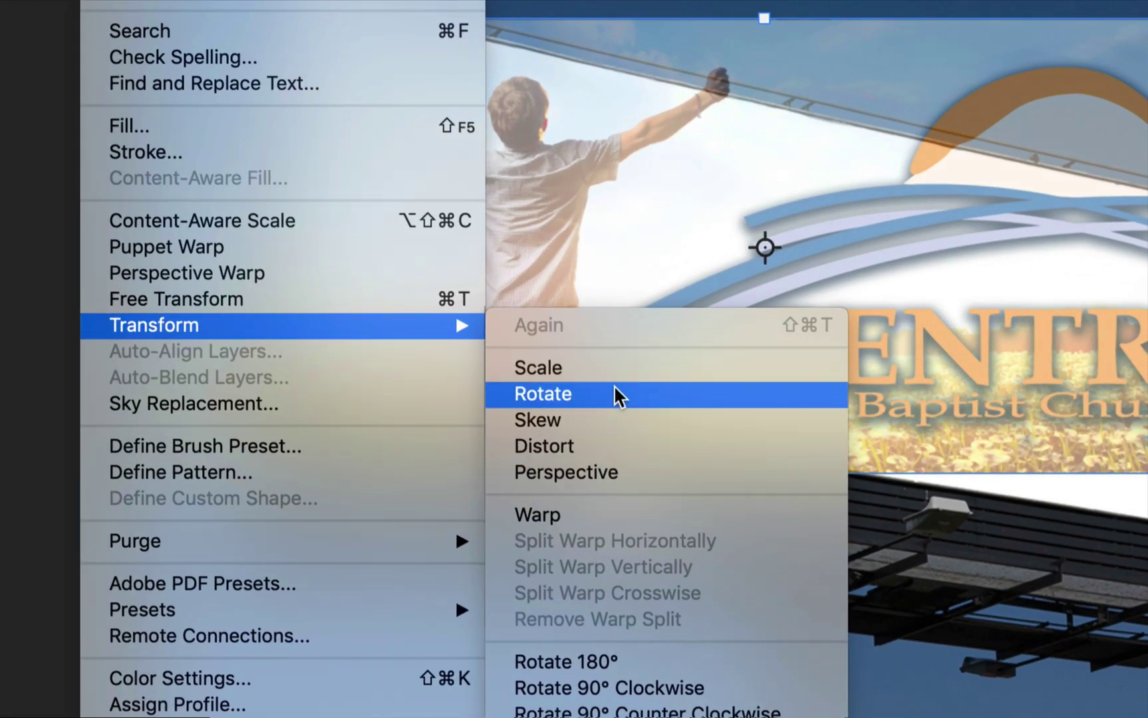
left_click(649, 458)
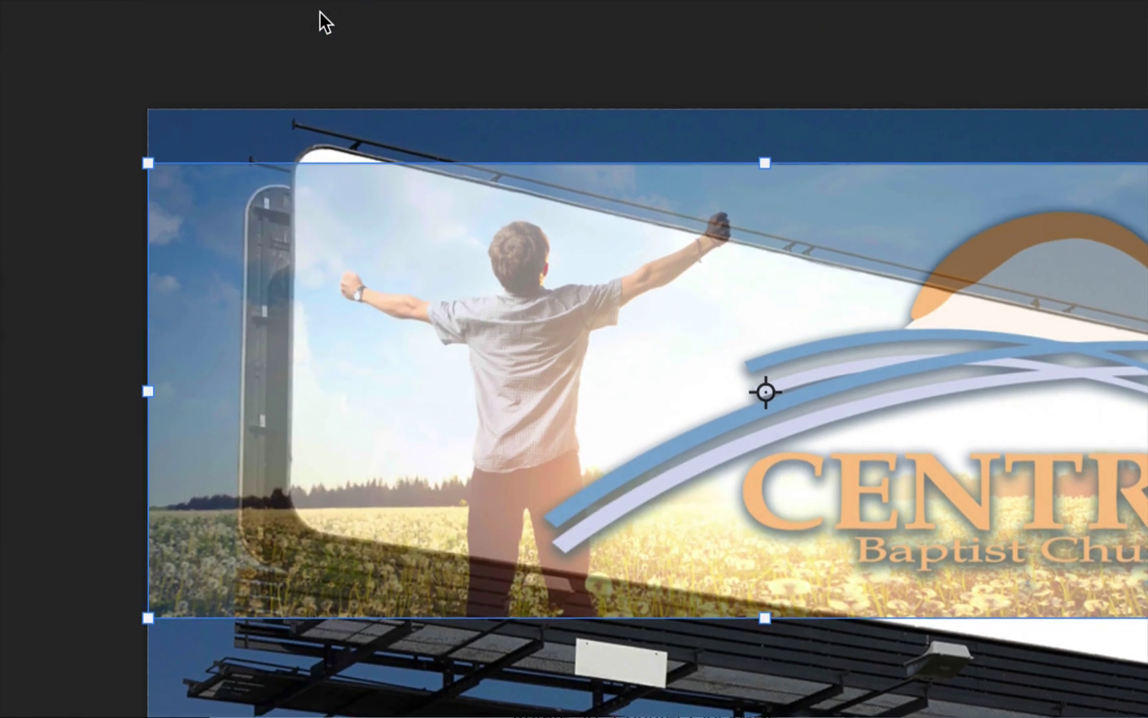
left_click_drag(147, 163, 300, 139)
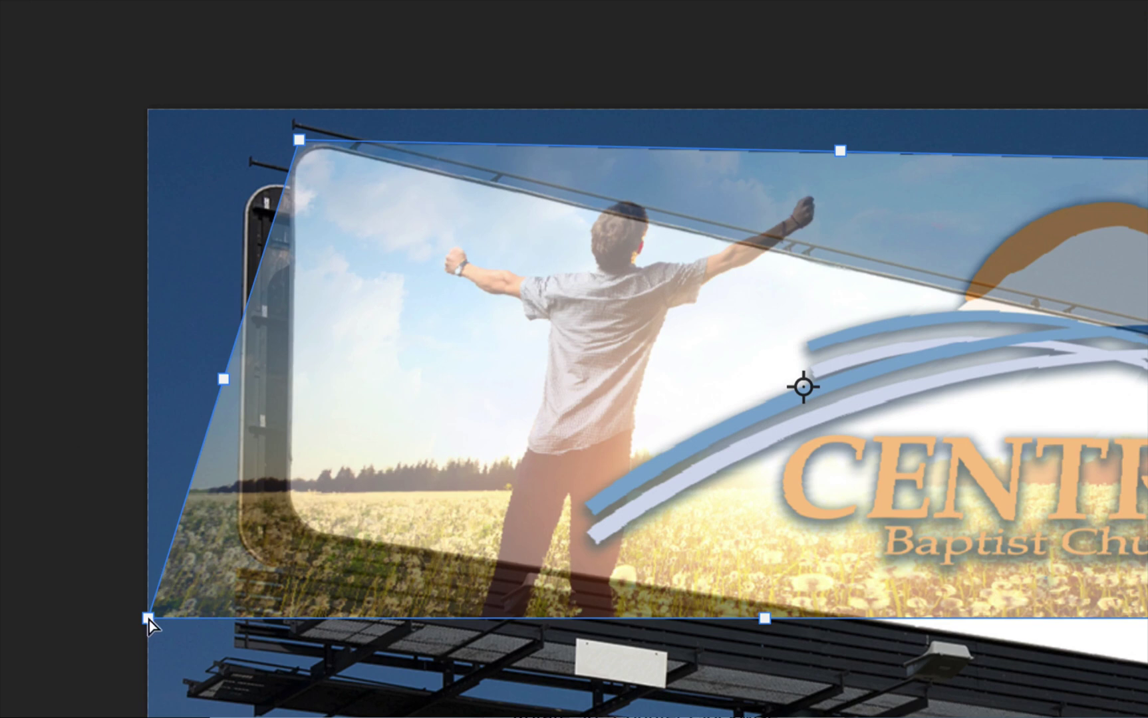
left_click_drag(148, 619, 286, 533)
left_click_drag(298, 140, 296, 139)
Fit the artwork's two right corners to the billboard's right corners and apply the distortion
scroll(494, 386, "right", 10)
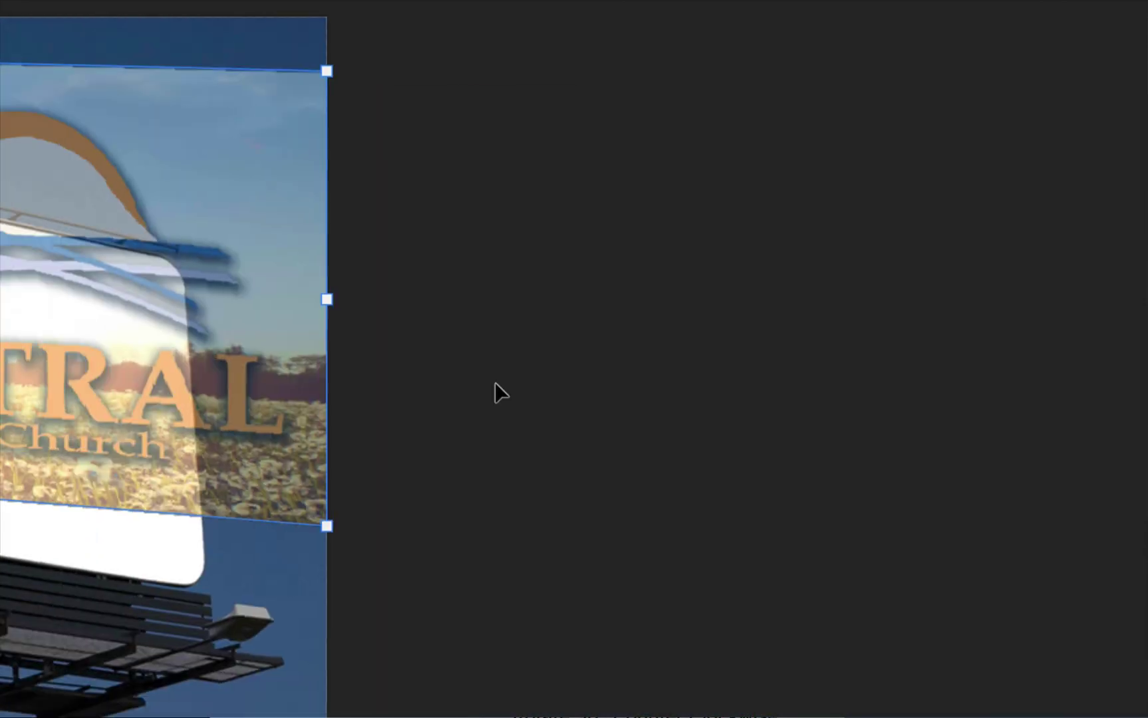
scroll(495, 384, "left", 10)
left_click_drag(567, 70, 431, 258)
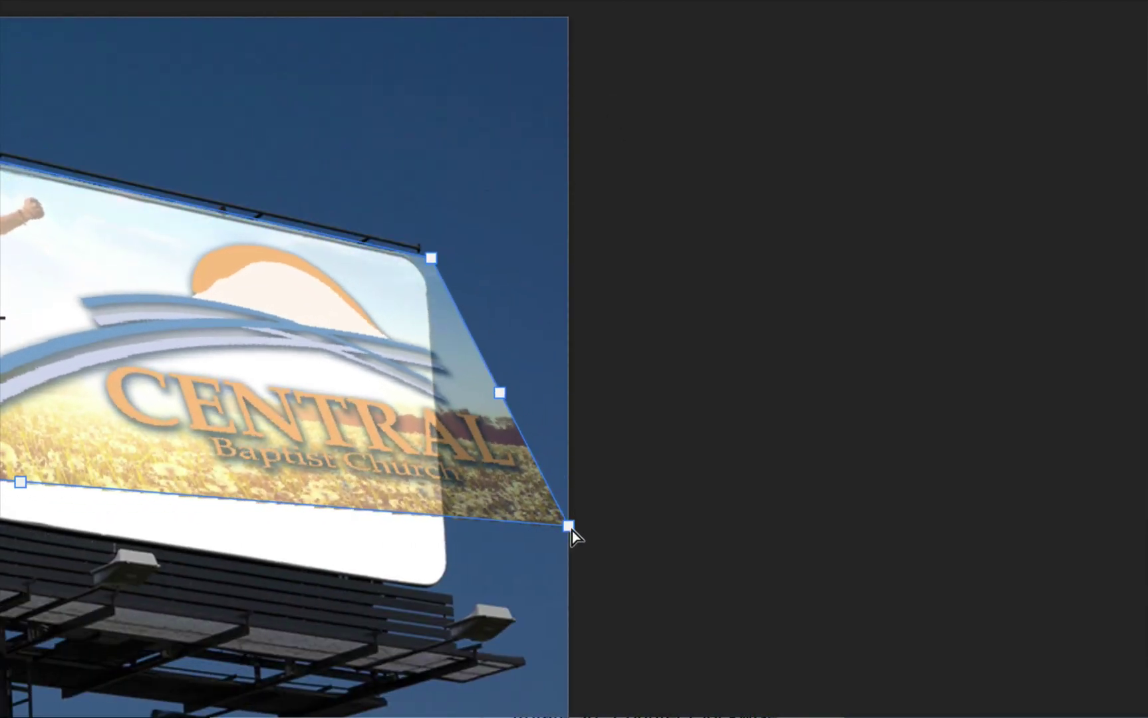
left_click_drag(570, 528, 452, 591)
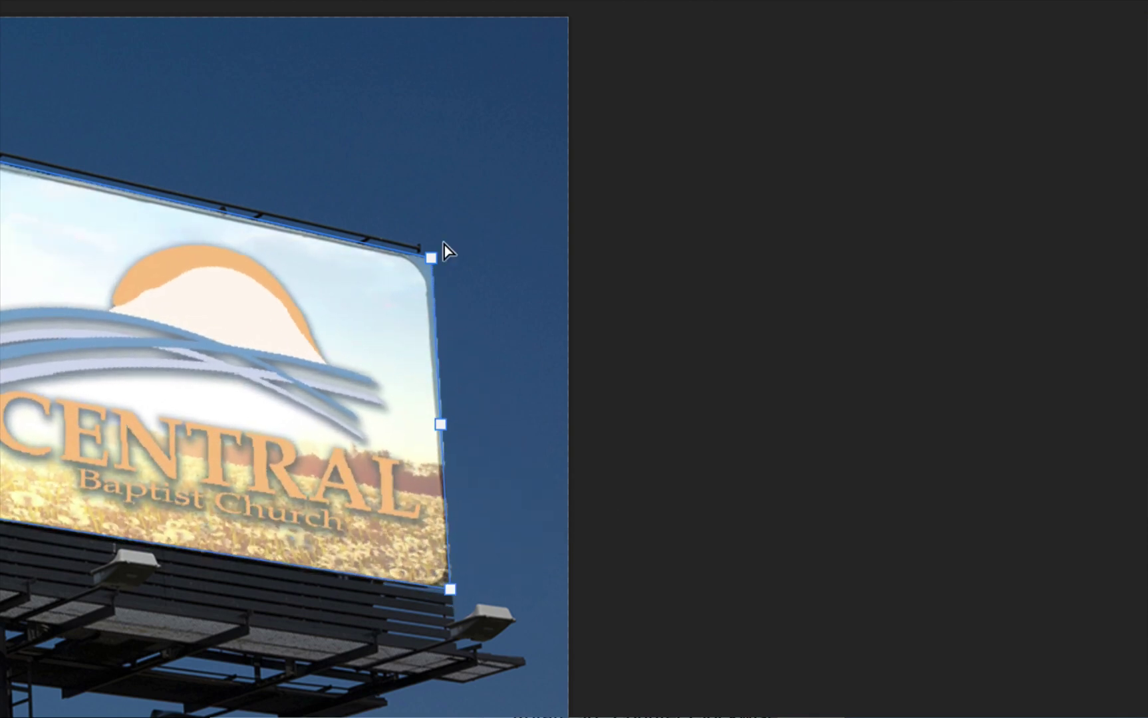
left_click_drag(432, 256, 428, 255)
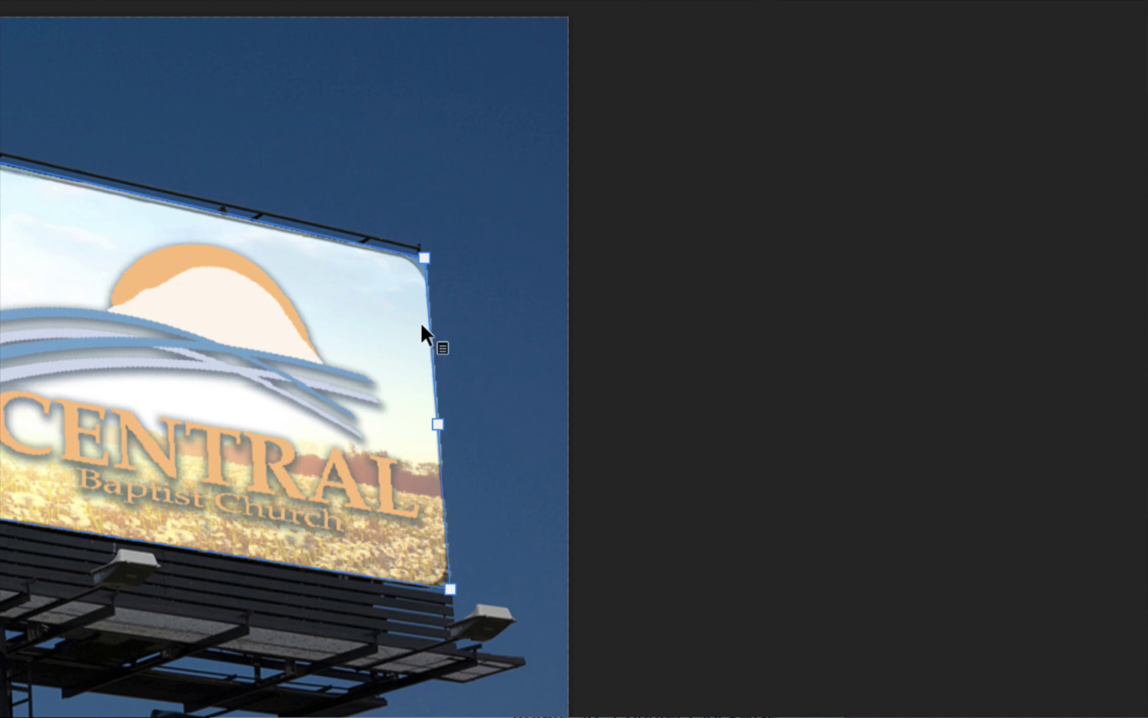
scroll(291, 253, "left", 5)
scroll(291, 253, "up", 3)
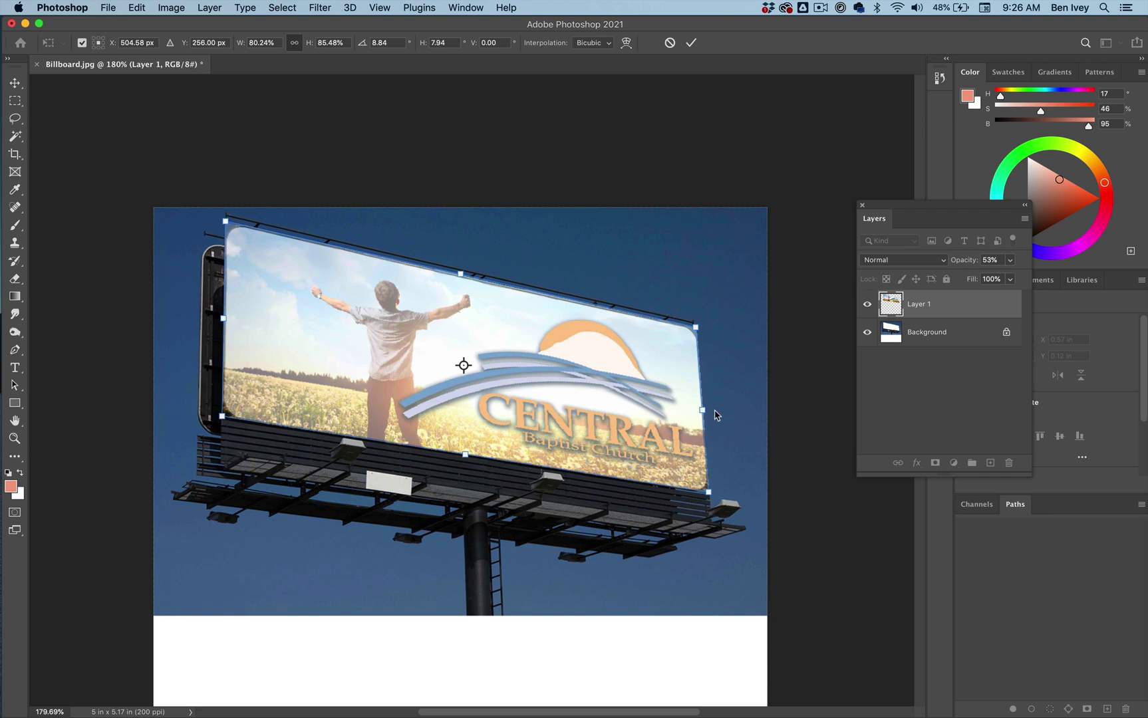
key("Return")
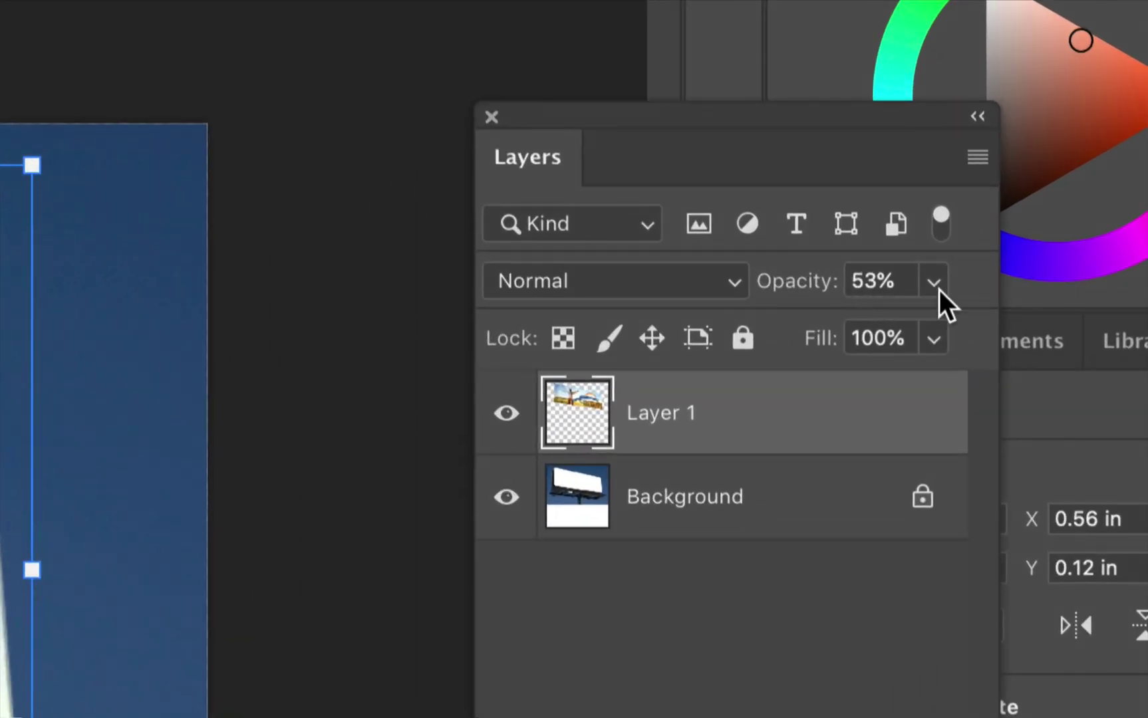
Restore the artwork layer's opacity to 100%, then hide it and make the Background layer active
left_click(937, 286)
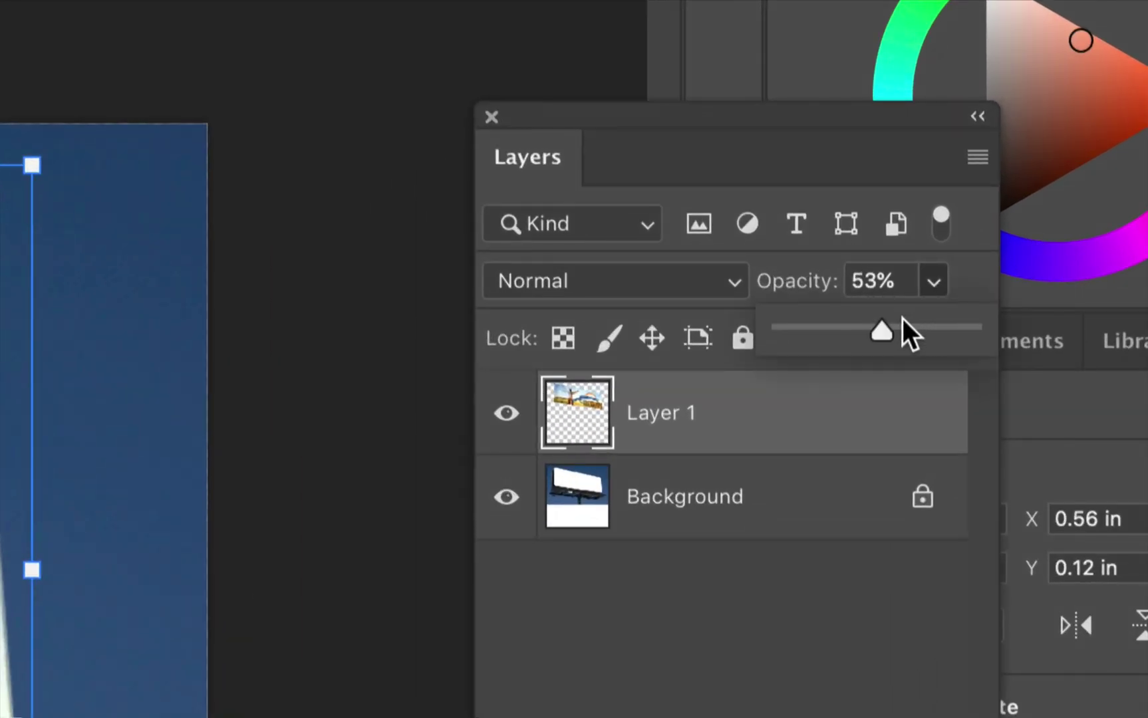
left_click_drag(903, 325, 1024, 322)
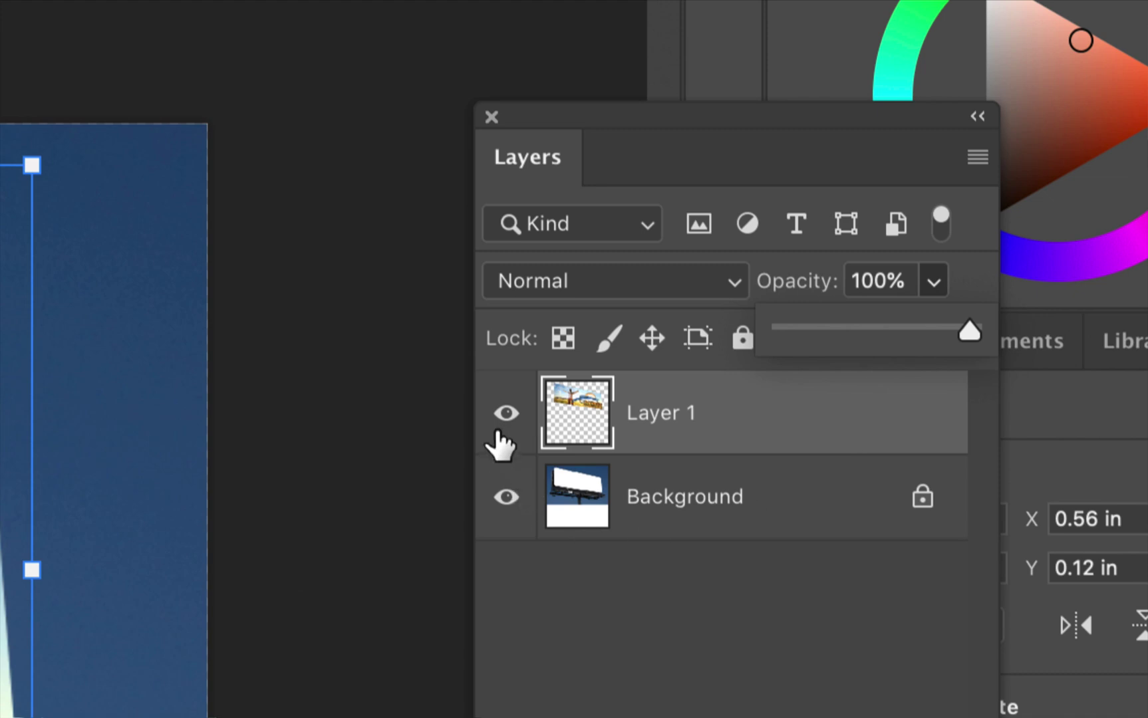
left_click(506, 413)
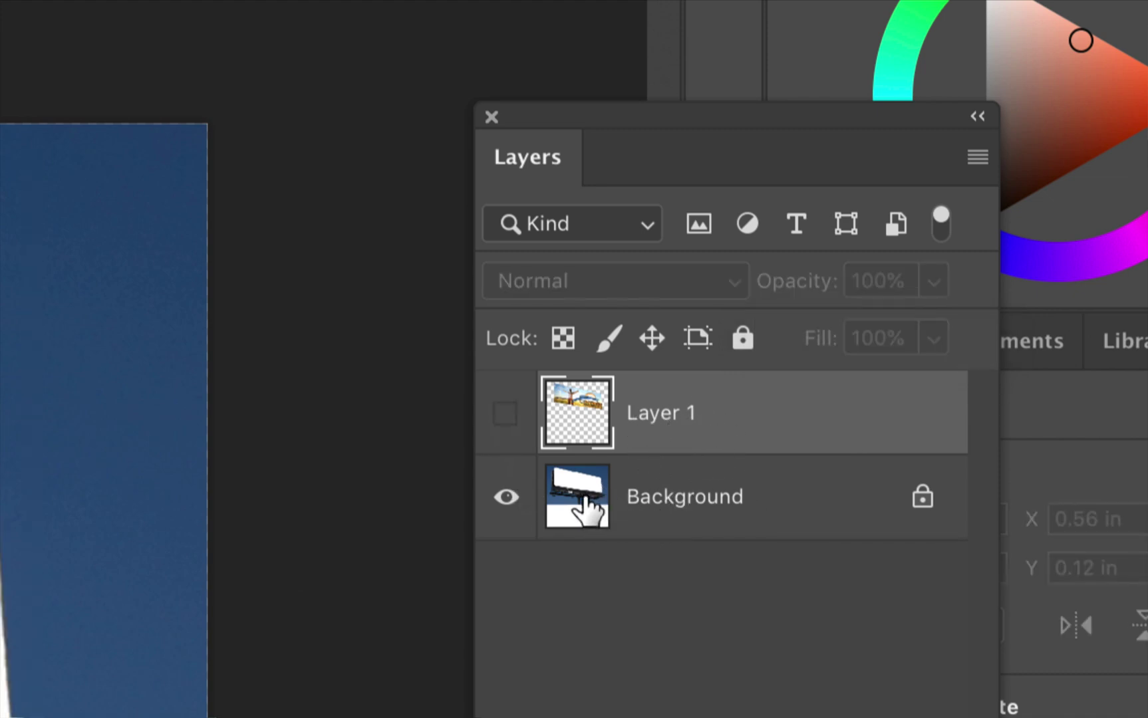
left_click(584, 504)
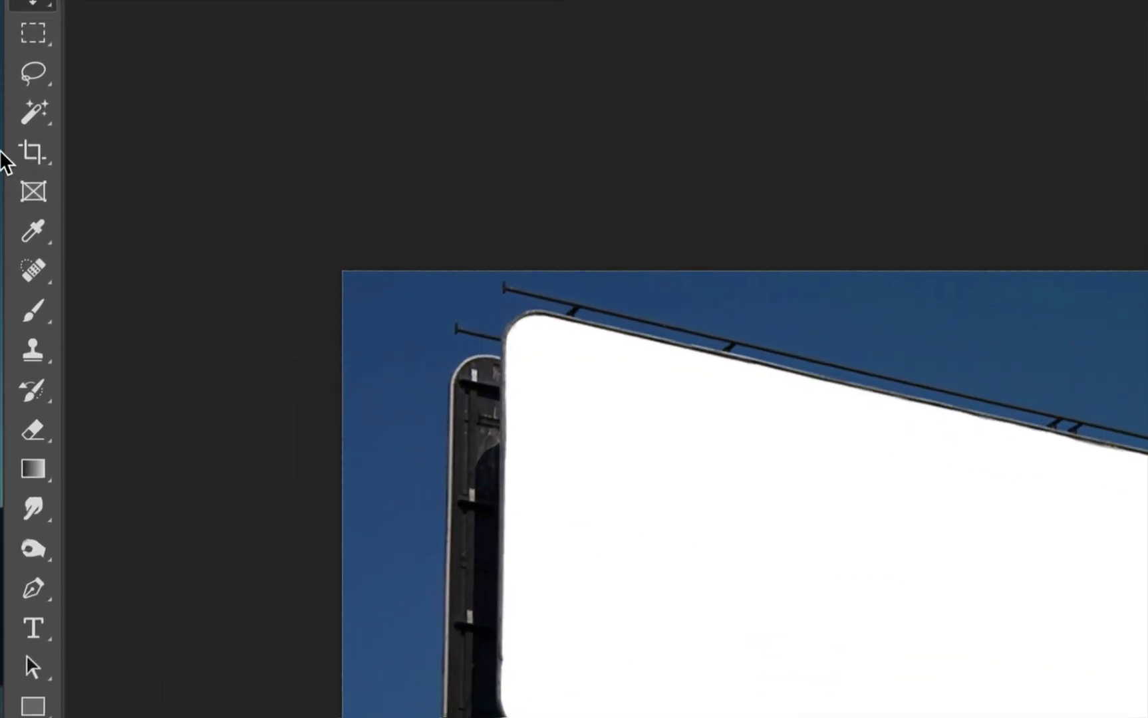
Select the white billboard face on the Background layer using the Magic Wand with a tolerance of 30
left_click(30, 113)
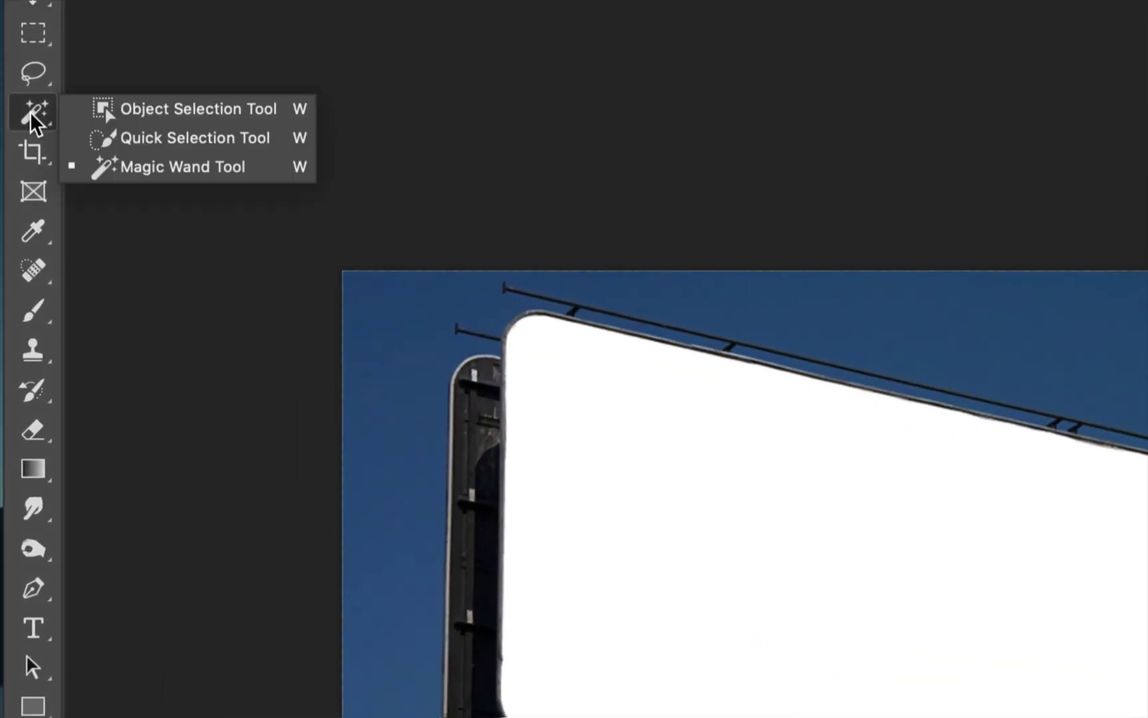
left_click(137, 169)
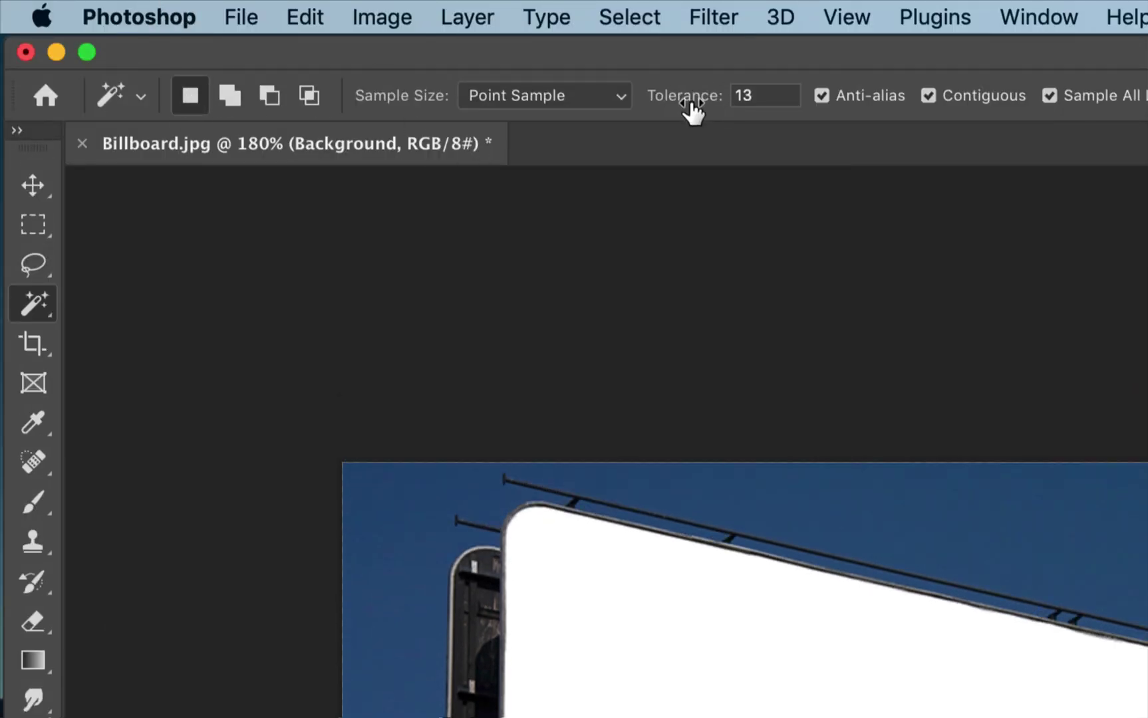
left_click(762, 102)
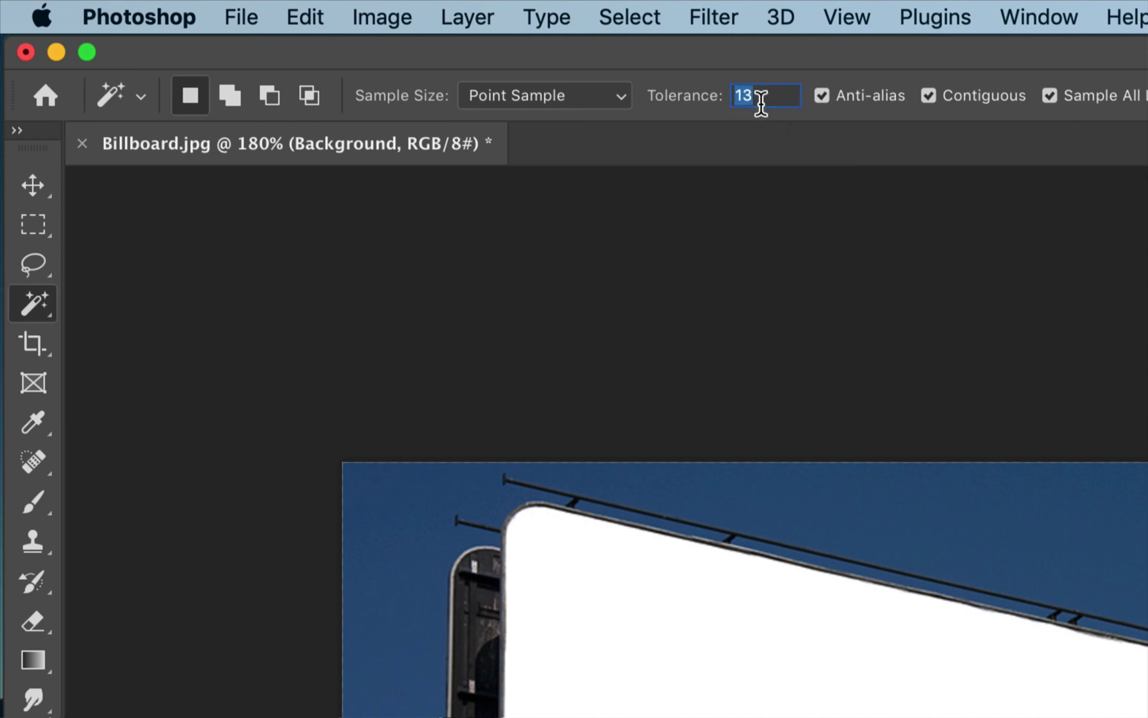
type("30")
key("Return")
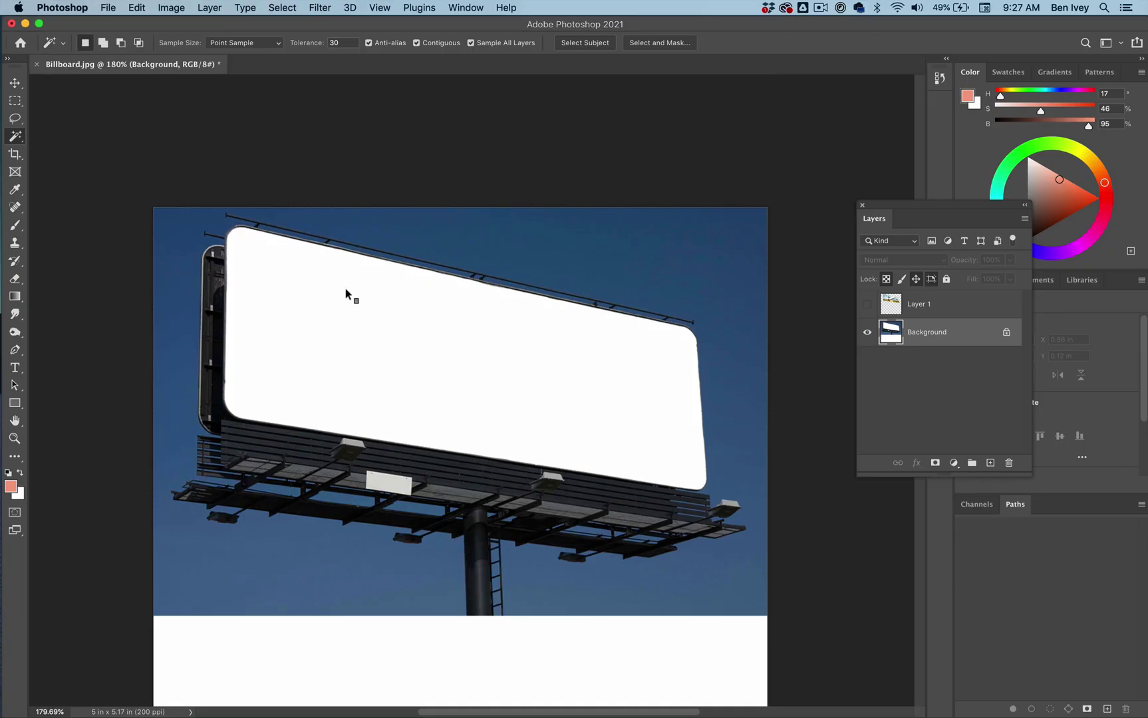
left_click(451, 360)
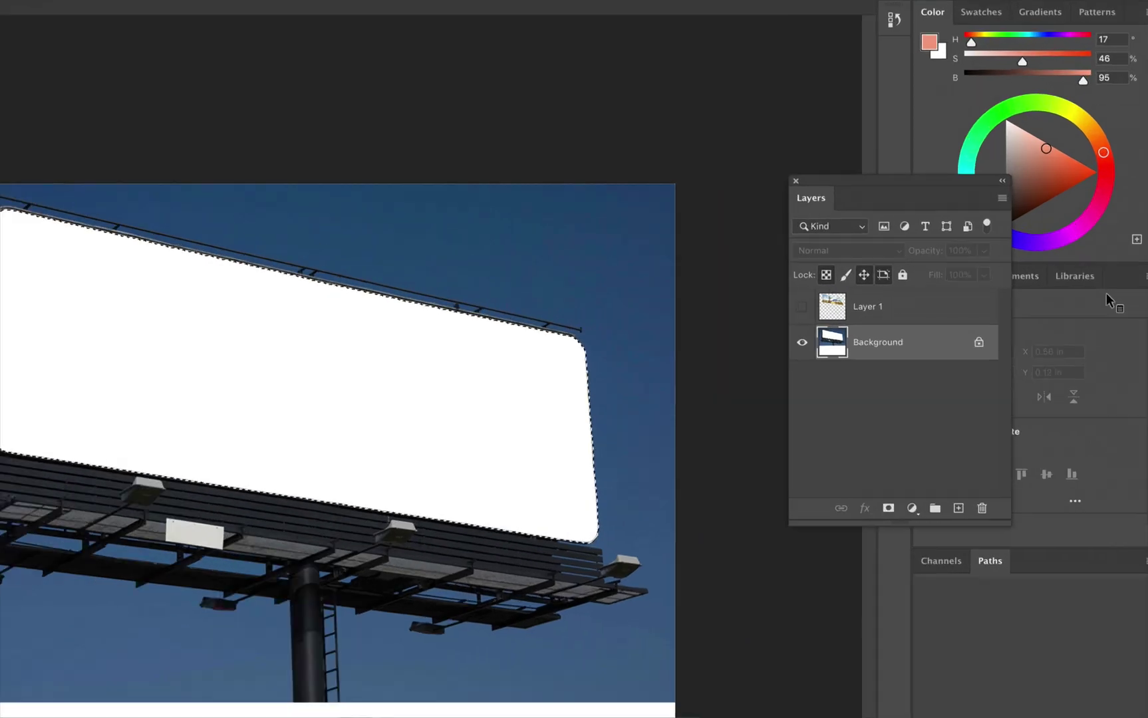
Show the artwork layer again and add a layer mask to it from the billboard selection
left_click(802, 307)
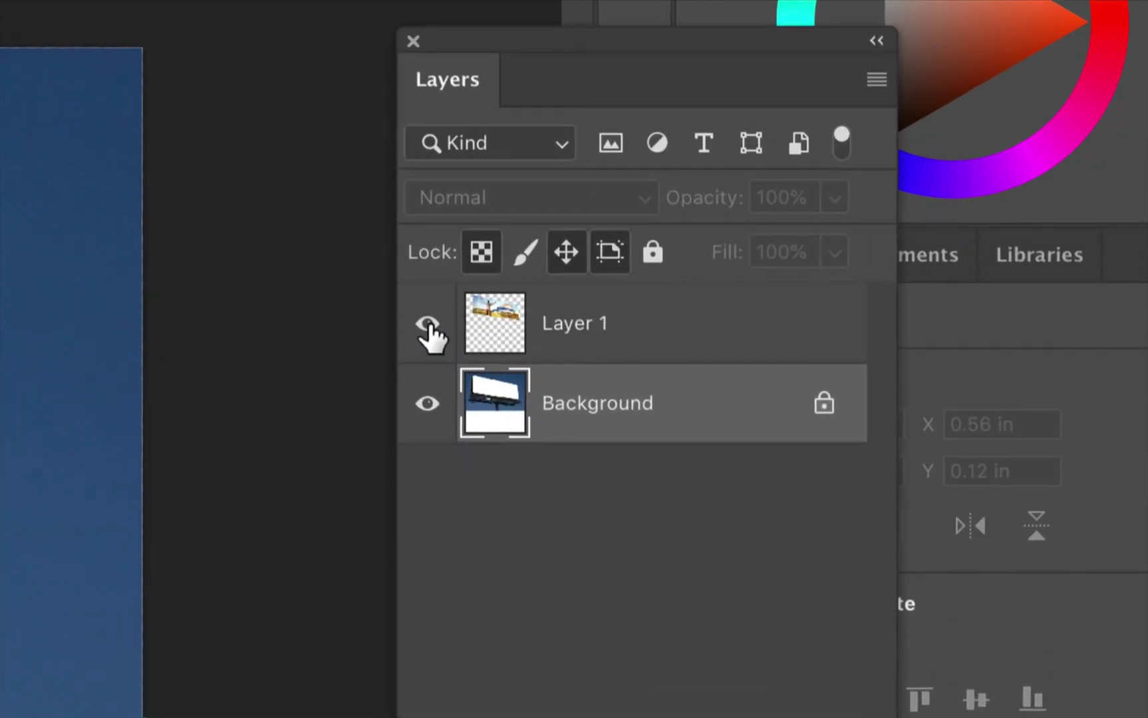
left_click(618, 322)
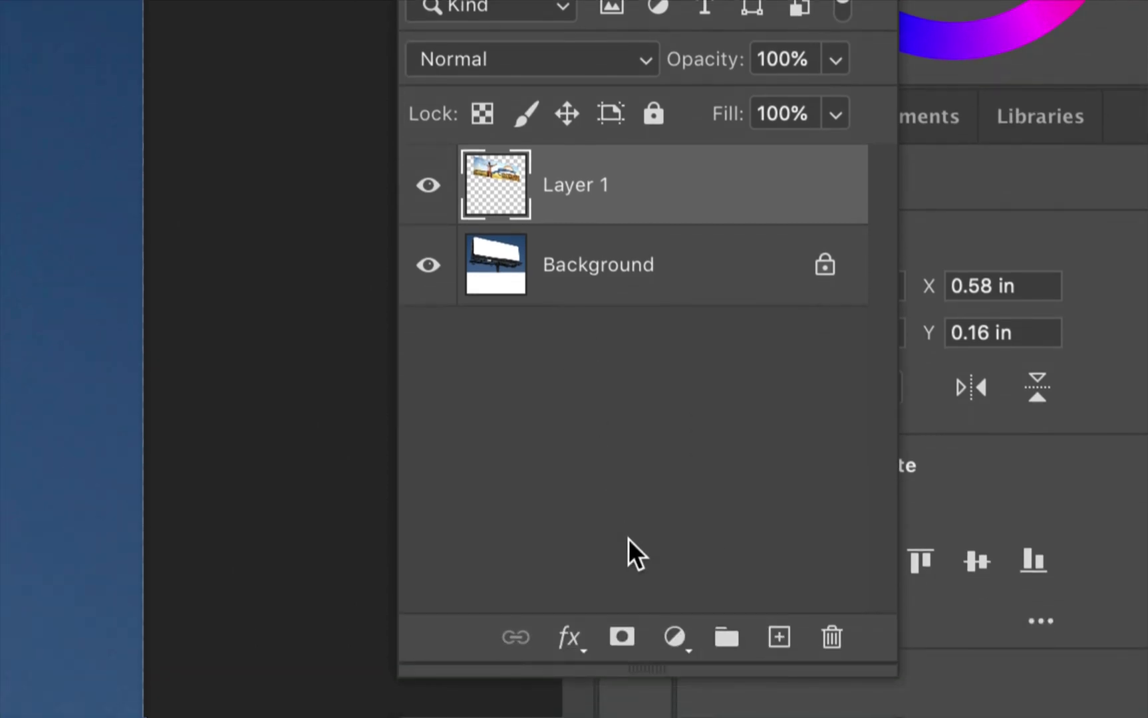
left_click(622, 638)
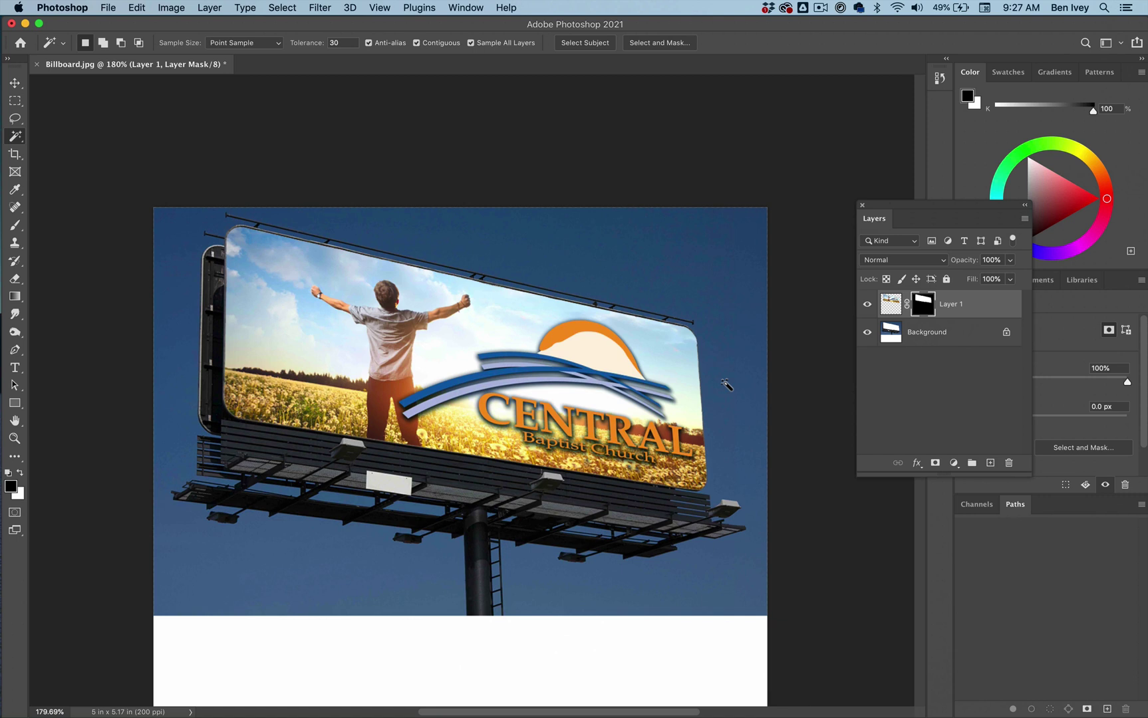
Flatten the billboard mockup into a single layer, then bring up the Save As options and dismiss them without saving
left_click(203, 6)
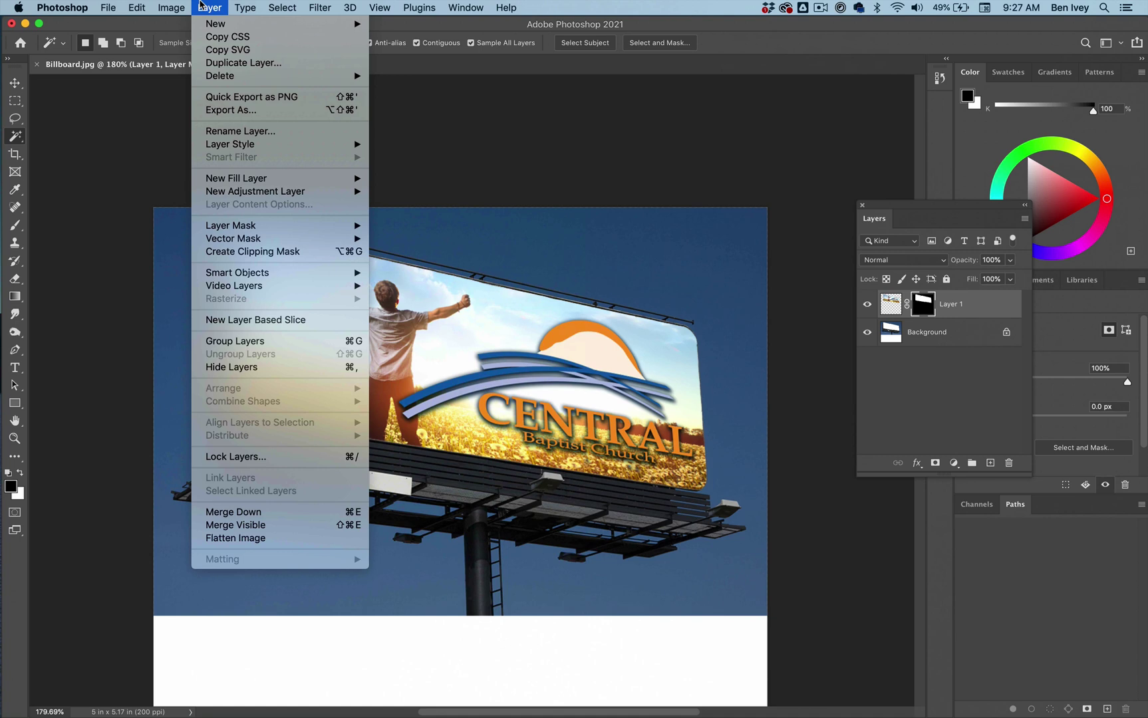
left_click(222, 539)
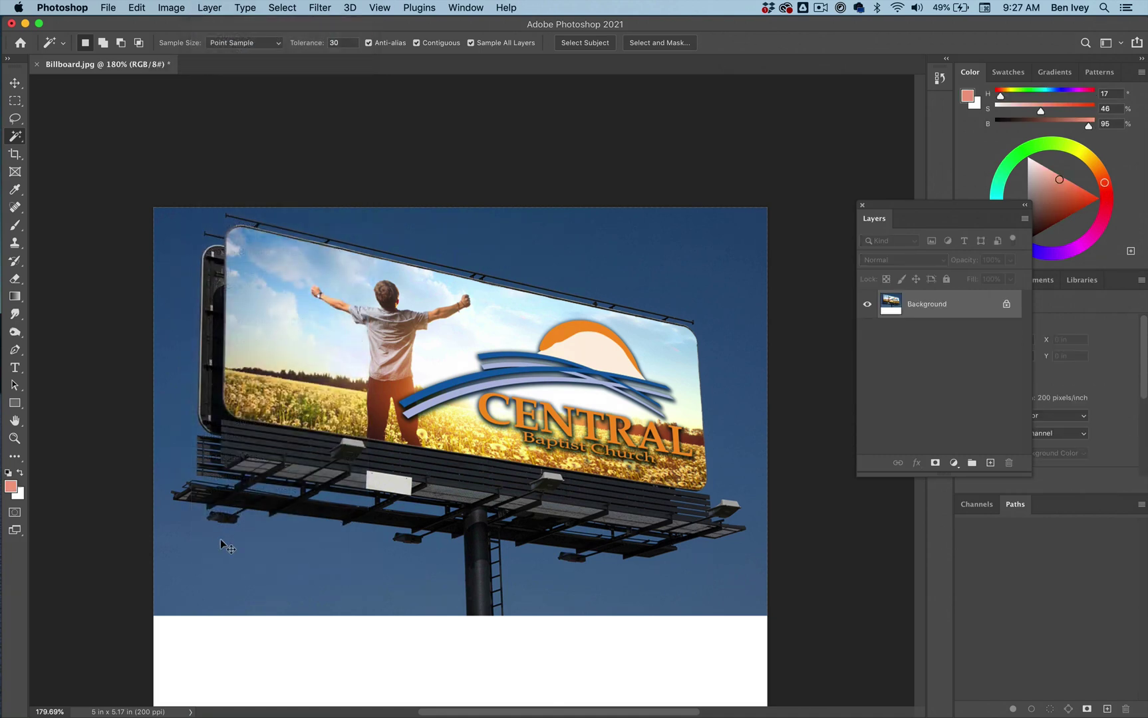
key("super+shift+s")
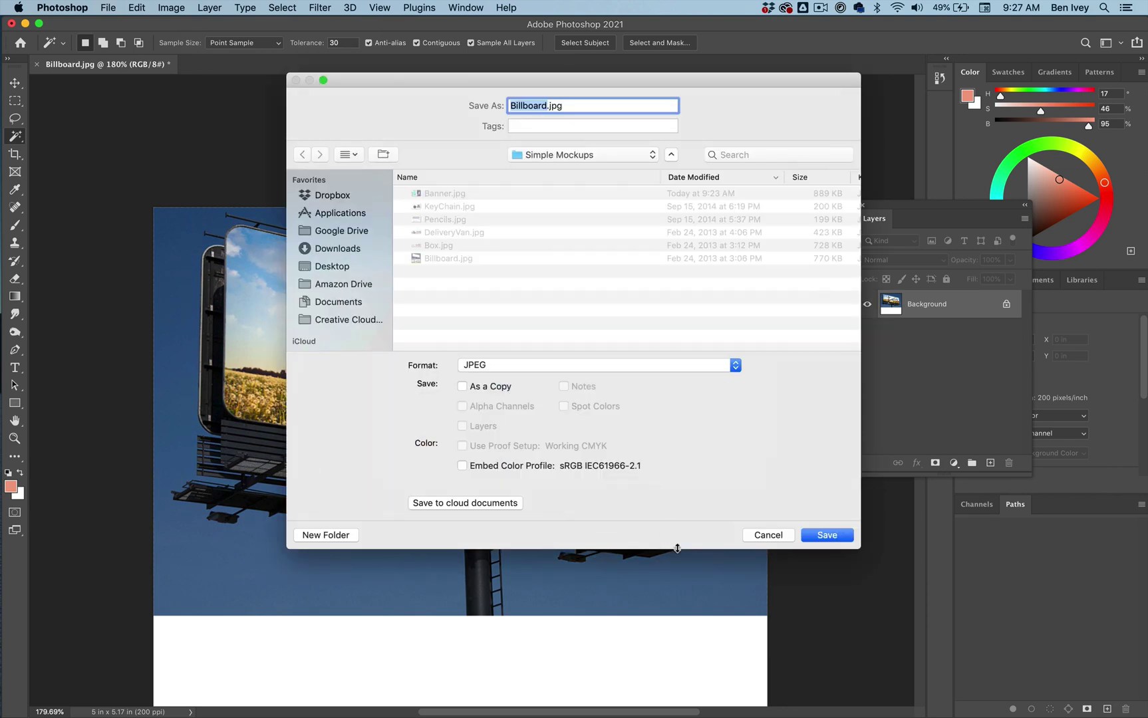
left_click(770, 536)
Close Billboard.jpg without saving and open DeliveryVan.jpg from the Simple Mockups folder in Photoshop
key("super+w")
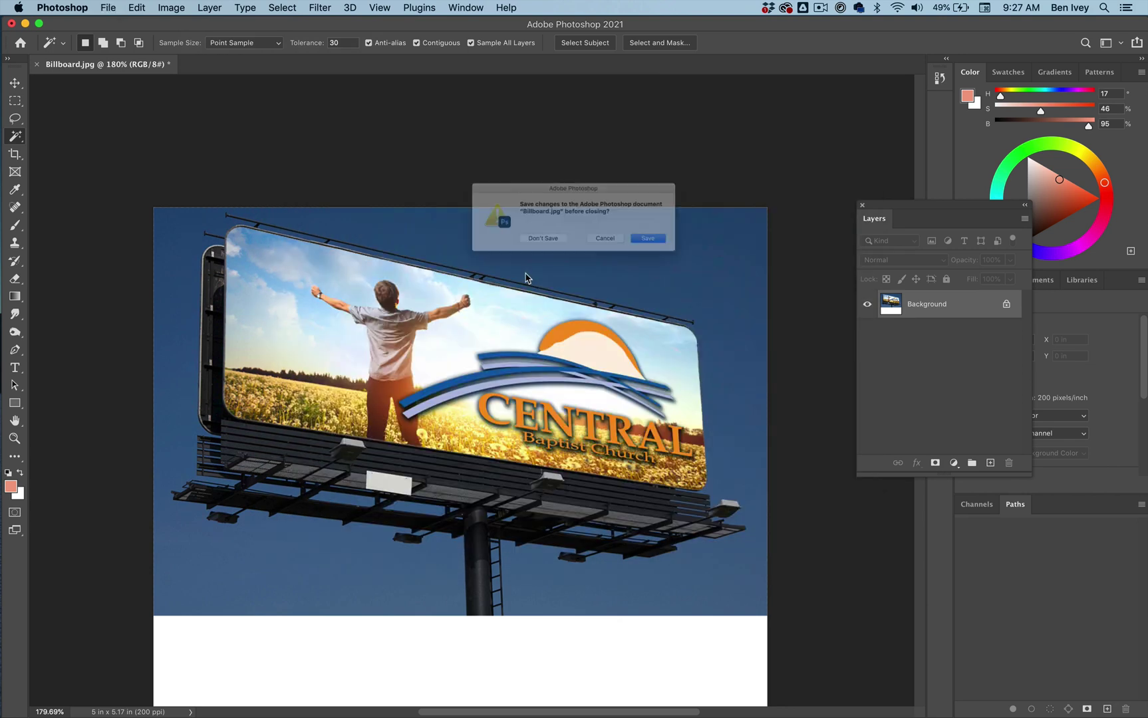
left_click(526, 250)
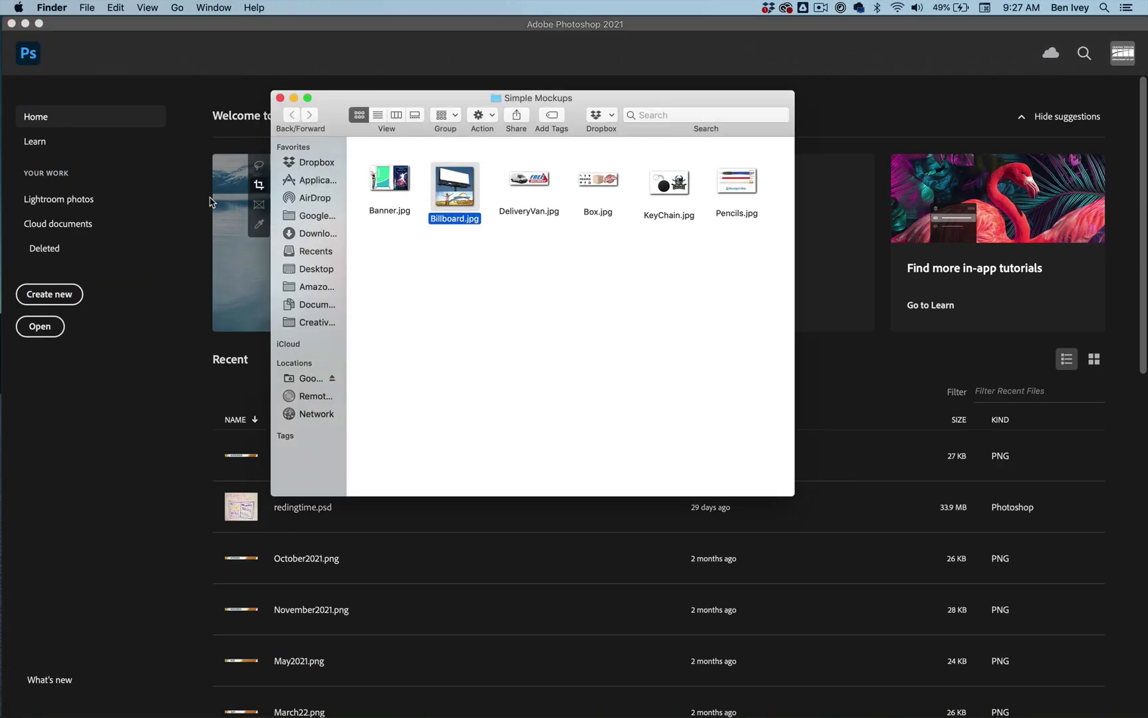
left_click_drag(525, 185, 542, 655)
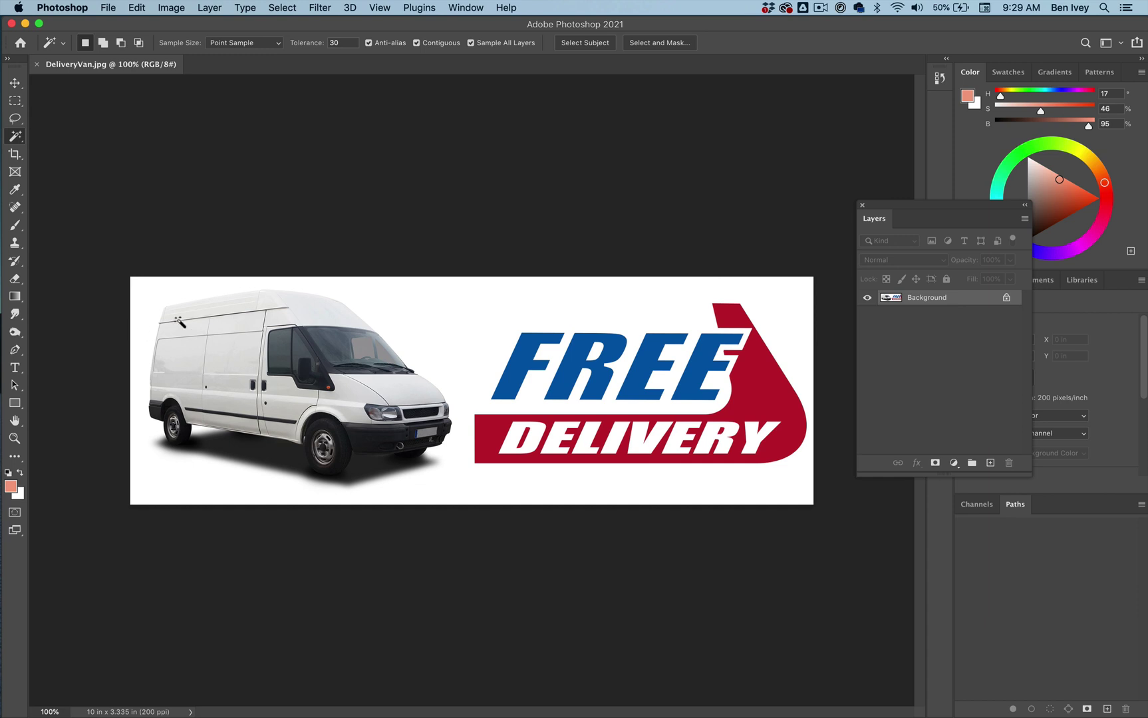
Cut the FREE DELIVERY logo out of the Background with a rectangular marquee and paste it as a new layer
left_click(16, 105)
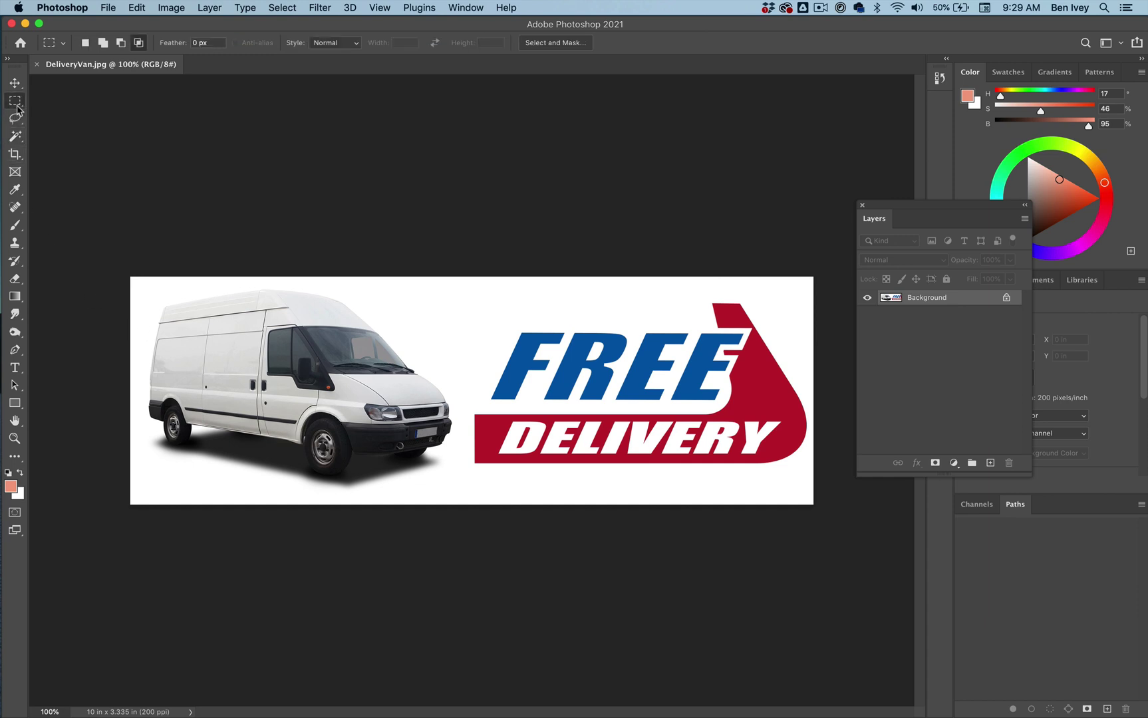
left_click_drag(465, 293, 812, 492)
left_click(144, 7)
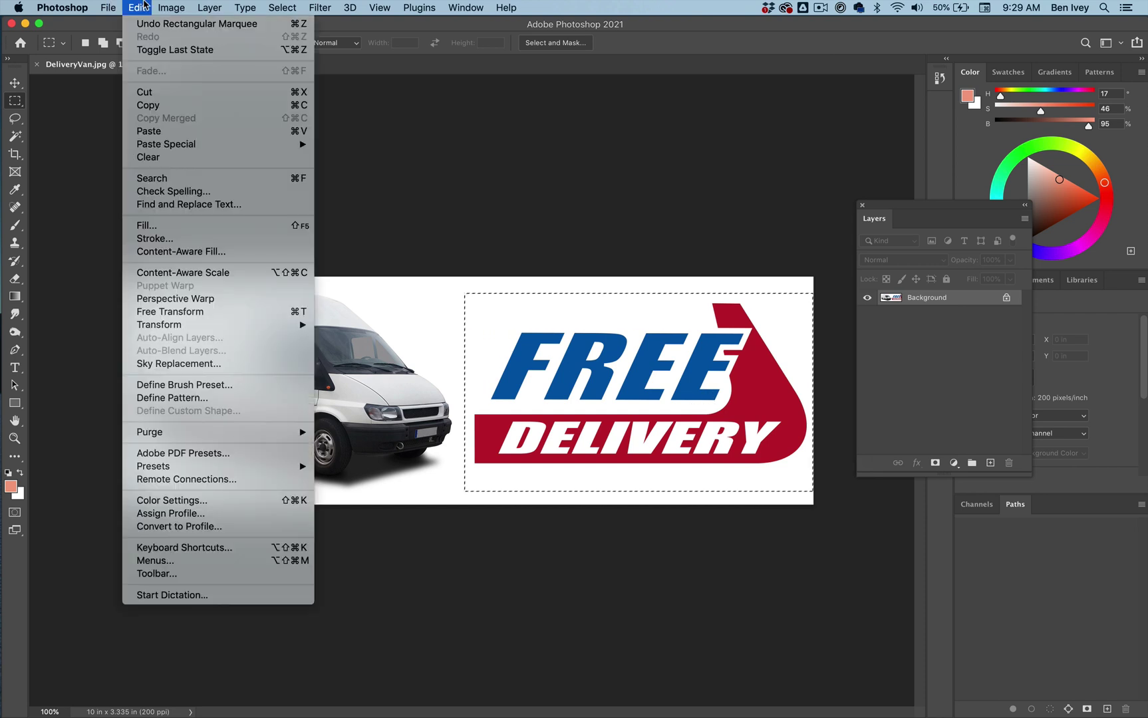
left_click(159, 92)
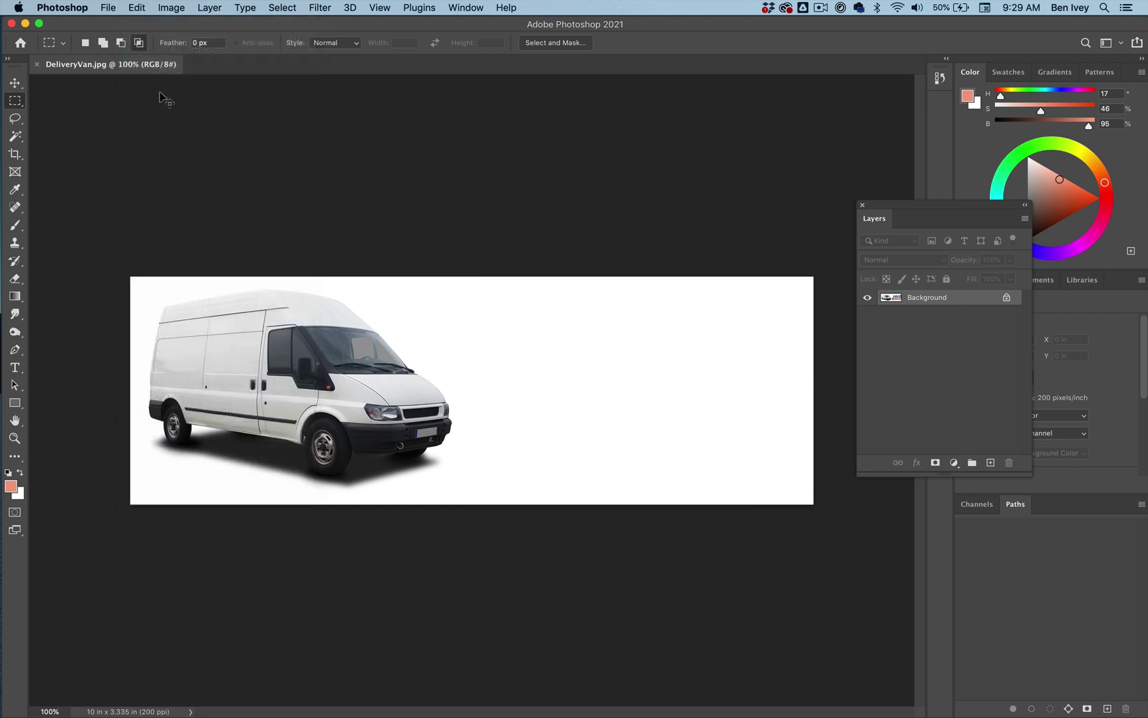
key("cmd+v")
Lower the FREE DELIVERY logo layer's opacity to 54% and move the logo over the van
left_click(15, 82)
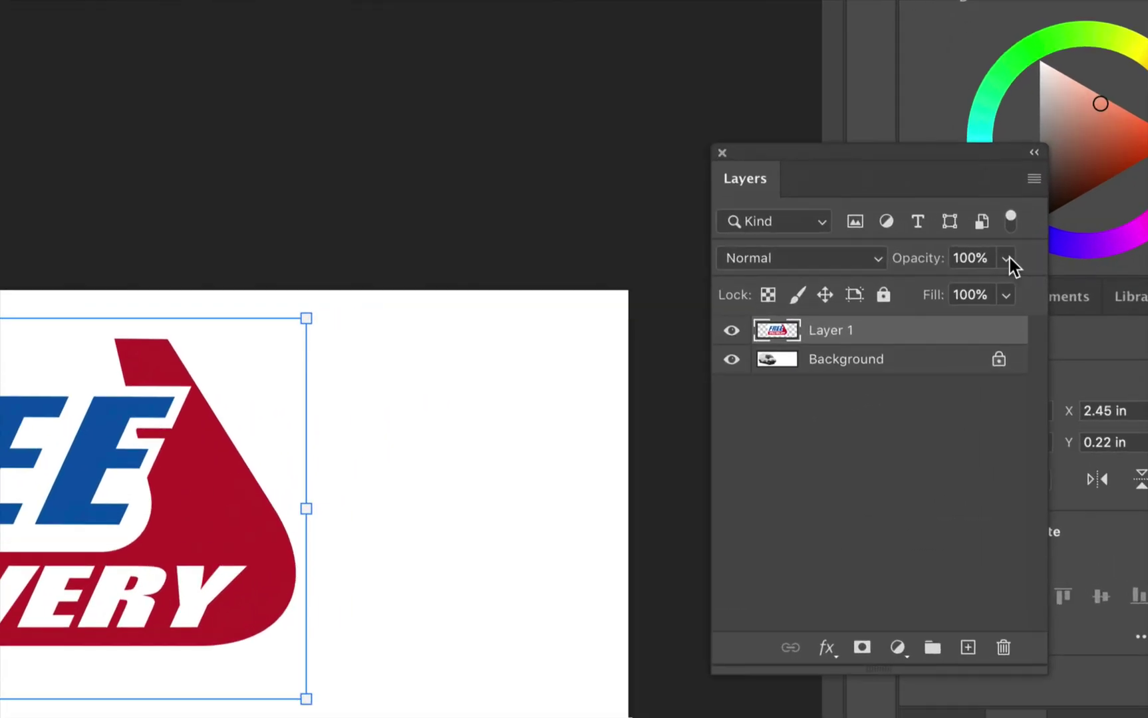
left_click(1010, 260)
left_click_drag(965, 293, 949, 290)
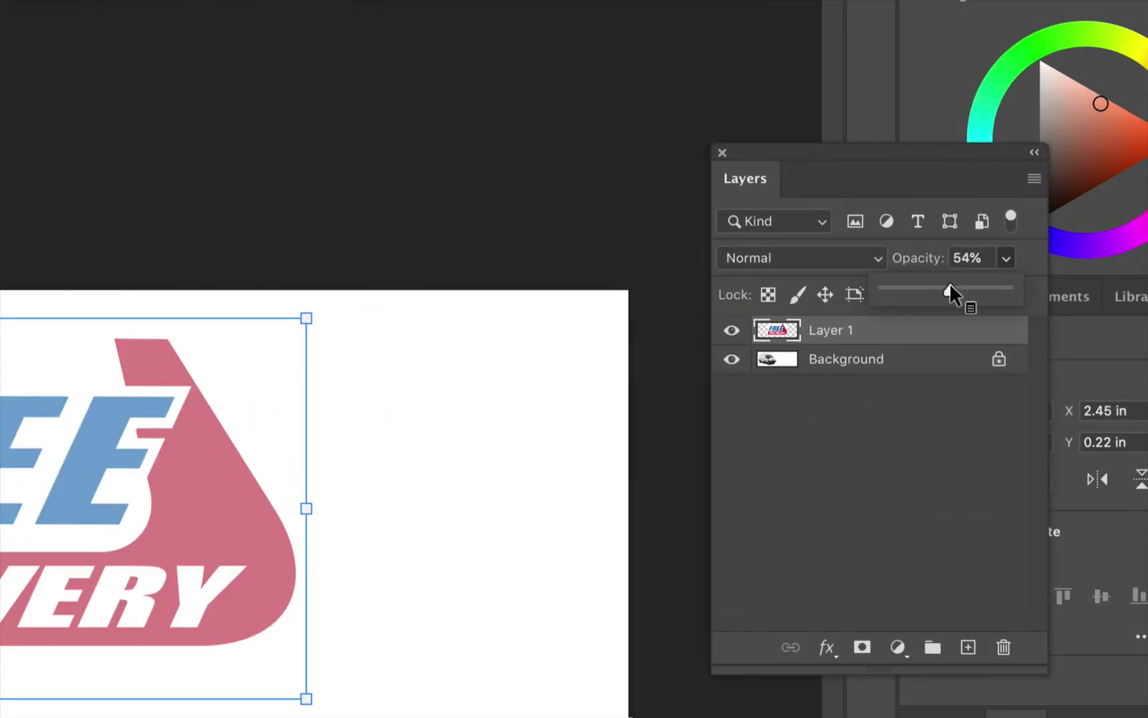
left_click_drag(378, 361, 255, 355)
Distort the logo by pulling its four corners onto the white side panel behind the van's front door
left_click(138, 7)
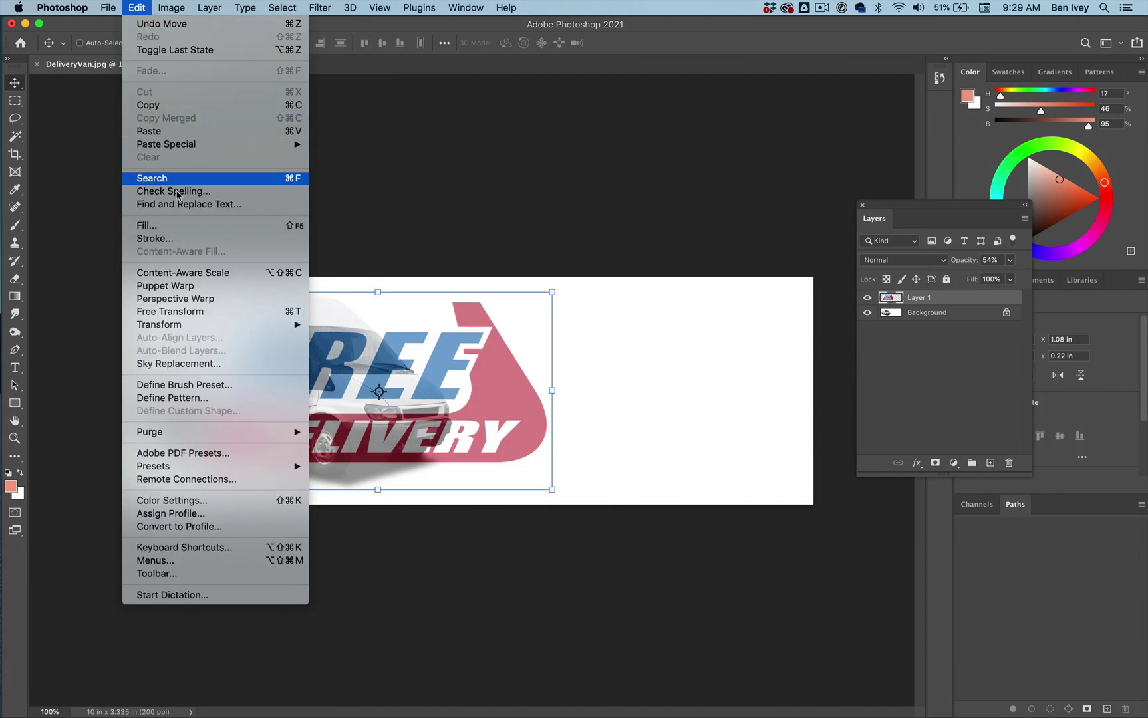
mouse_move(190, 326)
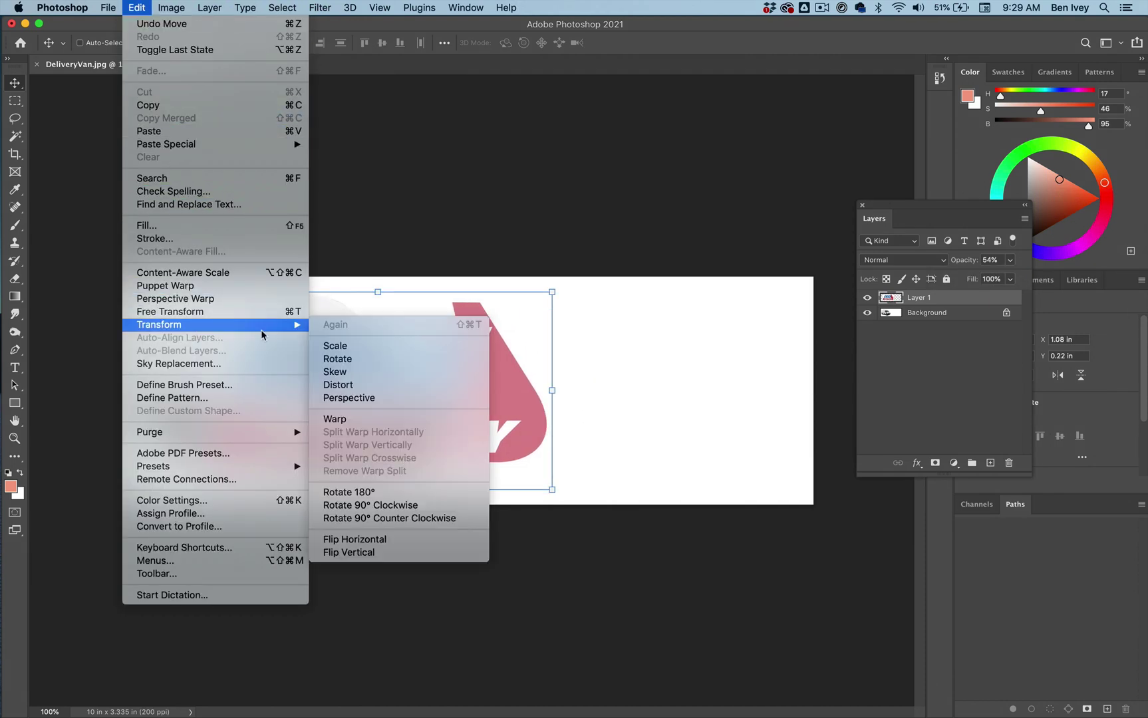
left_click(346, 389)
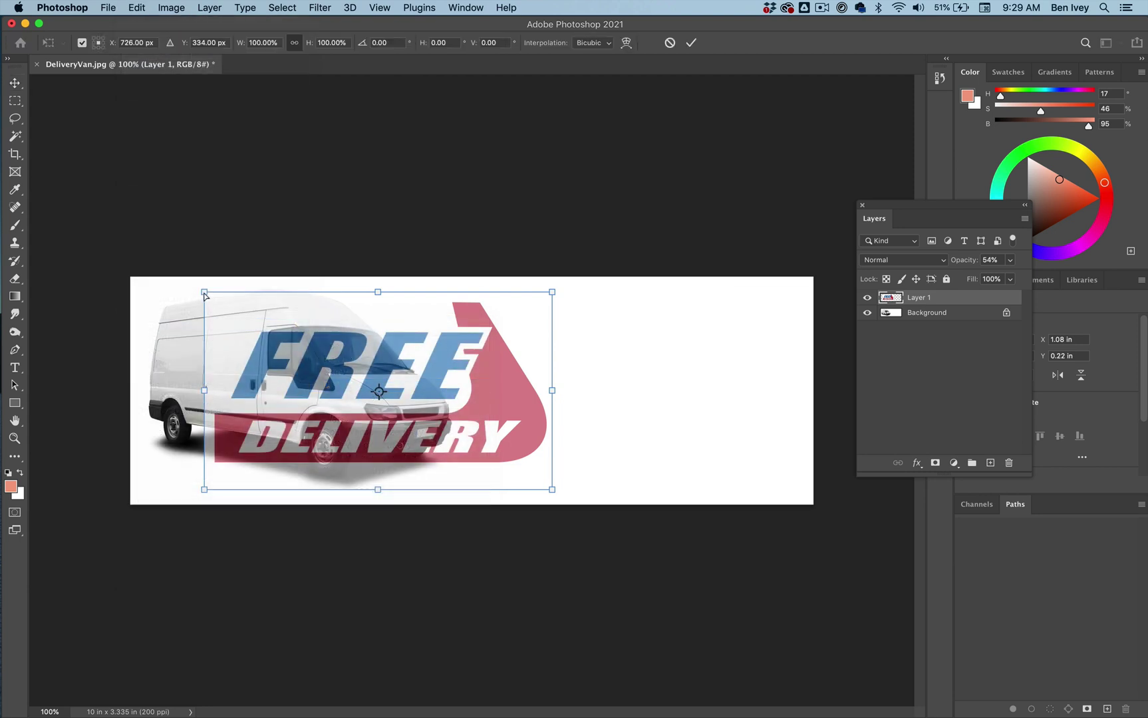
left_click_drag(204, 293, 169, 323)
left_click_drag(206, 491, 161, 393)
left_click_drag(550, 484, 398, 345)
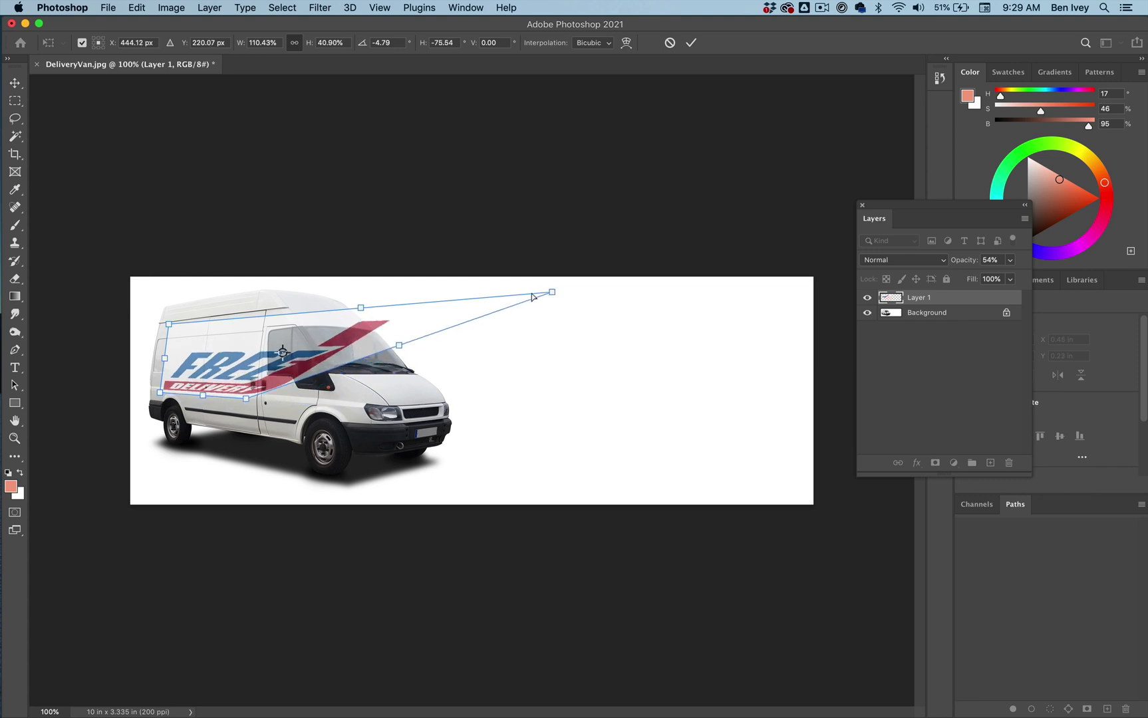
left_click_drag(532, 296, 253, 316)
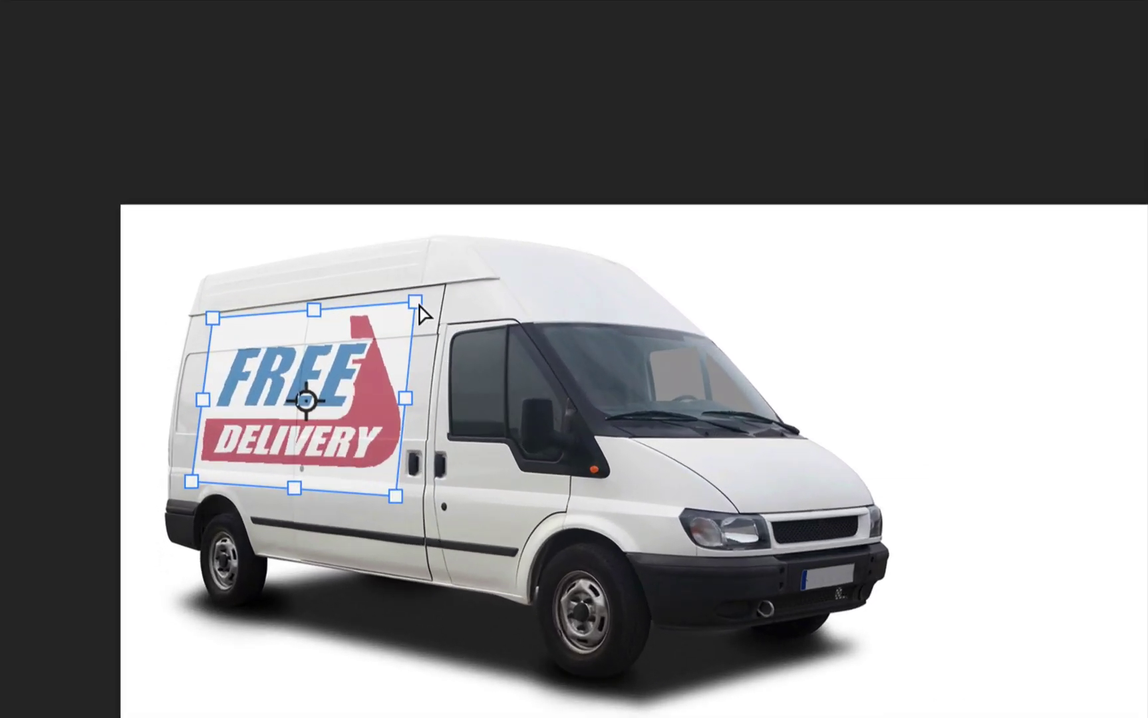
Fine-tune the logo's two right corners and lower-left corner to the side panel's perspective and apply the distortion
left_click_drag(371, 311, 358, 304)
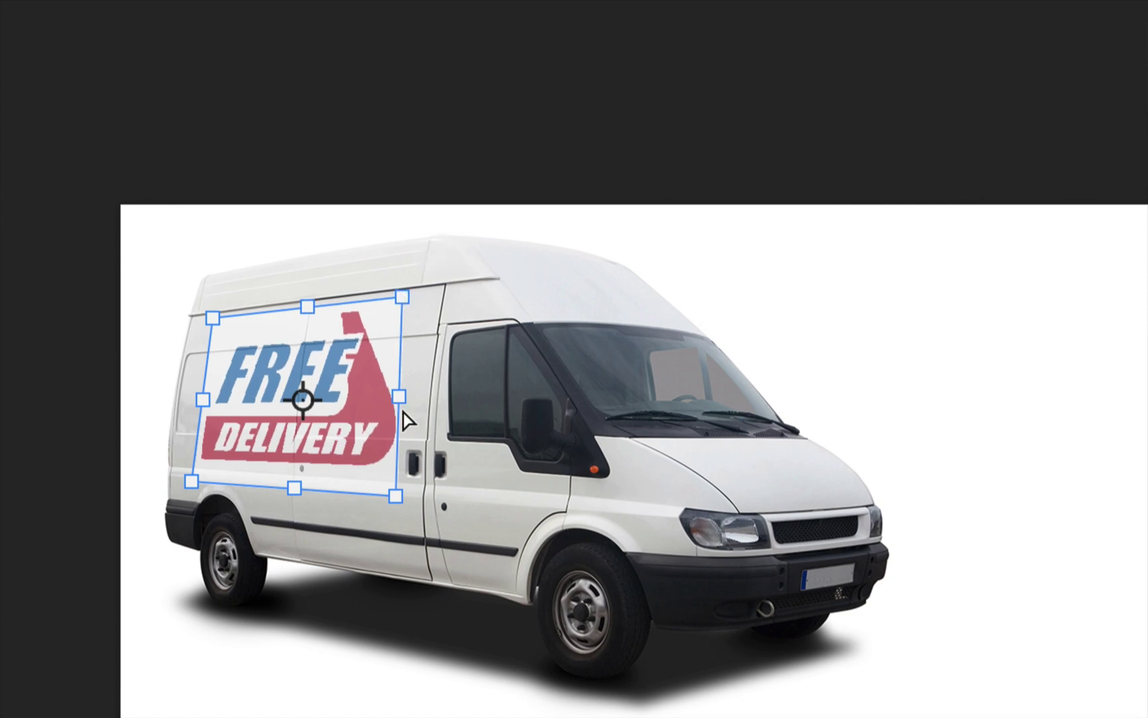
left_click_drag(399, 495, 397, 479)
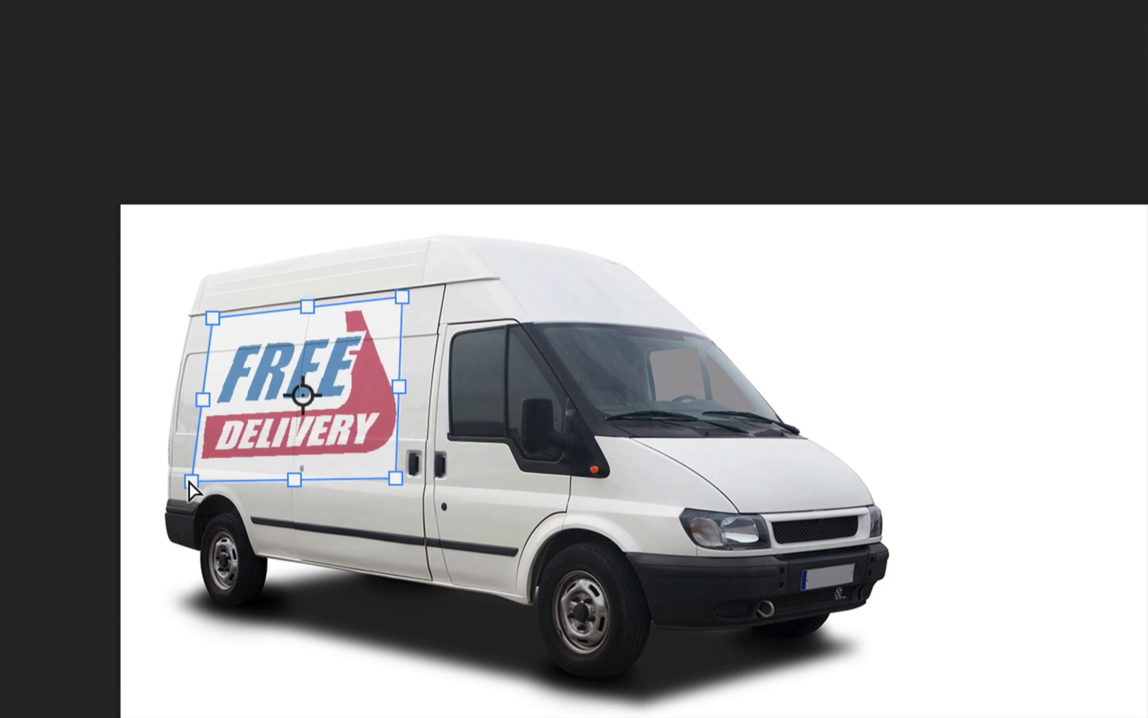
mouse_move(191, 490)
left_mouse_down()
mouse_move(159, 449)
mouse_move(107, 436)
mouse_move(201, 469)
left_mouse_up()
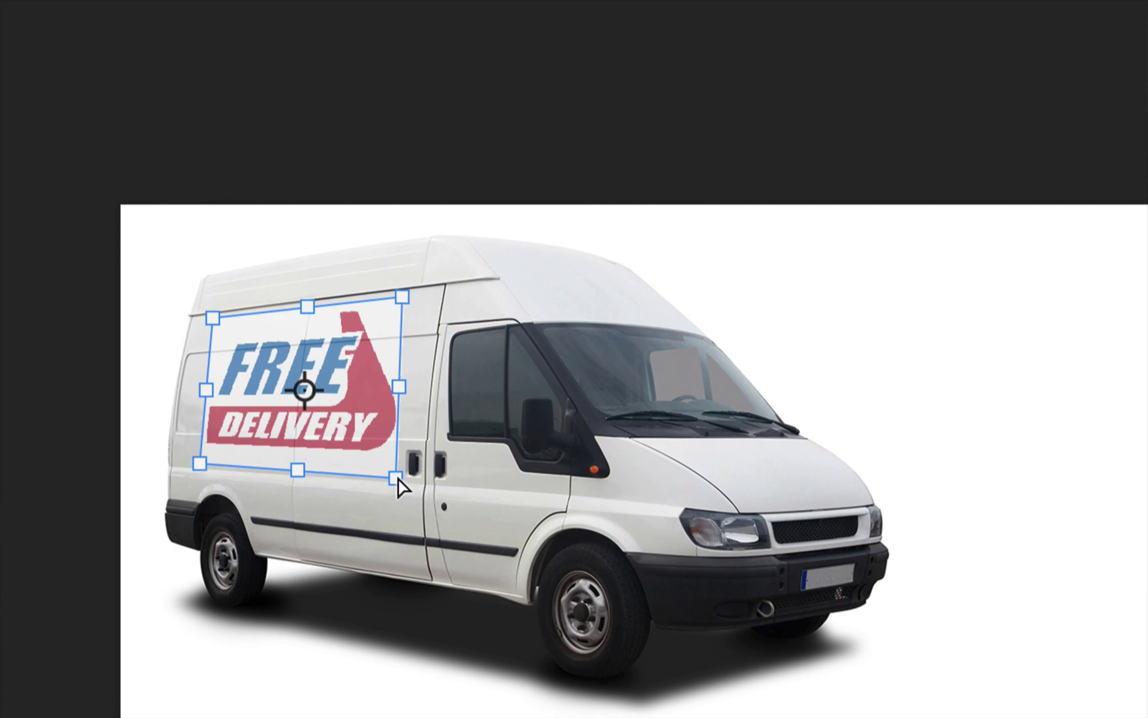
left_click_drag(398, 480, 398, 472)
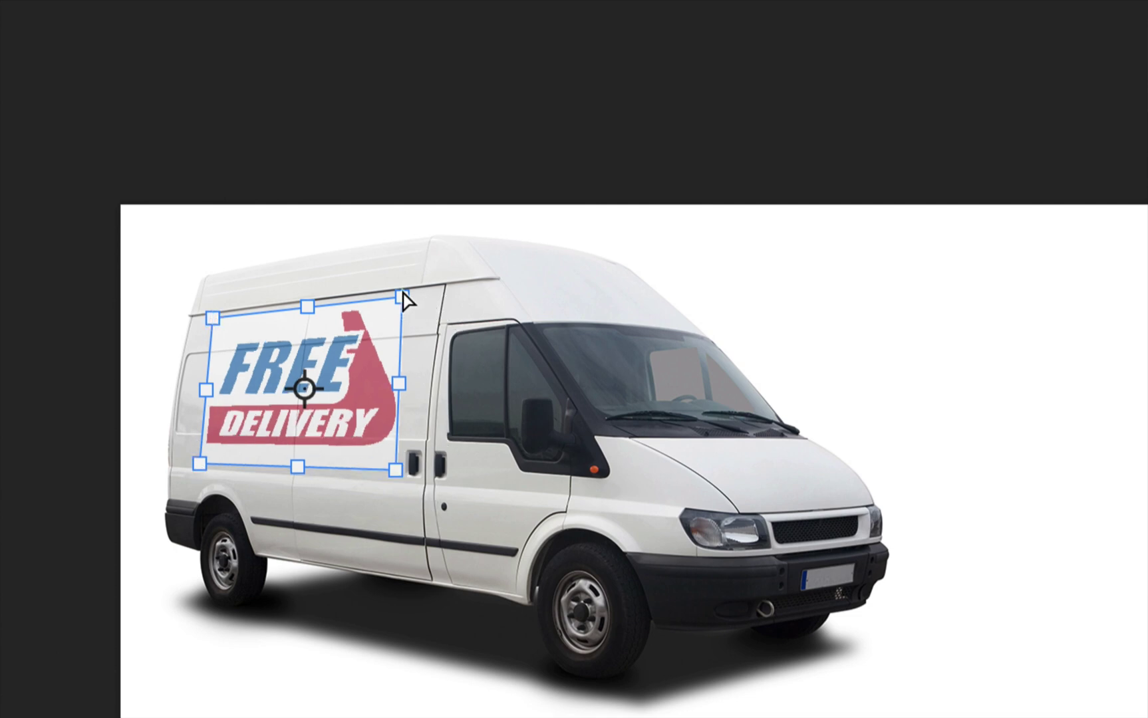
mouse_move(402, 297)
left_mouse_down()
mouse_move(390, 310)
mouse_move(398, 298)
left_mouse_up()
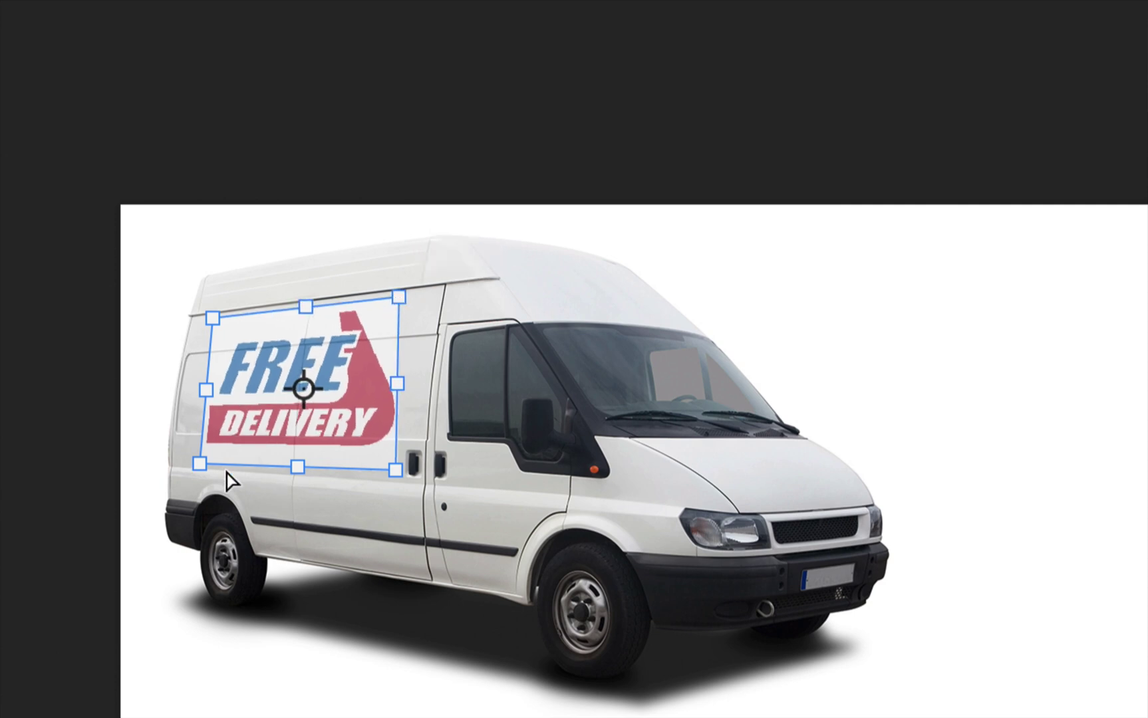
left_click_drag(402, 477, 402, 486)
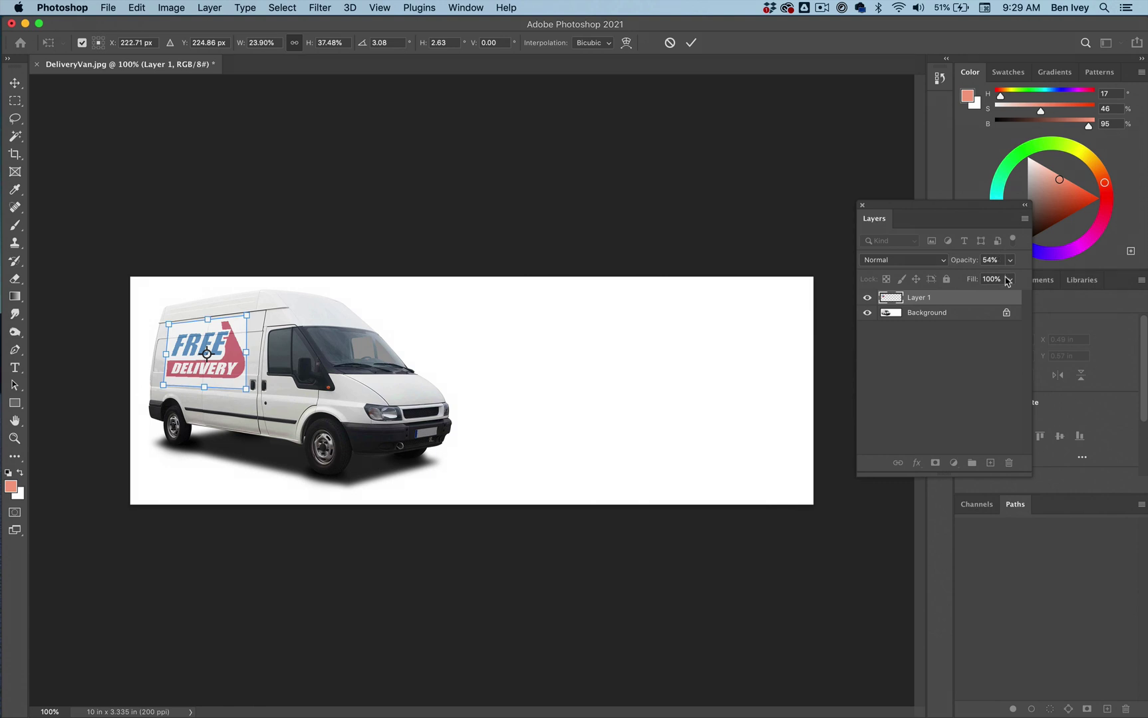
key("Return")
Restore the logo layer's opacity to 100%
left_click(1010, 260)
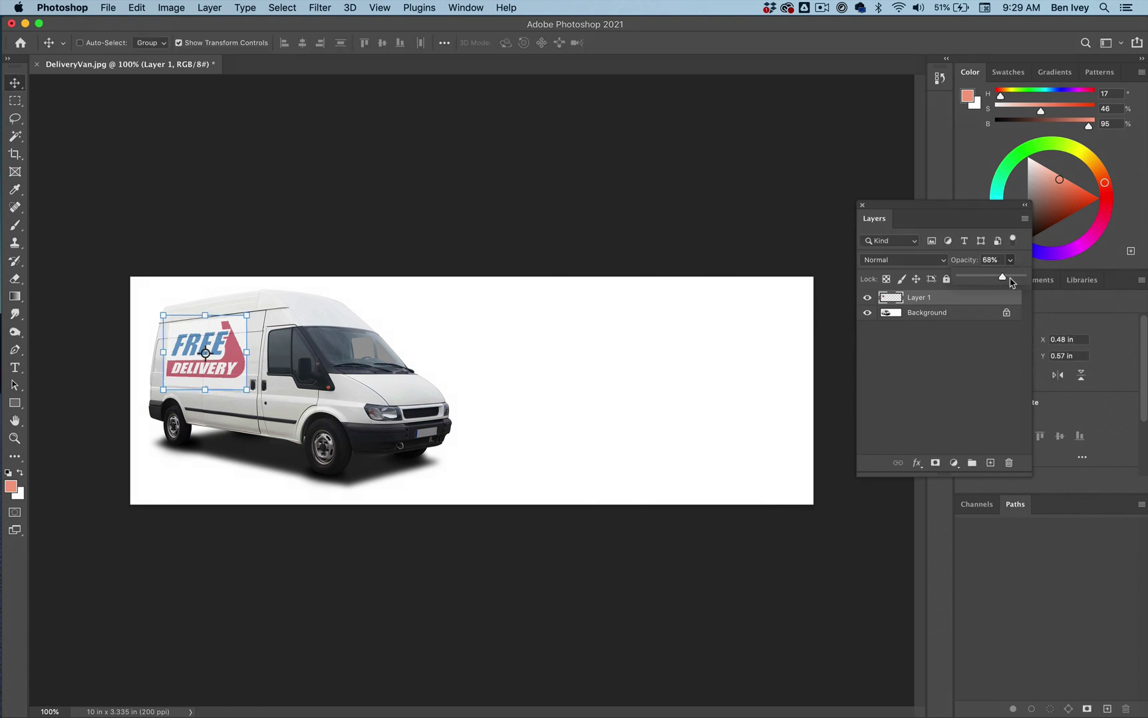
left_click_drag(992, 277, 1090, 277)
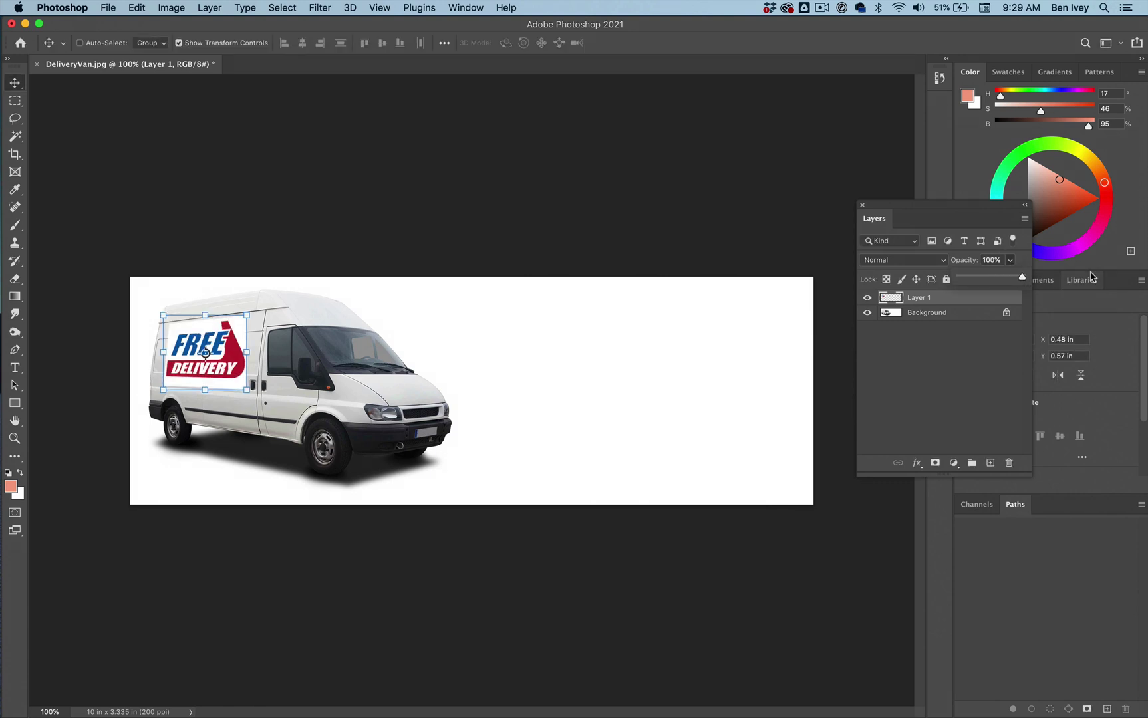
key("super+t")
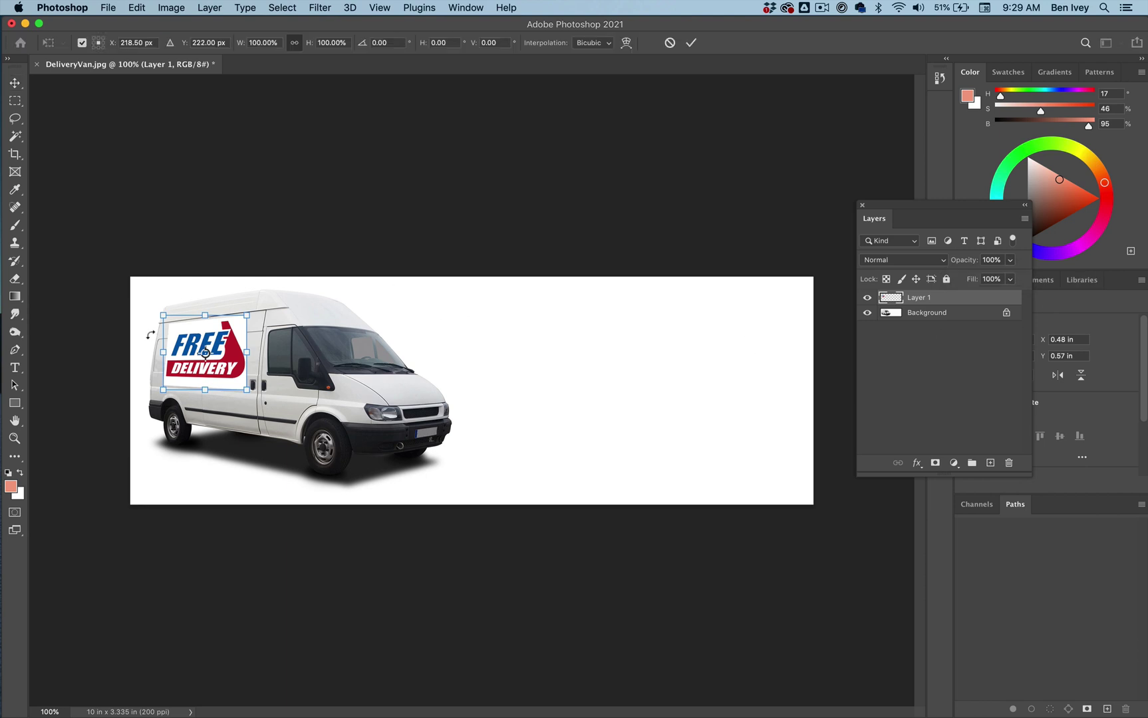
key("Return")
Set the logo layer's blend mode to Multiply so the van's panel lines show through, and deselect the layer
key("super+equal")
key("super+equal")
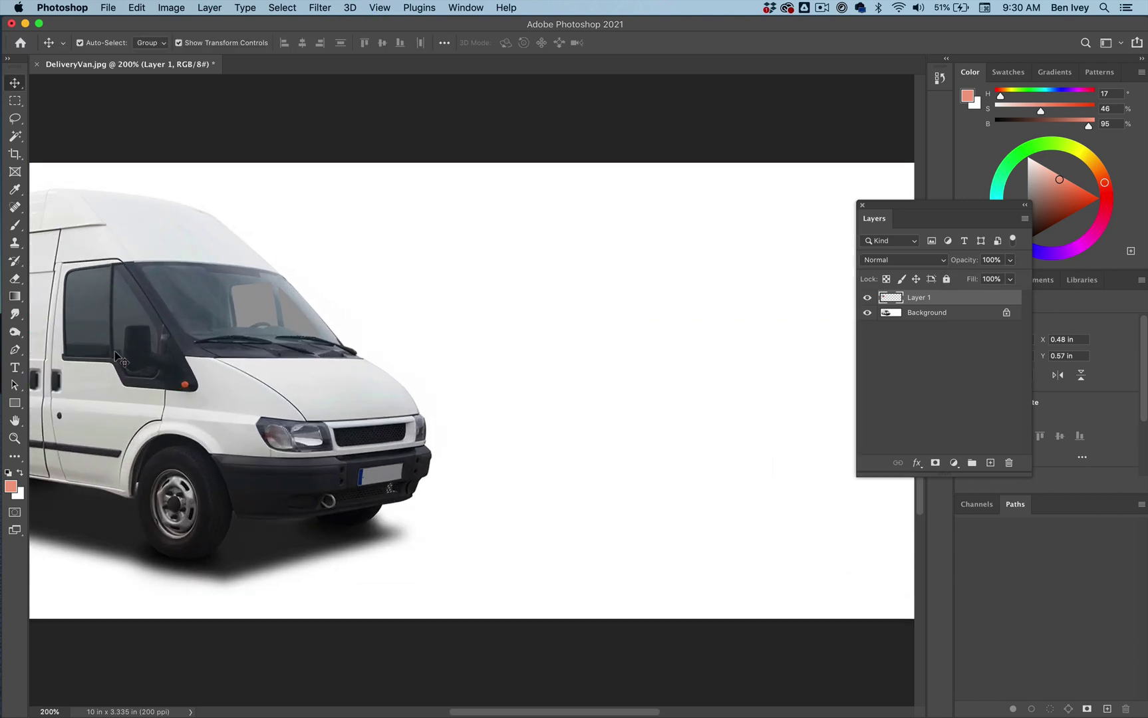
scroll(120, 359, "left", 10)
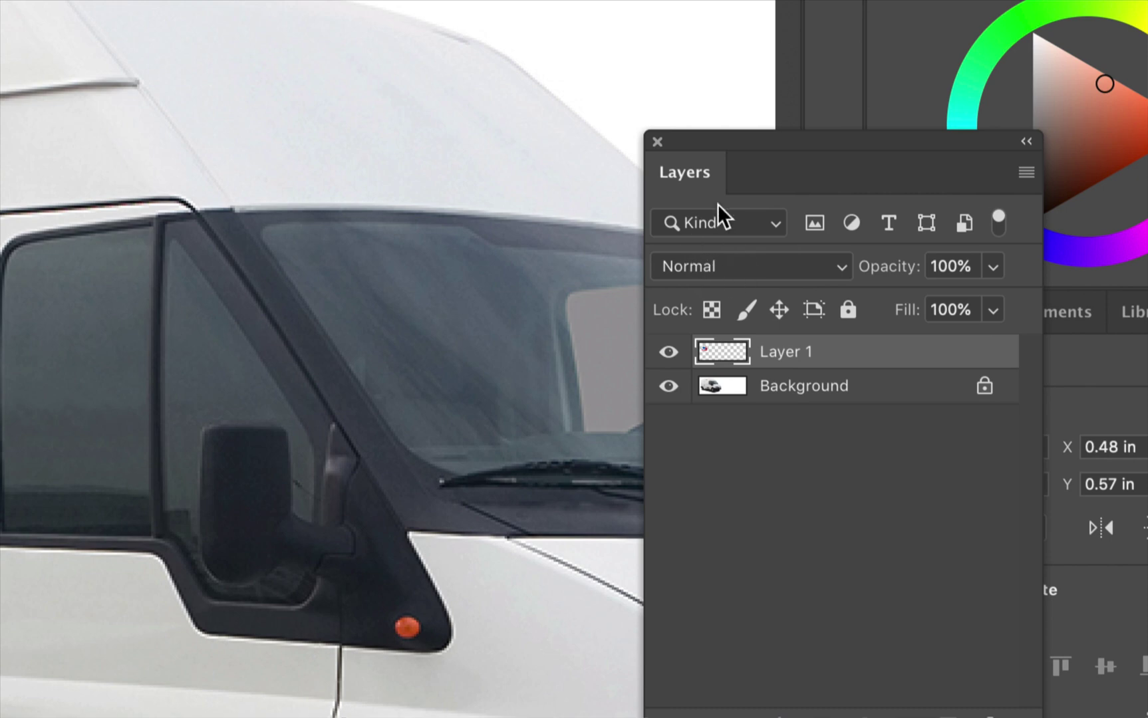
left_click(707, 265)
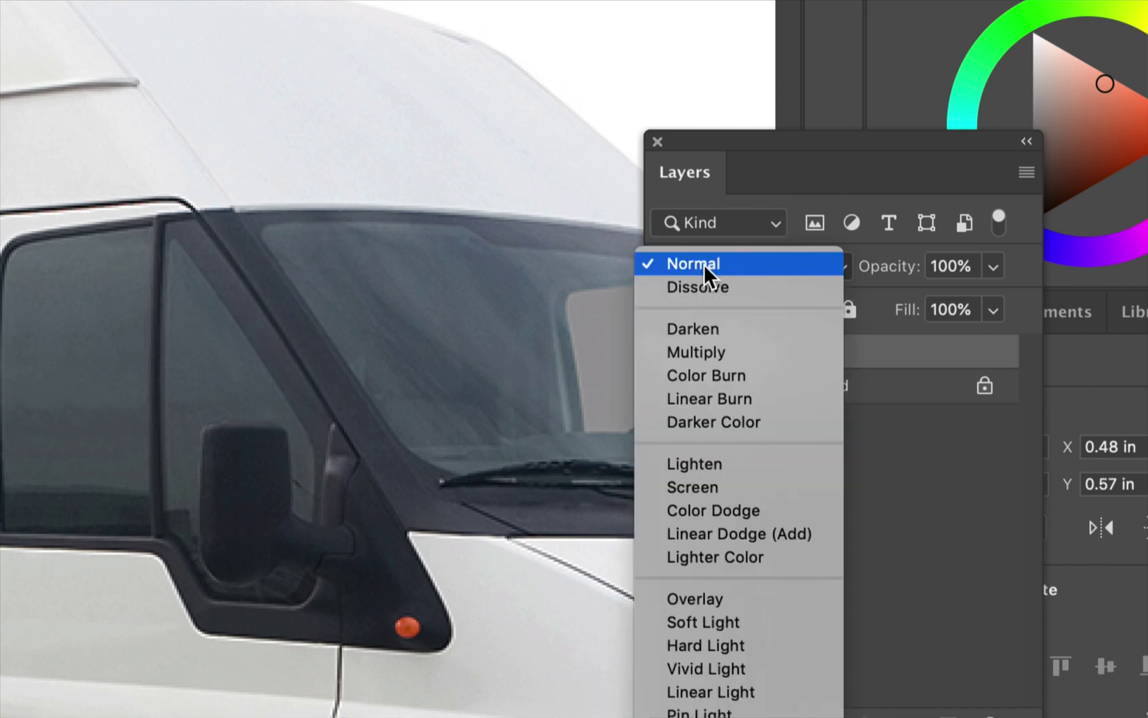
left_click(720, 347)
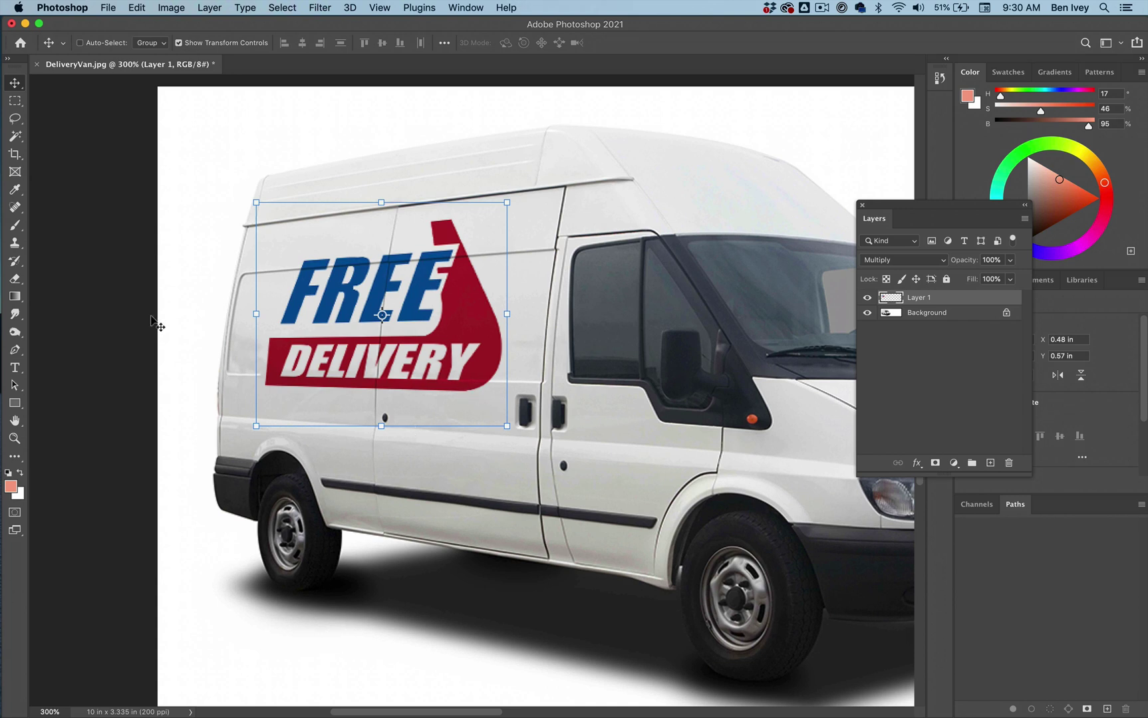
left_click(961, 357)
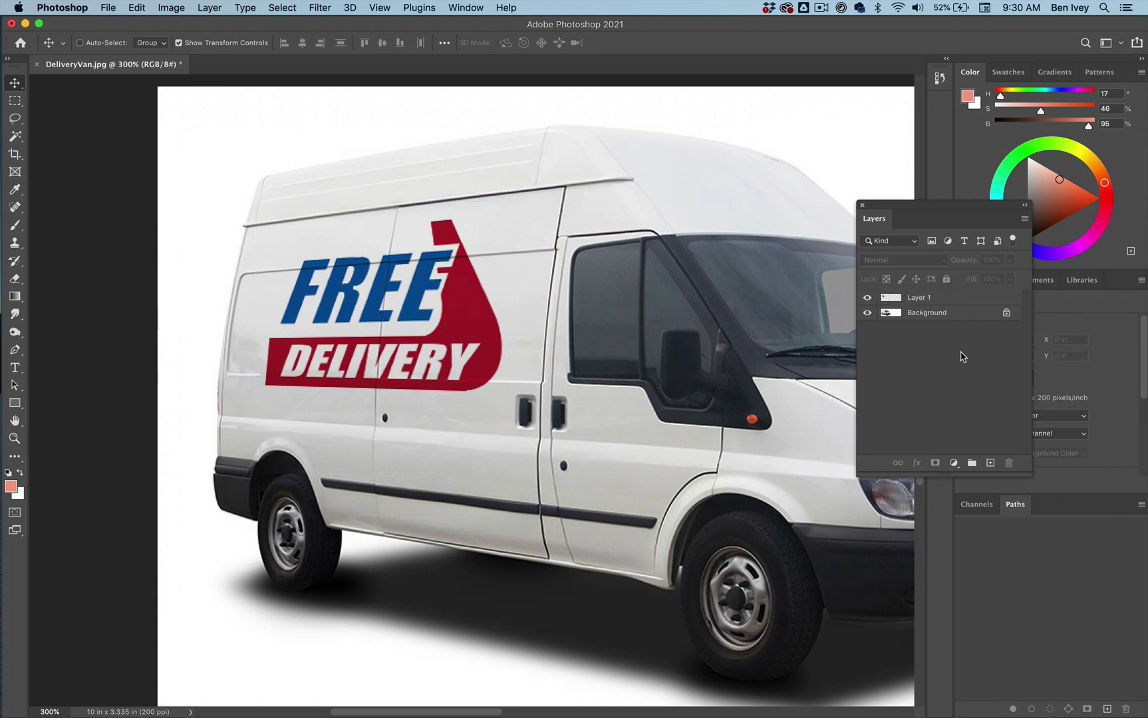
key("super+0")
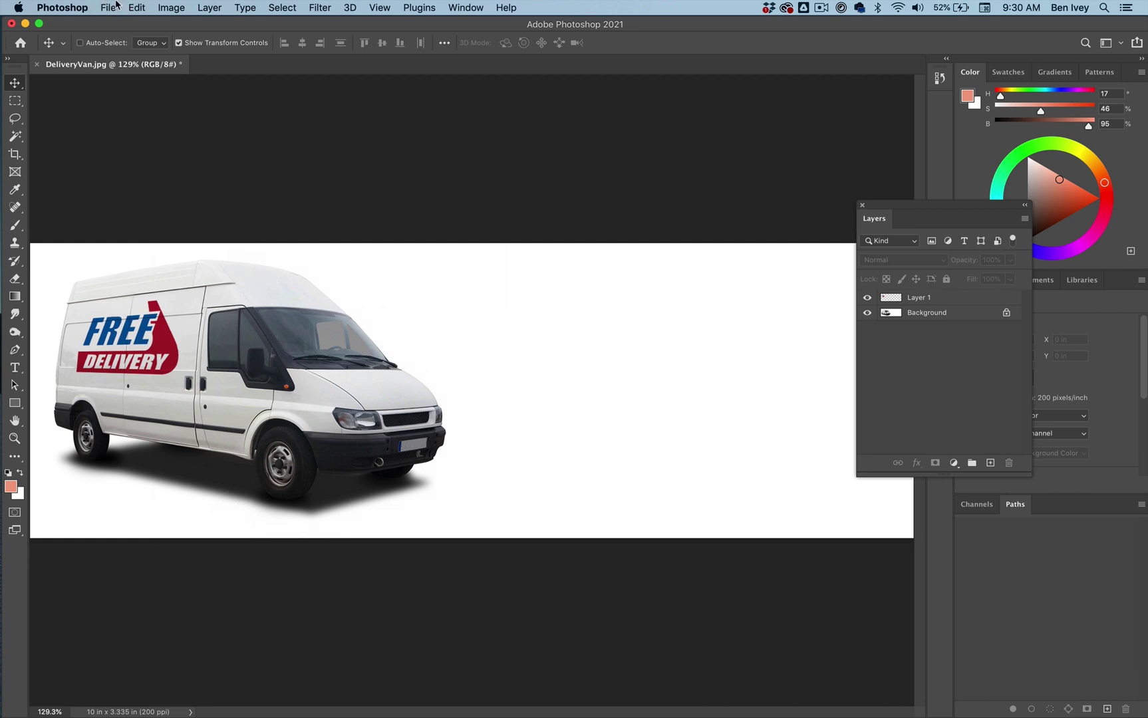
Close DeliveryVan.jpg without saving and open Box.jpg from the Simple Mockups folder in Photoshop
key("super+w")
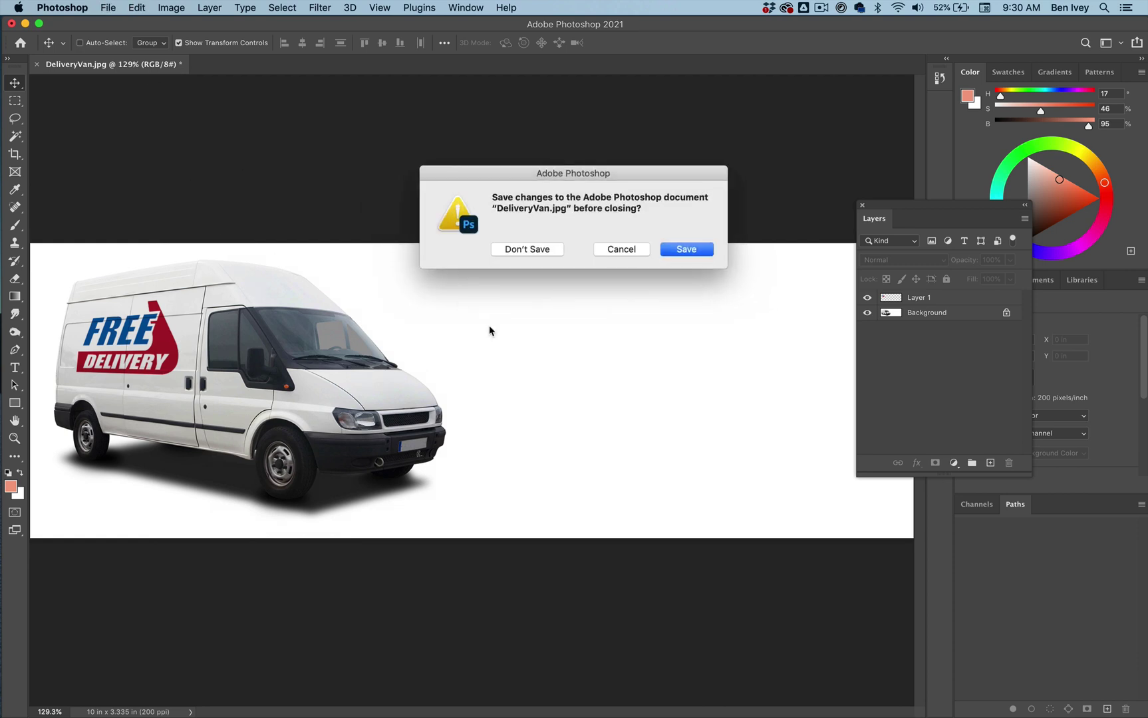
key("super+d")
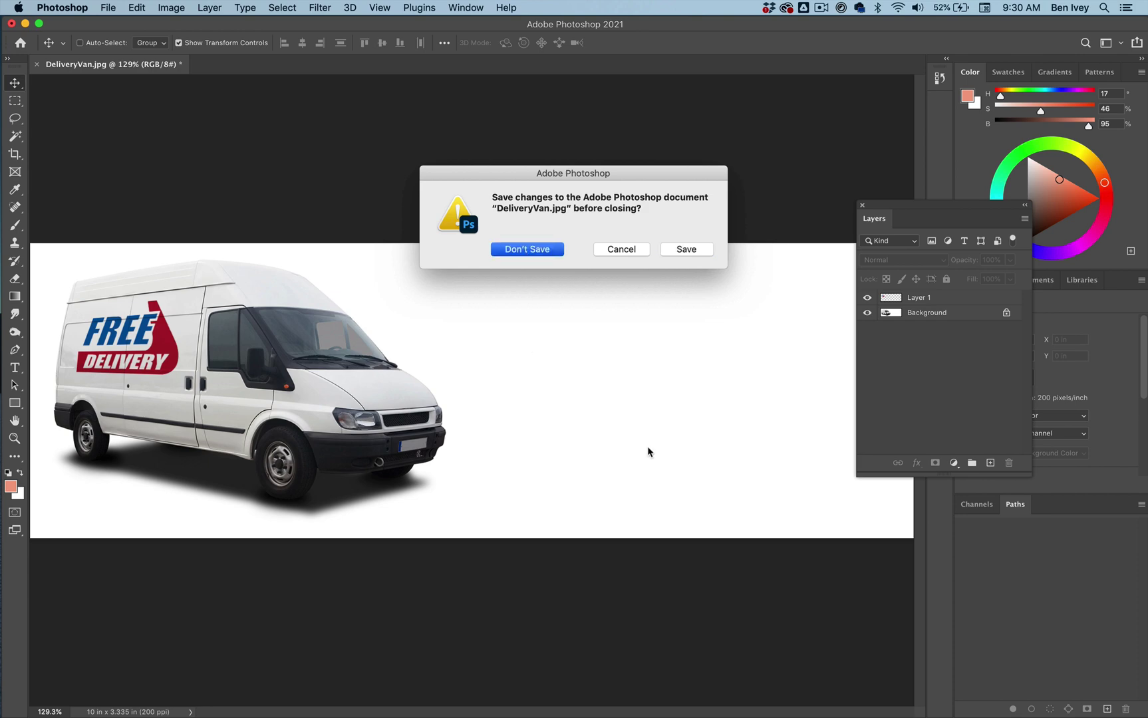
key("ctrl+Up")
left_click(226, 248)
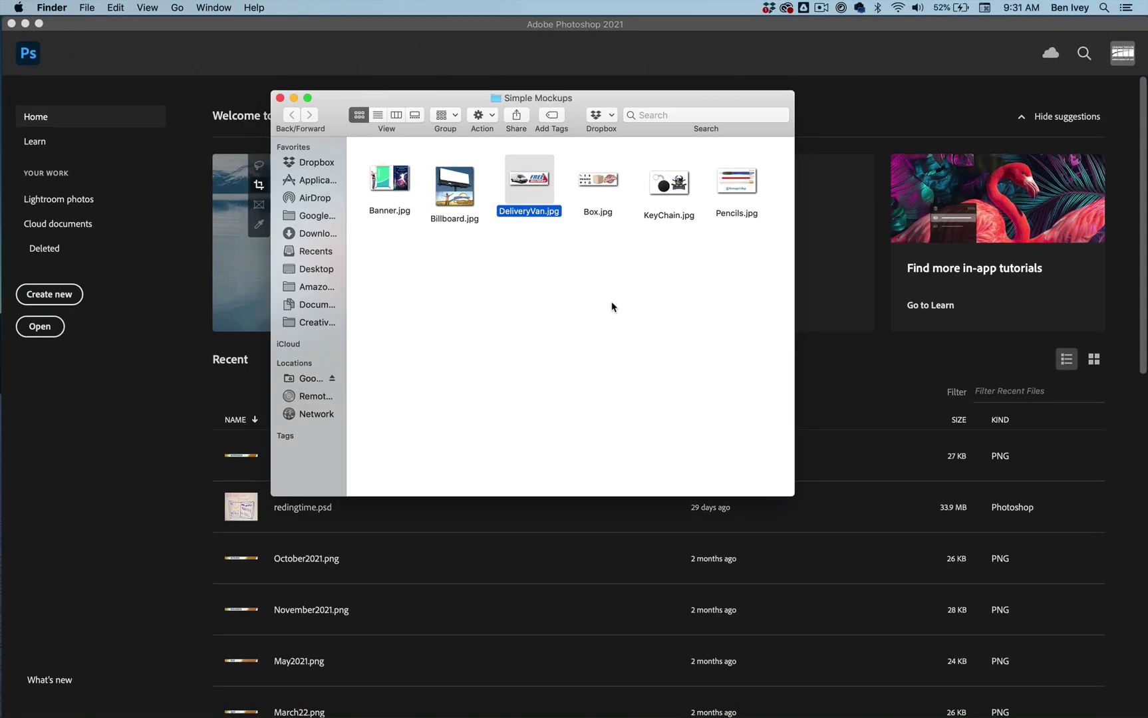
left_click_drag(590, 194, 436, 436)
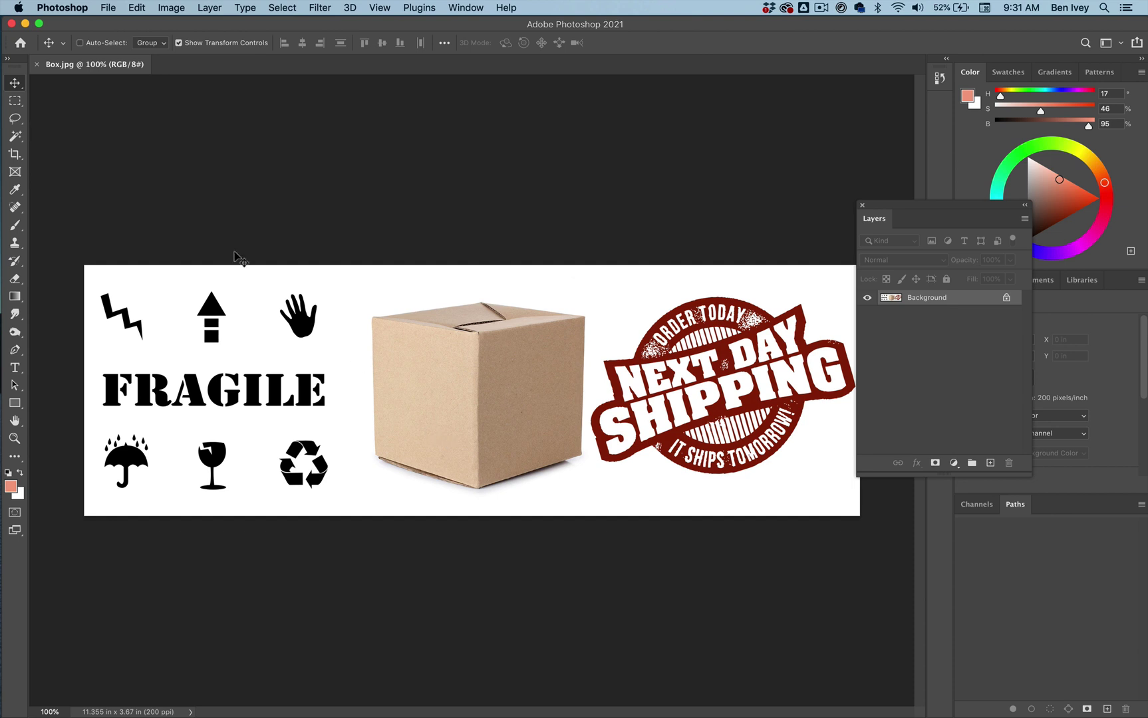
Select the red Next Day Shipping artwork with a rectangular marquee, cut it and paste it onto a new layer
left_click(13, 101)
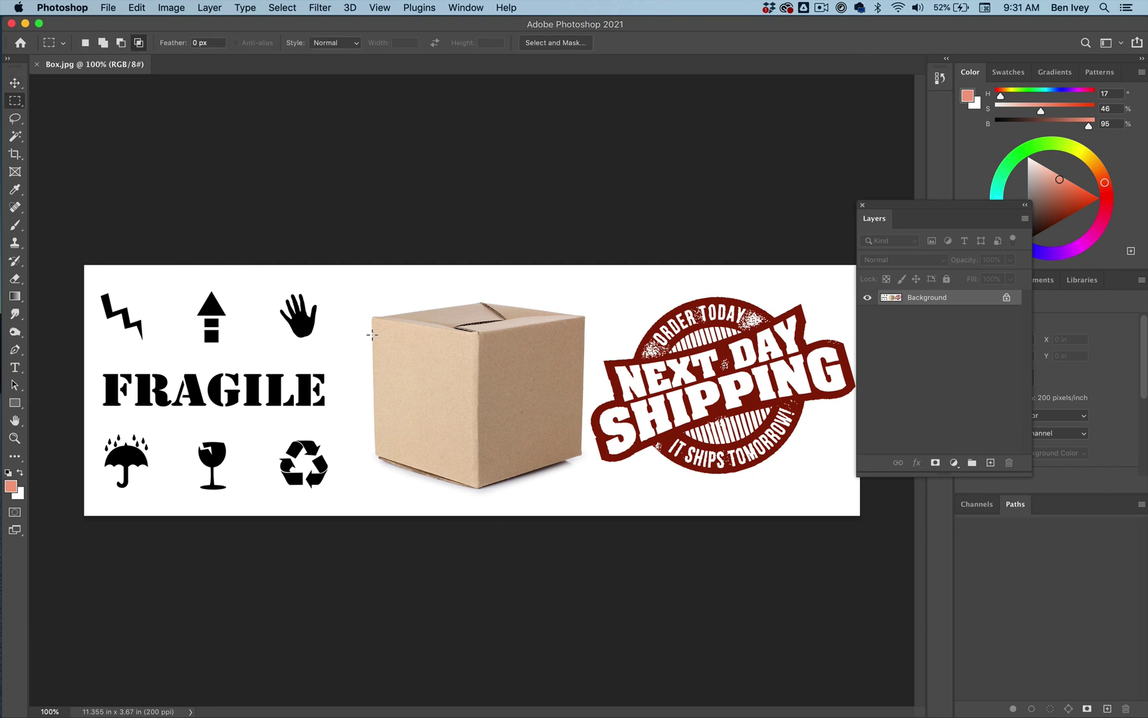
left_click_drag(588, 273, 858, 504)
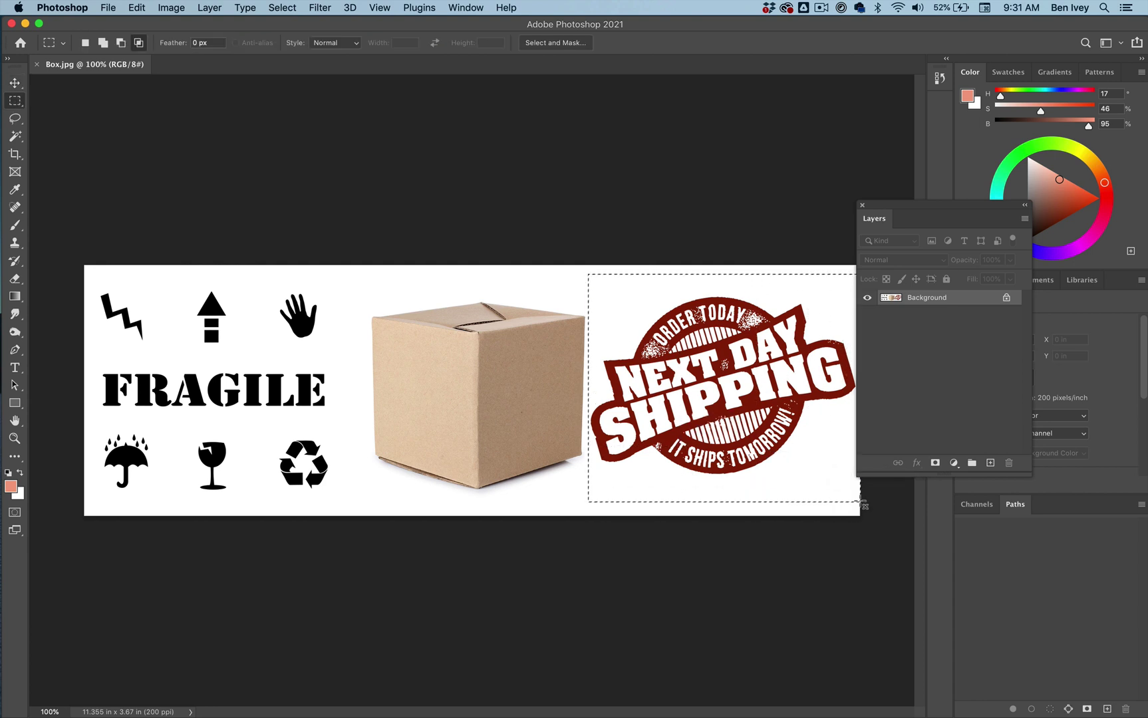
key("BackSpace")
key("super+d")
key("super+v")
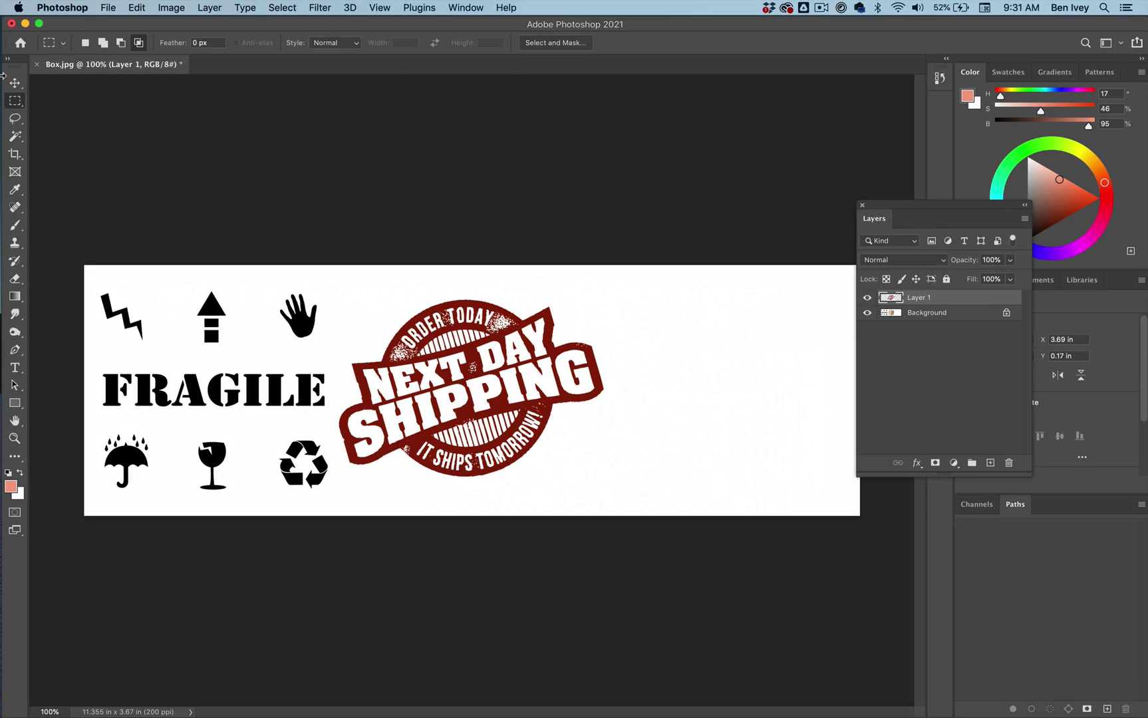
Set the Next Day Shipping layer's blend mode to Multiply so the cardboard shows through
left_click(15, 82)
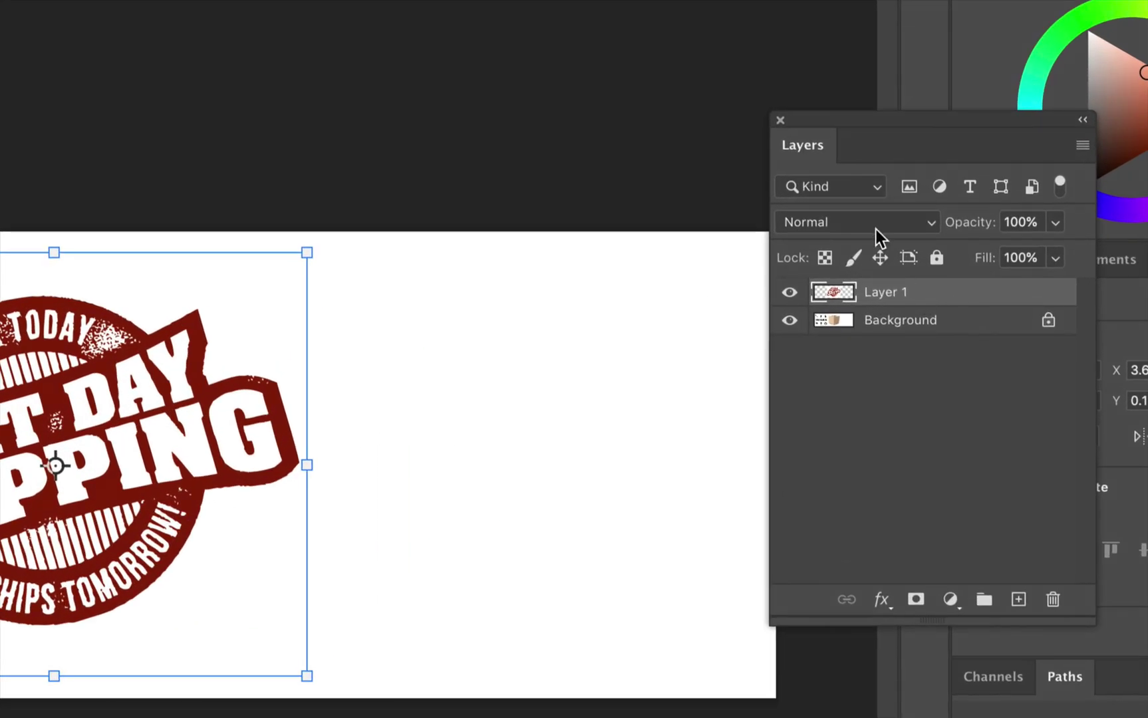
left_click(917, 259)
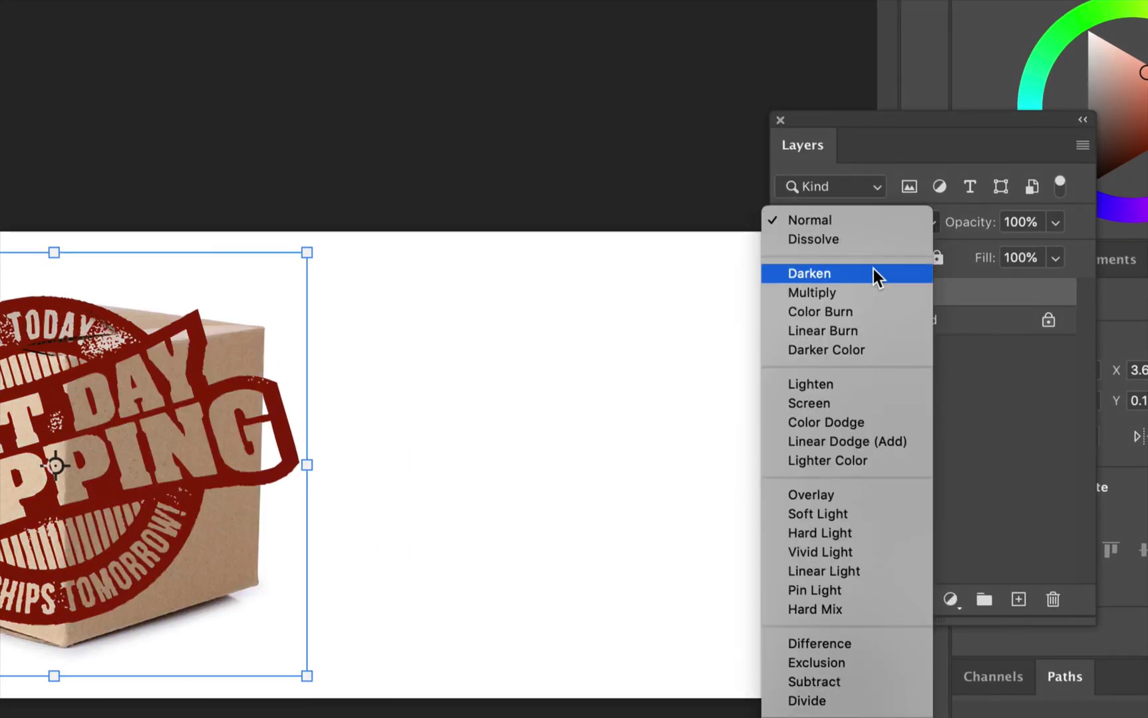
left_click(871, 293)
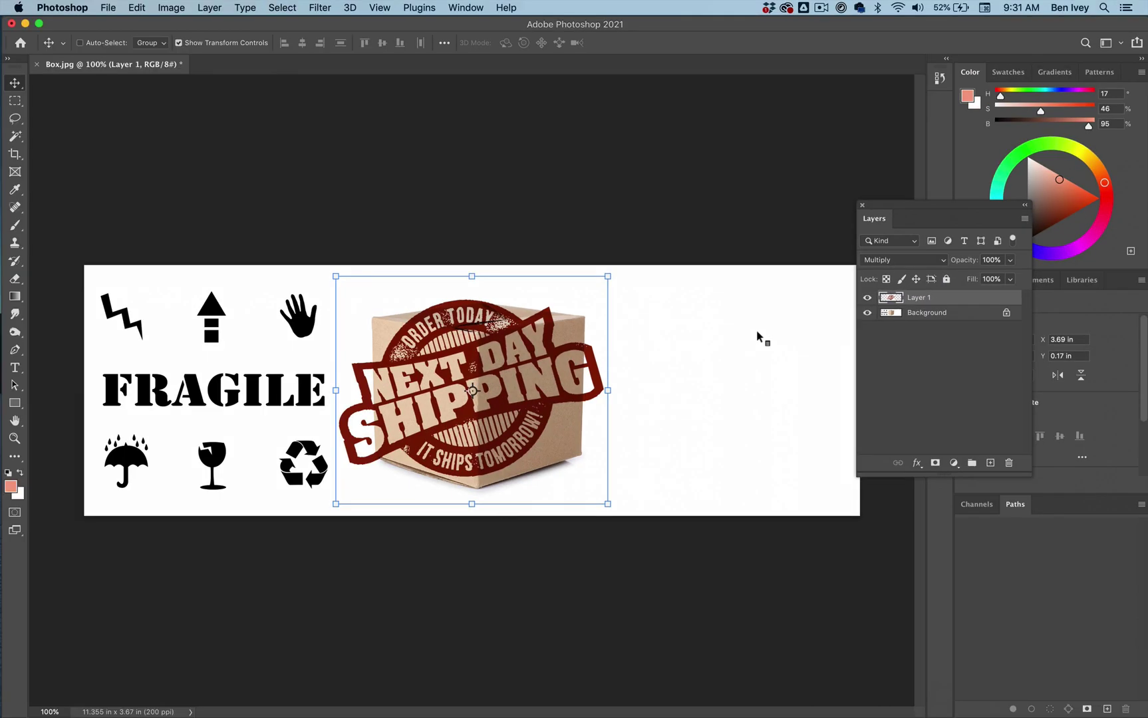
Set the Move tool's Auto-Select target to Layer
left_click(137, 8)
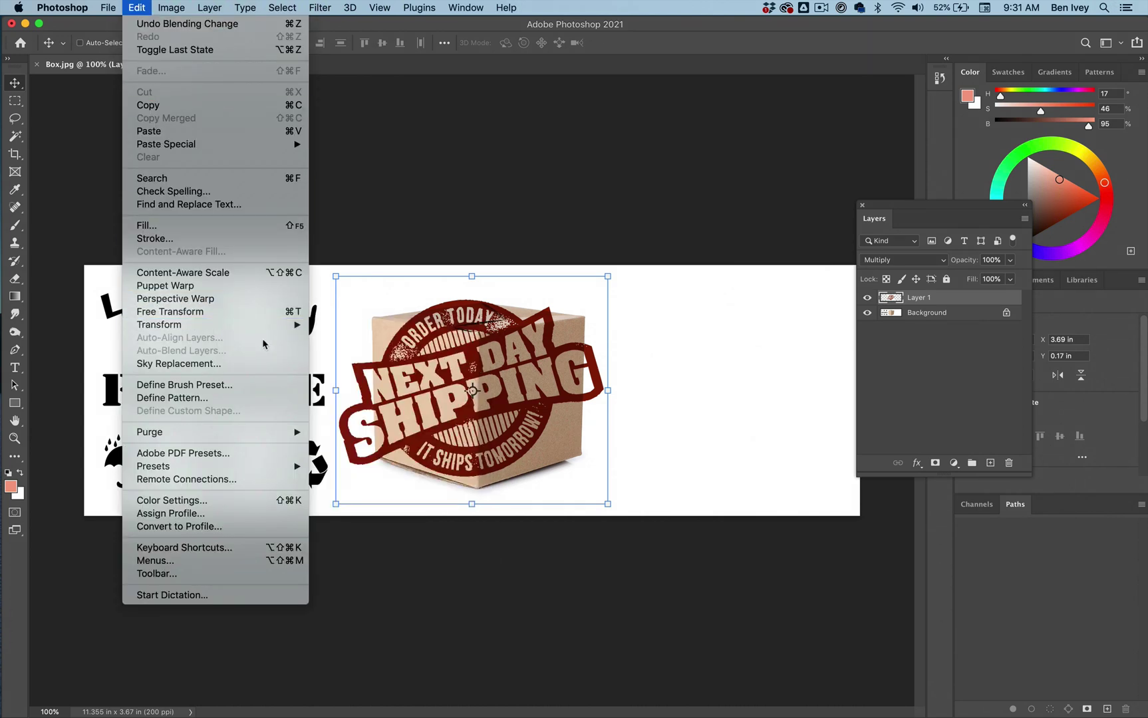
mouse_move(92, 6)
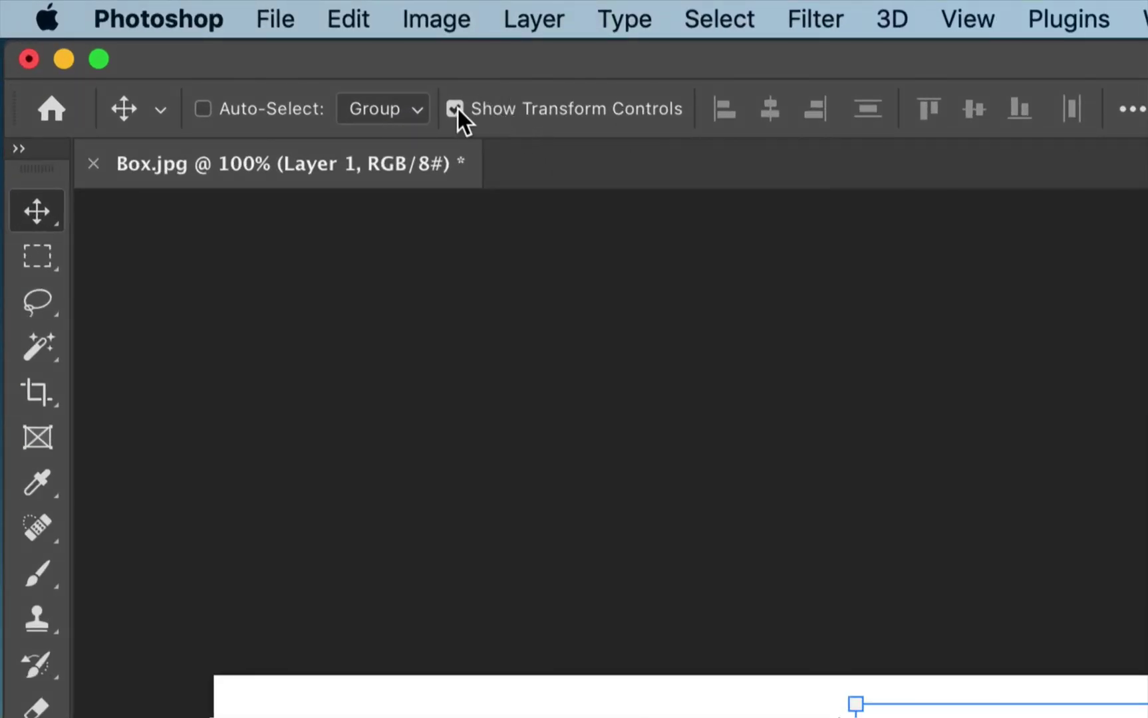
left_click(422, 106)
left_click(411, 131)
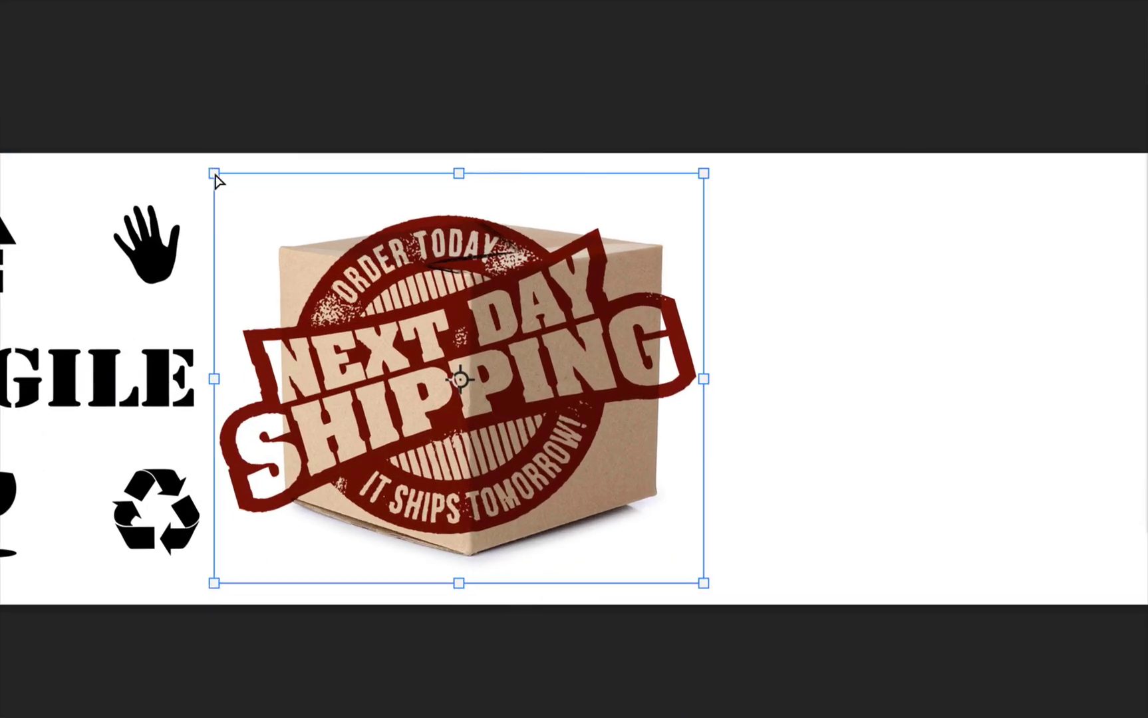
Distort the Next Day Shipping artwork's four corners to match the perspective of the box's right face and apply the transform
left_click_drag(215, 178, 476, 323)
left_click_drag(493, 313, 490, 294)
left_click_drag(705, 177, 649, 264)
left_click_drag(700, 588, 643, 485)
left_click_drag(213, 583, 492, 522)
left_click_drag(645, 486, 649, 476)
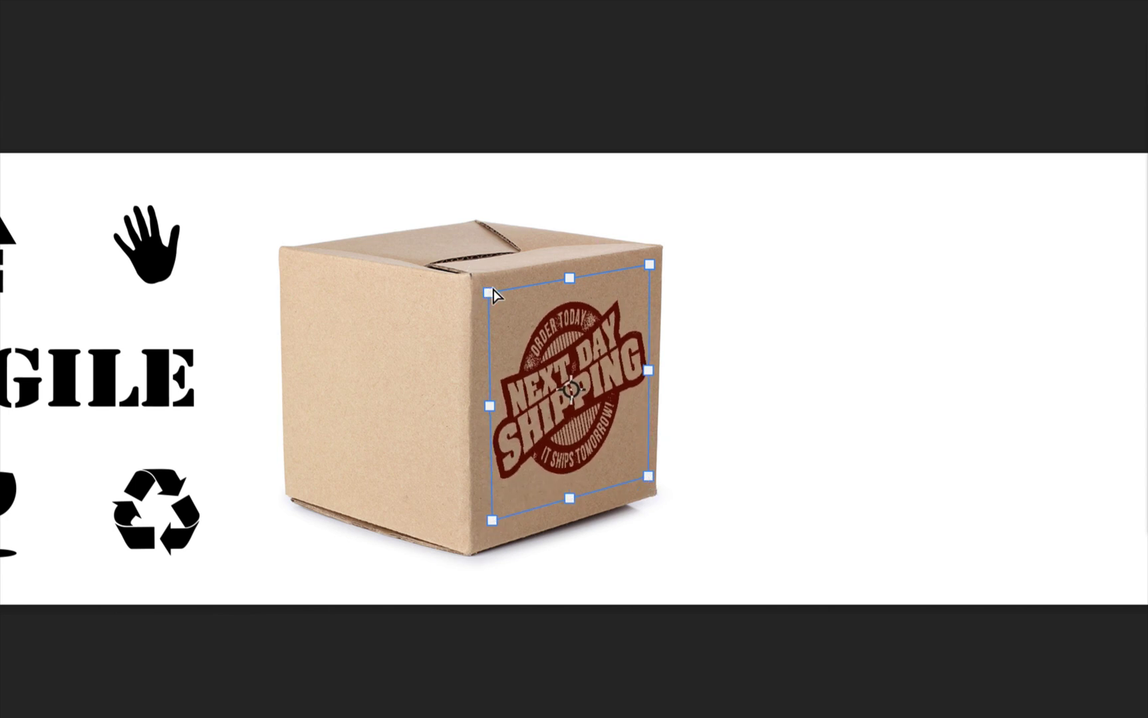
key("Return")
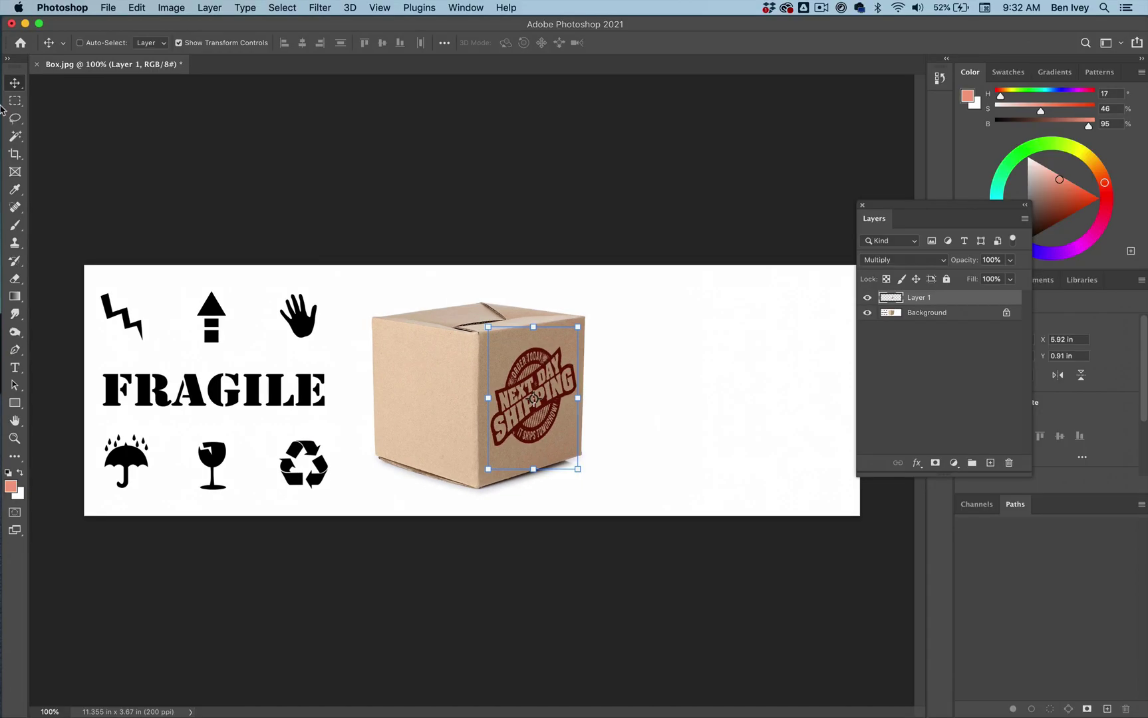
Select the FRAGILE lettering and its symbols on the Background layer with a rectangular marquee, cut them and paste them onto a new layer
left_click(14, 100)
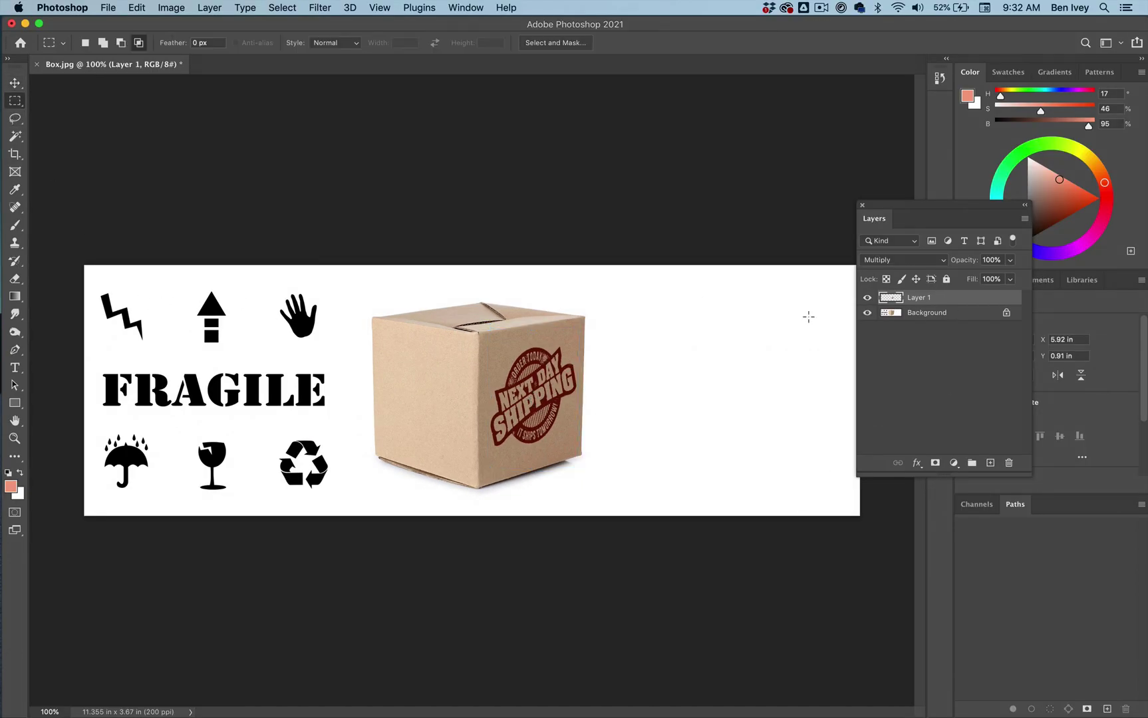
left_click(954, 326)
double_click(953, 318)
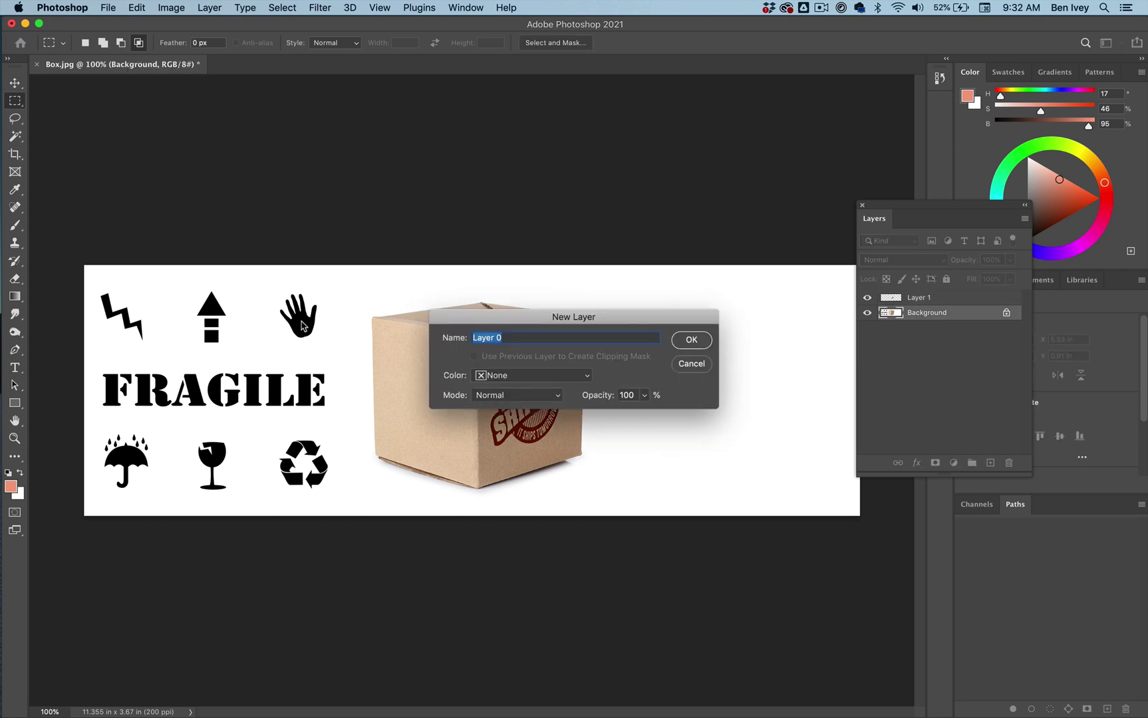
left_click(689, 368)
left_click_drag(88, 270, 348, 520)
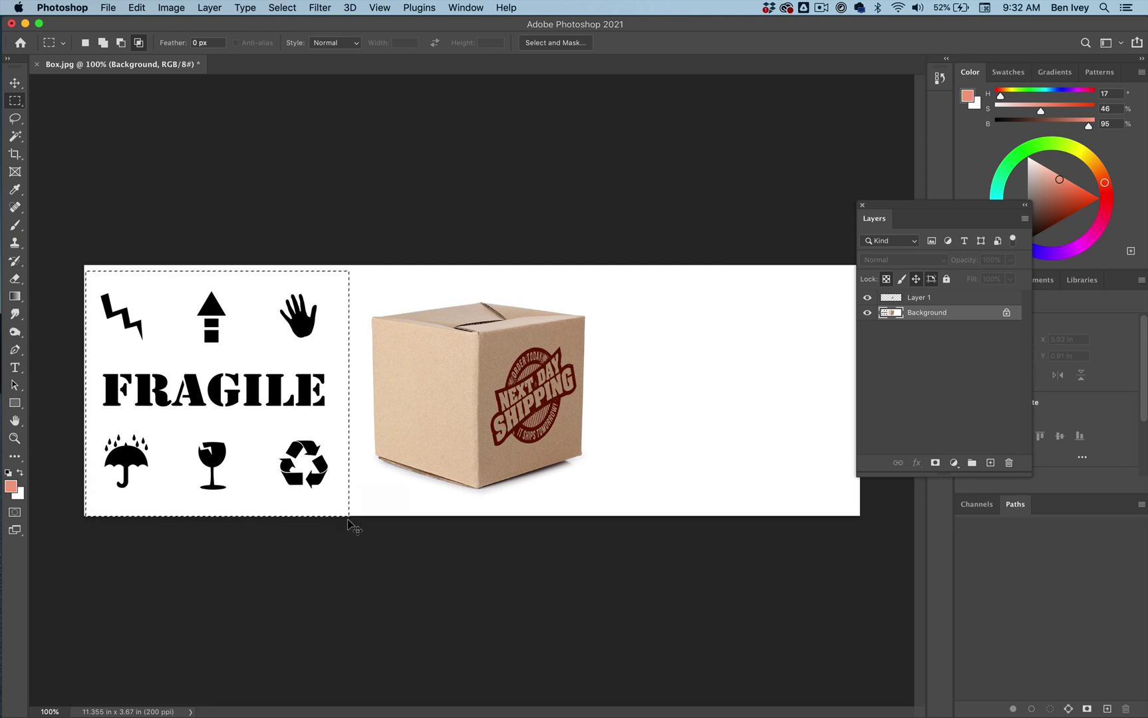
key("cmd+x")
key("cmd+v")
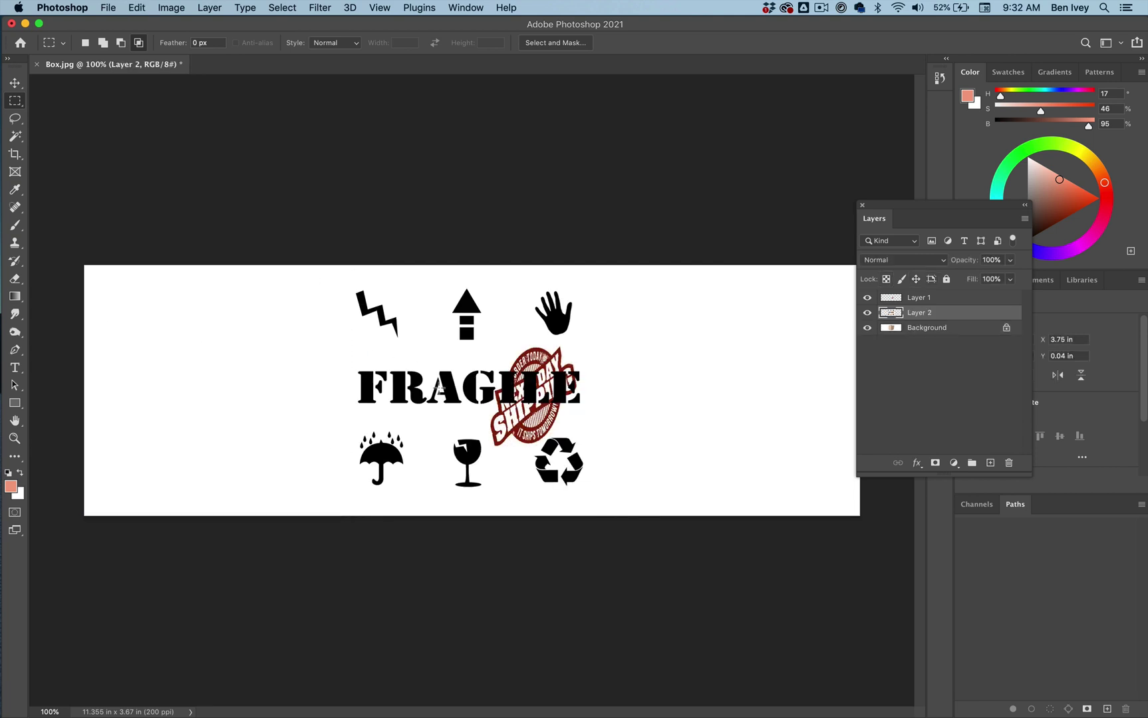
Set the FRAGILE artwork layer's blend mode to Multiply
key("v")
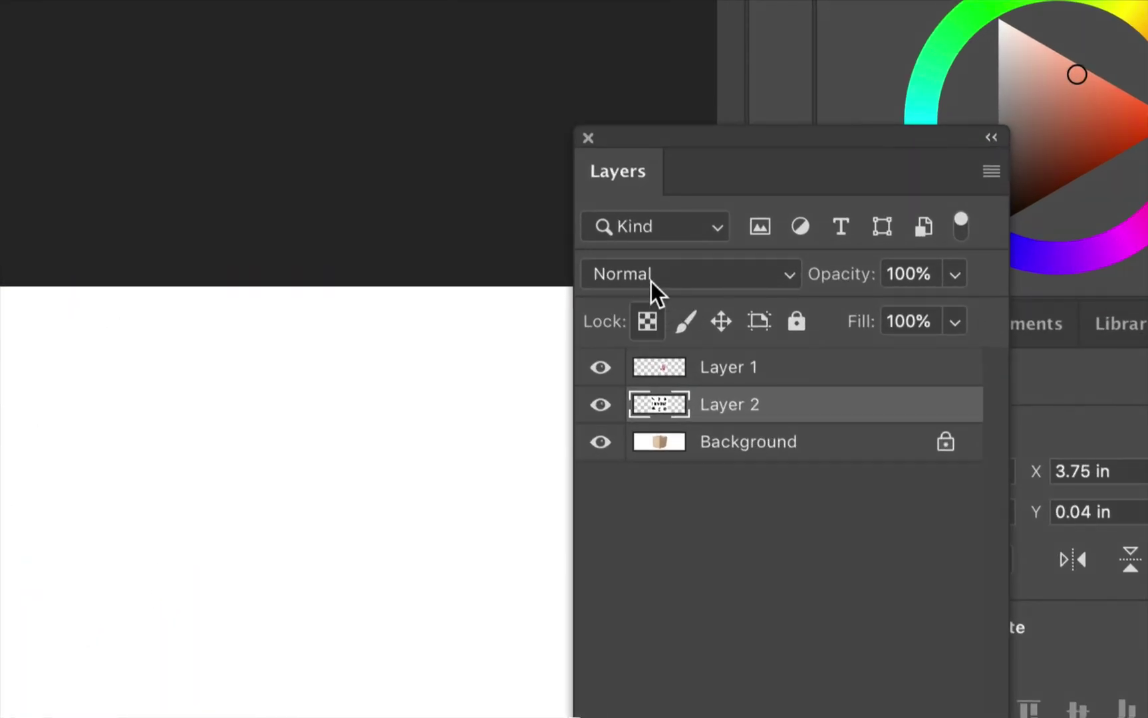
left_click(898, 260)
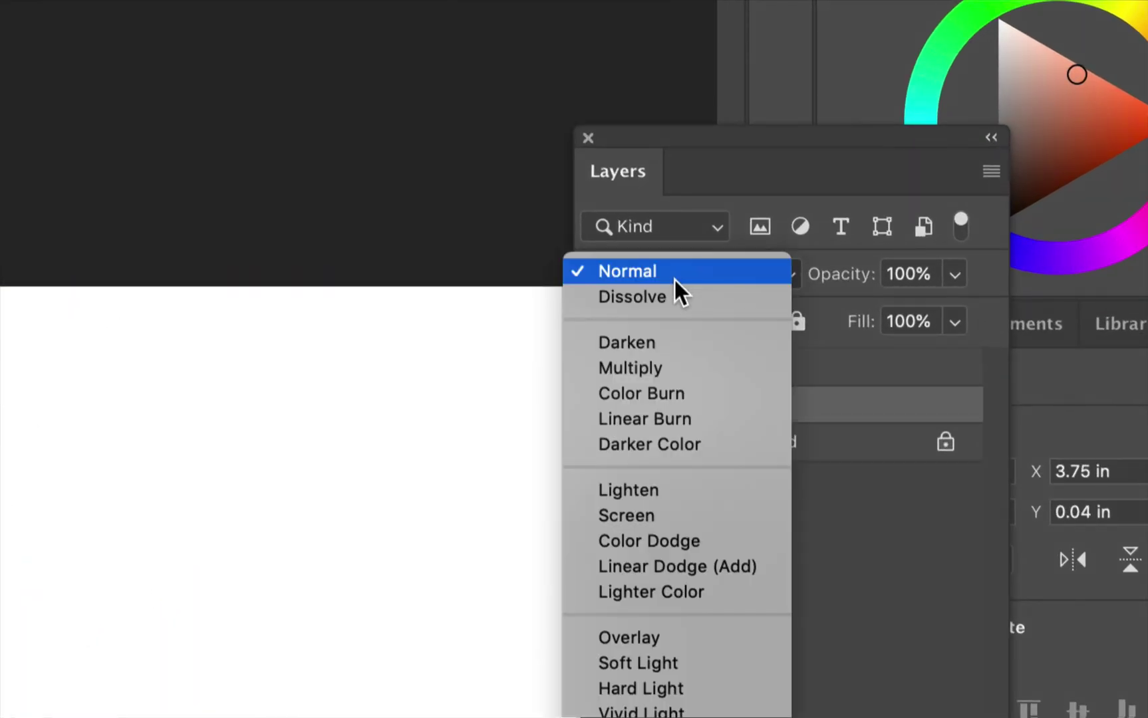
left_click(670, 365)
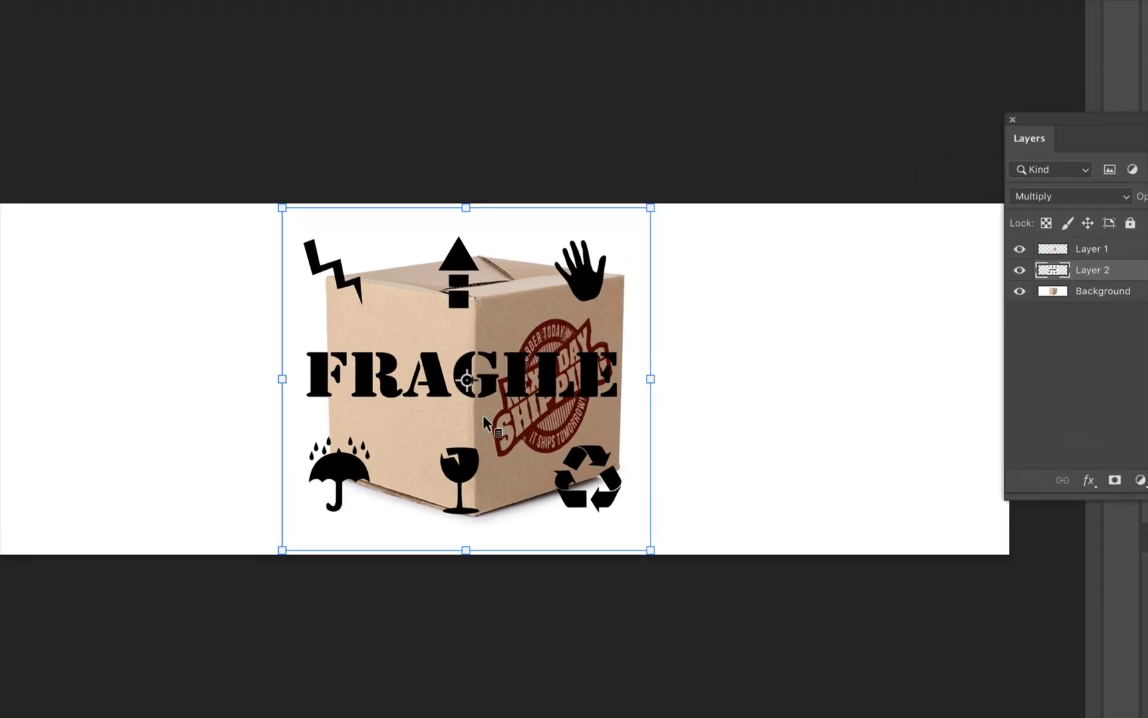
Distort the FRAGILE artwork's four corners to match the perspective of the box's left face and apply the transform
left_click_drag(653, 208, 471, 310)
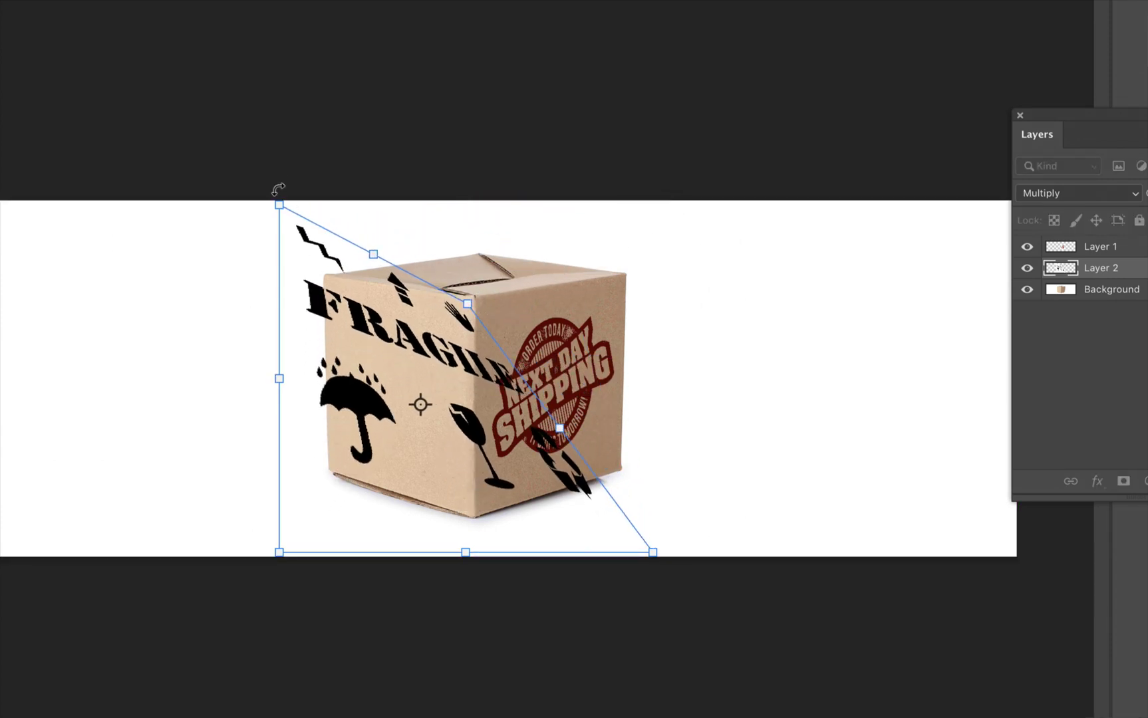
left_click_drag(279, 205, 332, 284)
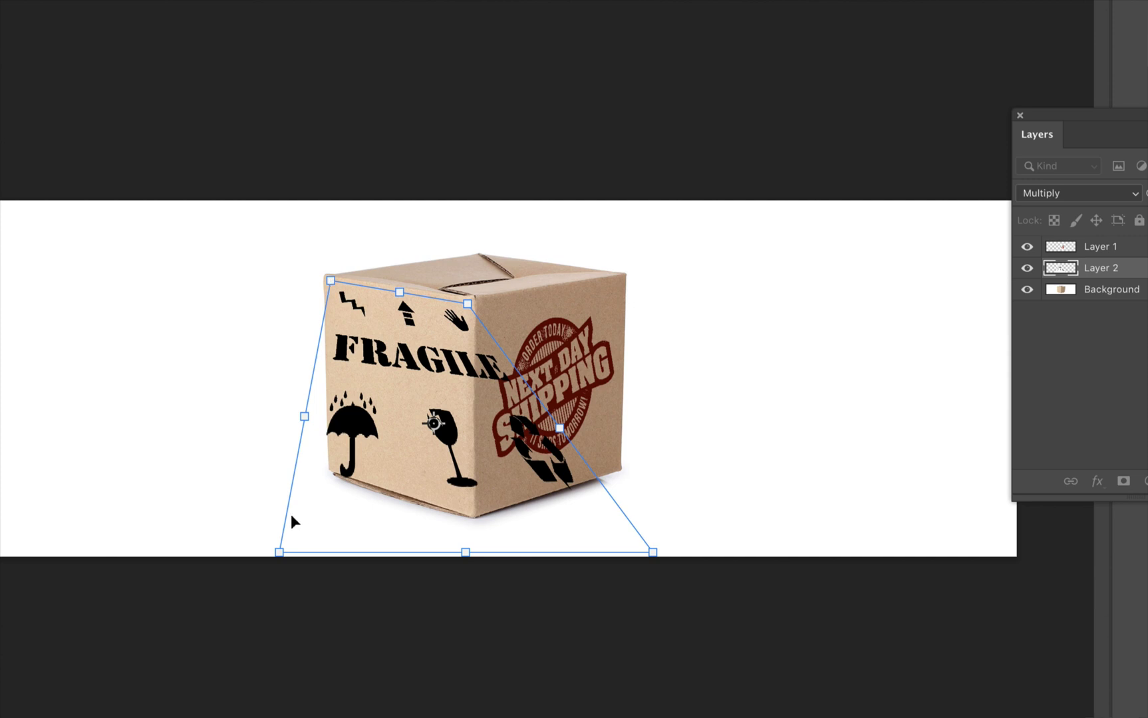
left_click_drag(279, 554, 339, 463)
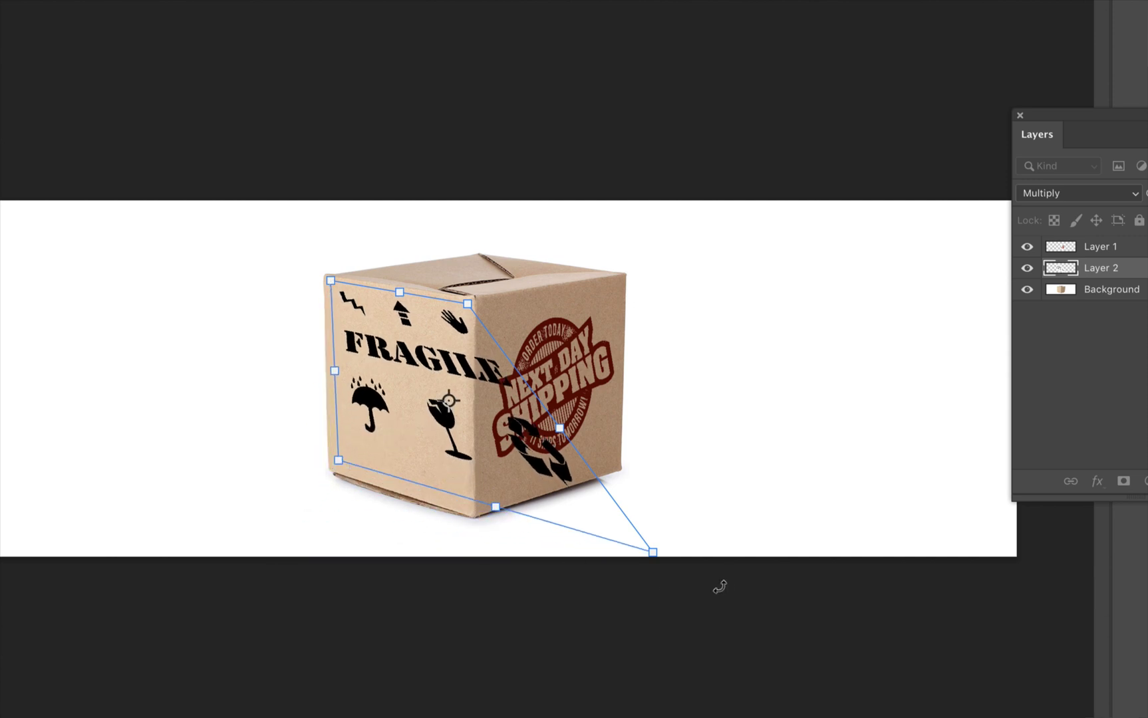
left_click_drag(653, 552, 465, 503)
key("Return")
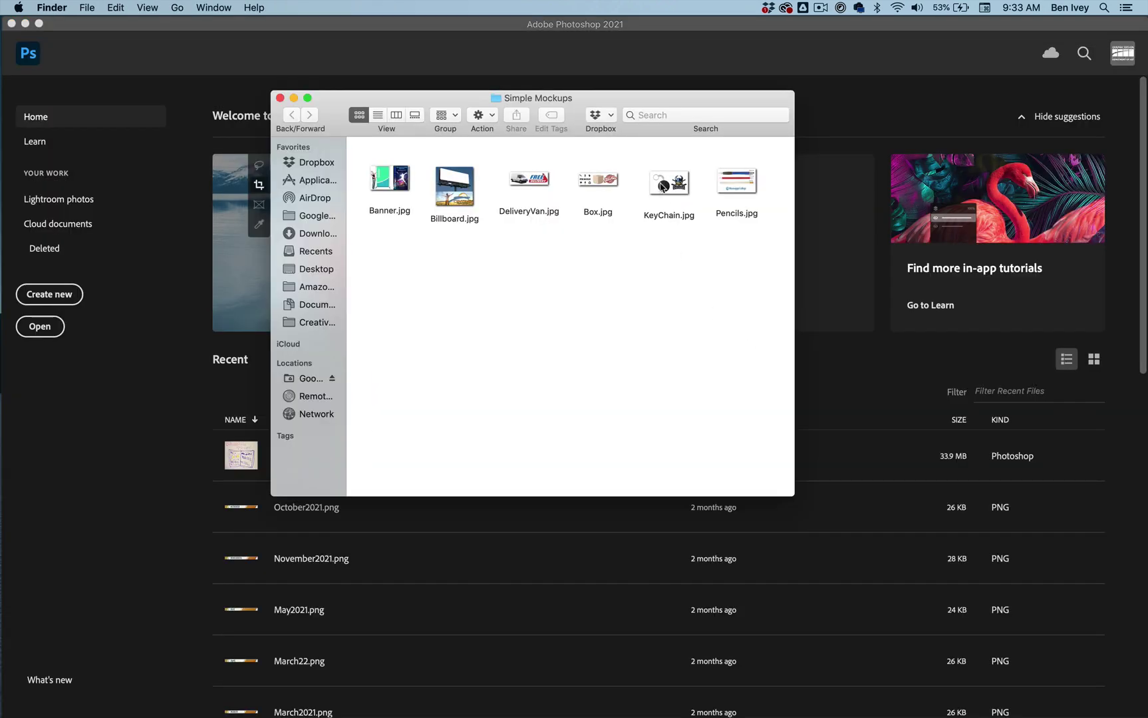
Open KeyChain.jpg from the Simple Mockups folder in Photoshop
left_click_drag(665, 185, 519, 261)
key("super+equal")
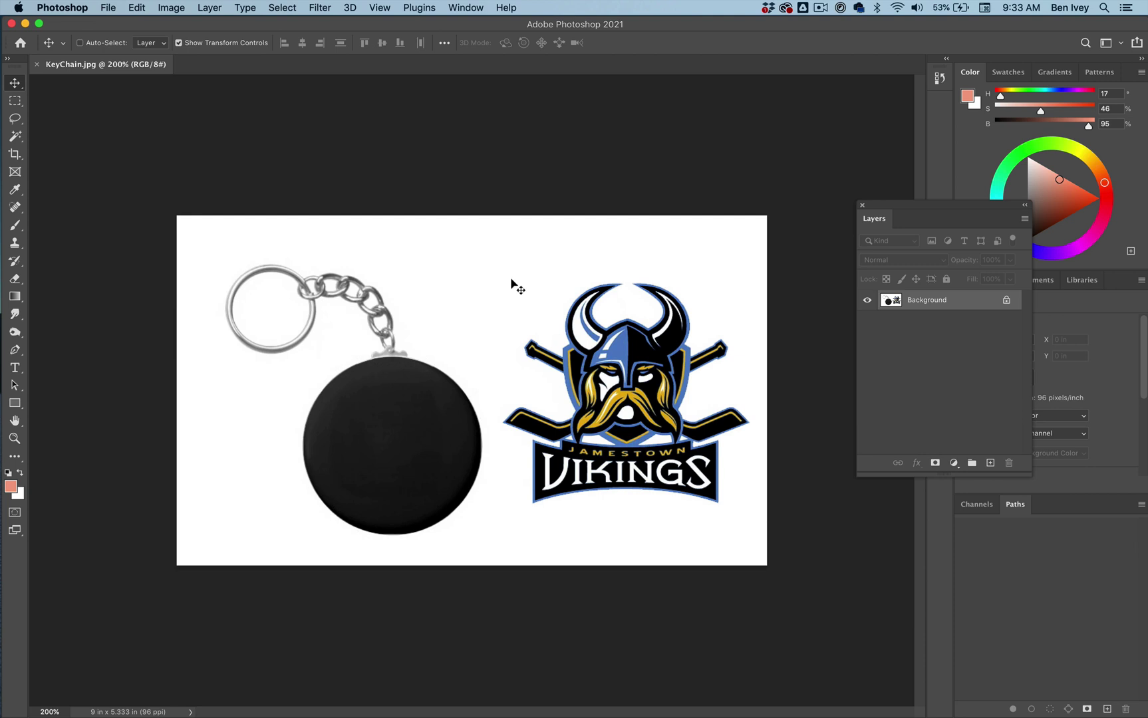
Select the Jamestown Vikings logo with a circular Elliptical Marquee, cut it and paste it onto a new layer
left_click(12, 99)
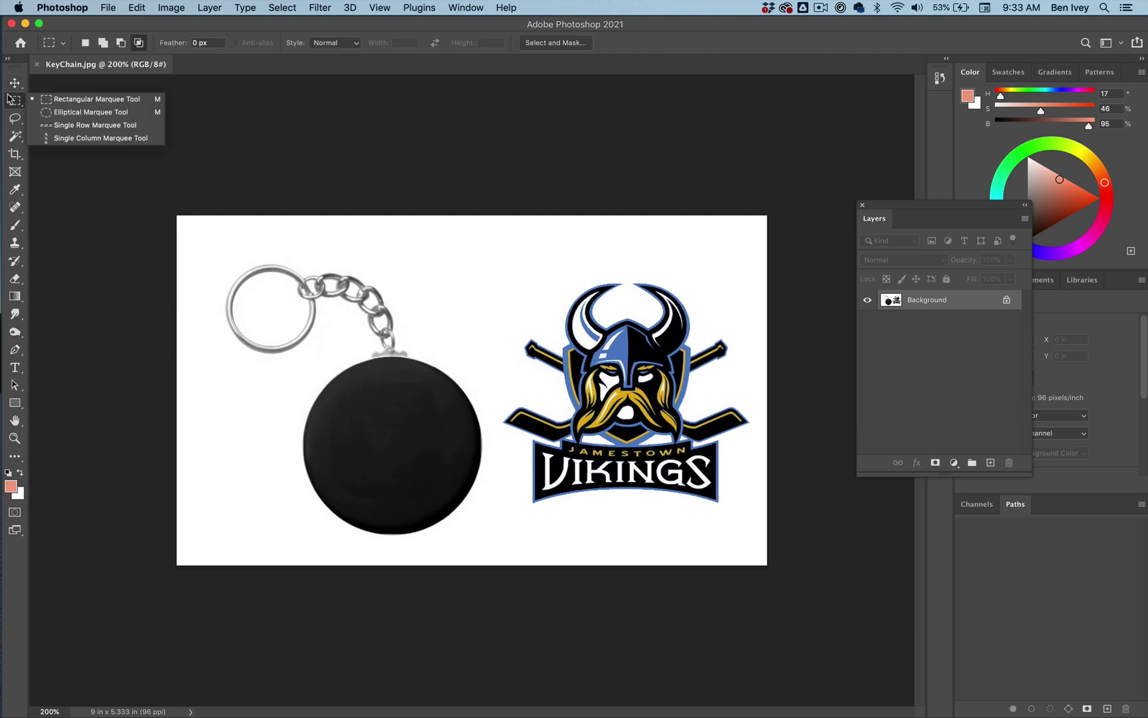
left_click(67, 112)
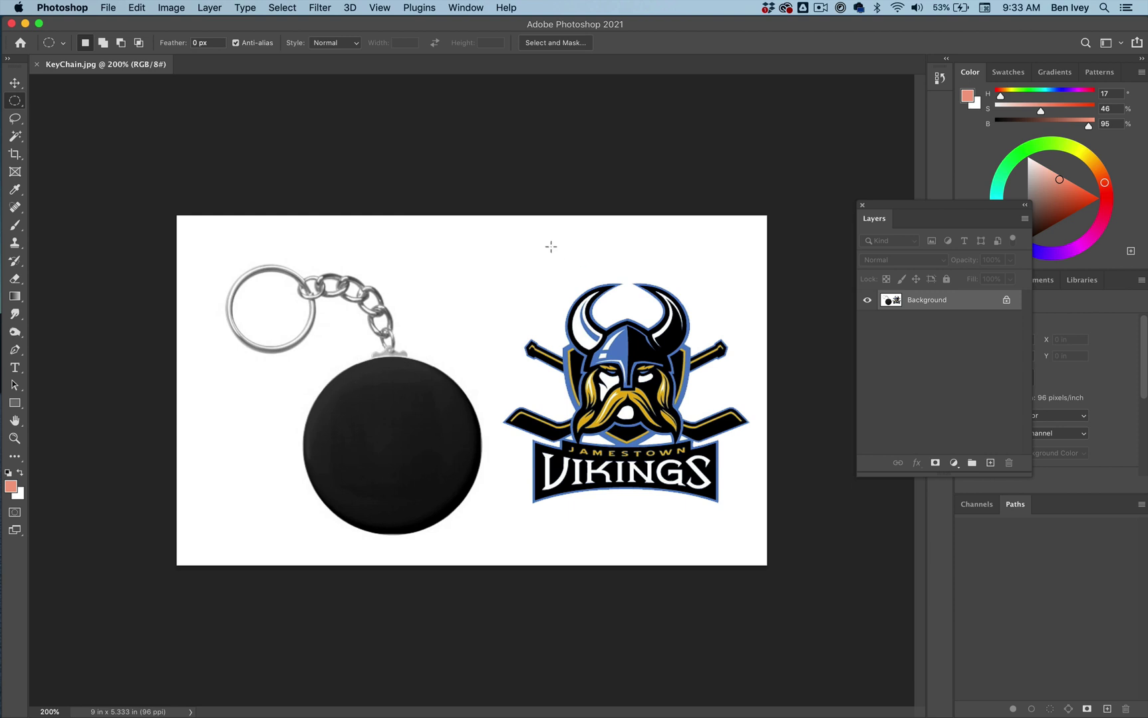
left_click_drag(508, 296, 767, 546)
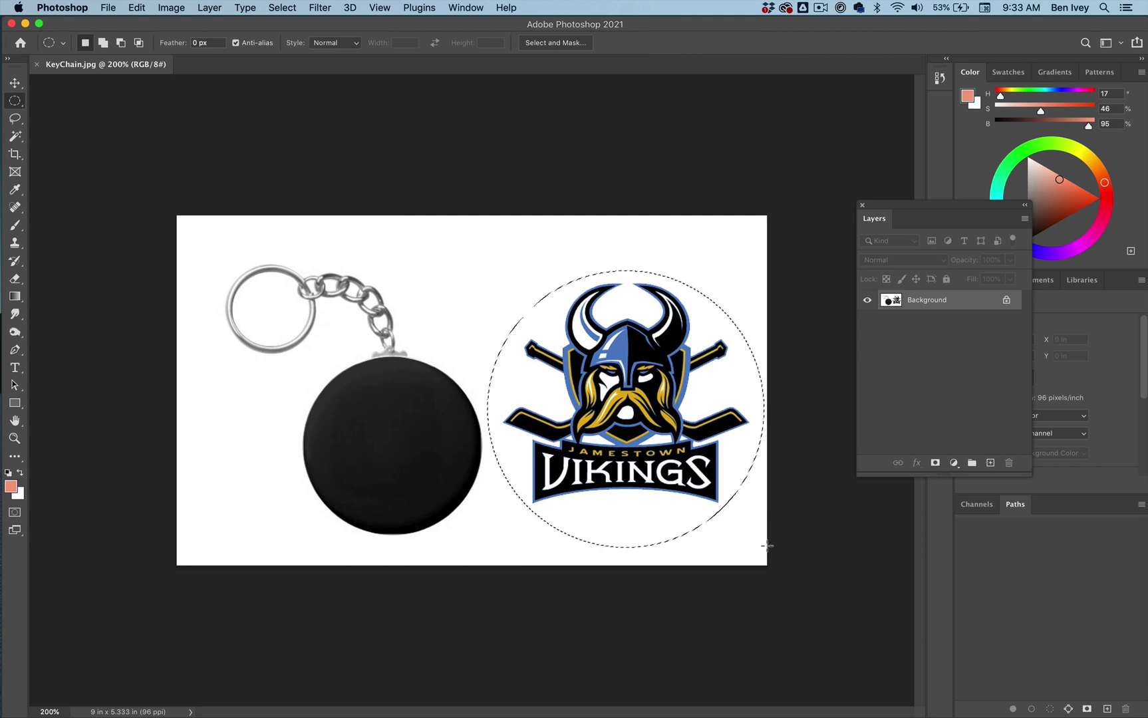
key("cmd+x")
key("cmd+v")
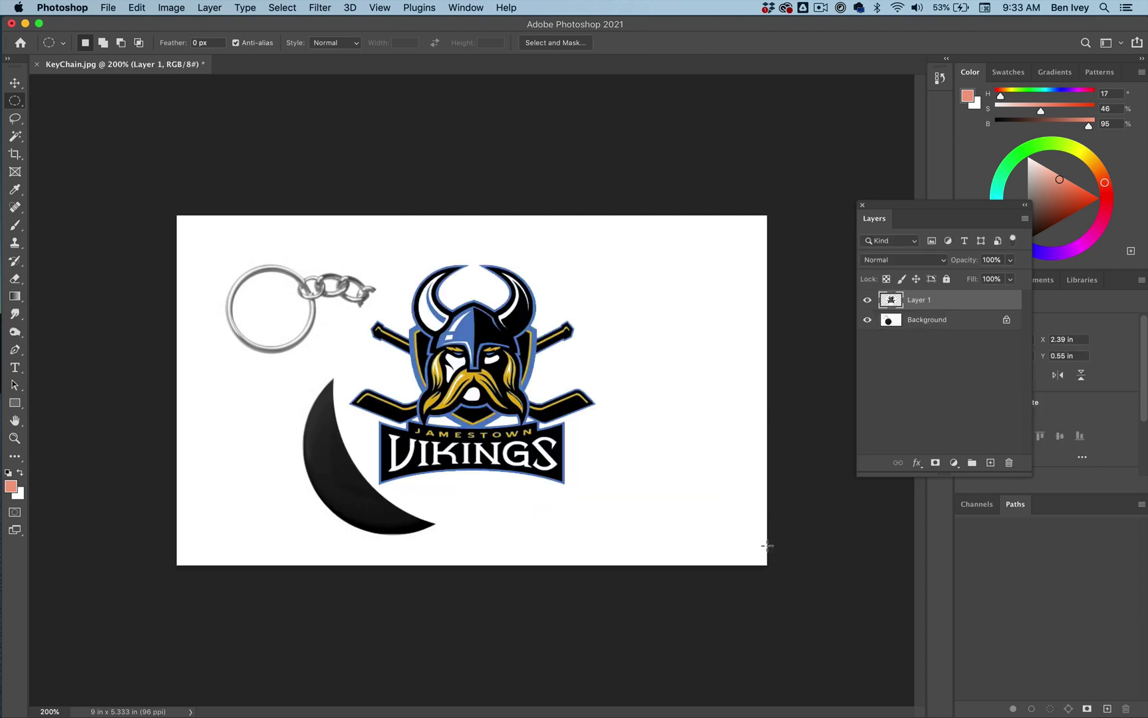
Move the round Vikings logo onto the keychain's black disc, scale it down to fit inside the disc and apply the transform
left_click(15, 83)
left_click_drag(562, 409, 550, 481)
left_click_drag(598, 328, 492, 409)
left_click_drag(451, 465, 432, 404)
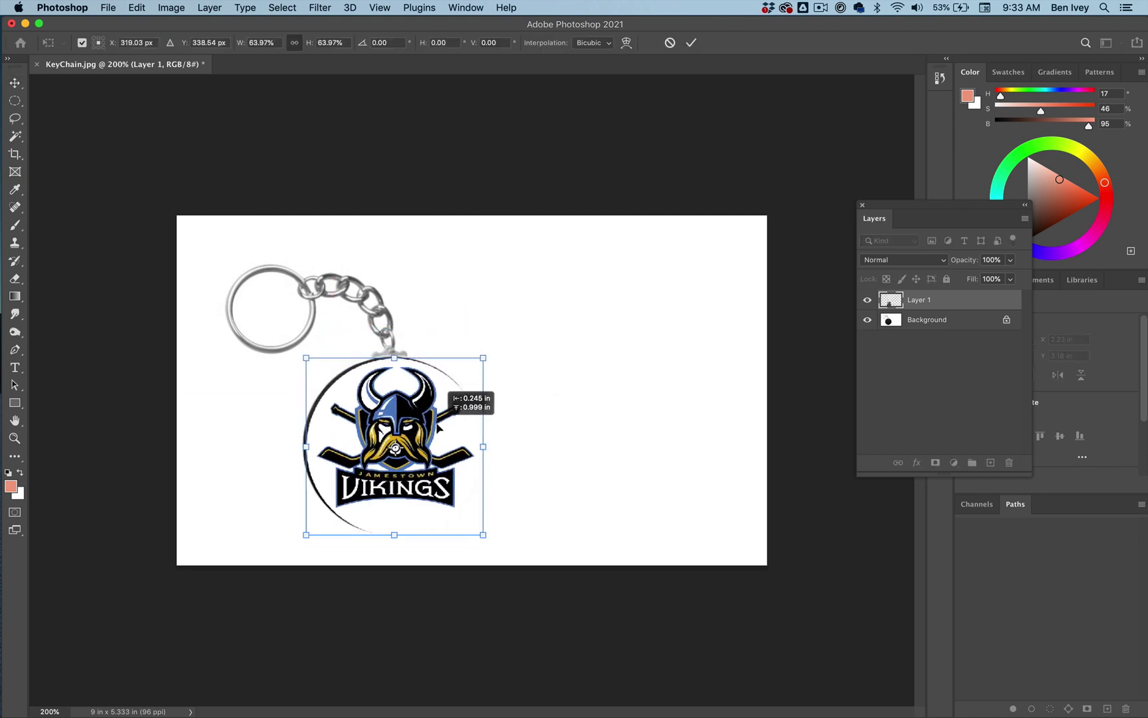
mouse_move(482, 536)
left_mouse_down()
mouse_move(470, 516)
mouse_move(472, 533)
left_mouse_up()
key("super+z")
key("Return")
Try Multiply as the Vikings logo layer's blend mode, and return it to Normal
key("super+t")
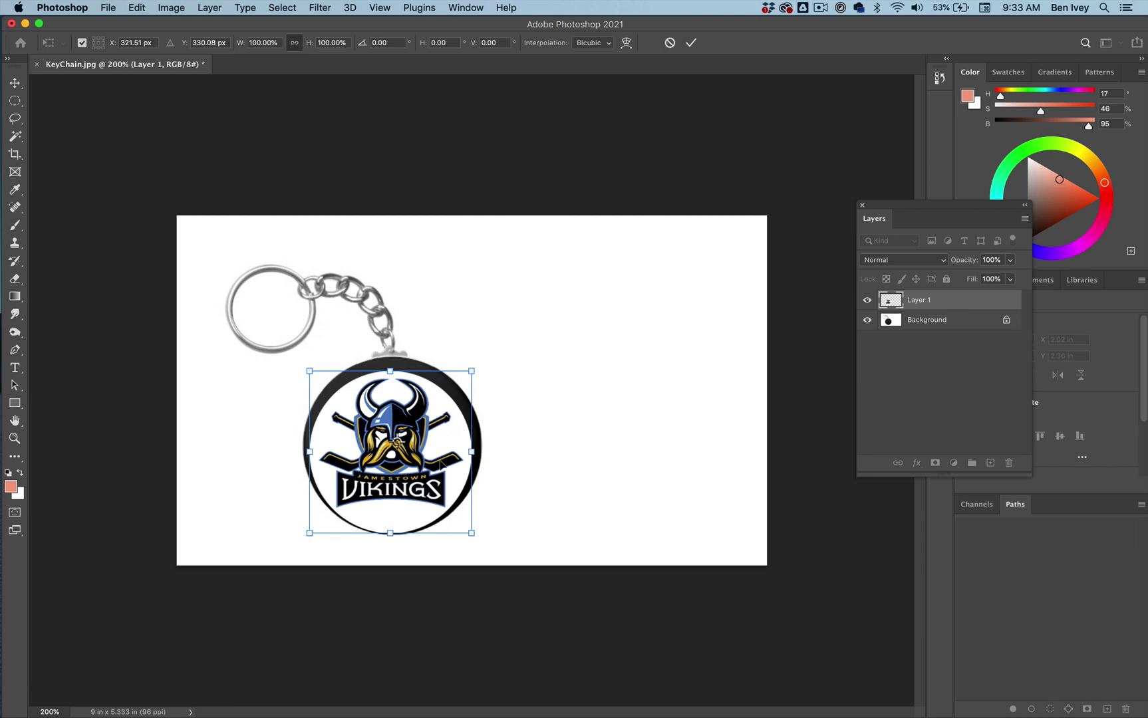
scroll(440, 464, "up", 2)
scroll(440, 464, "up", 3)
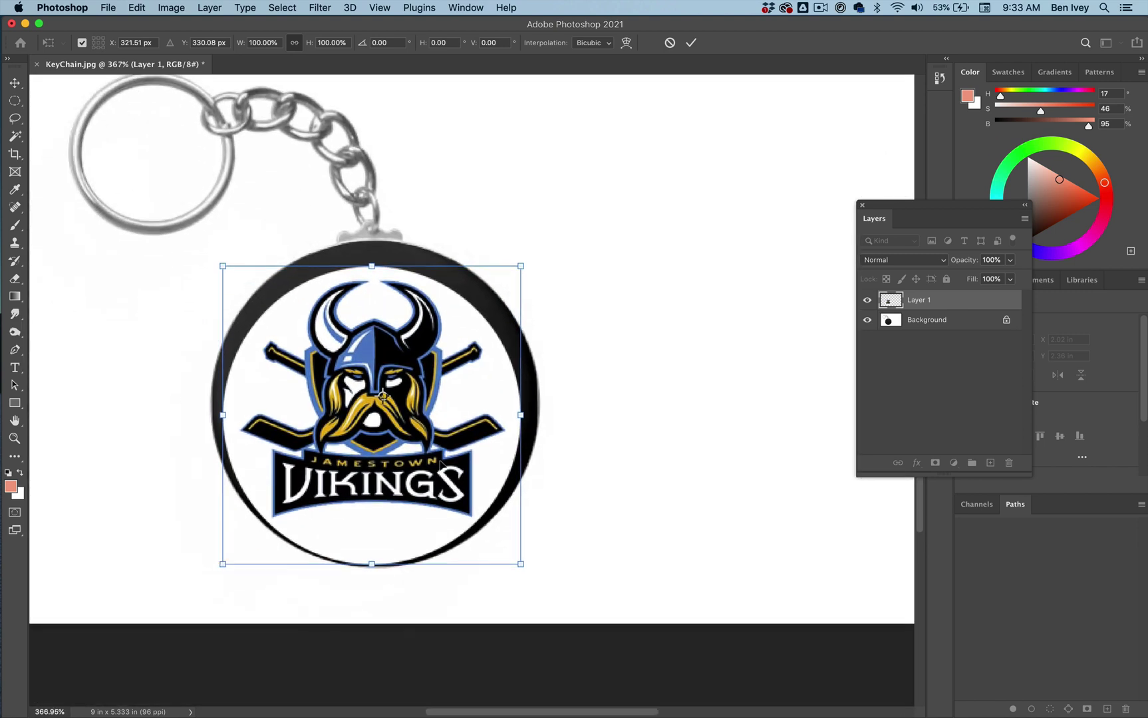
left_click(922, 261)
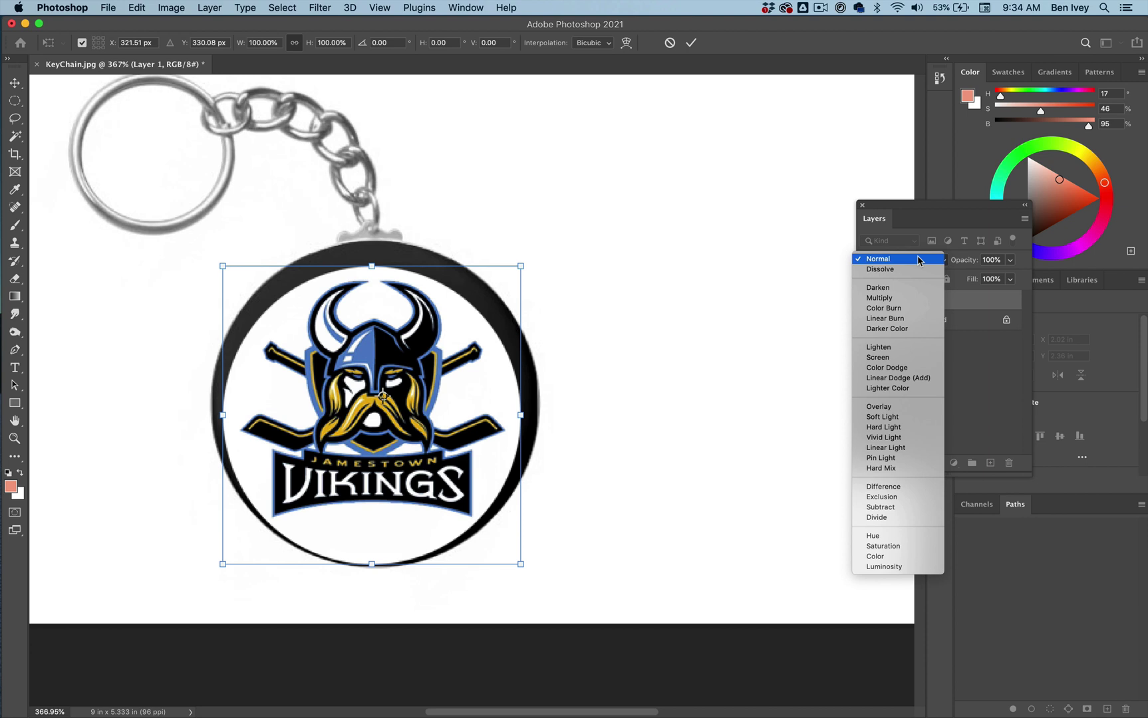
left_click(905, 299)
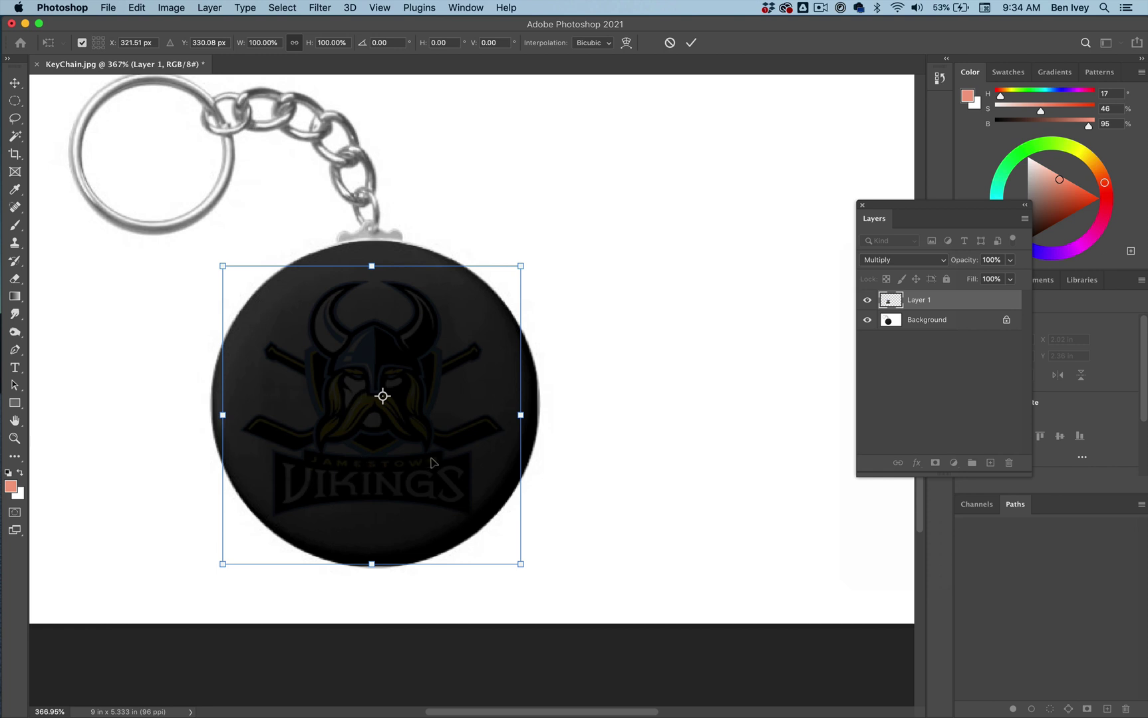
left_click(872, 261)
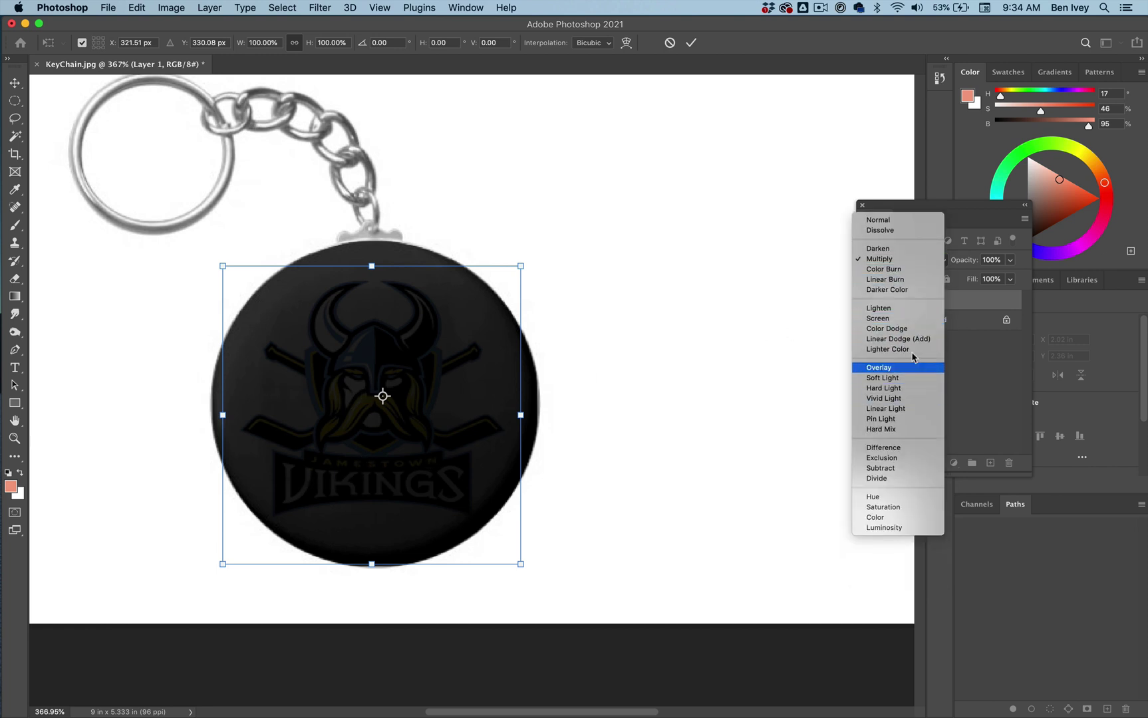
left_click(901, 220)
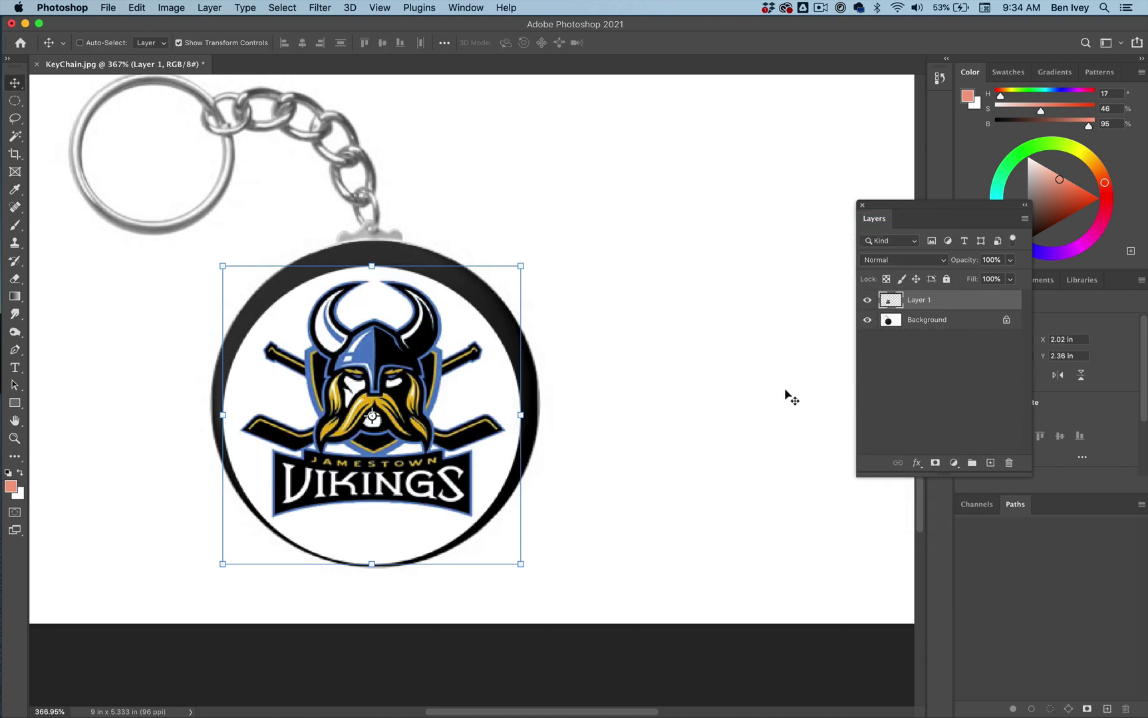
Nudge the Vikings logo slightly up and to the right to centre it on the keychain's black disc
left_click_drag(363, 344, 369, 331)
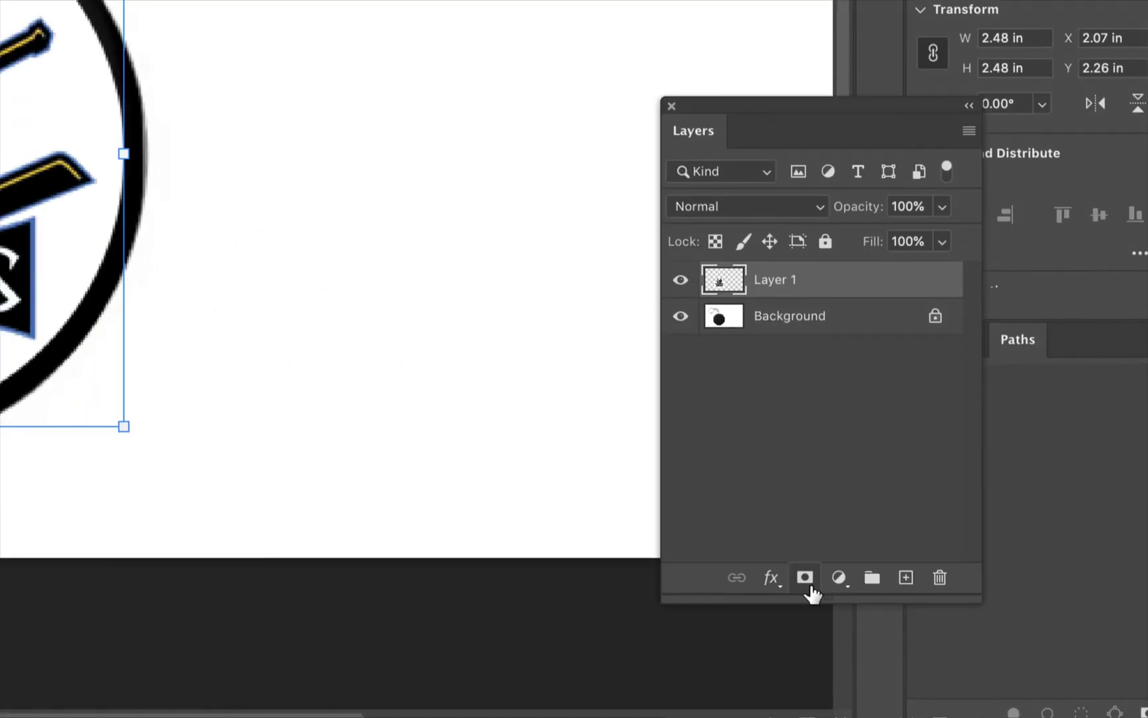
Add a layer mask to the Vikings logo layer and open it in Select and Mask
left_click(805, 712)
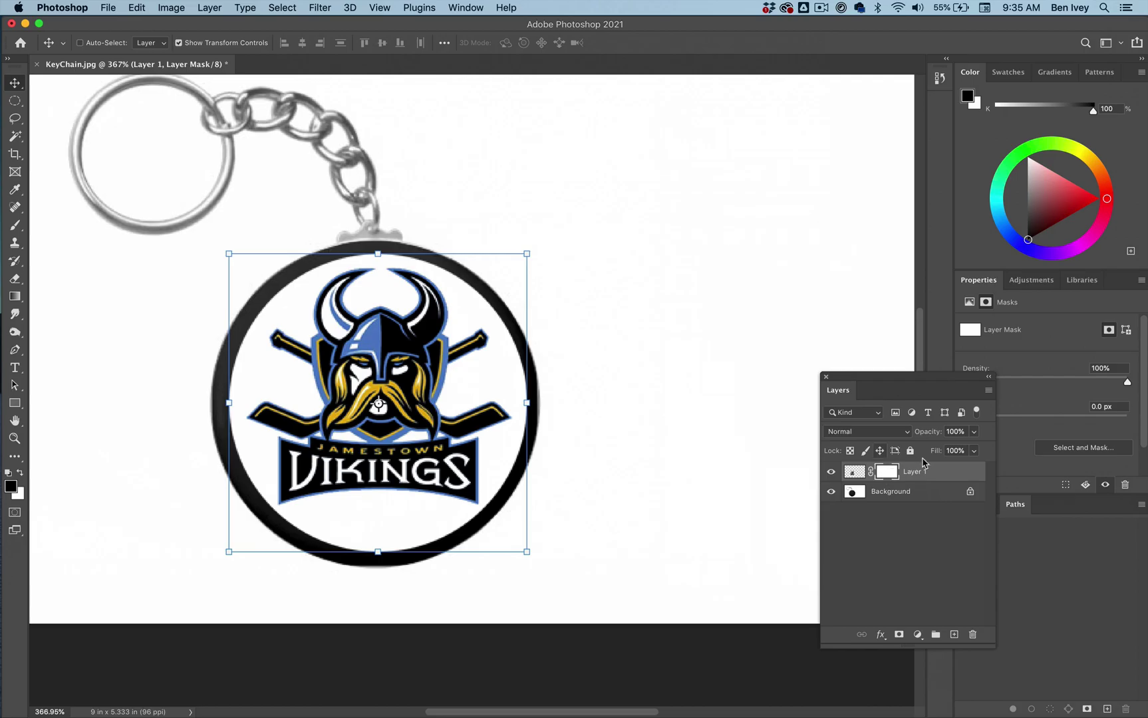
left_click_drag(916, 377, 803, 299)
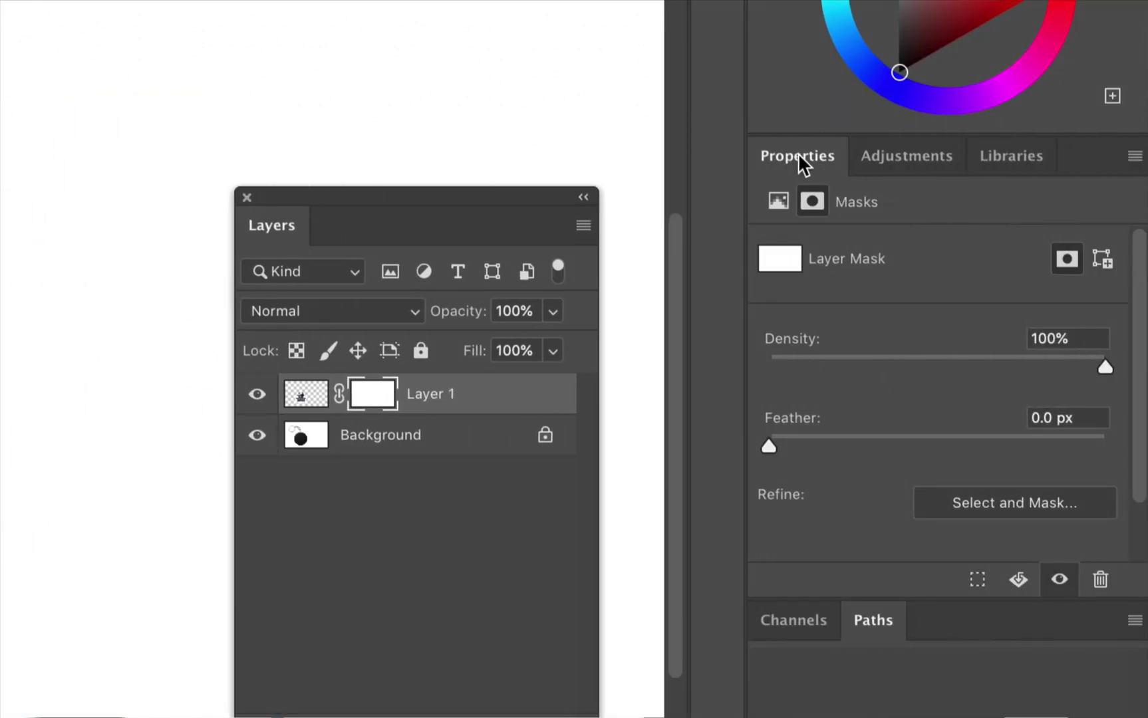
scroll(1011, 430, "down", 2)
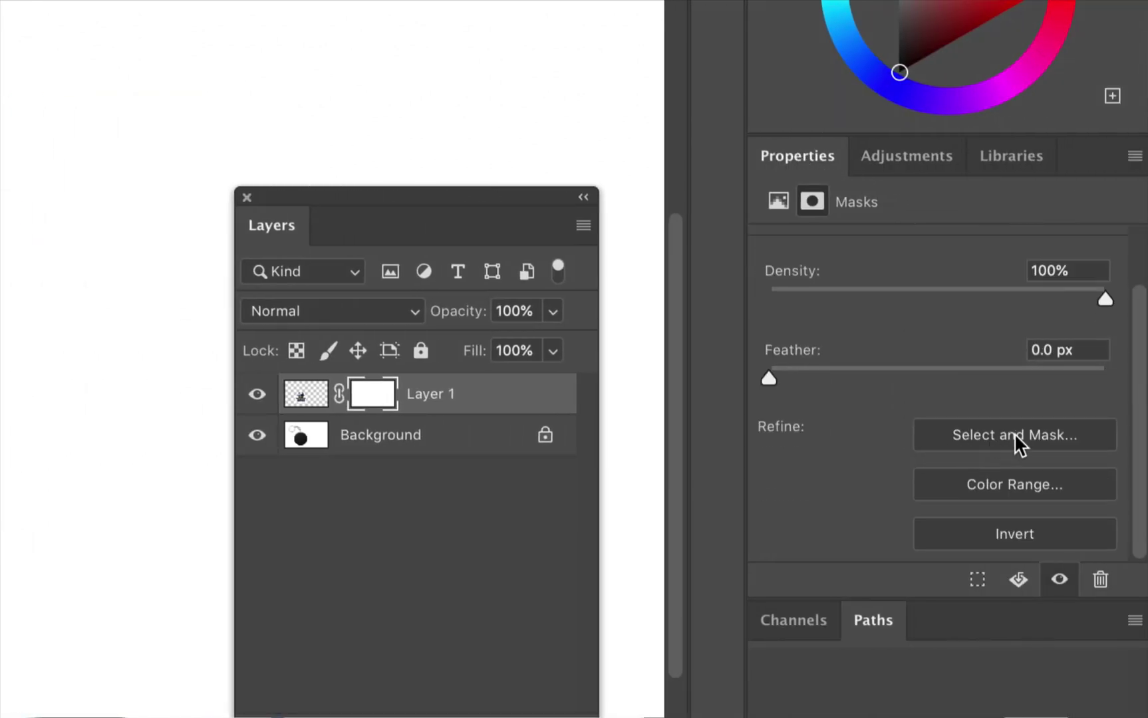
left_click(1014, 434)
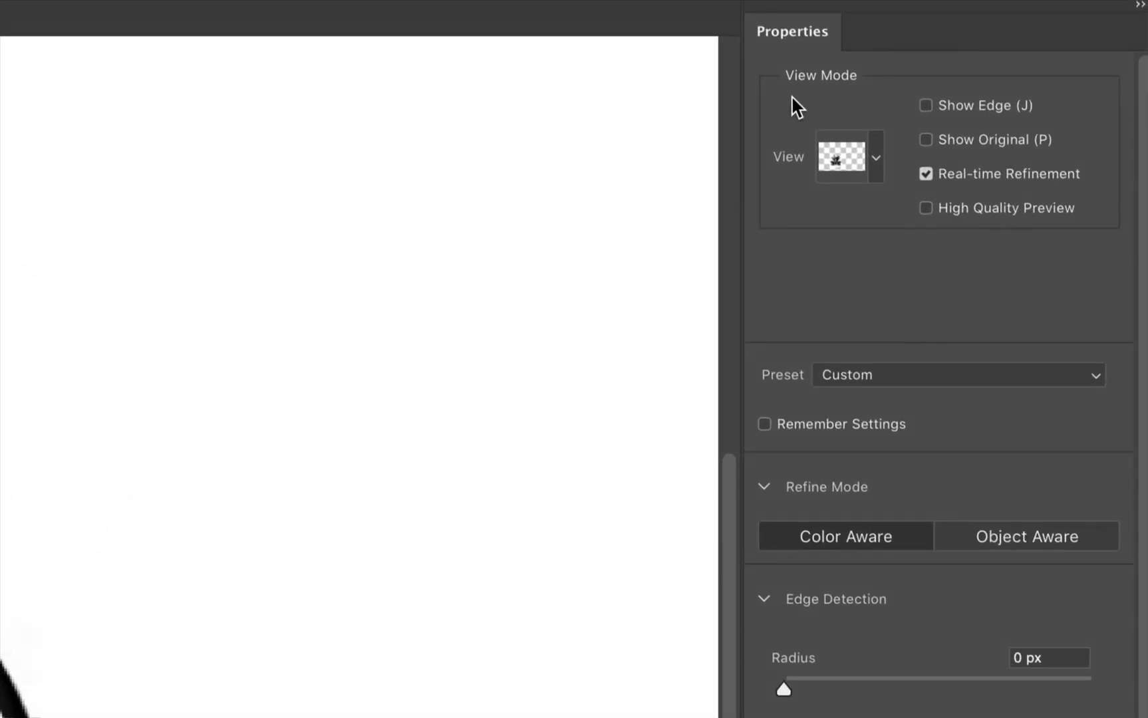
Keep the On Layers view mode and run Select Subject, agreeing to discard the current selection
left_click(998, 138)
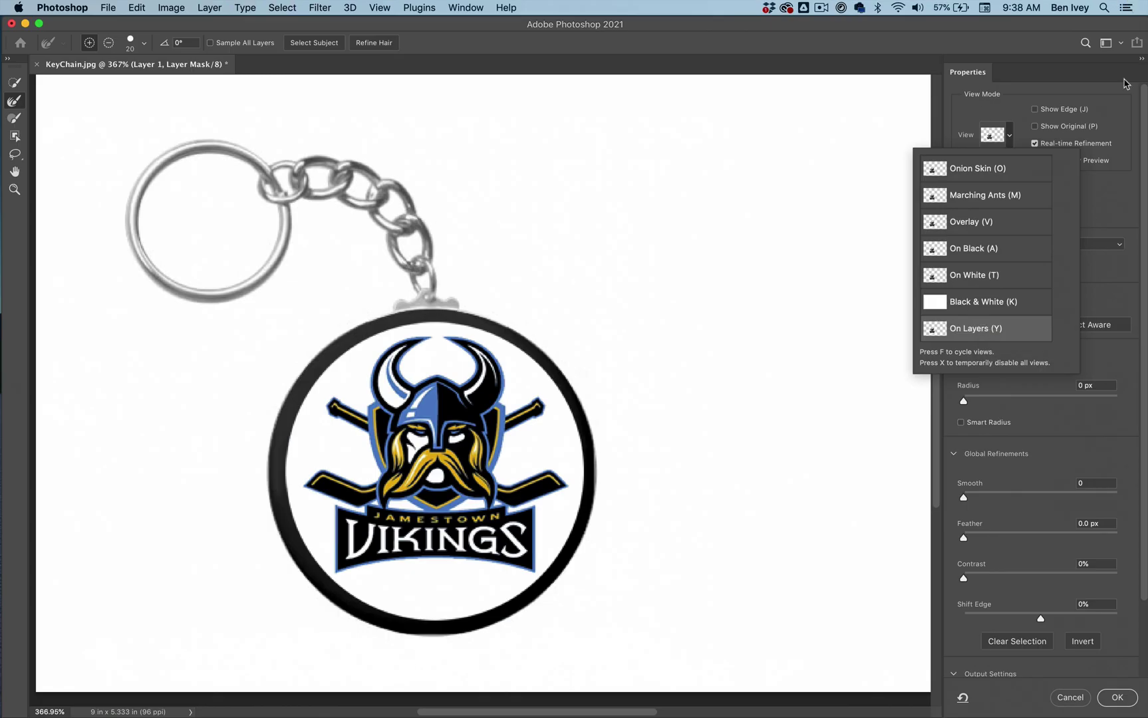
left_click(1098, 56)
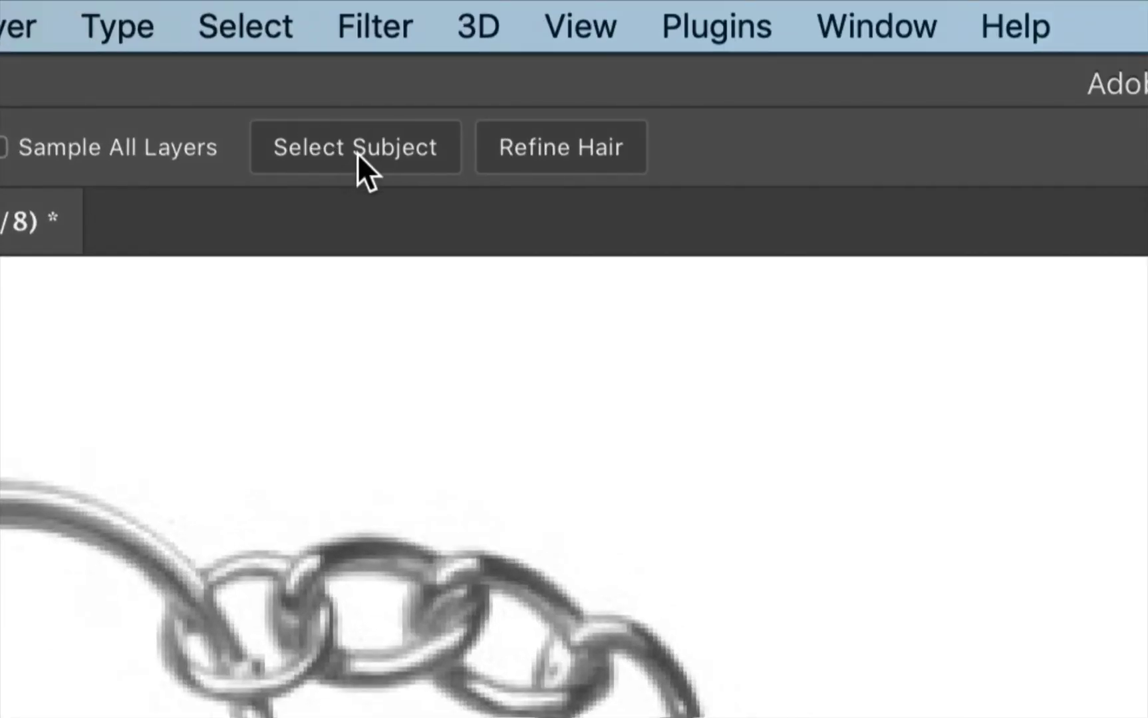
left_click(358, 154)
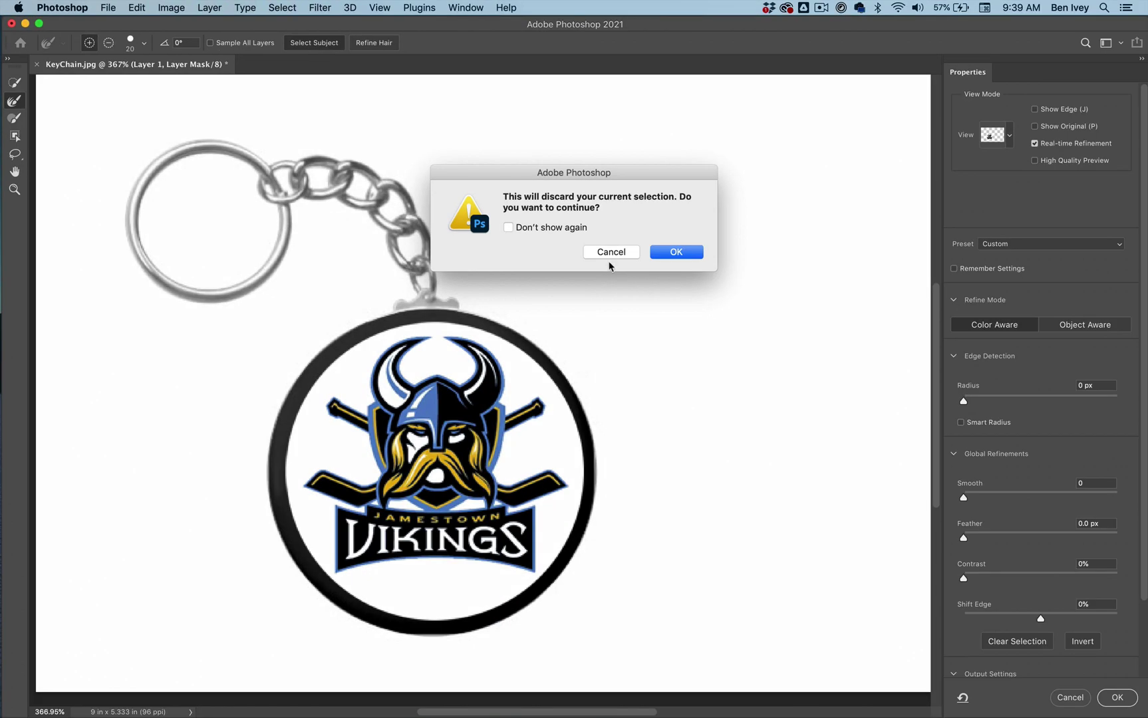
left_click(679, 252)
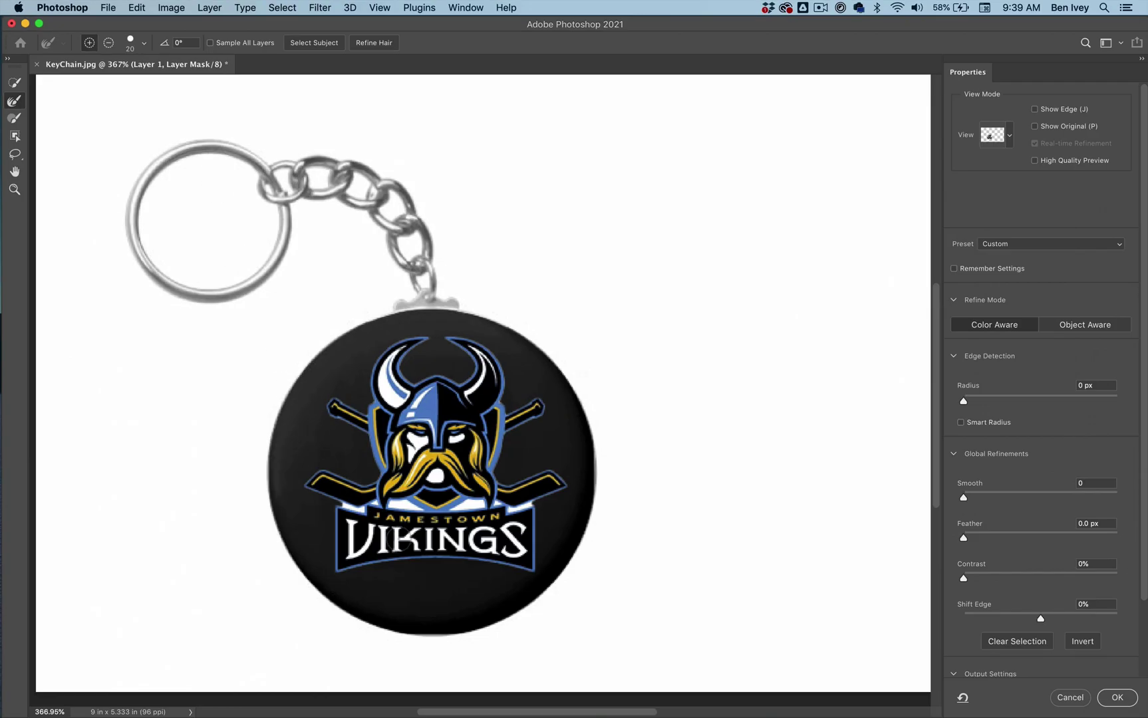
Brush with the Refine Edge Brush over the white areas between the beard and the banner on the logo's left side
key("super+equal")
key("super+equal")
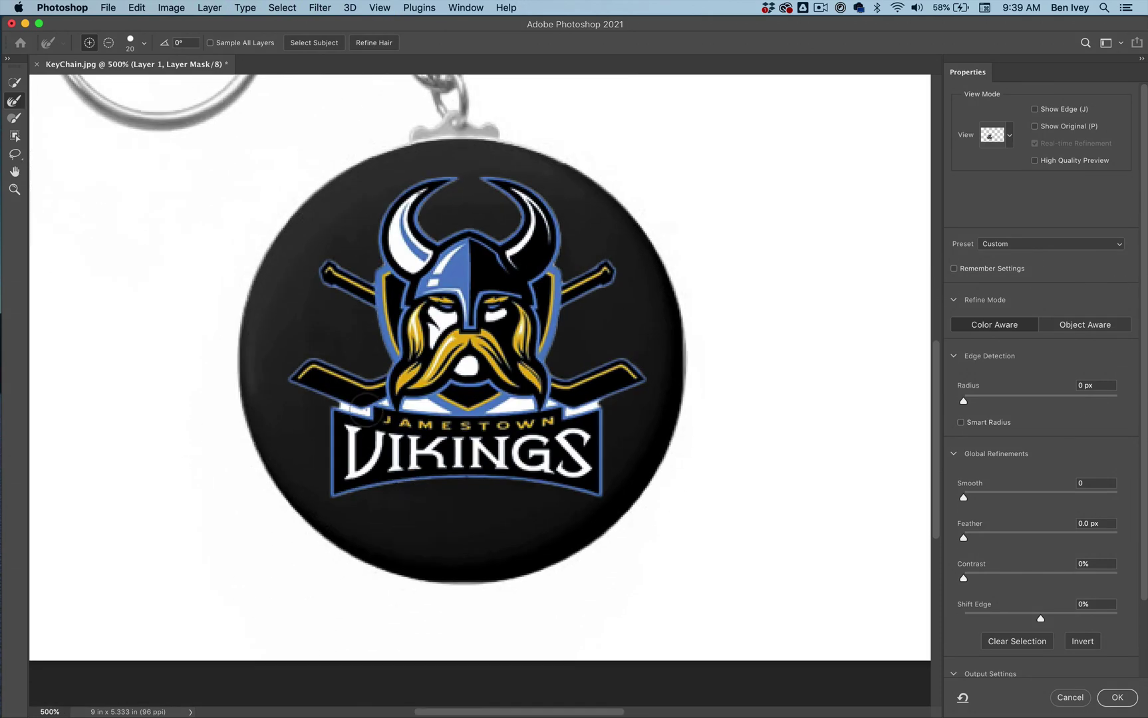
left_click_drag(357, 409, 436, 410)
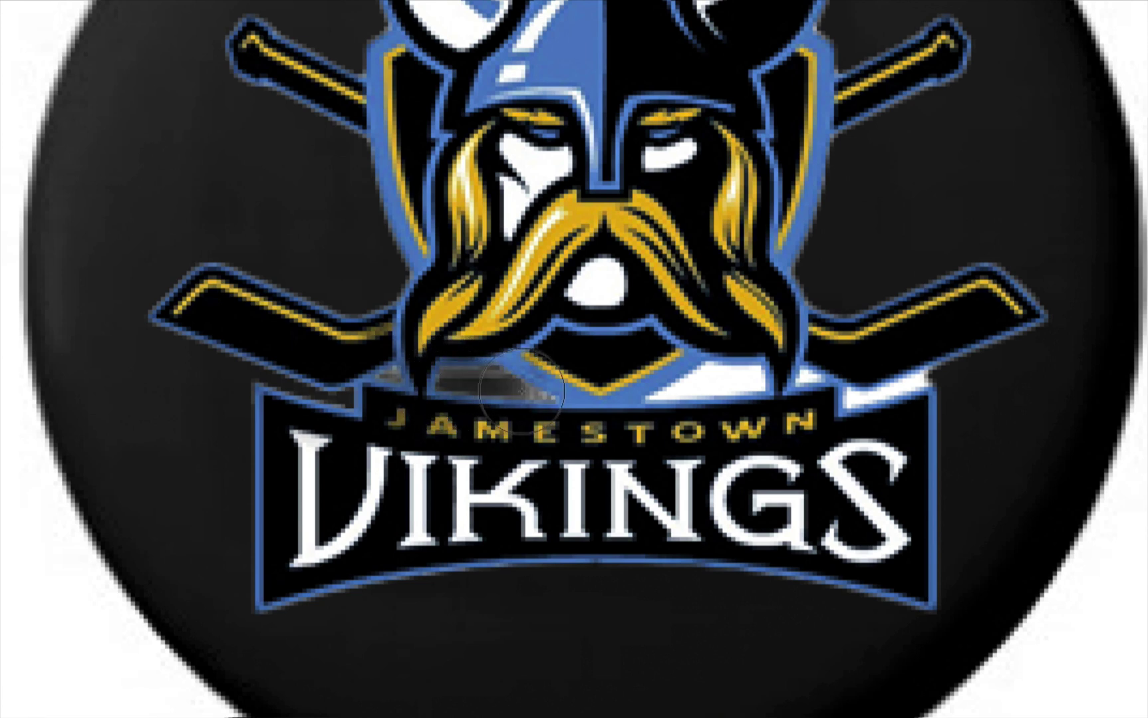
left_click_drag(521, 393, 376, 399)
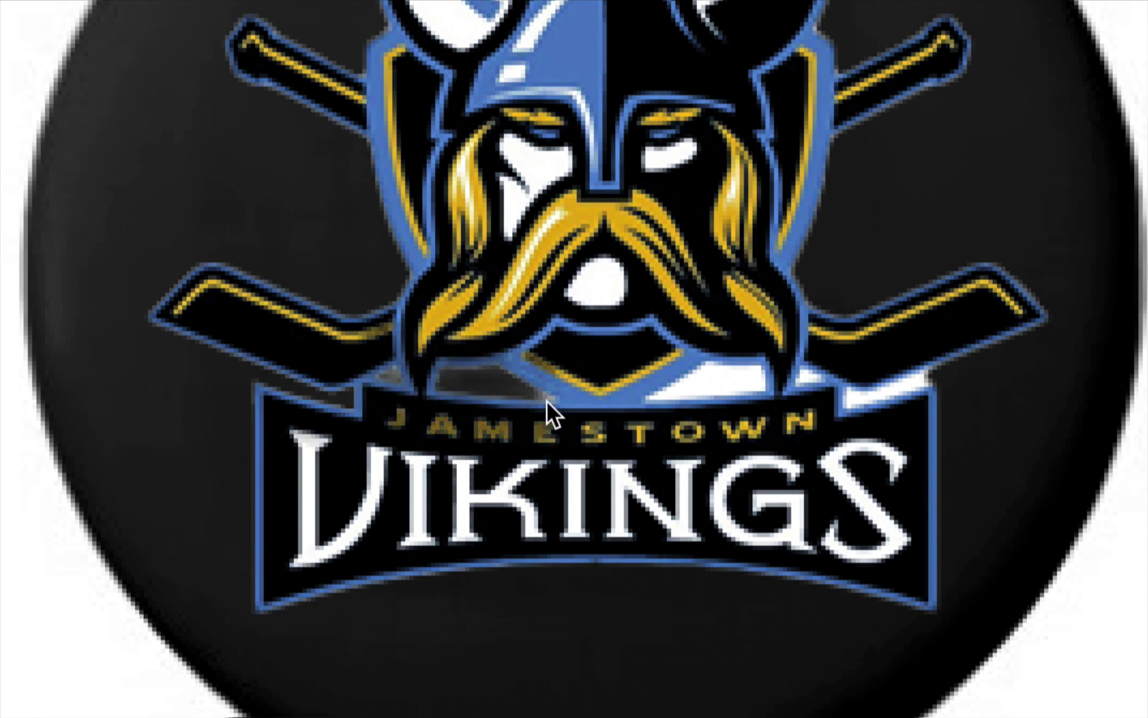
Reduce the Refine Edge Brush to 15 and brush over the white areas between the beard and banner on the logo's right side
key("bracketleft")
key("bracketleft")
key("bracketleft")
mouse_move(538, 391)
left_mouse_down()
mouse_move(458, 368)
mouse_move(563, 398)
mouse_move(681, 397)
mouse_move(653, 388)
mouse_move(656, 398)
mouse_move(722, 364)
mouse_move(770, 372)
mouse_move(663, 393)
mouse_move(840, 392)
mouse_move(808, 383)
mouse_move(849, 409)
mouse_move(918, 376)
mouse_move(917, 386)
mouse_move(842, 403)
mouse_move(803, 378)
mouse_move(719, 378)
mouse_move(759, 393)
mouse_move(759, 378)
mouse_move(658, 393)
left_mouse_up()
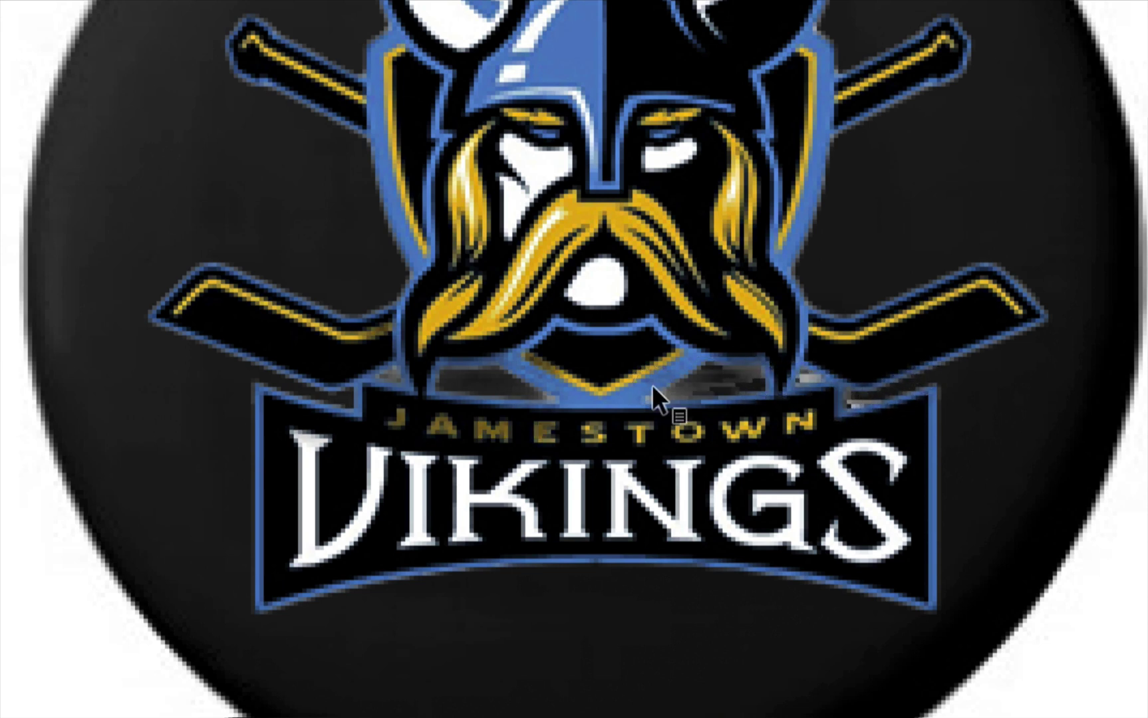
key("]")
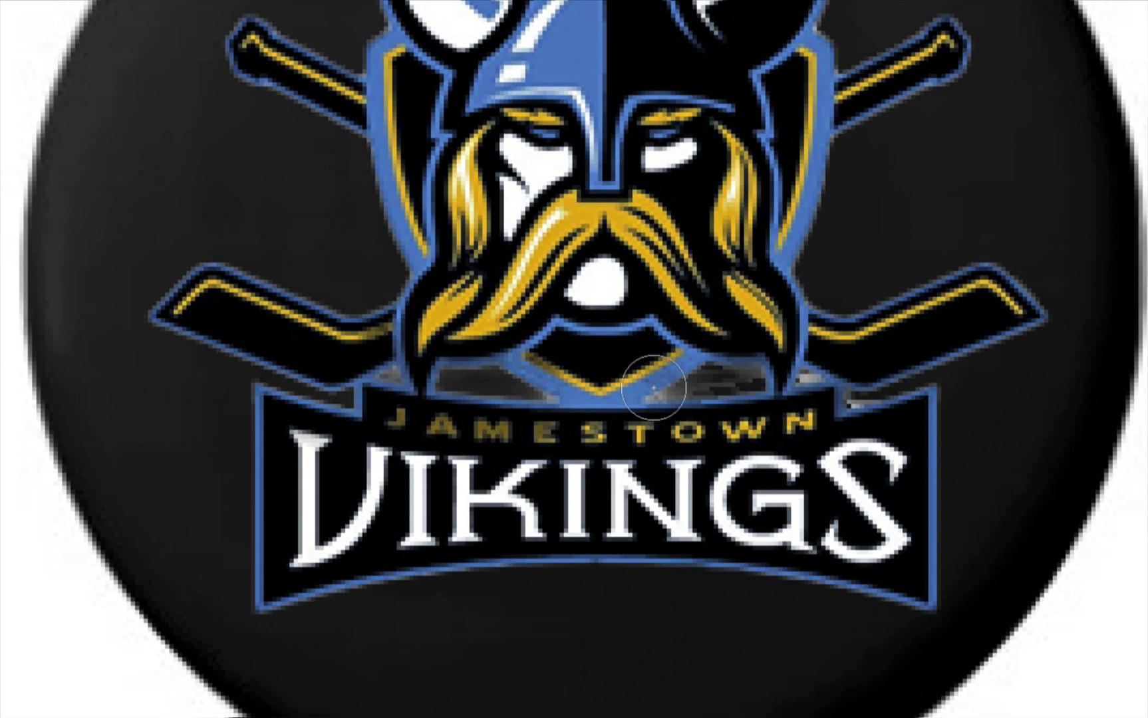
mouse_move(658, 387)
left_mouse_down()
mouse_move(742, 372)
mouse_move(832, 376)
left_mouse_up()
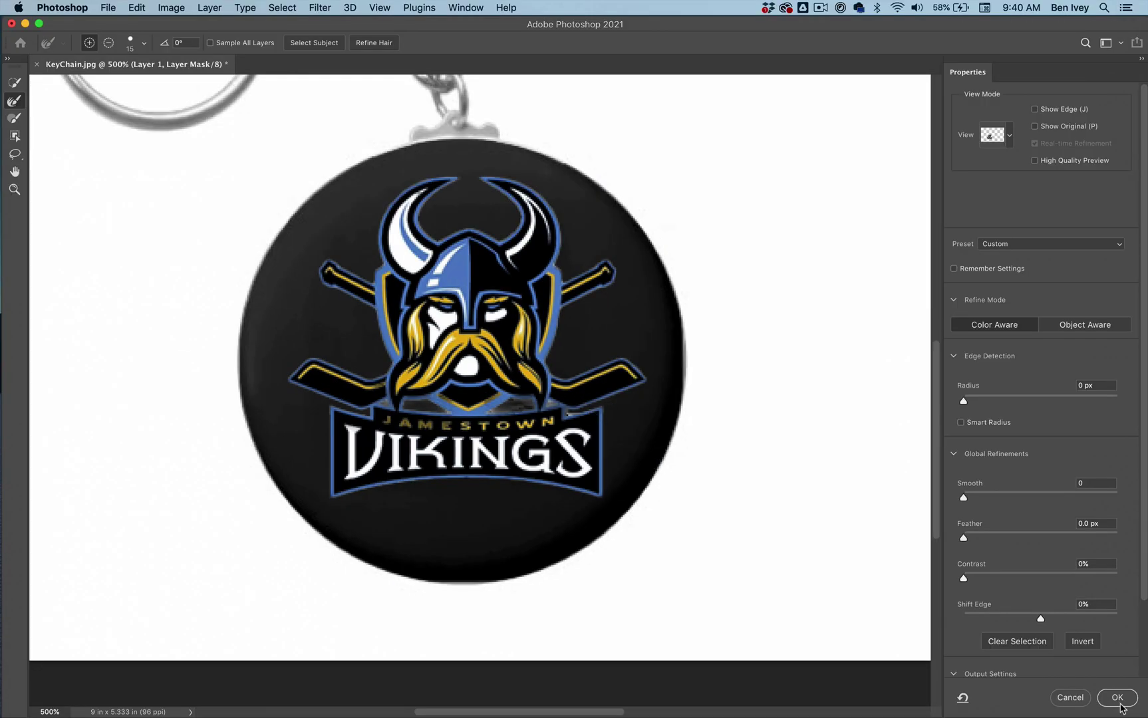
Output the refined selection as a Layer Mask and shift the logo slightly down and to the left on the keychain
scroll(1100, 562, "down", 3)
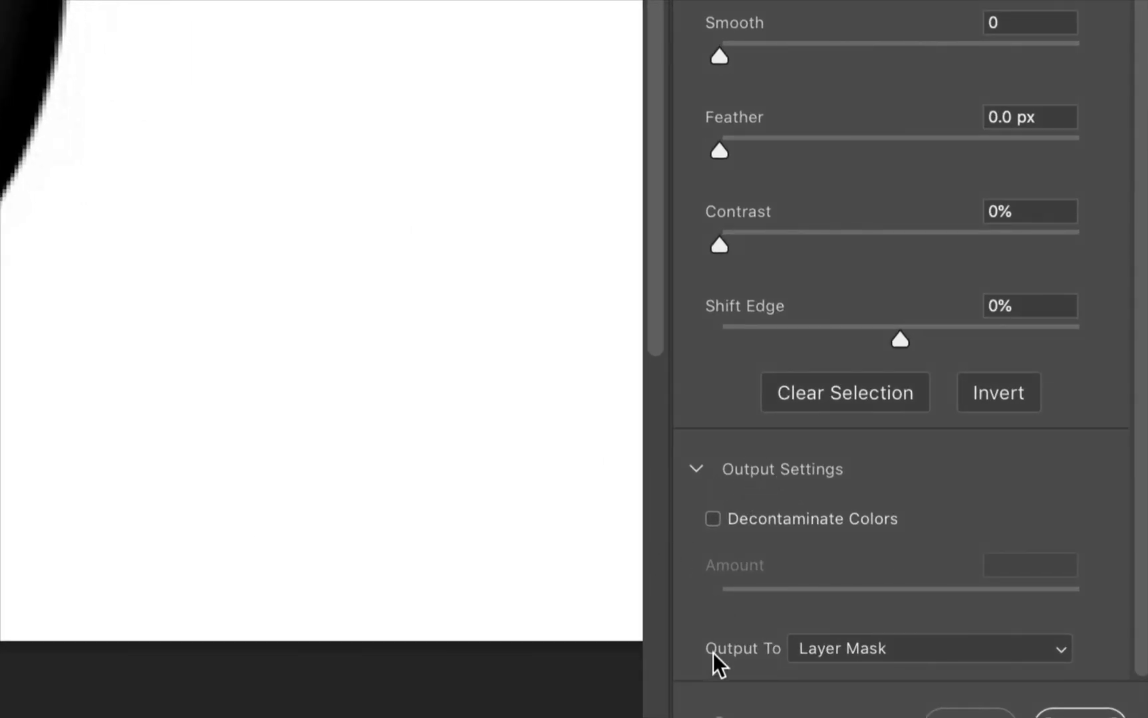
left_click(814, 649)
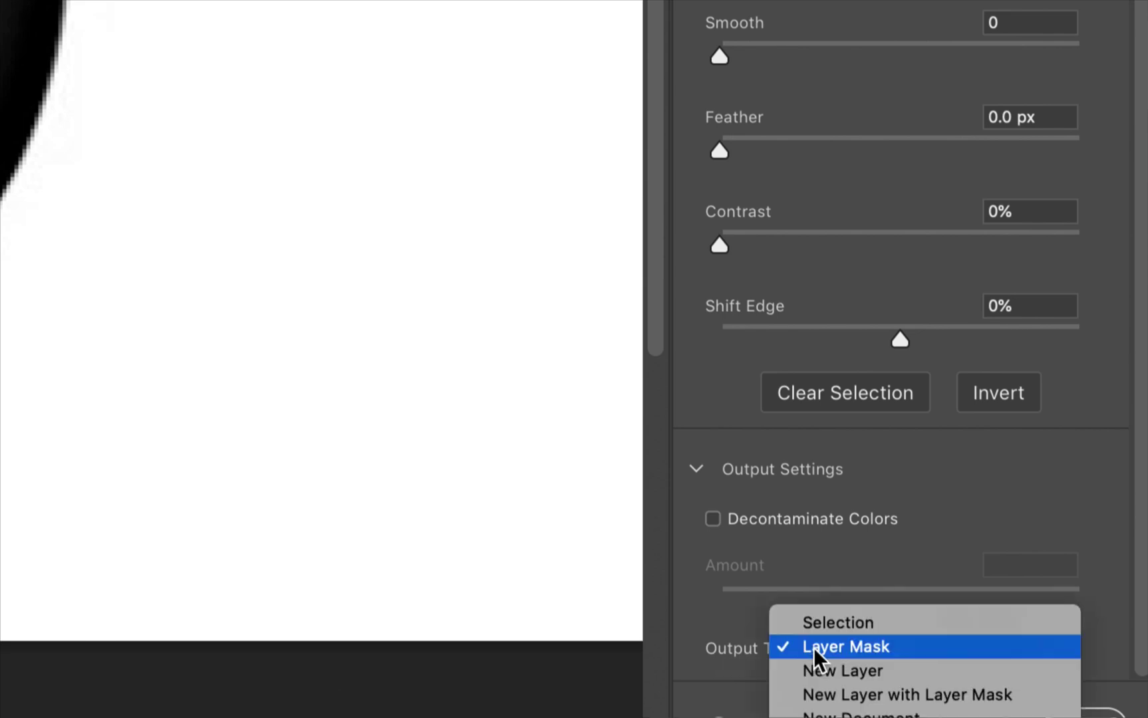
left_click(813, 648)
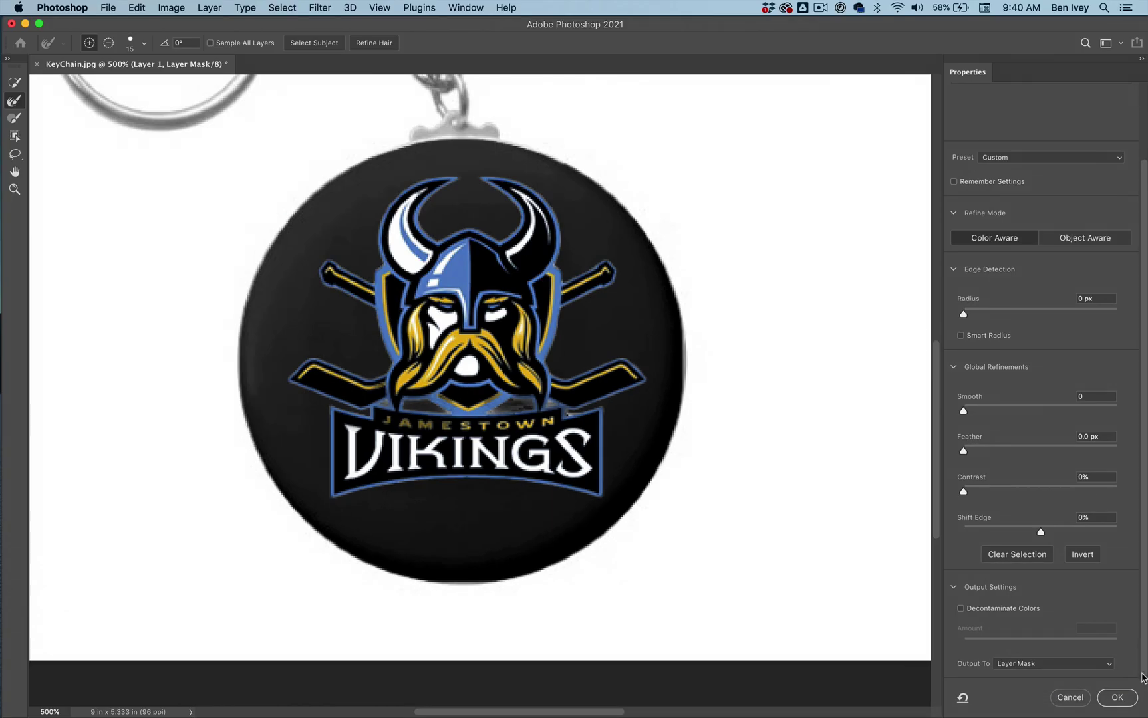
left_click(1116, 697)
key("super+0")
key("super+minus")
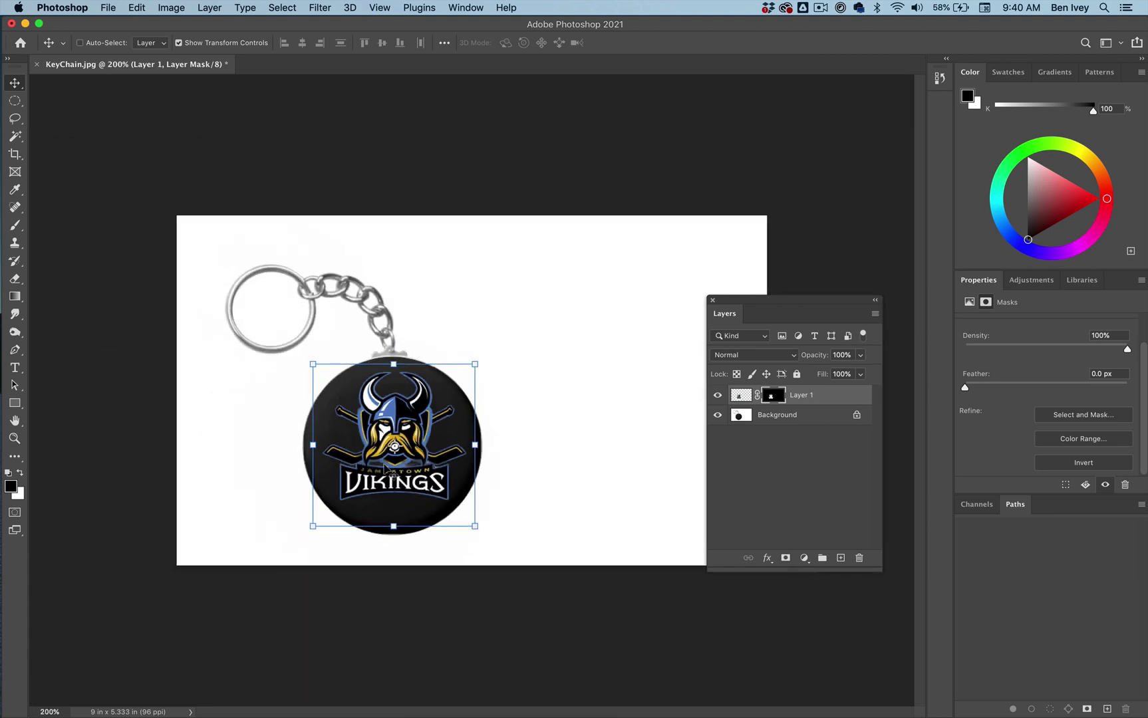
left_click_drag(427, 491, 424, 496)
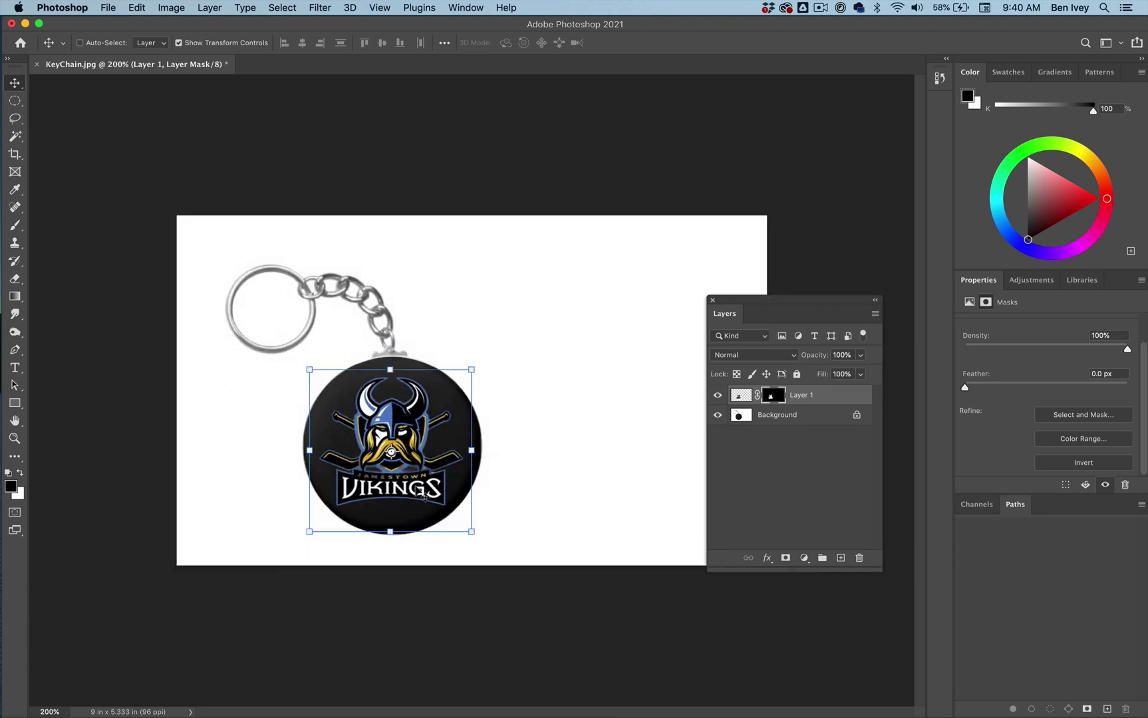
Paint black on the logo's layer mask with a 4 px brush to hide the grey remnants below the beard, including its right end
key("super+plus")
key("super+plus")
key("super+plus")
key("super+plus")
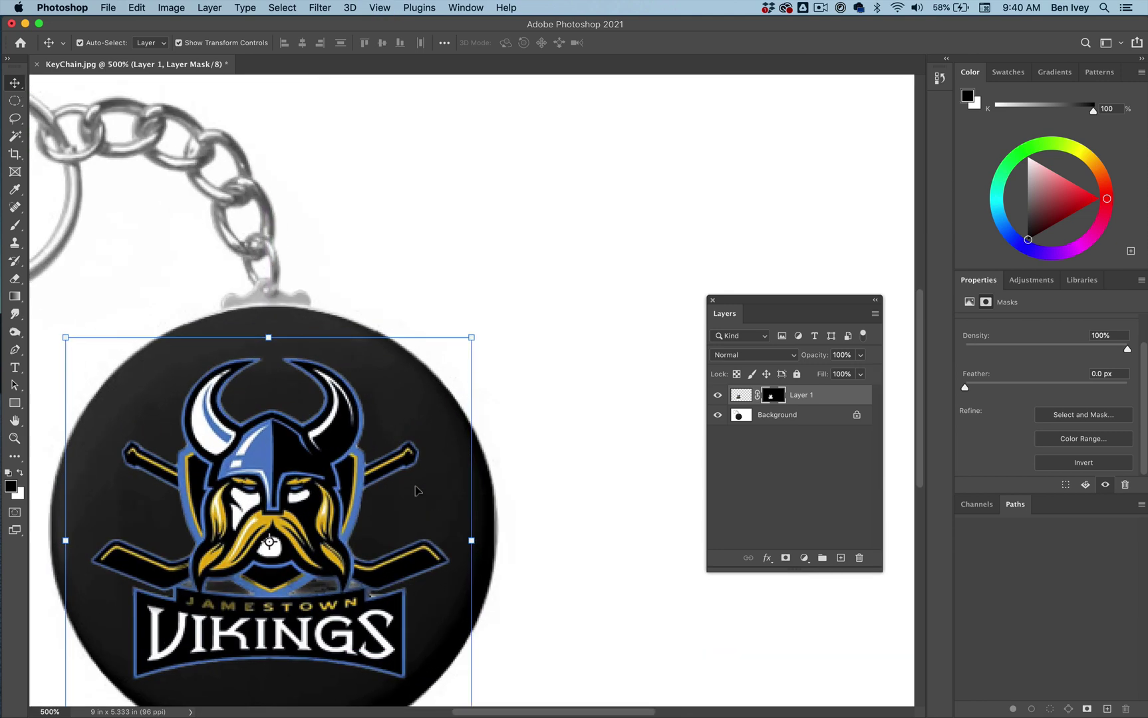
key("super+plus")
key("super+plus")
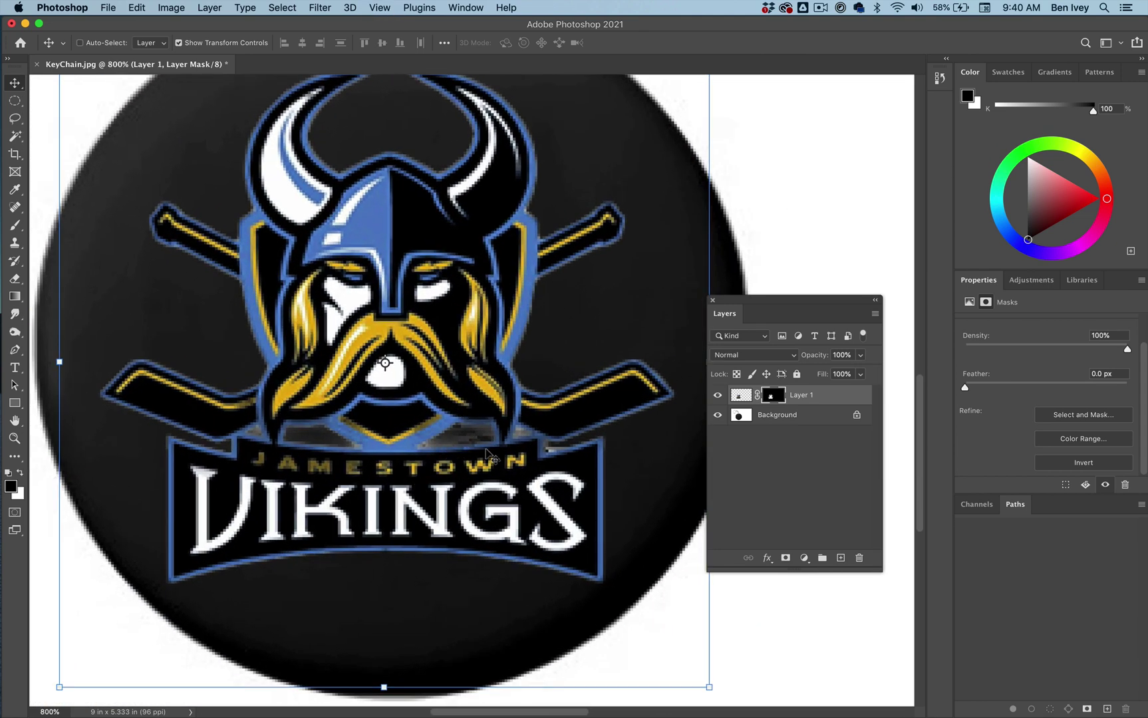
left_click(16, 227)
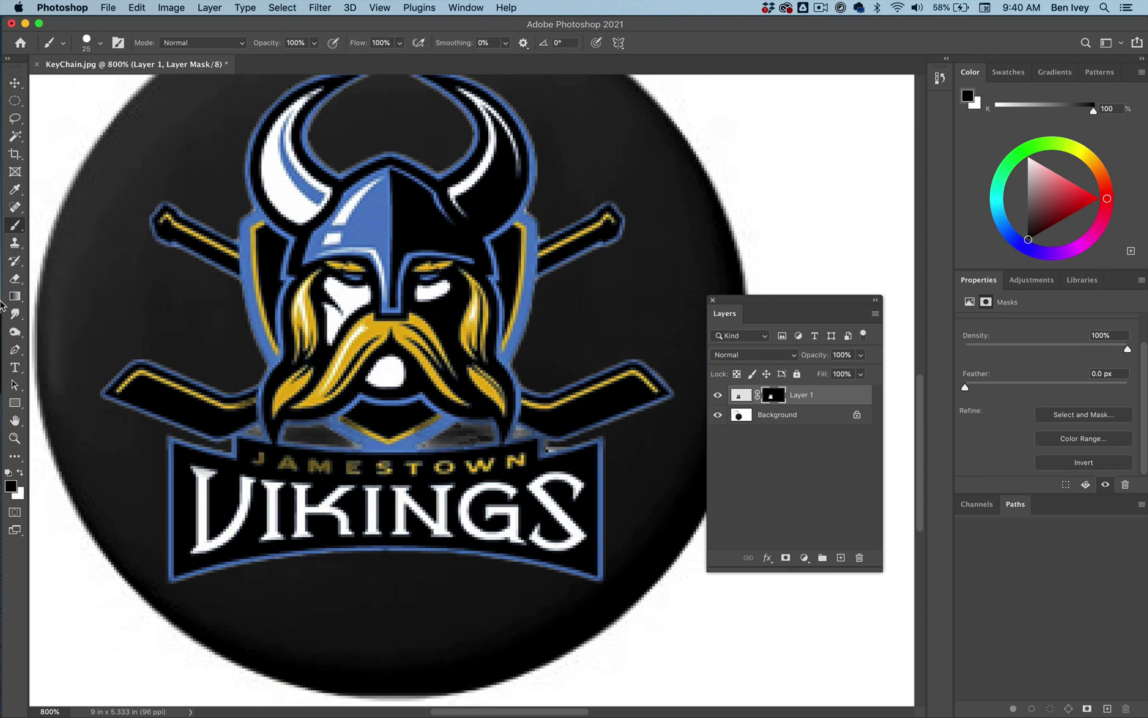
key("super+plus")
key("super+plus")
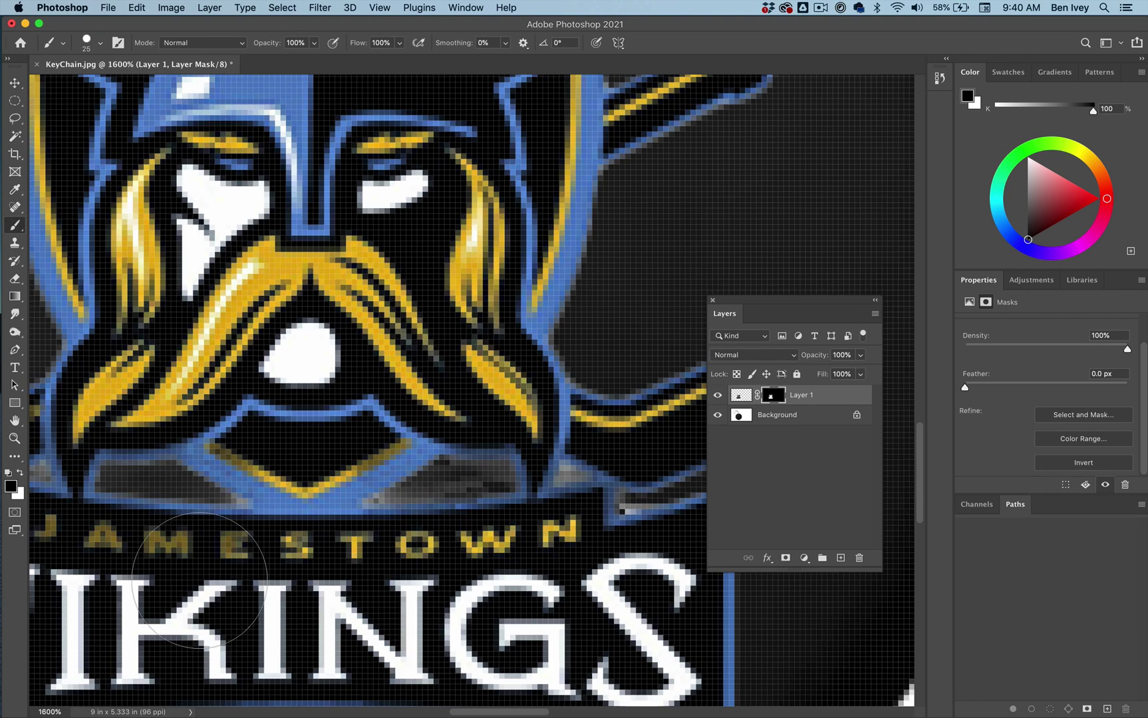
key("bracketleft")
key("bracketleft")
key("bracketleft")
key("bracketleft")
key("bracketleft")
key("bracketleft")
key("bracketleft")
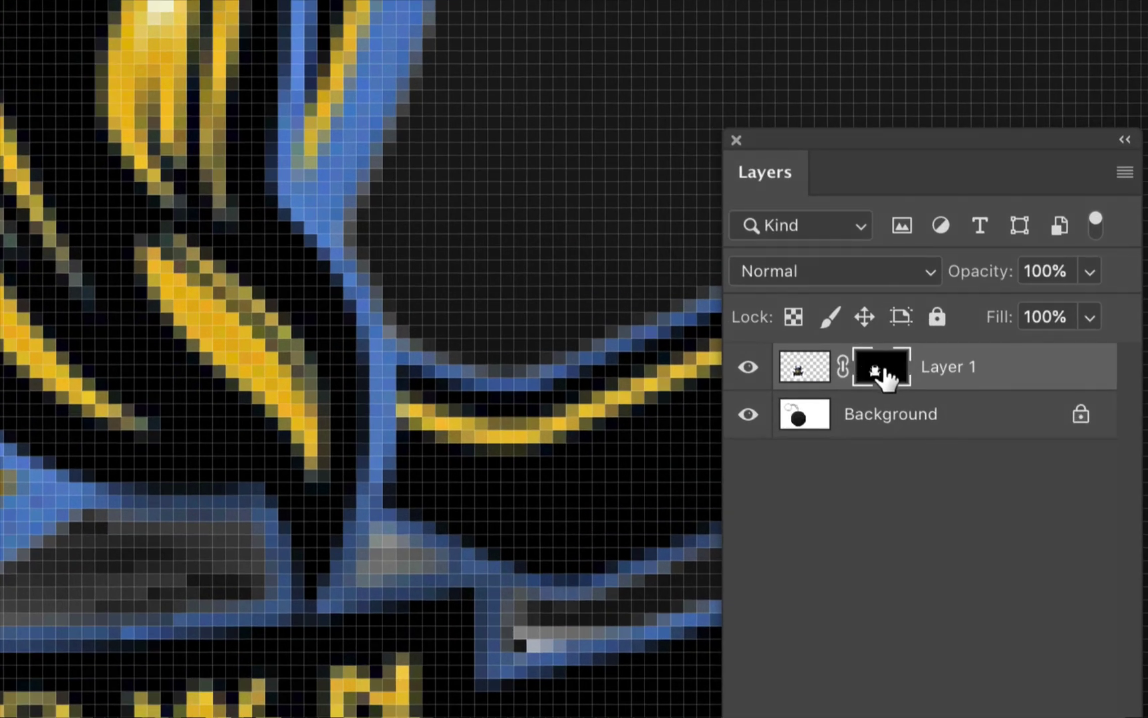
mouse_move(202, 560)
left_mouse_down()
mouse_move(126, 576)
mouse_move(189, 563)
mouse_move(120, 542)
mouse_move(229, 550)
mouse_move(223, 564)
mouse_move(99, 589)
mouse_move(30, 589)
left_mouse_up()
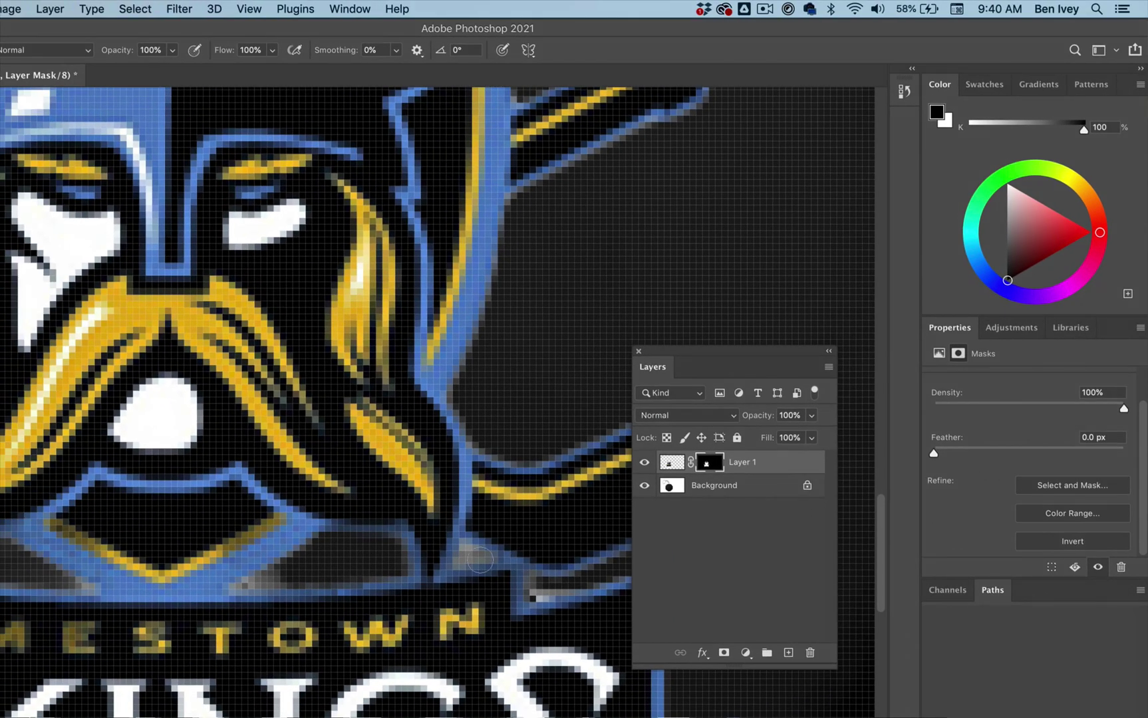
mouse_move(347, 579)
left_mouse_down()
mouse_move(330, 559)
mouse_move(356, 572)
left_mouse_up()
mouse_move(484, 561)
left_mouse_down()
mouse_move(395, 576)
mouse_move(404, 565)
mouse_move(387, 559)
mouse_move(251, 585)
mouse_move(294, 586)
mouse_move(287, 567)
mouse_move(324, 569)
mouse_move(236, 541)
mouse_move(203, 557)
mouse_move(208, 569)
mouse_move(310, 580)
mouse_move(234, 558)
mouse_move(365, 592)
left_mouse_up()
Paint black on the mask over the remaining grey patches beside the beard's left tip, above the banner
scroll(262, 572, "left", 8)
left_click_drag(106, 547, 121, 555)
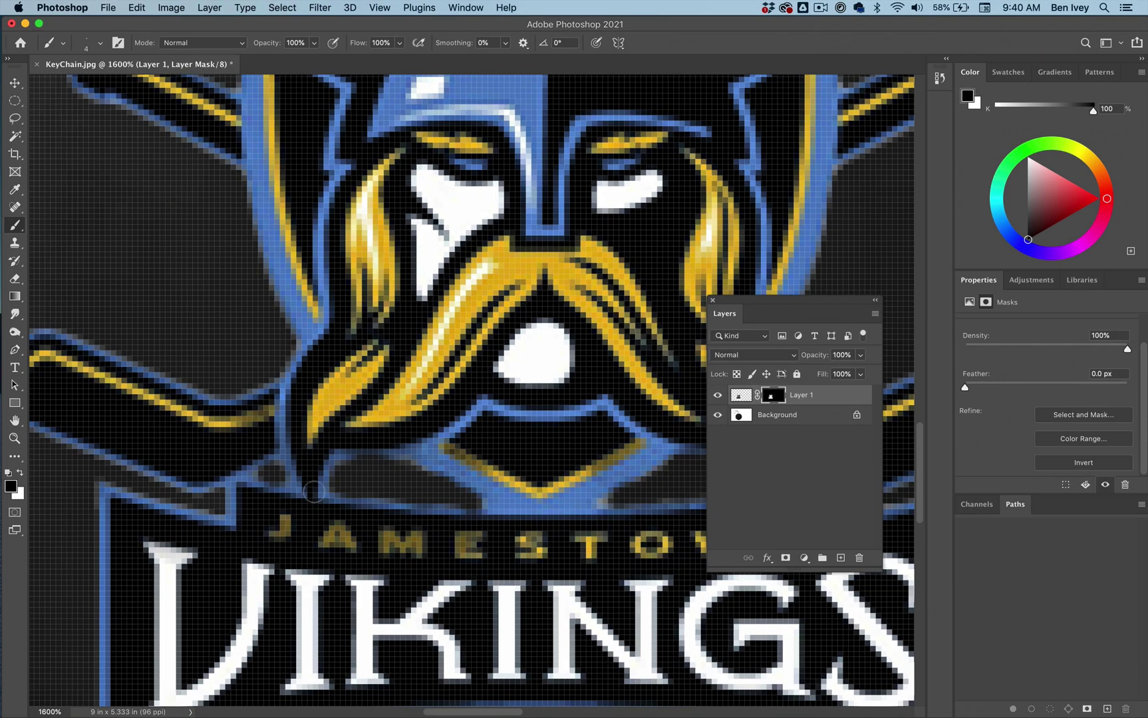
key("super+0")
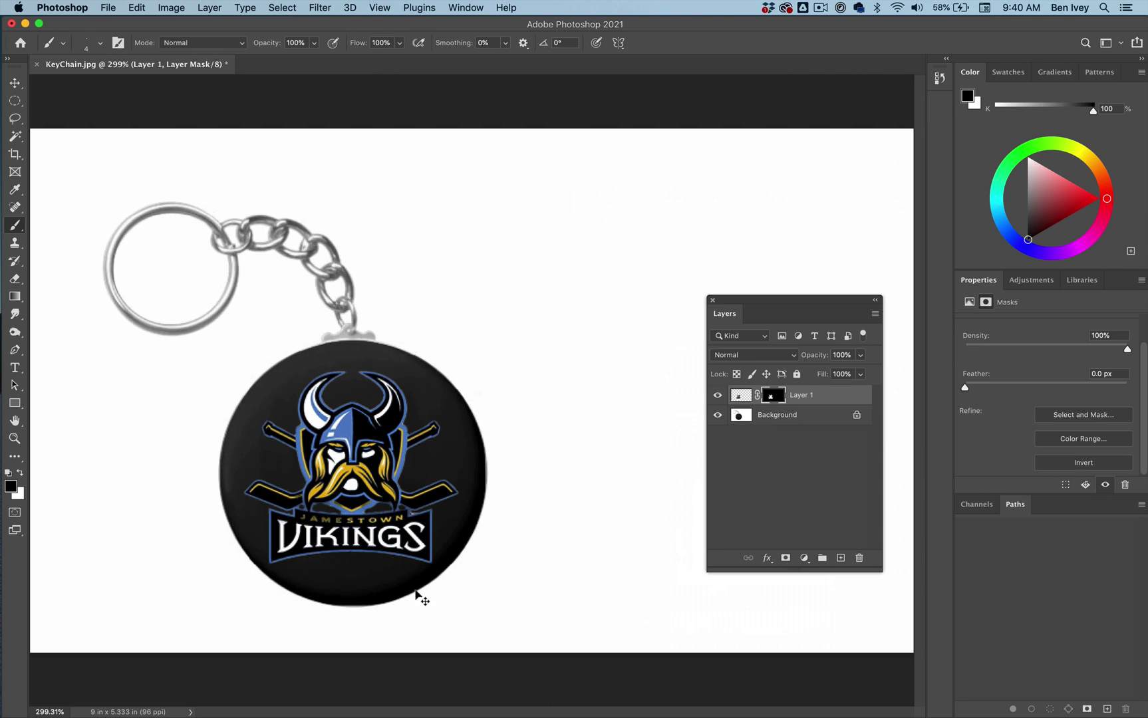
Paint white on the mask to bring back part of the white logo area below the left side of the beard
key("super+equal")
key("super+equal")
key("super+equal")
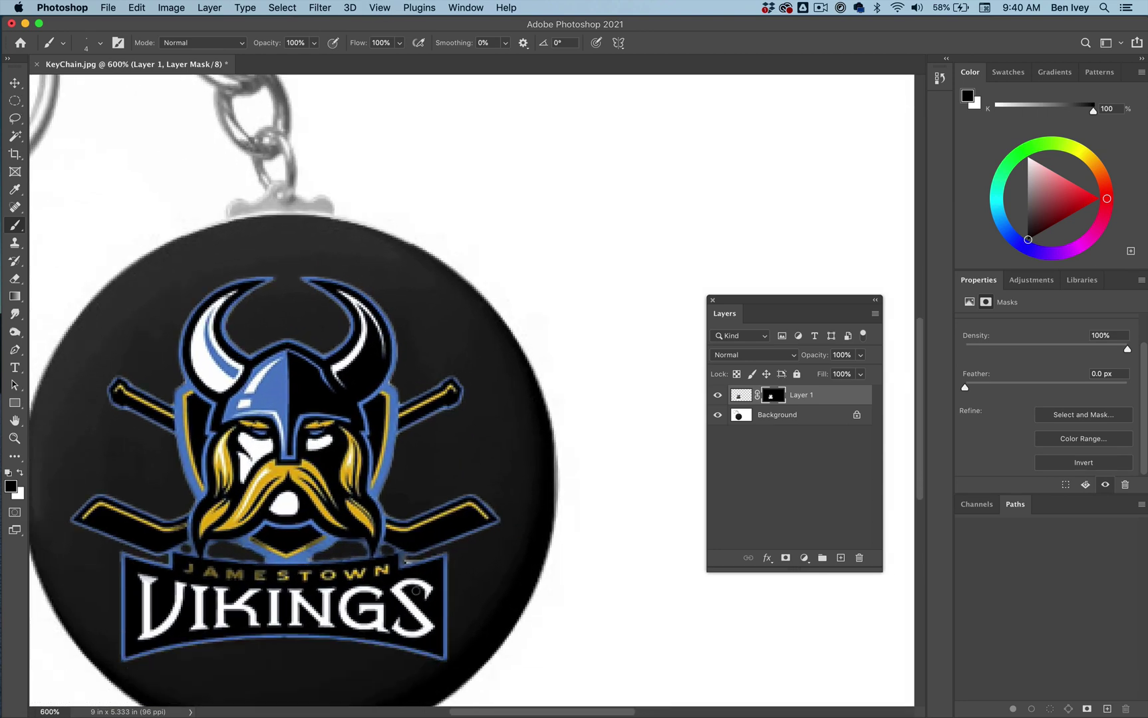
key("super+equal")
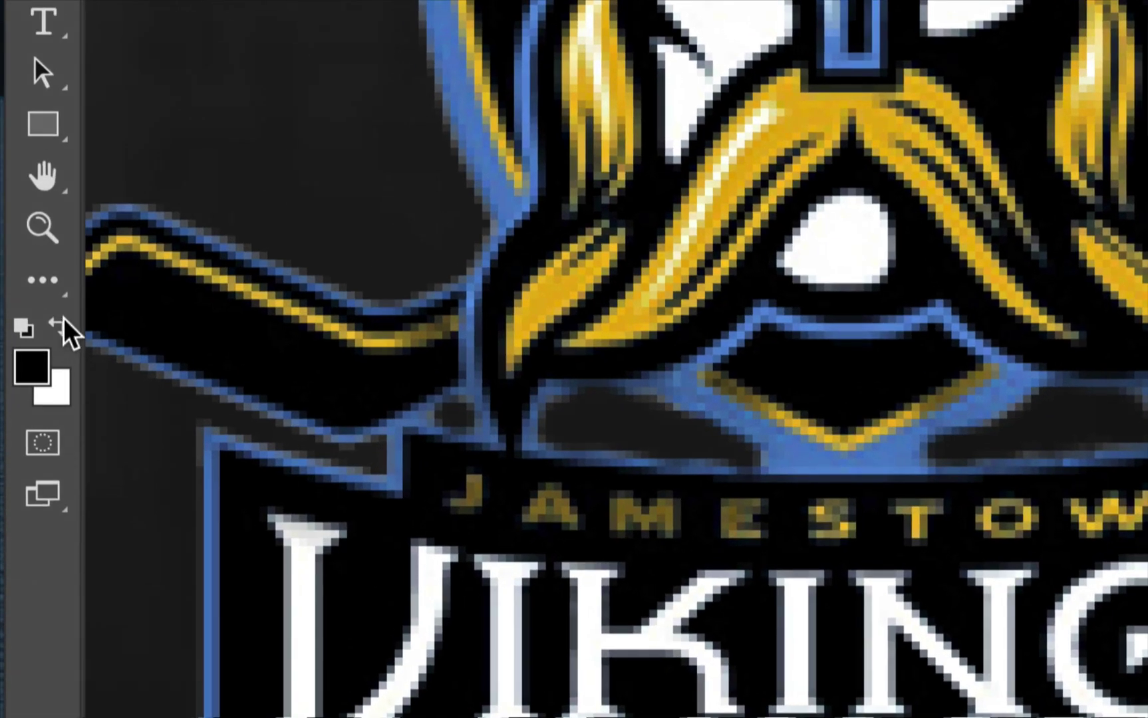
left_click(20, 473)
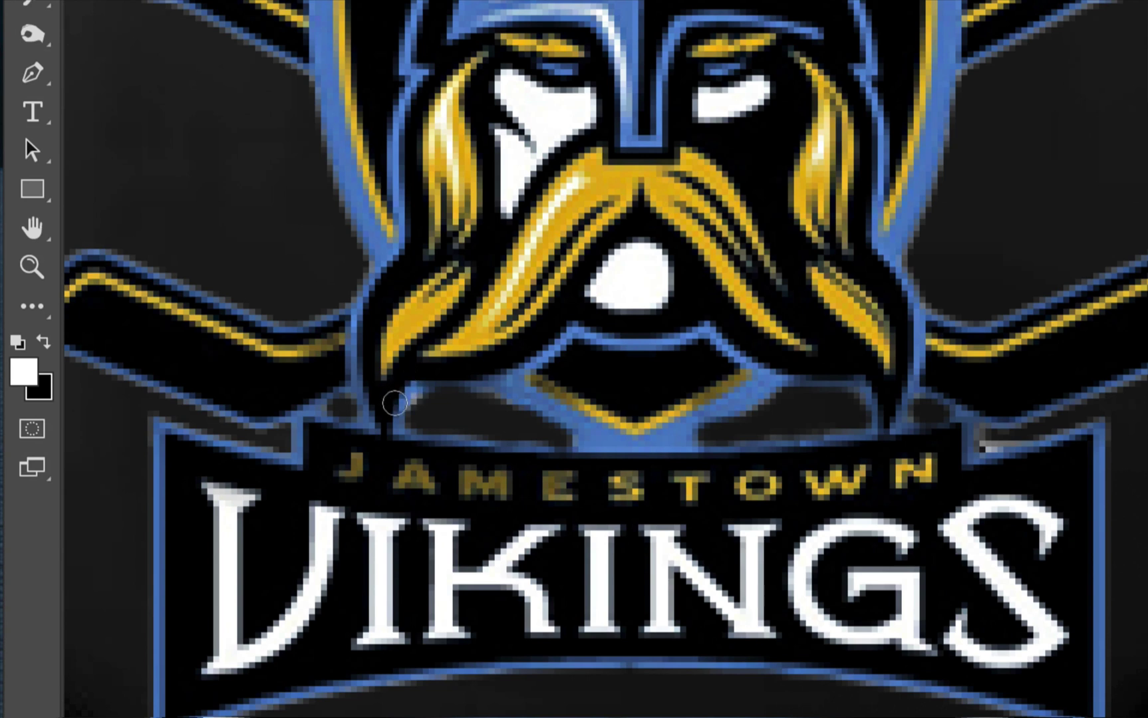
mouse_move(394, 402)
left_mouse_down()
mouse_move(394, 436)
mouse_move(433, 452)
mouse_move(411, 444)
mouse_move(586, 443)
mouse_move(554, 401)
mouse_move(490, 392)
mouse_move(582, 436)
left_mouse_up()
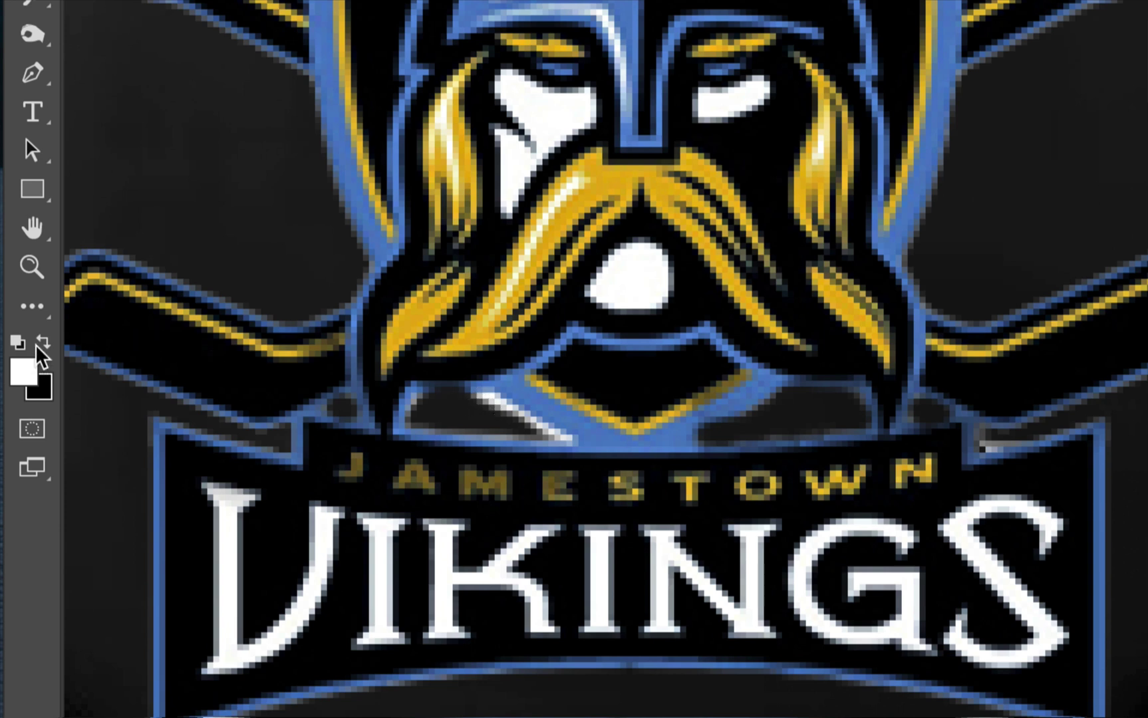
Switch the foreground colour back to black and paint over the restored white area on the mask to hide it again
left_click(38, 345)
mouse_move(466, 405)
left_mouse_down()
mouse_move(526, 435)
mouse_move(542, 430)
mouse_move(499, 402)
mouse_move(569, 439)
mouse_move(469, 424)
left_mouse_up()
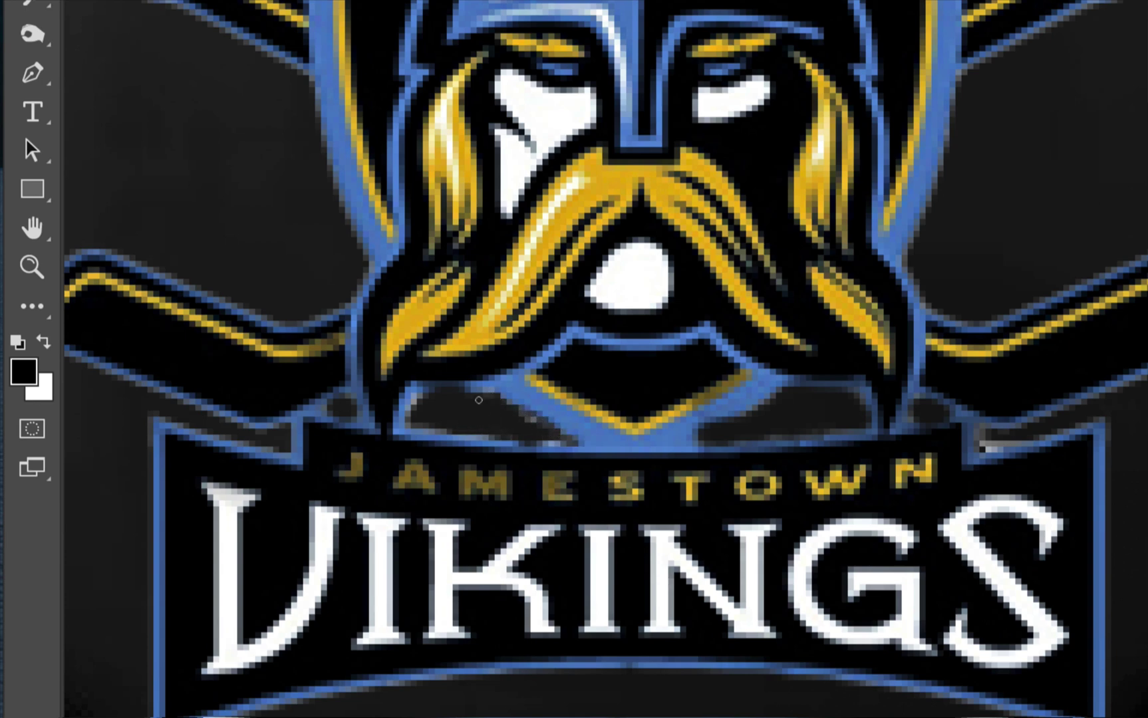
key("super+minus")
key("super+minus")
key("super+minus")
key("super+minus")
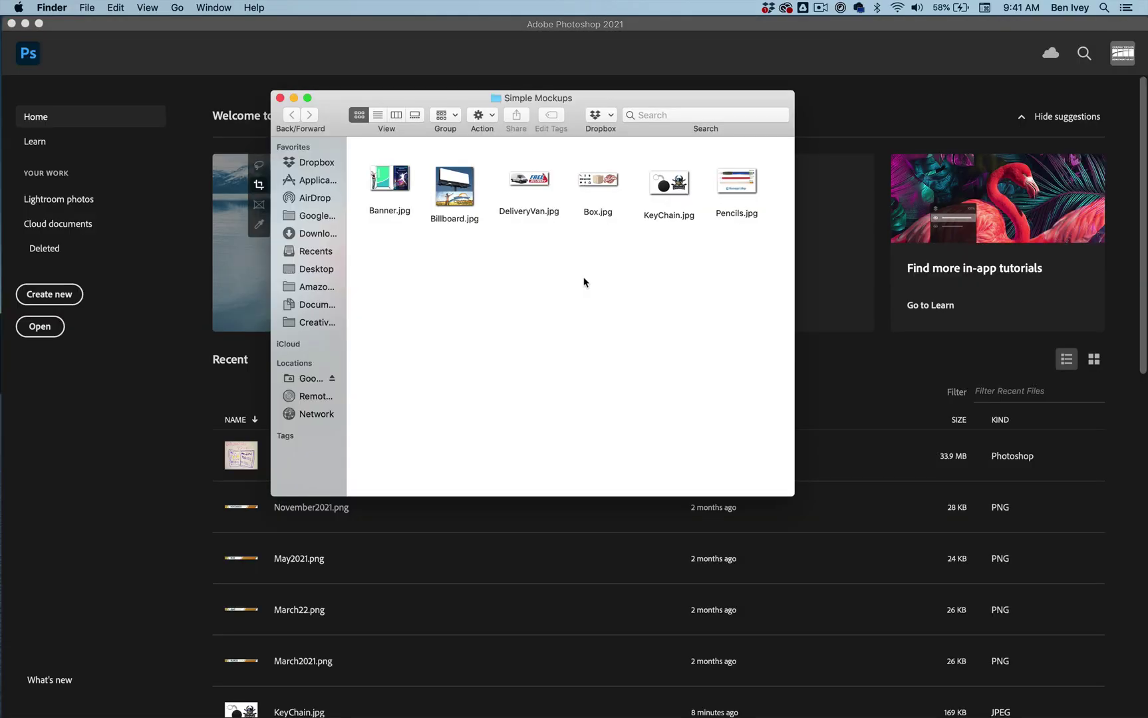
Preview Pencils.jpg in the Simple Mockups folder and open it in Photoshop
left_click(755, 193)
key("space")
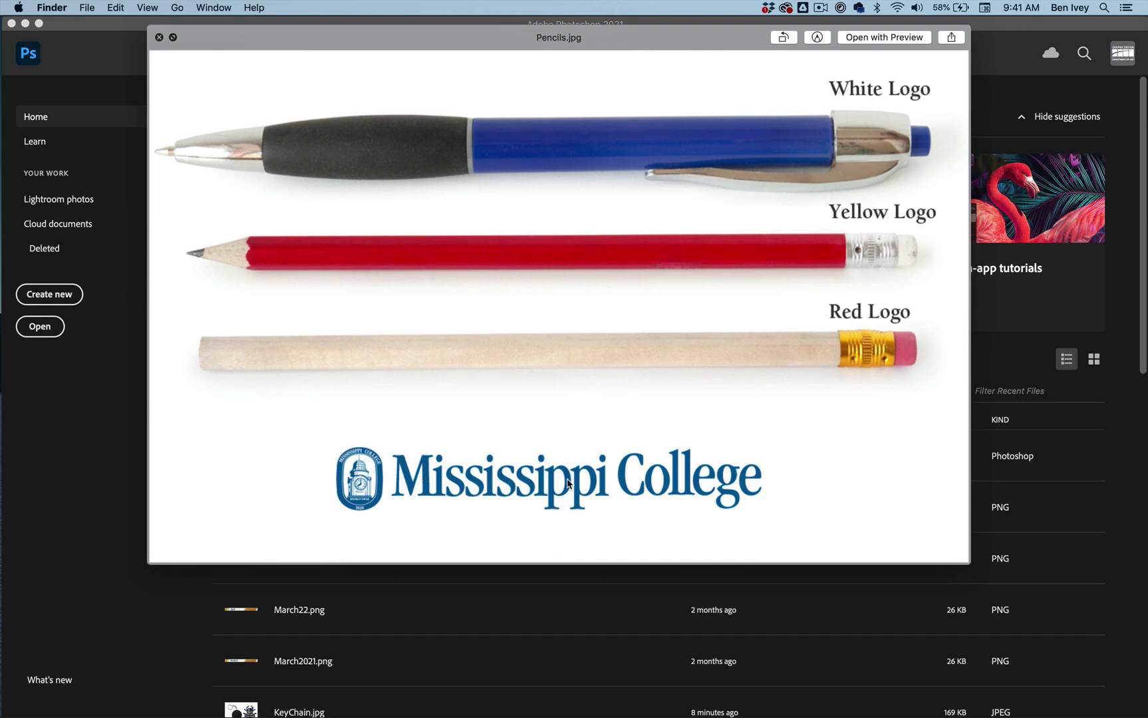
key("space")
left_click_drag(730, 197, 817, 562)
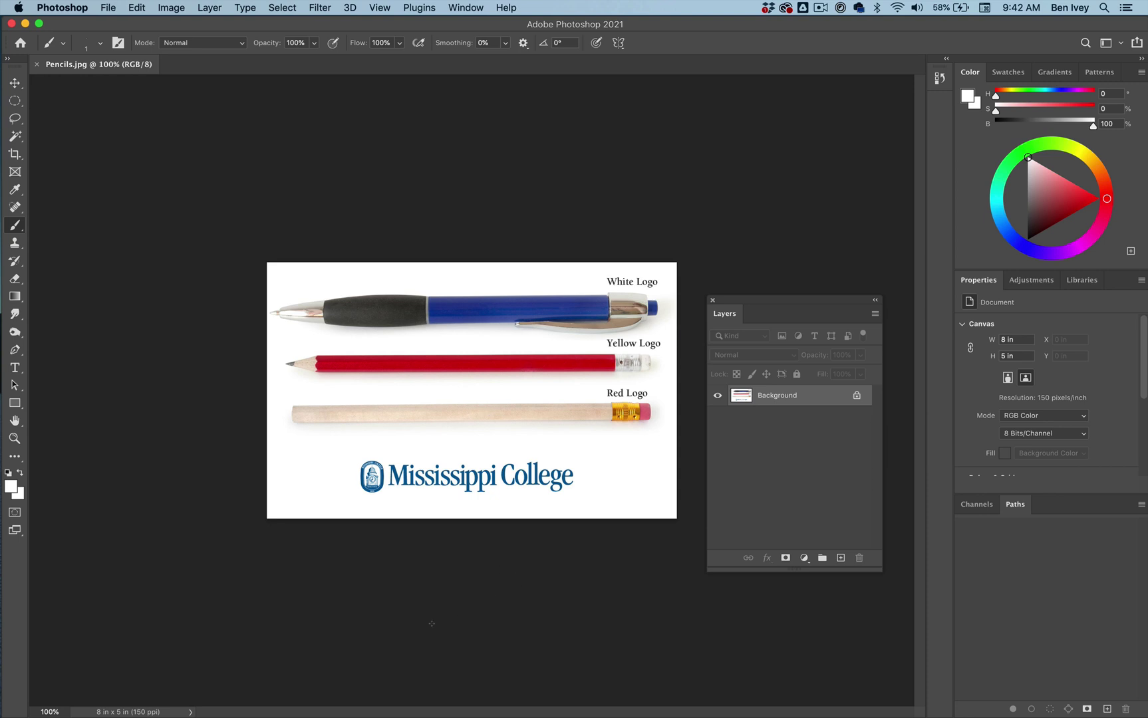
Cut the Mississippi College logo out of the background with a rectangular selection and paste it as a new layer
scroll(413, 624, "up", 4)
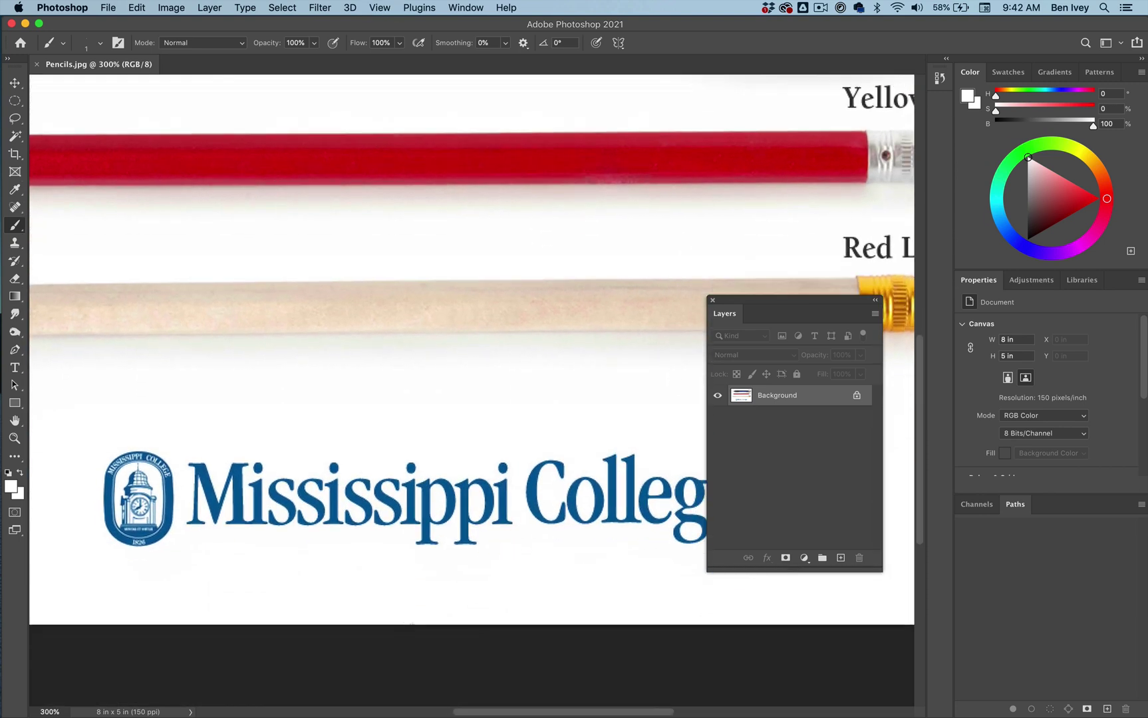
left_click(15, 101)
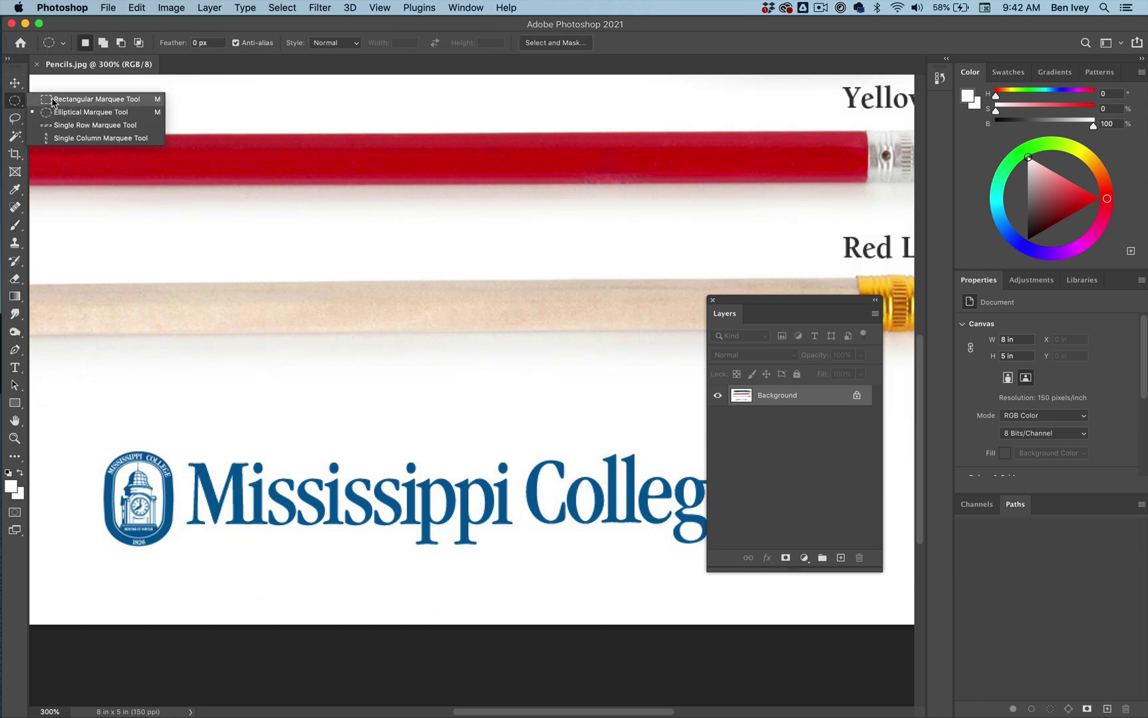
left_click(63, 95)
left_click_drag(75, 421, 831, 585)
left_click_drag(771, 303, 924, 223)
key("super+x")
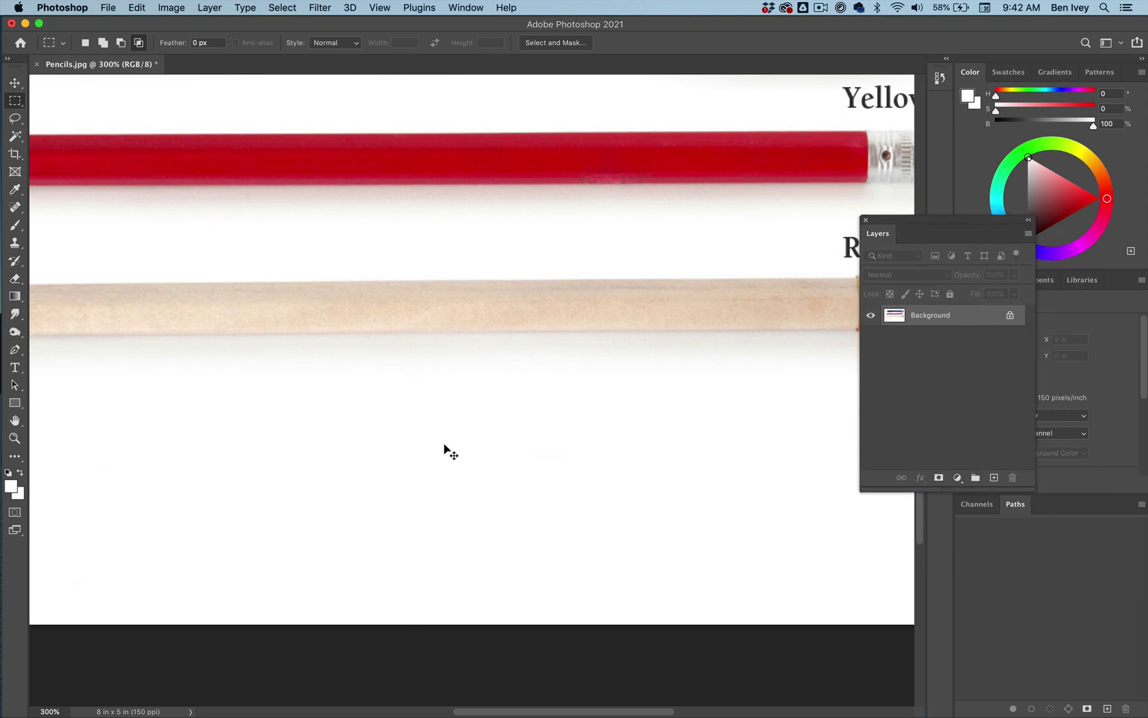
key("super+v")
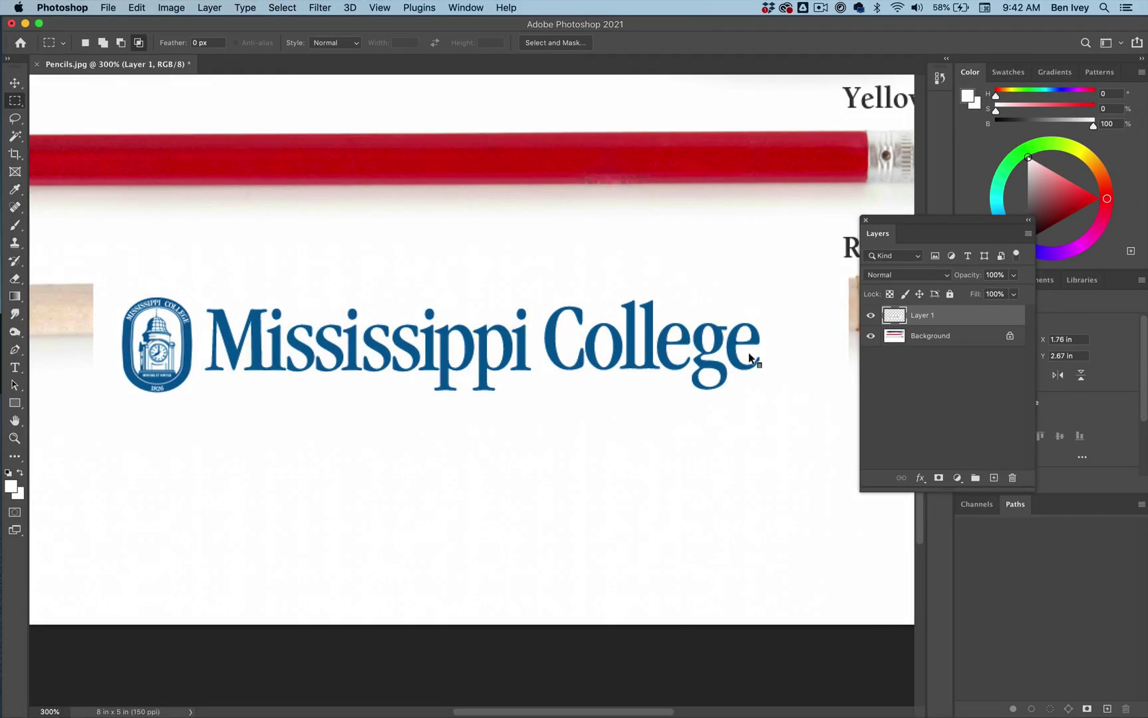
Rename the pasted logo layer as Red Logo
scroll(339, 399, "right", 5)
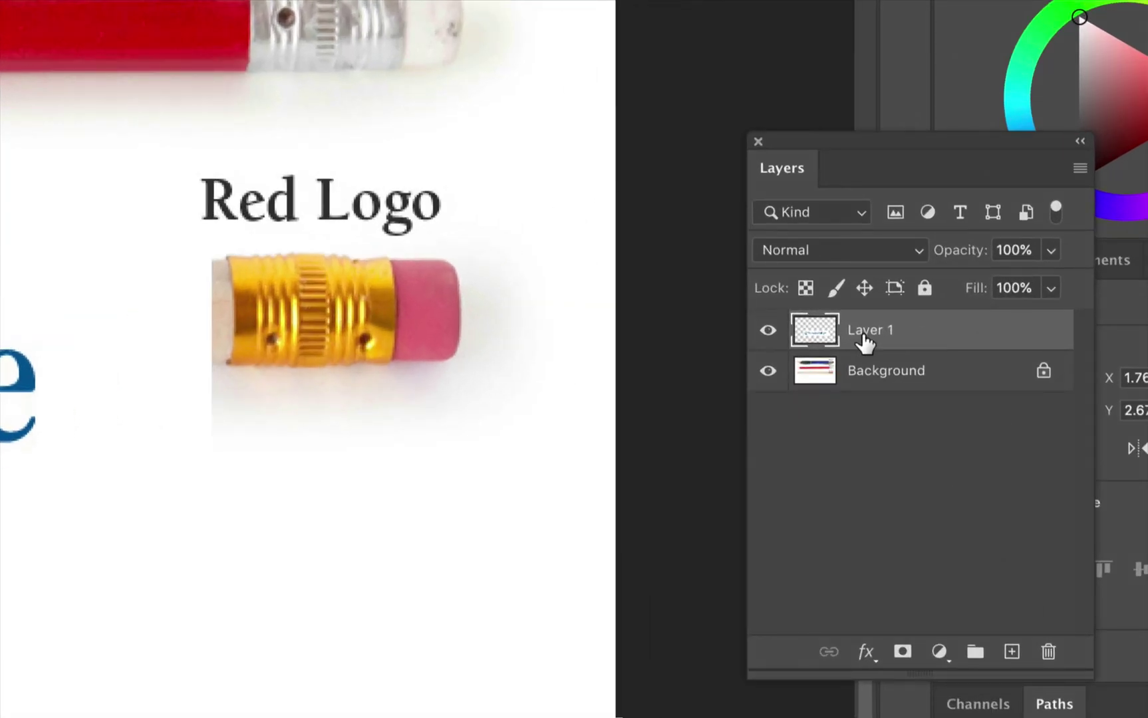
double_click(920, 317)
type("Red ")
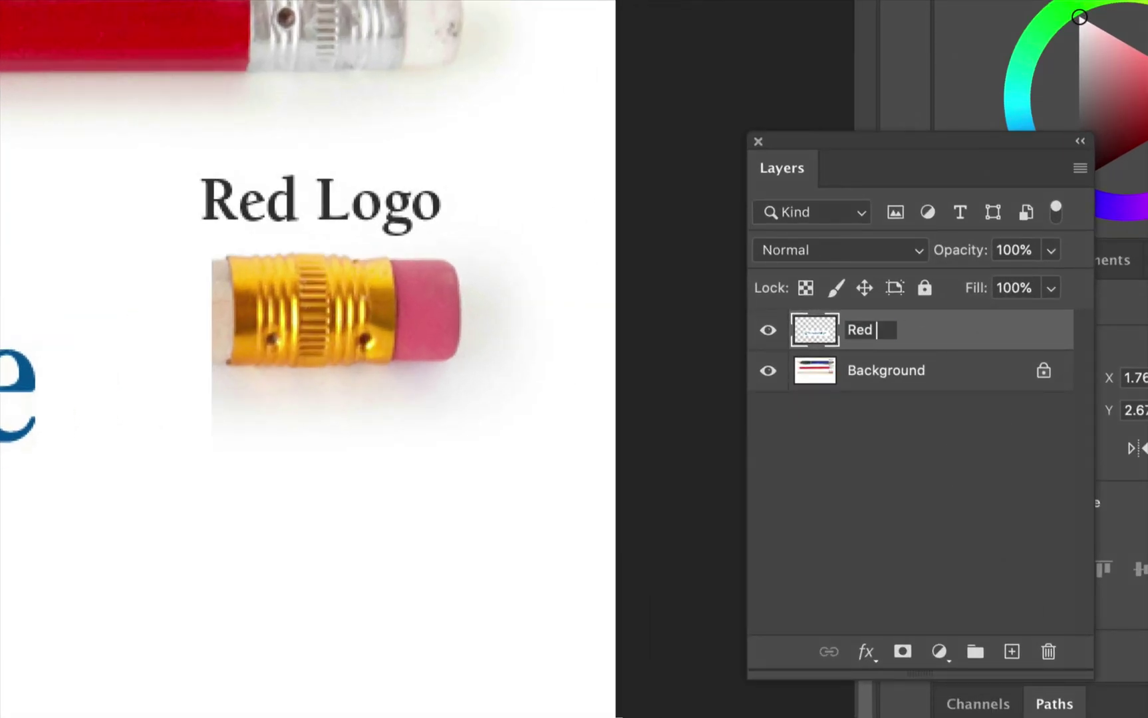
type("Logo")
key("Return")
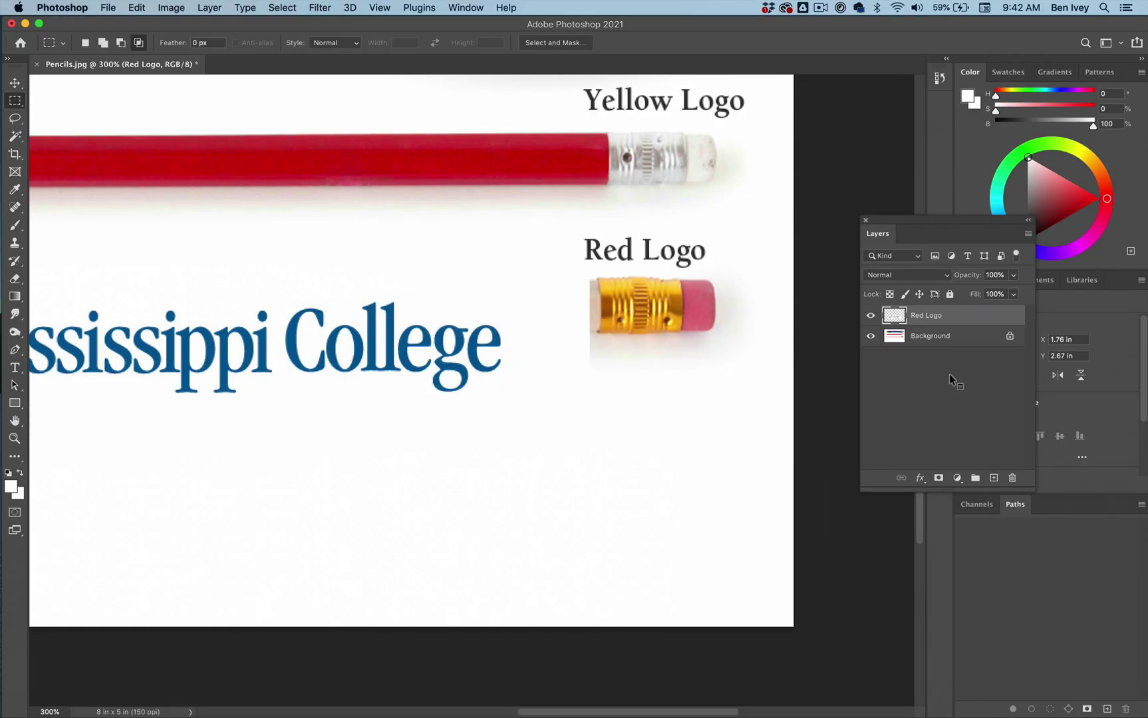
Duplicate the logo layer upward onto the red pencil and rename the copy as Yellow Logo
key("v")
scroll(339, 366, "left", 10)
scroll(340, 366, "up", 2)
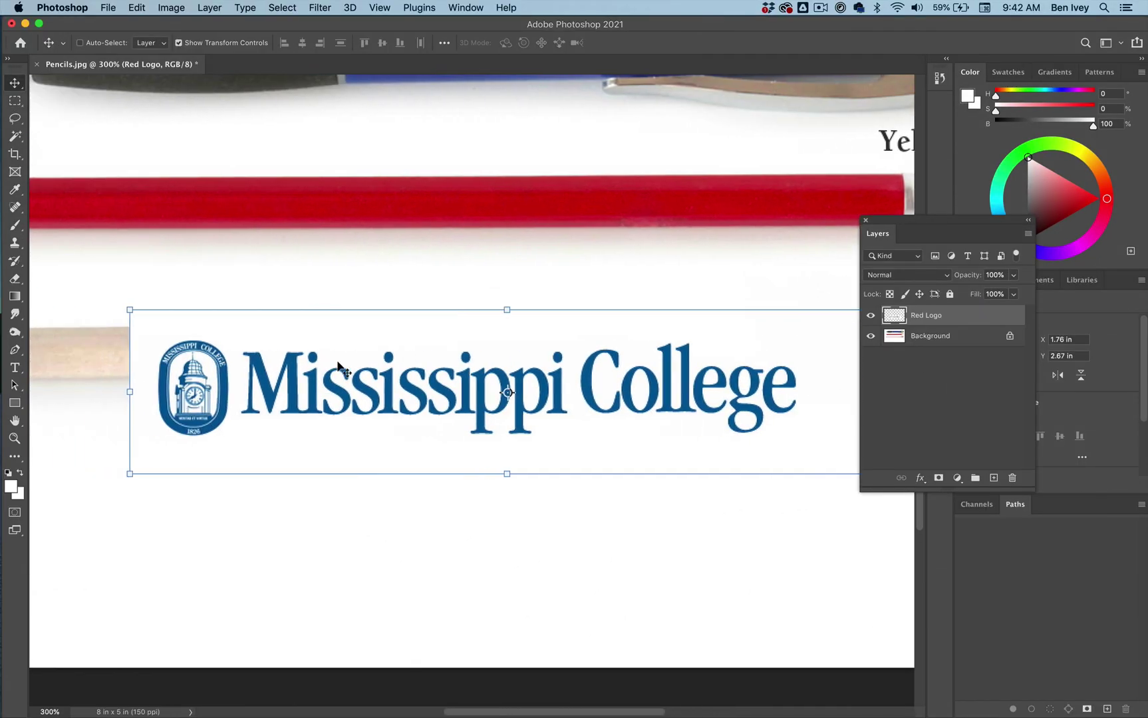
right_click(413, 415)
mouse_move(407, 380)
left_mouse_down()
mouse_move(401, 261)
mouse_move(386, 390)
mouse_move(403, 392)
mouse_move(394, 228)
left_mouse_up()
scroll(394, 228, "up", 2)
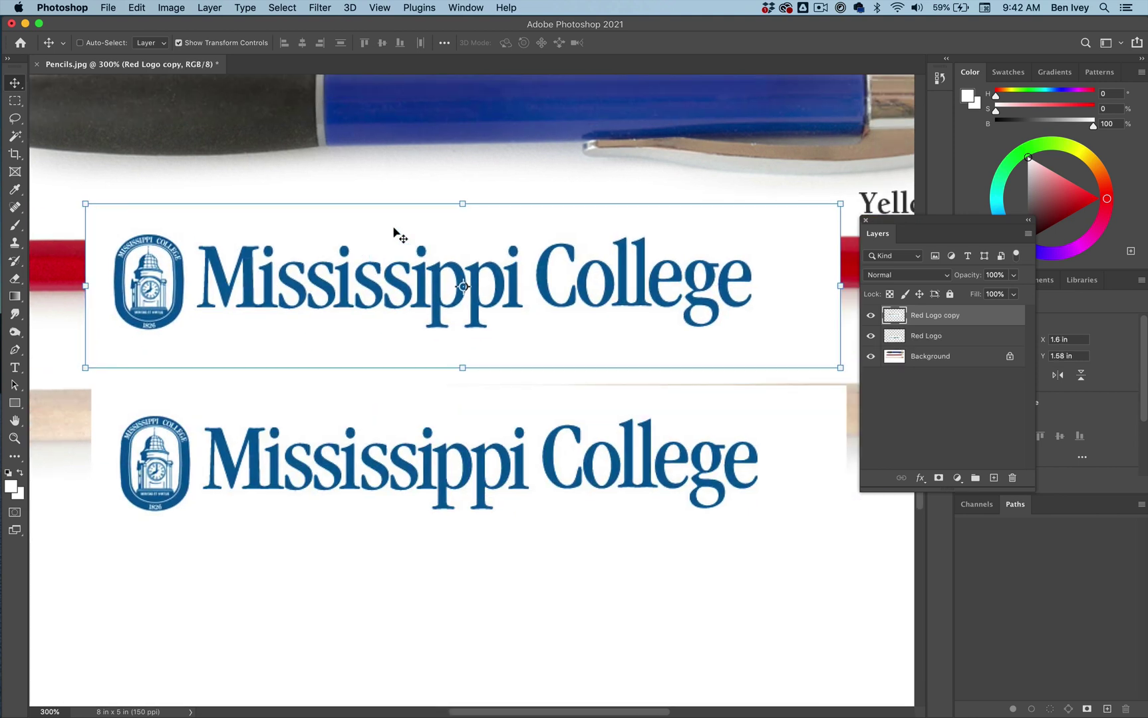
double_click(935, 316)
type("Yellow")
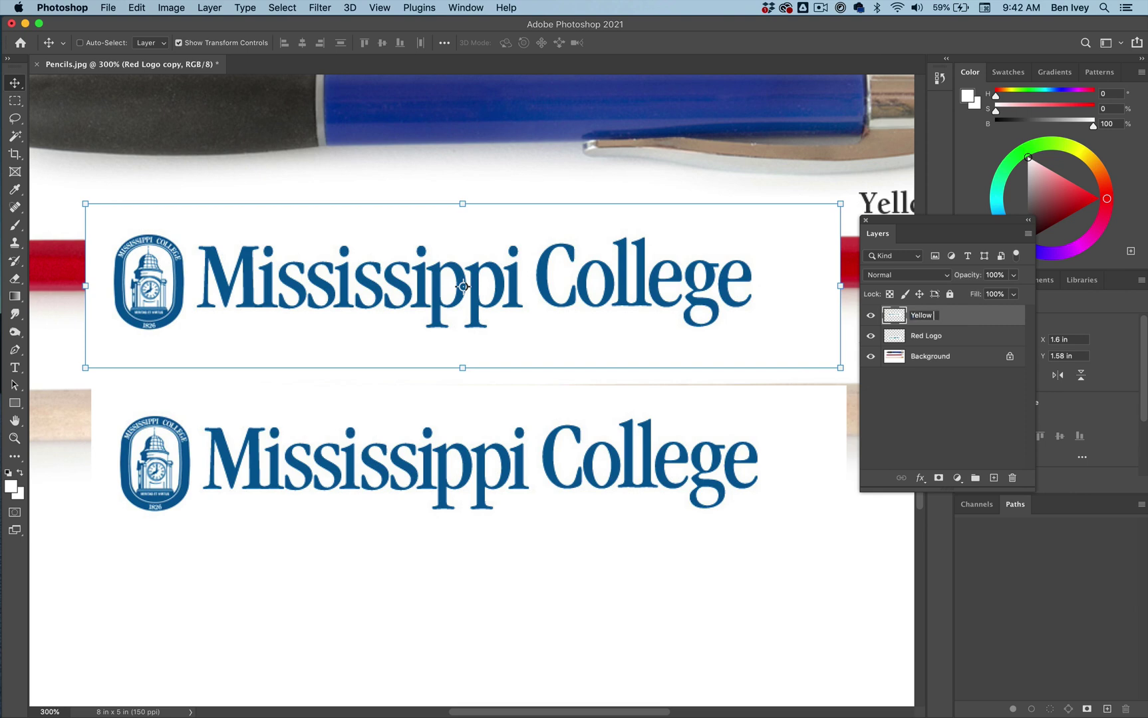
type(" Logo")
key("Return")
Duplicate the Yellow Logo layer upward onto the blue pen and rename the copy as White Logo
scroll(753, 392, "up", 5)
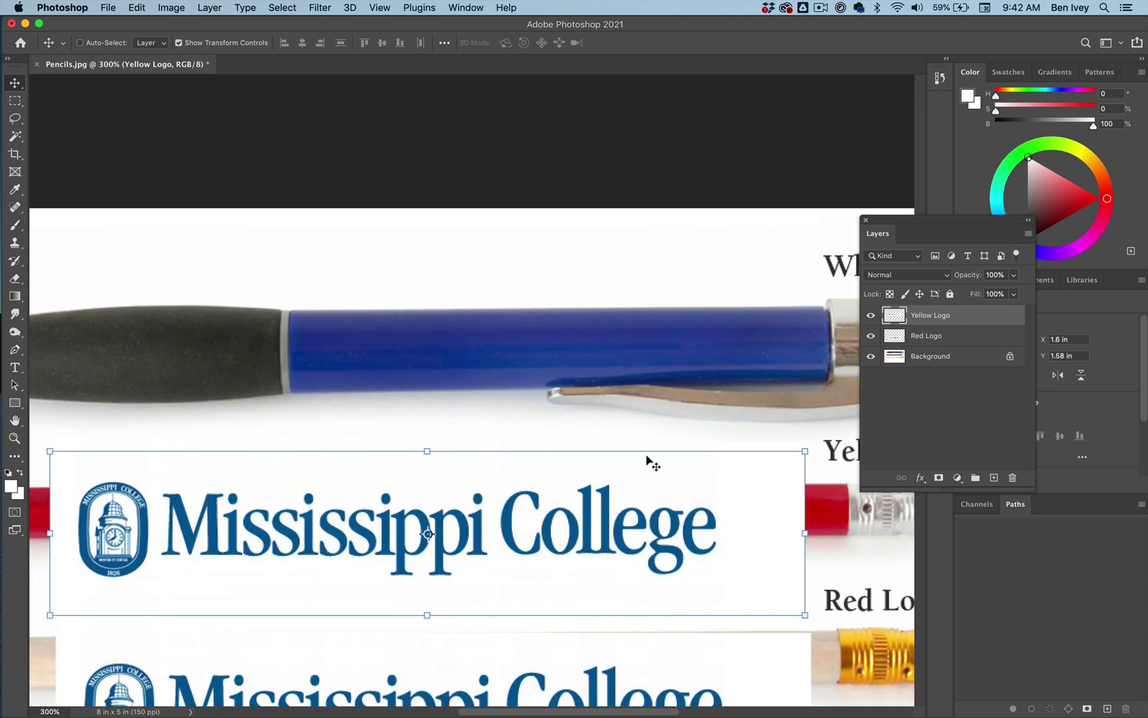
left_click_drag(589, 541, 591, 346)
scroll(678, 339, "right", 3)
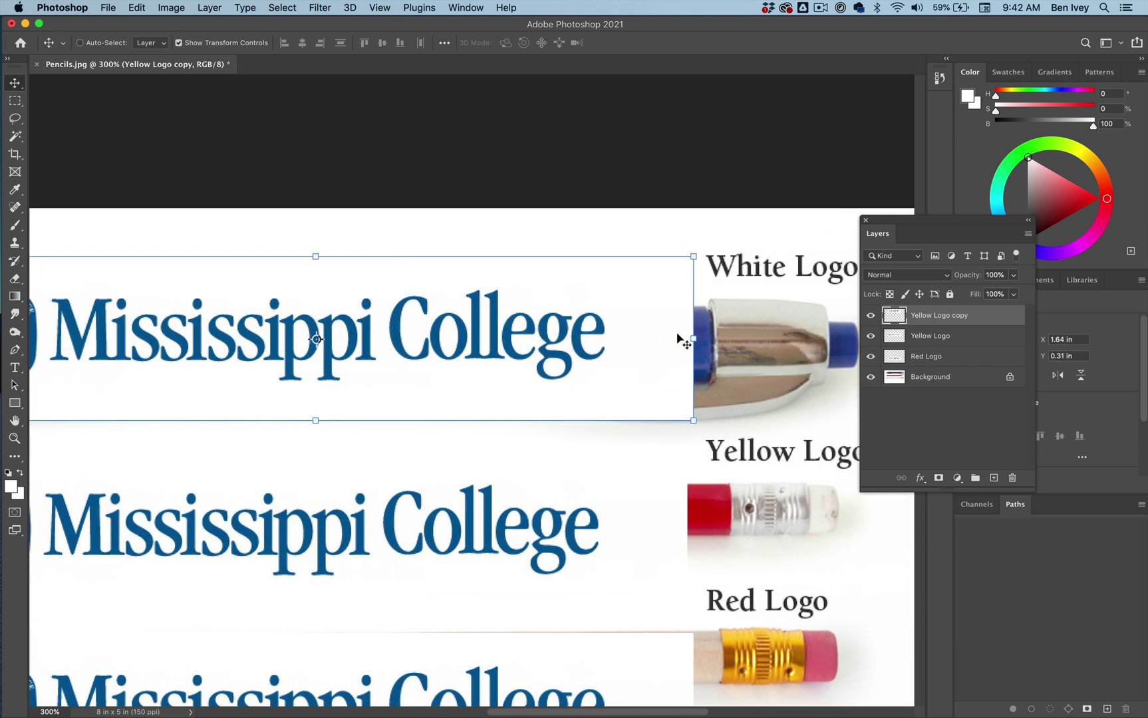
double_click(941, 315)
type("White Lo")
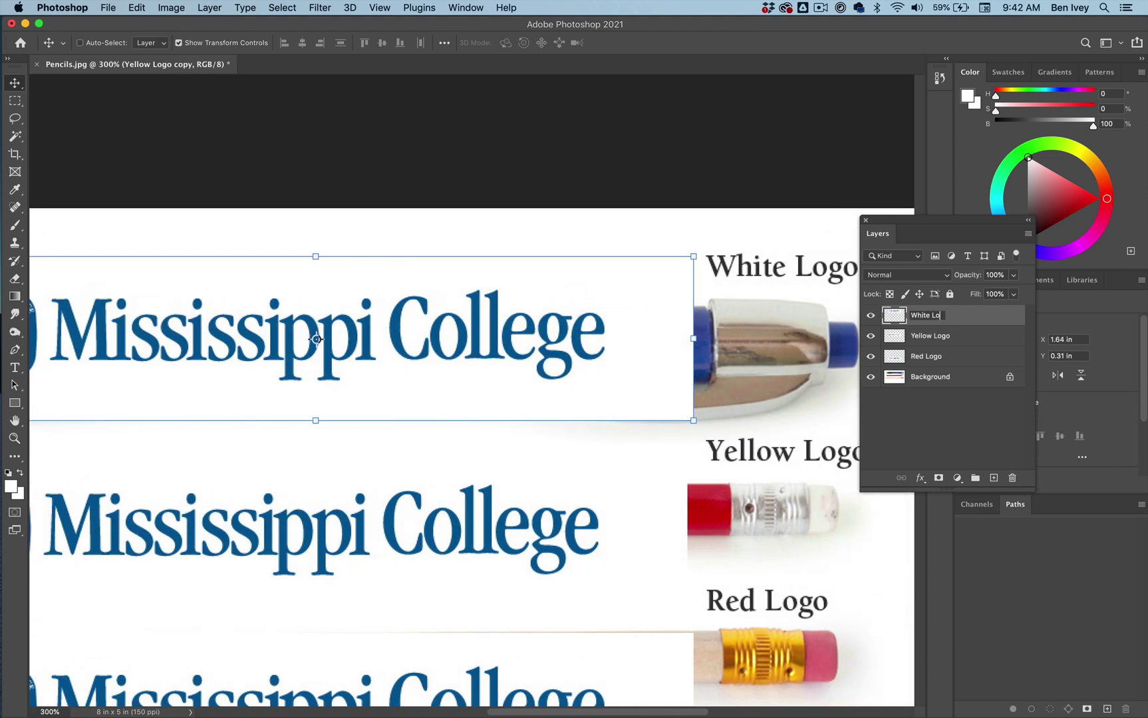
type("go")
key("Return")
Hide the White Logo and Yellow Logo layers and move the Red Logo layer up over the wooden pencil
left_click_drag(874, 328, 870, 336)
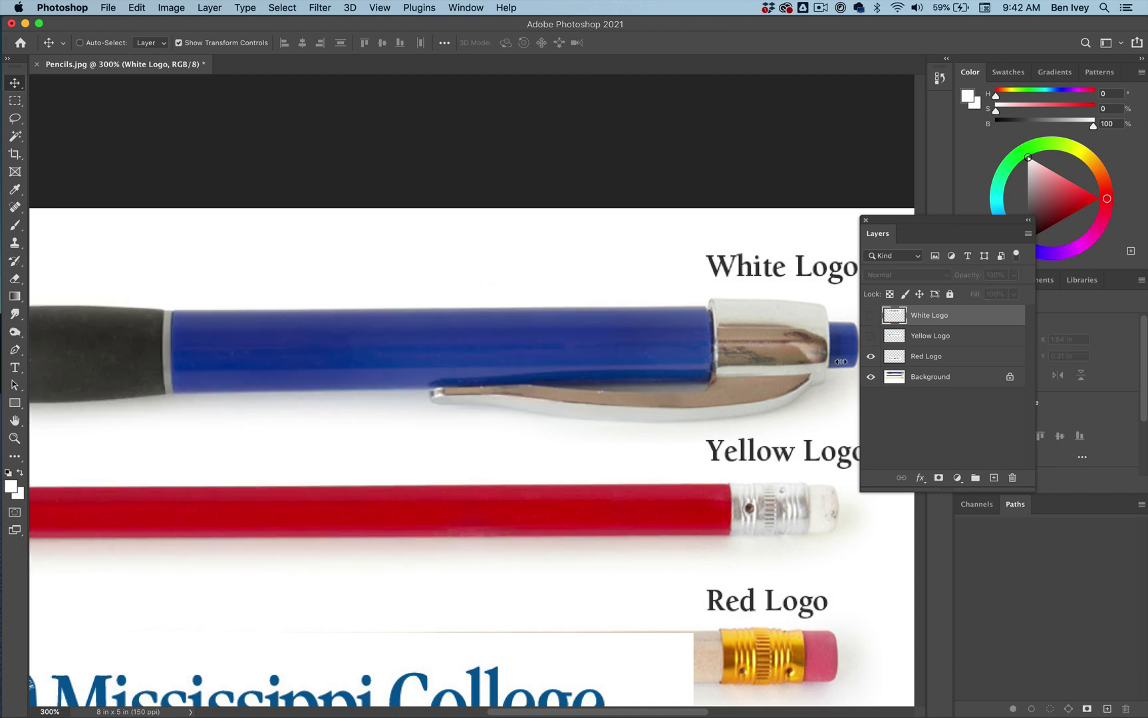
scroll(731, 444, "down", 5)
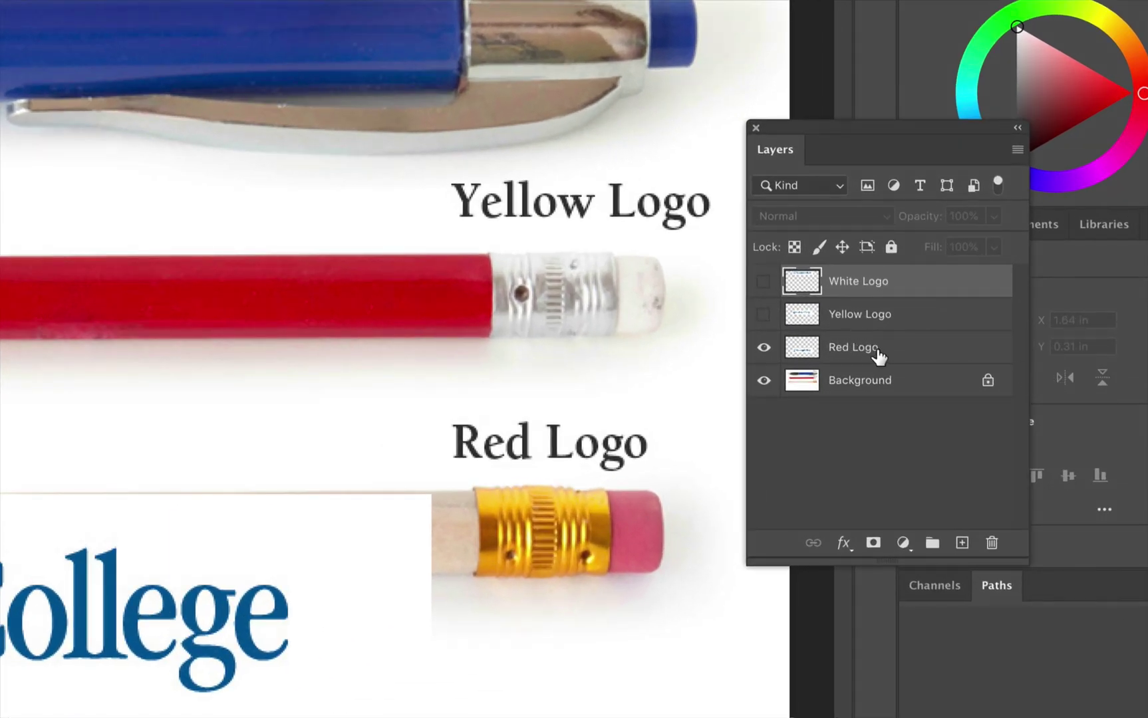
left_click(878, 356)
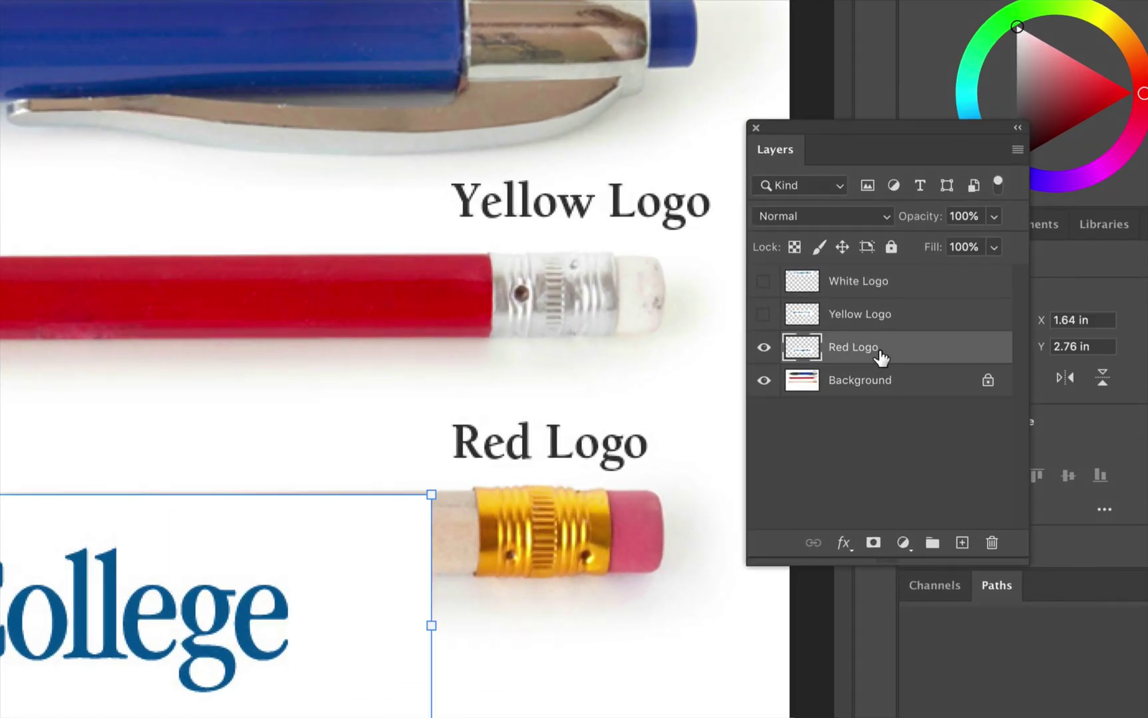
left_click_drag(365, 502, 464, 429)
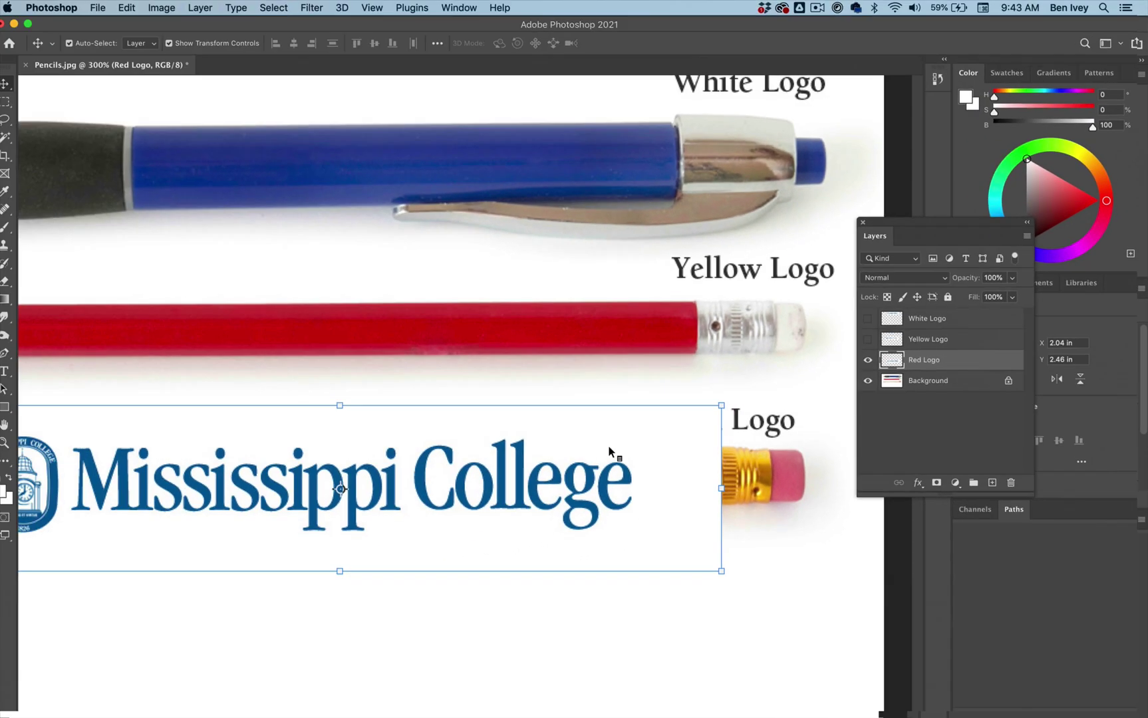
scroll(613, 441, "left", 5)
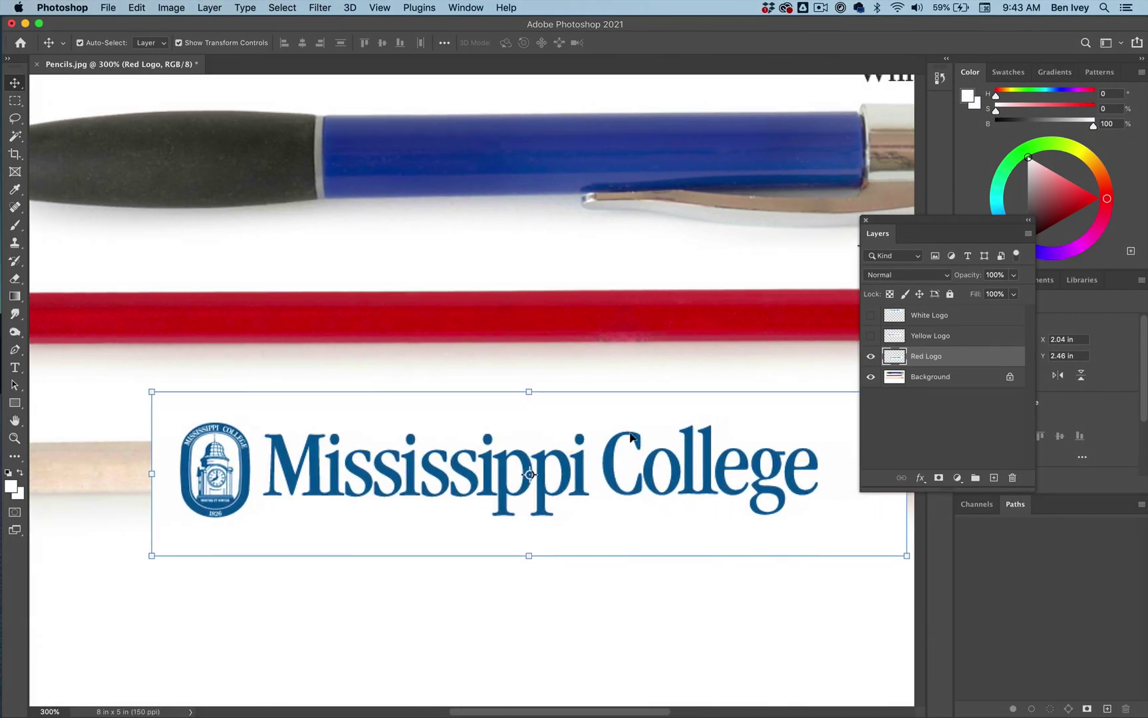
Lower the Red Logo layer's opacity to 47% and scale the logo to fit the wooden pencil's body near the gold ferrule
left_click(1013, 276)
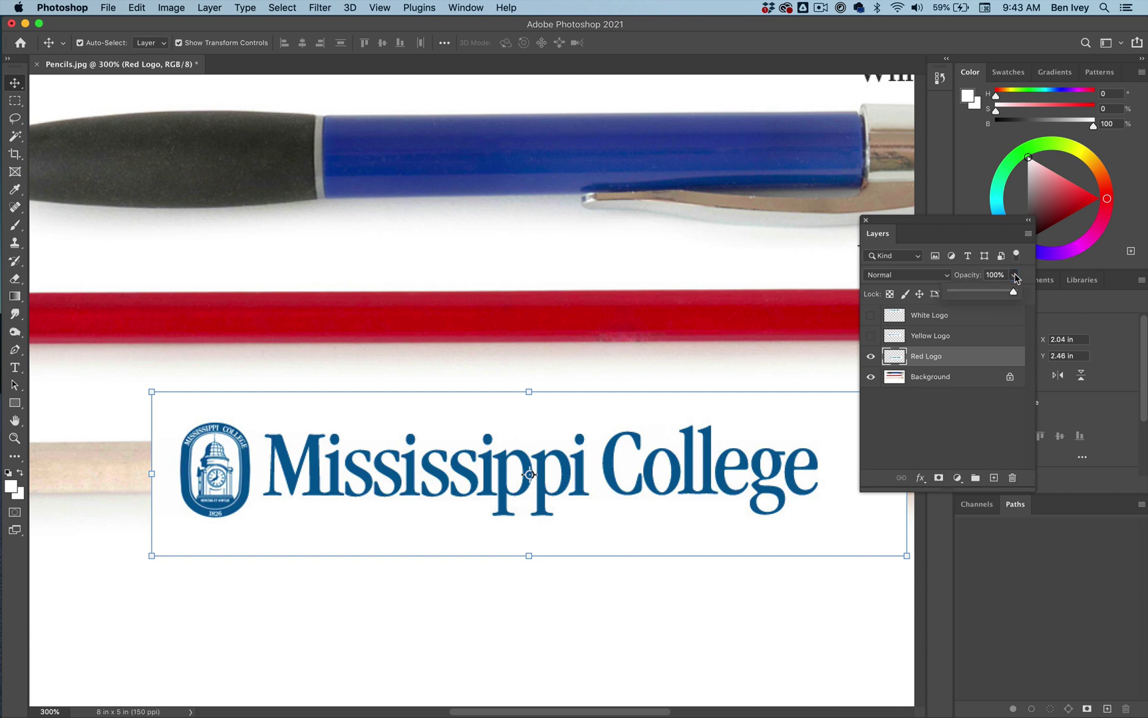
left_click_drag(1013, 291, 981, 294)
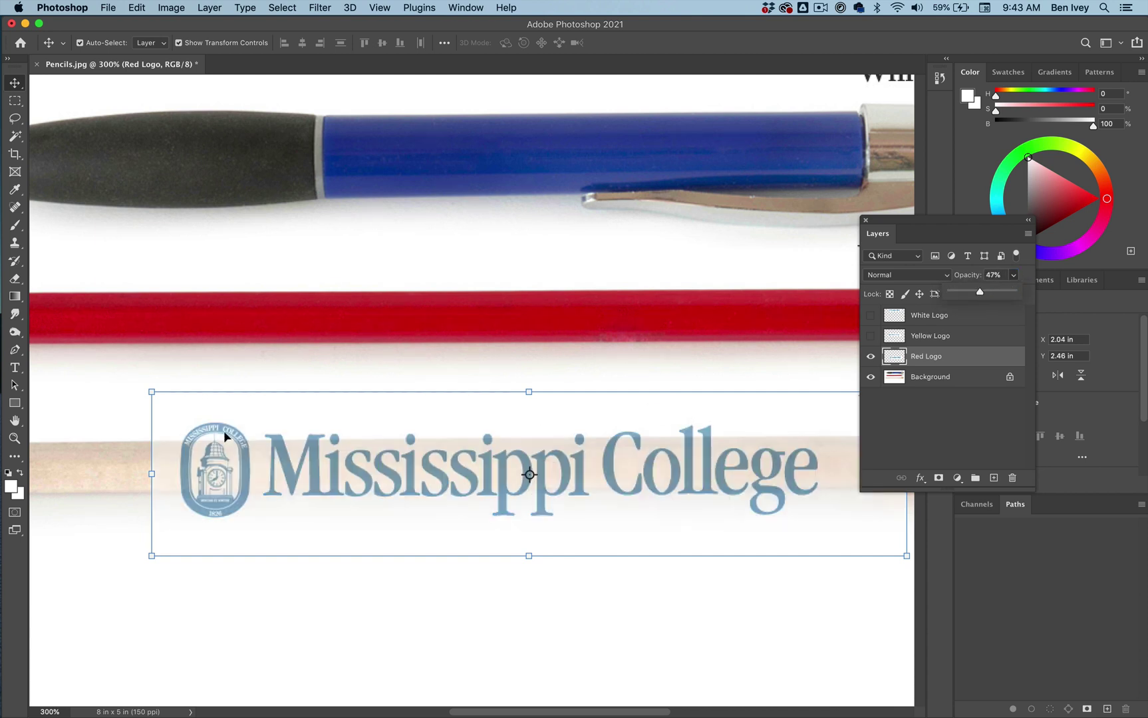
left_click_drag(165, 396, 441, 454)
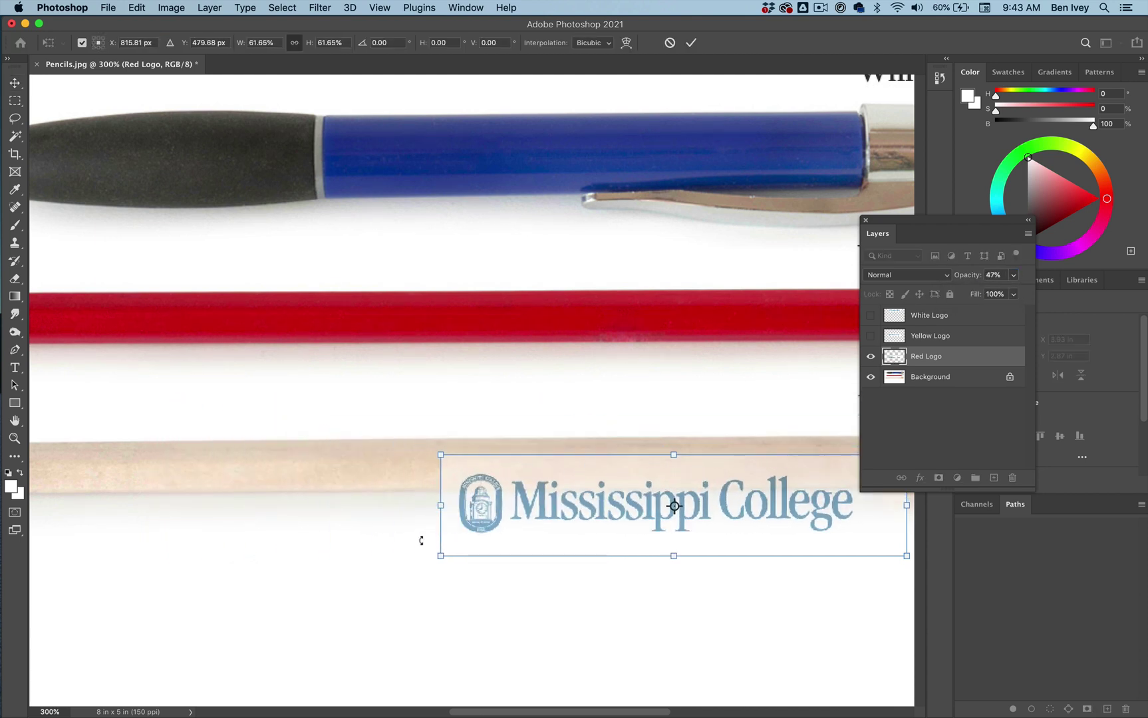
scroll(432, 535, "right", 5)
left_click_drag(444, 532, 395, 497)
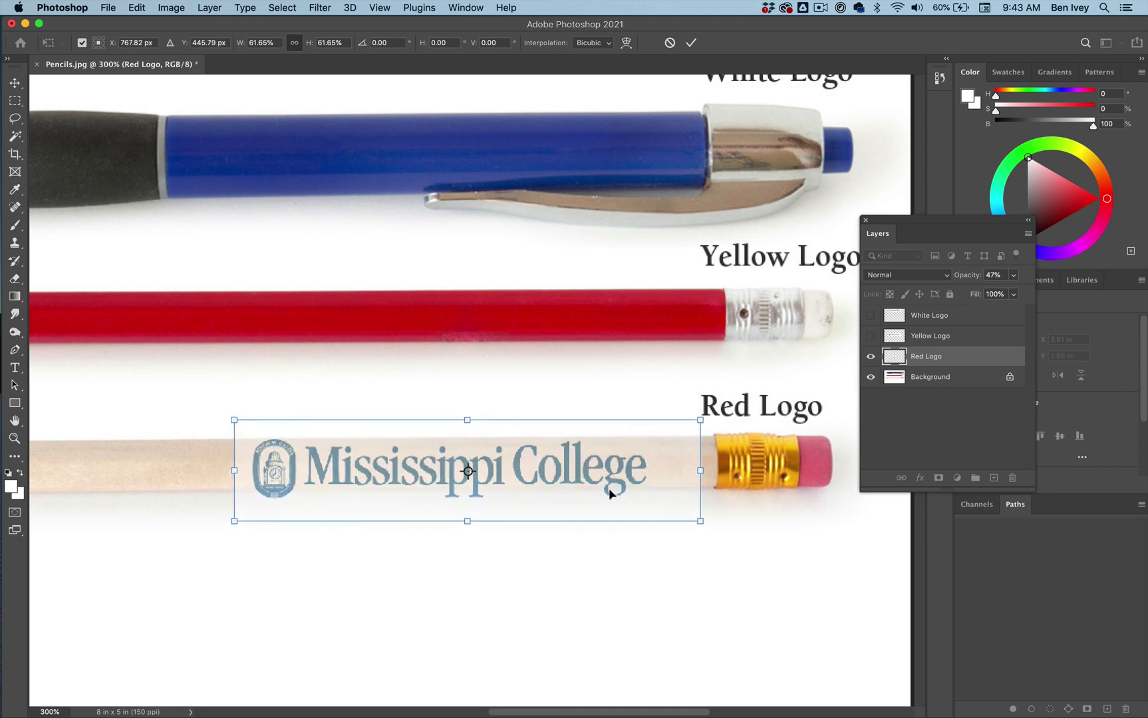
left_click_drag(700, 522, 645, 486)
key("Return")
key("Return")
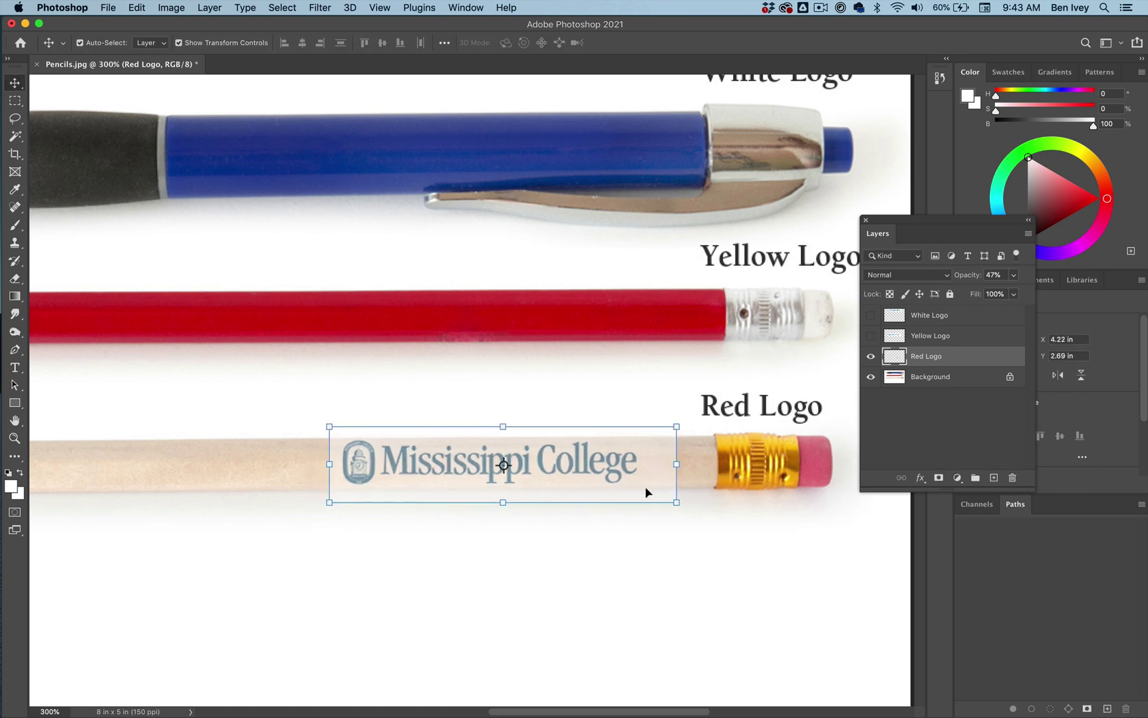
Restore the Red Logo layer's opacity to 100%
left_click(663, 536)
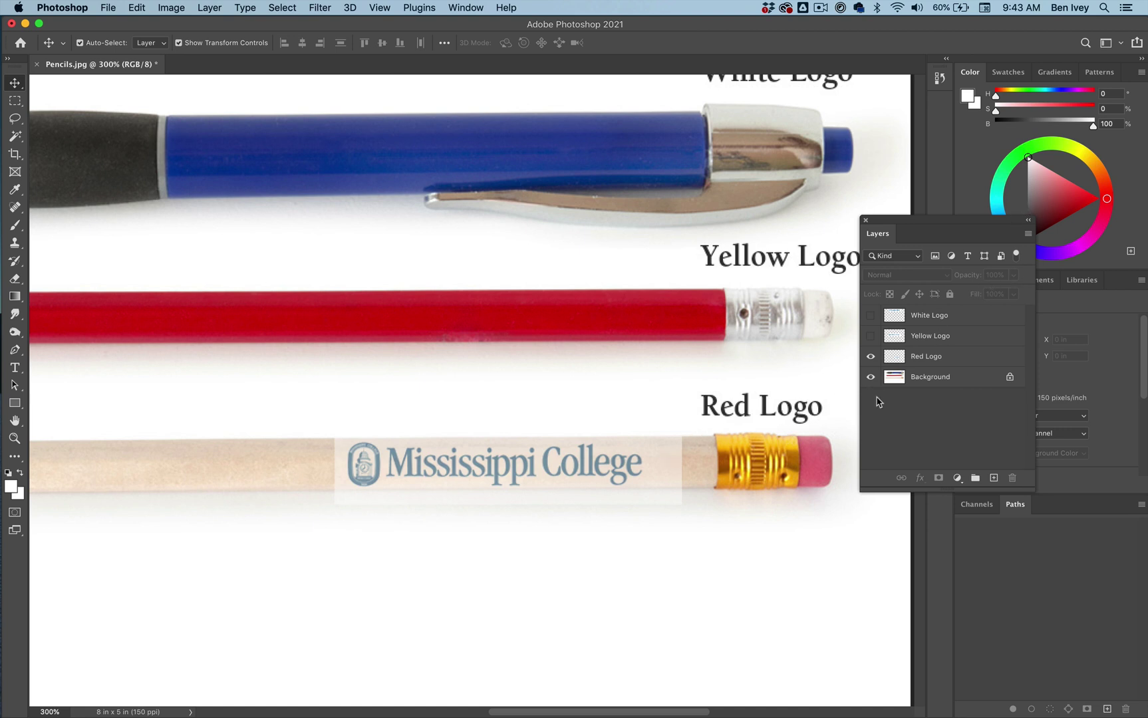
left_click(922, 357)
left_click_drag(989, 280, 1038, 283)
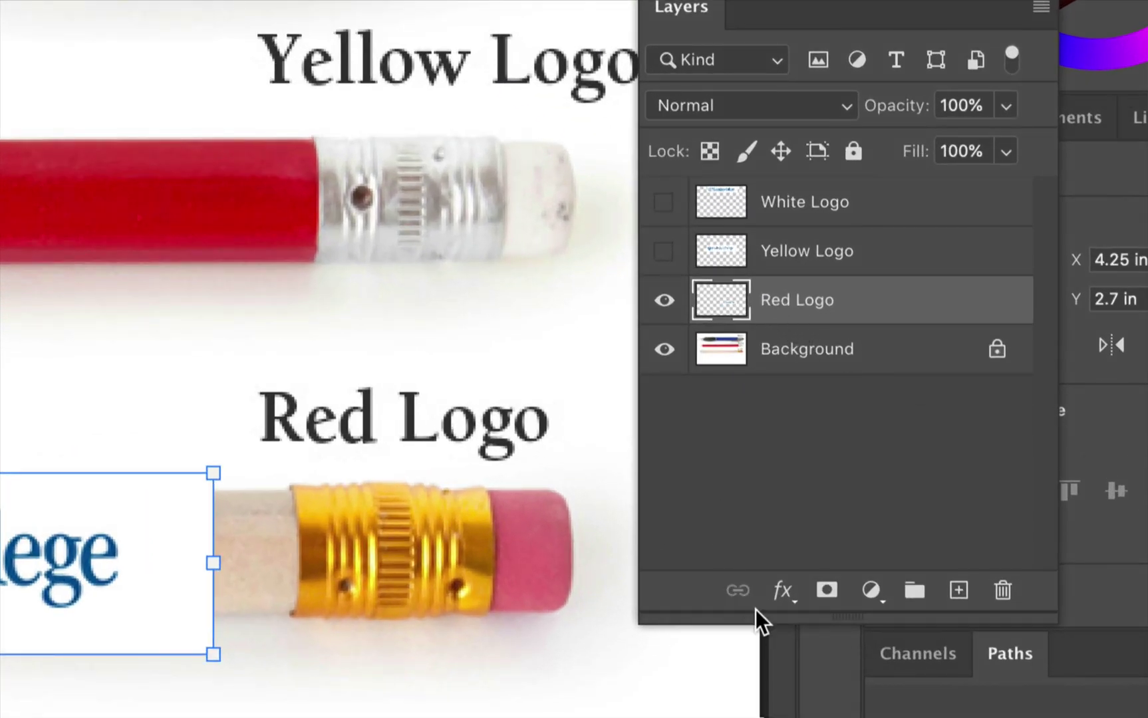
Knock out the Red Logo layer's white background with Blend If, splitting This Layer's white limit at 126 / 189
left_click(783, 592)
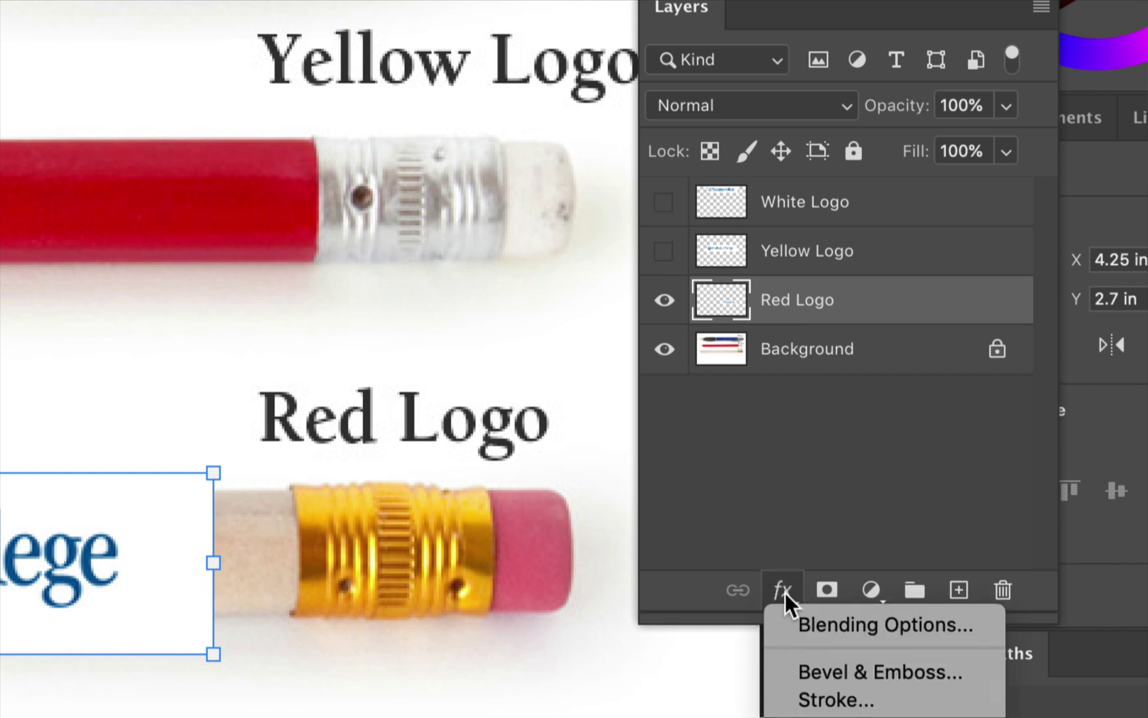
left_click(852, 625)
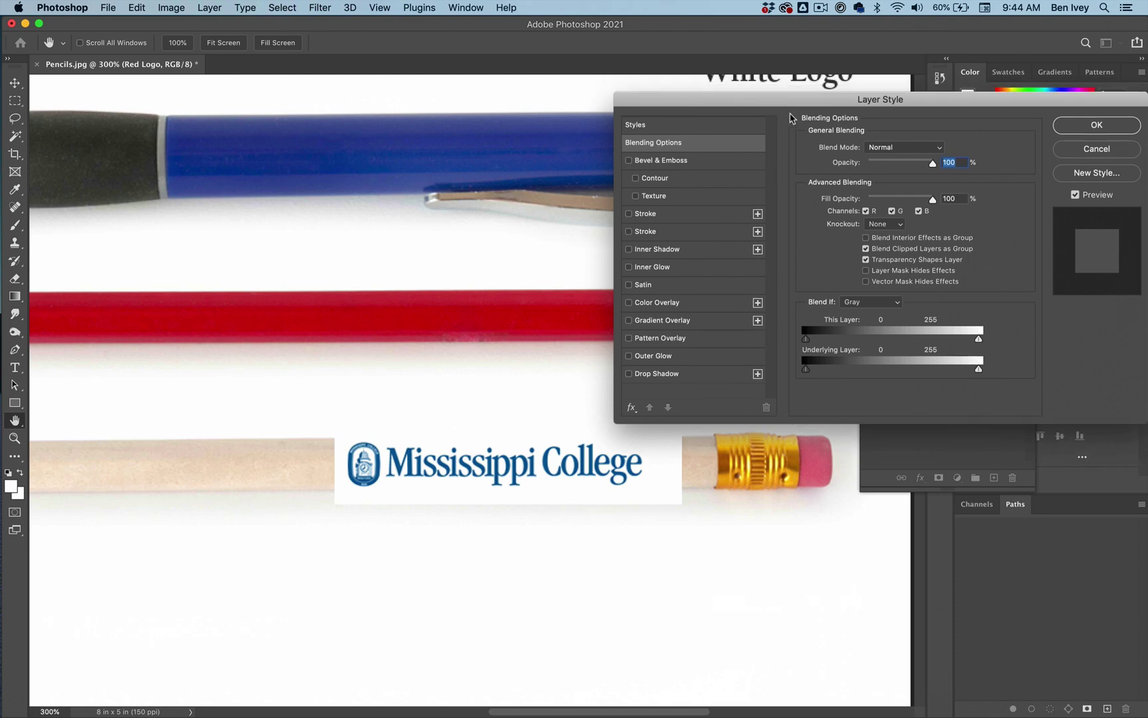
left_click_drag(795, 100, 818, 244)
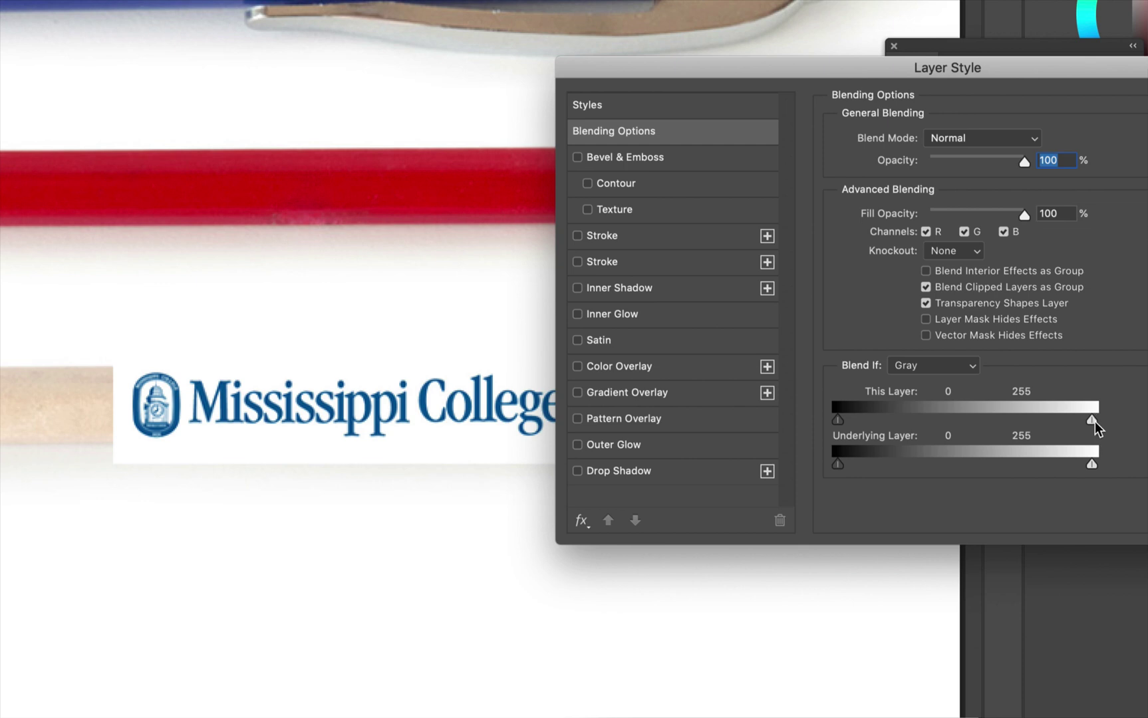
left_click_drag(1092, 420, 1053, 422)
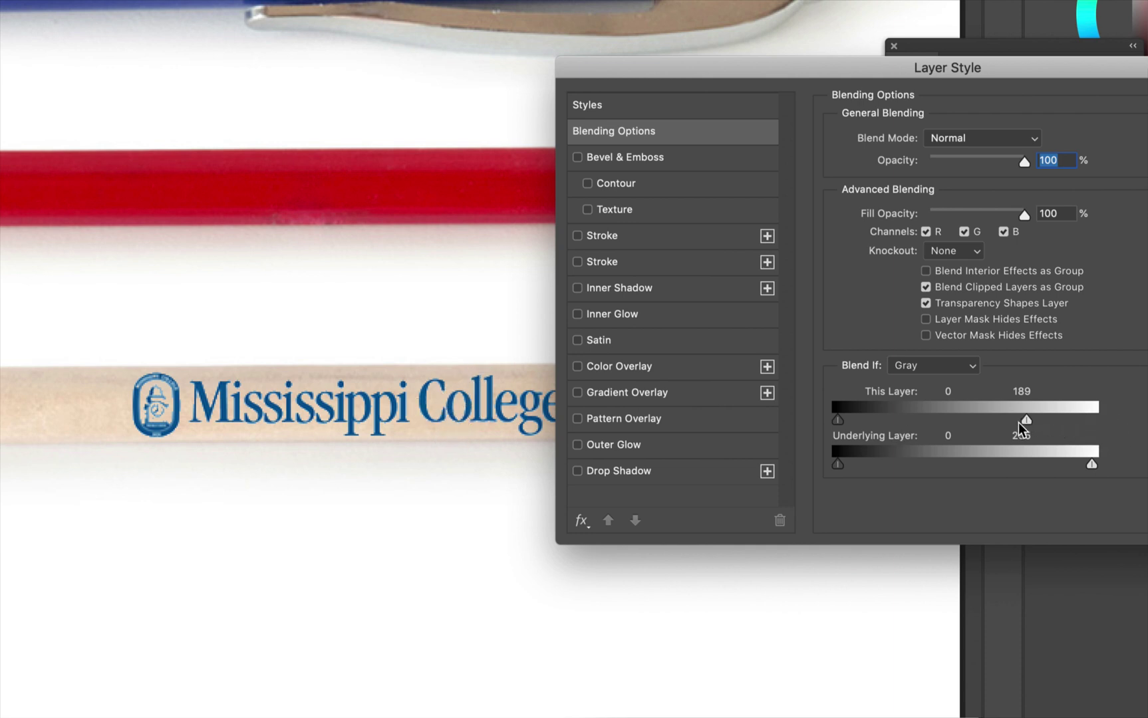
left_click_drag(1022, 422, 968, 422)
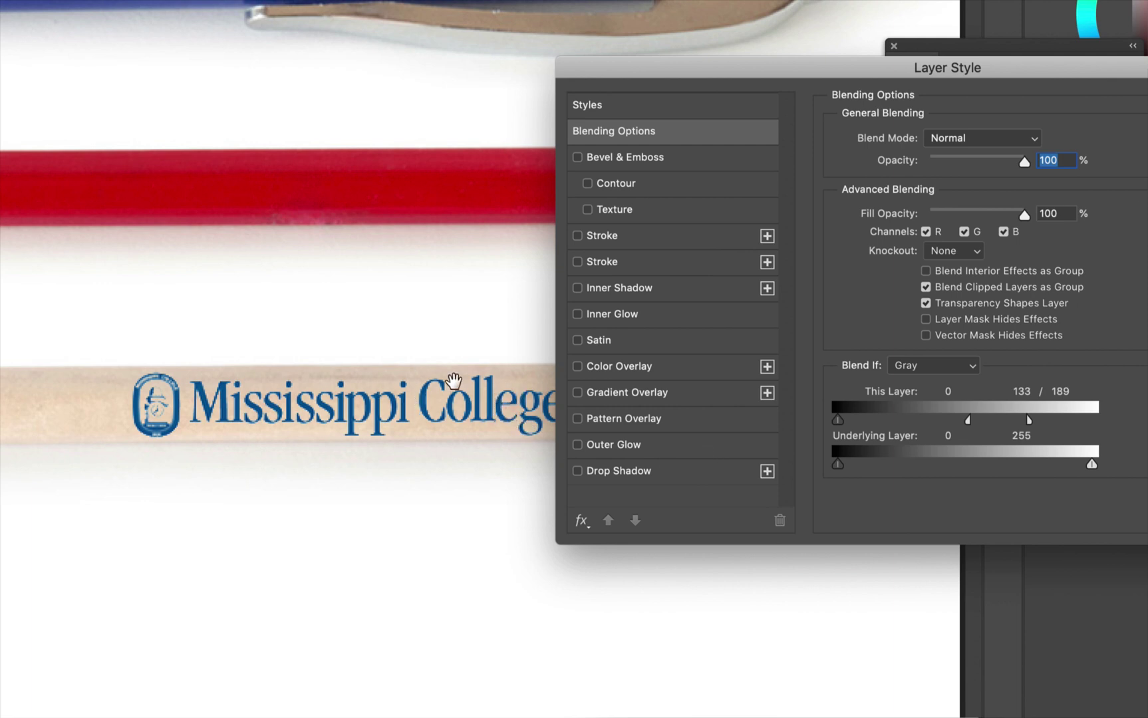
left_click_drag(968, 420, 964, 420)
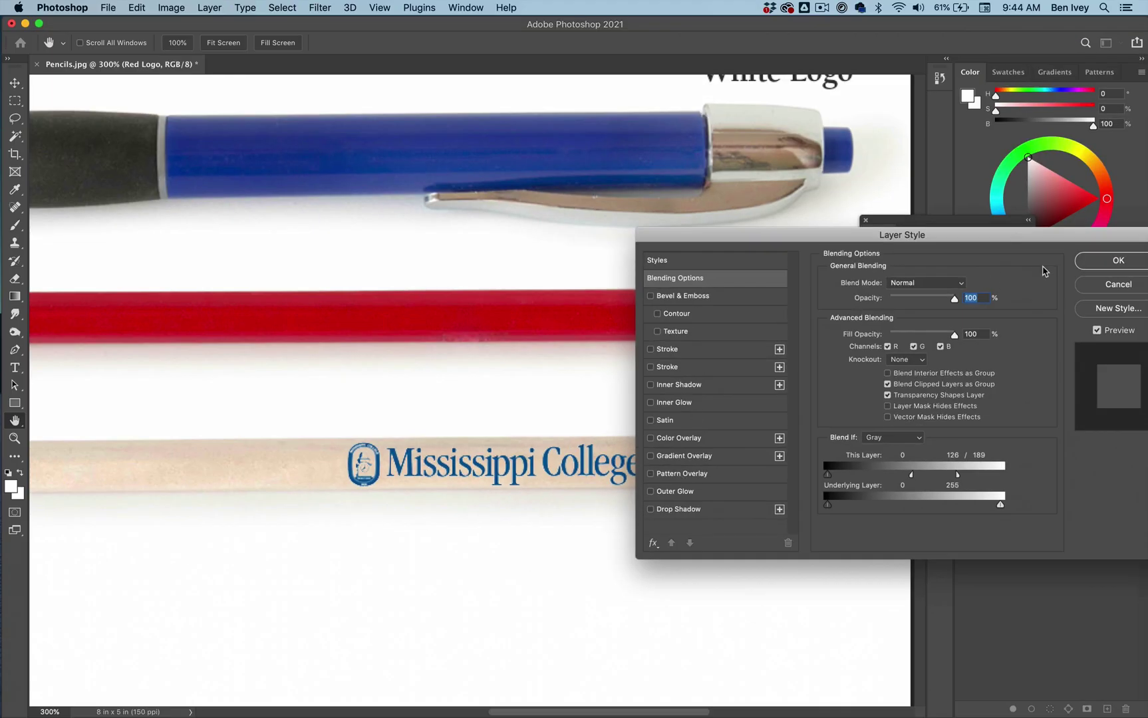
left_click(1116, 260)
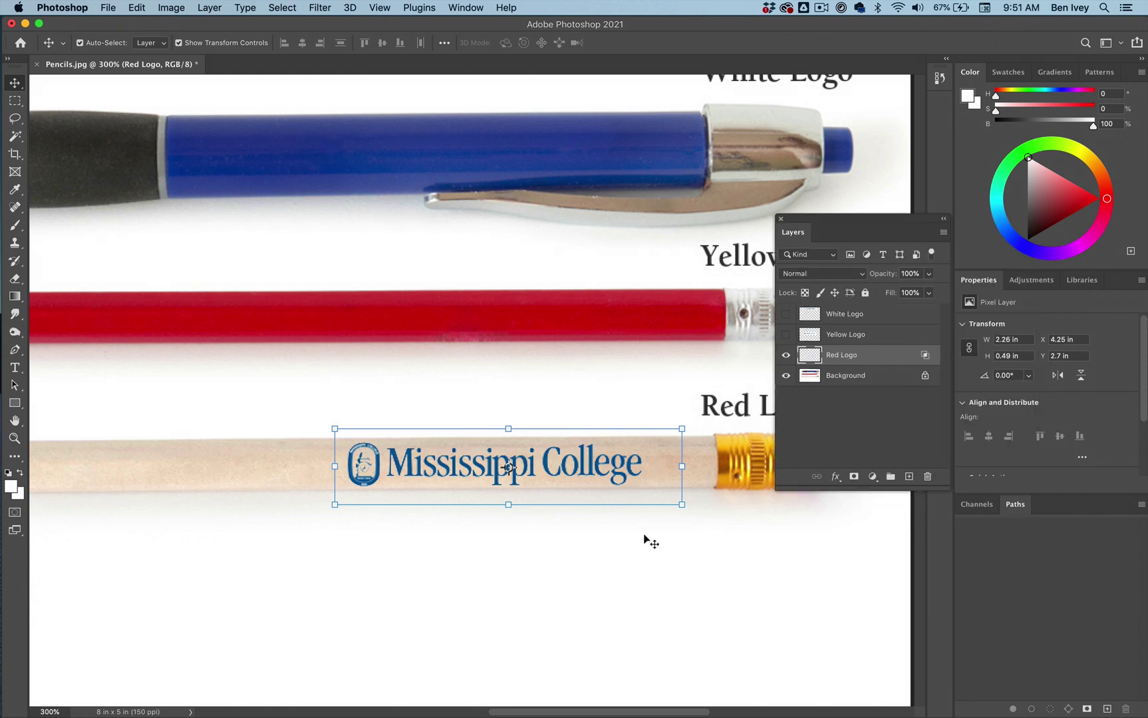
Add a Gradient Map adjustment layer directly above the Red Logo layer
scroll(660, 444, "right", 2)
scroll(659, 444, "down", 2)
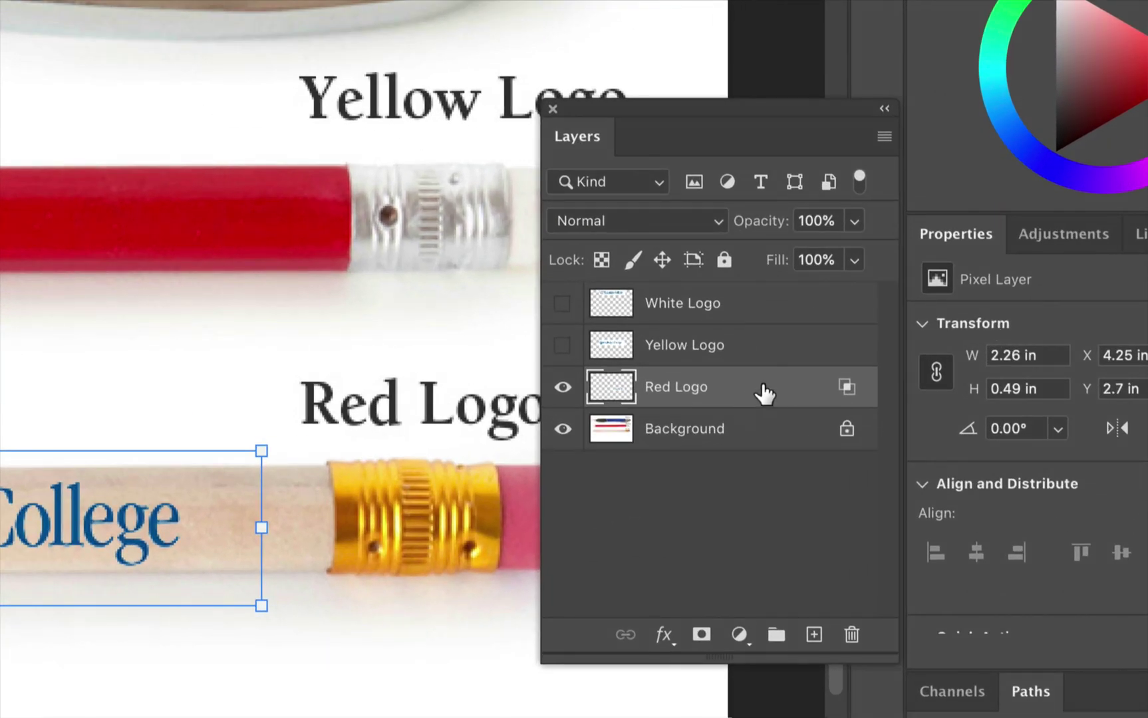
left_click(740, 635)
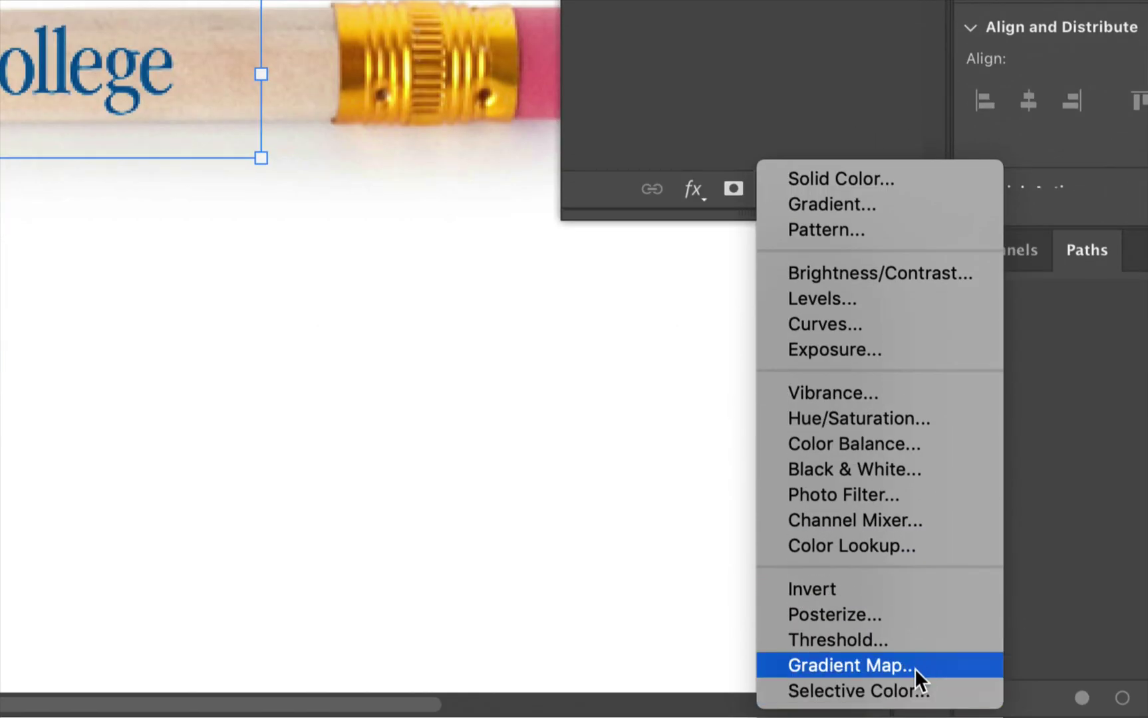
left_click(917, 666)
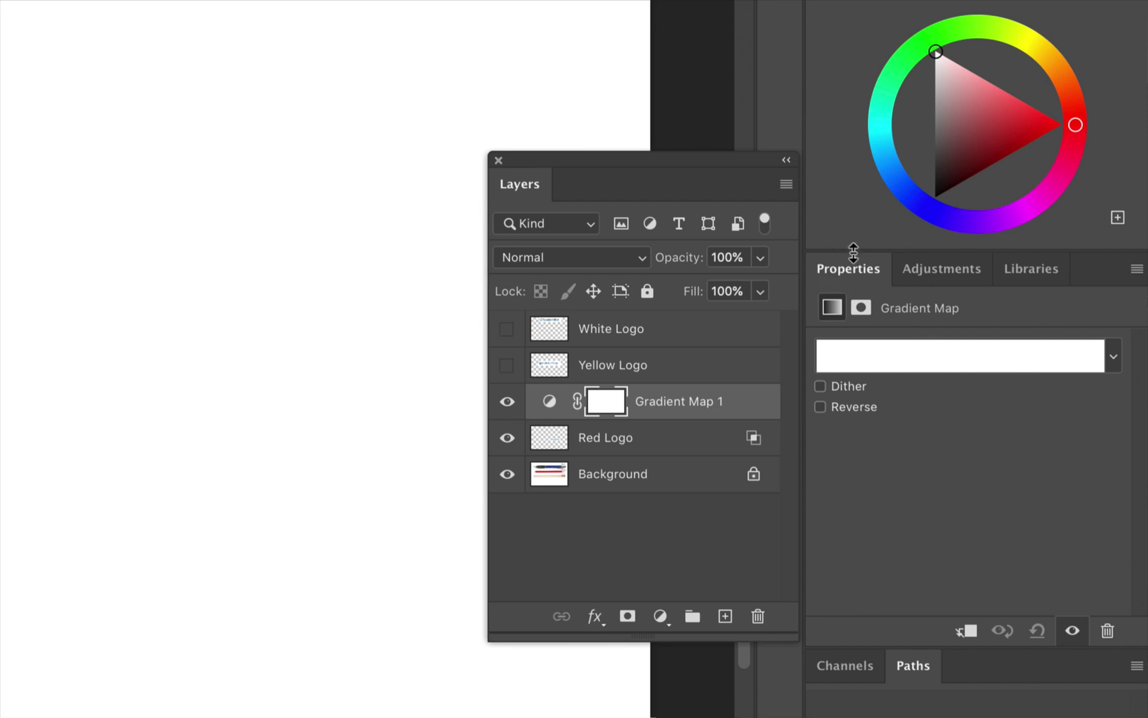
Set the Gradient Map above the Red Logo layer to run from red ff0000 to white ffffff
left_click(839, 359)
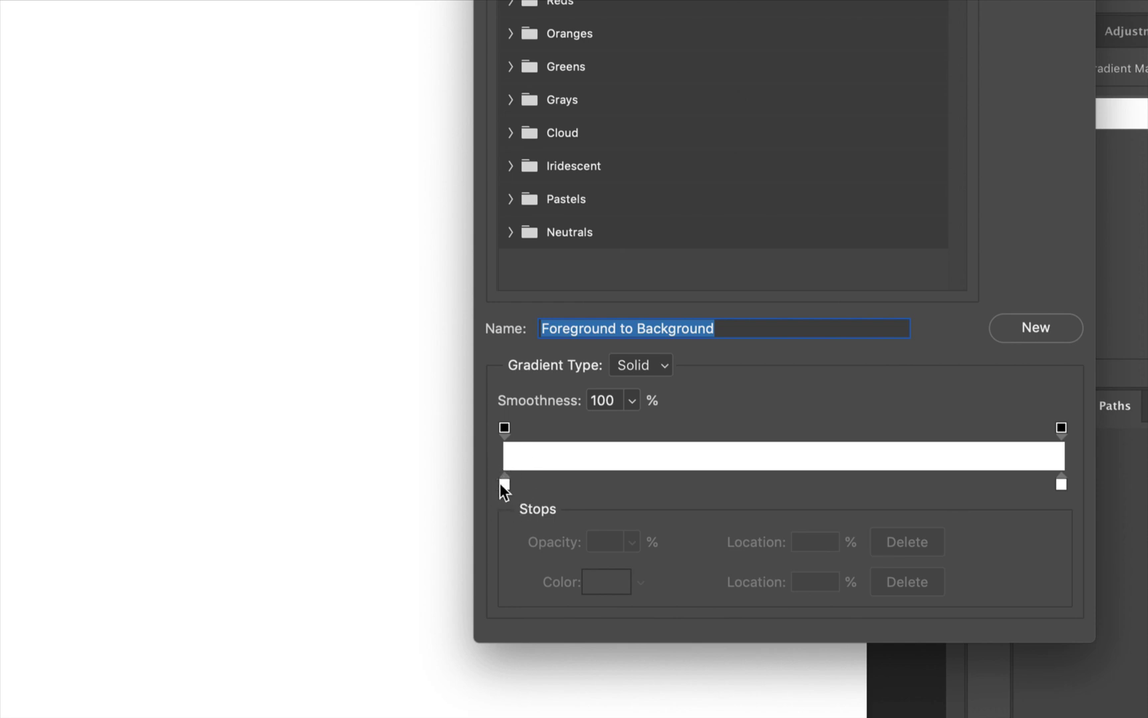
double_click(504, 484)
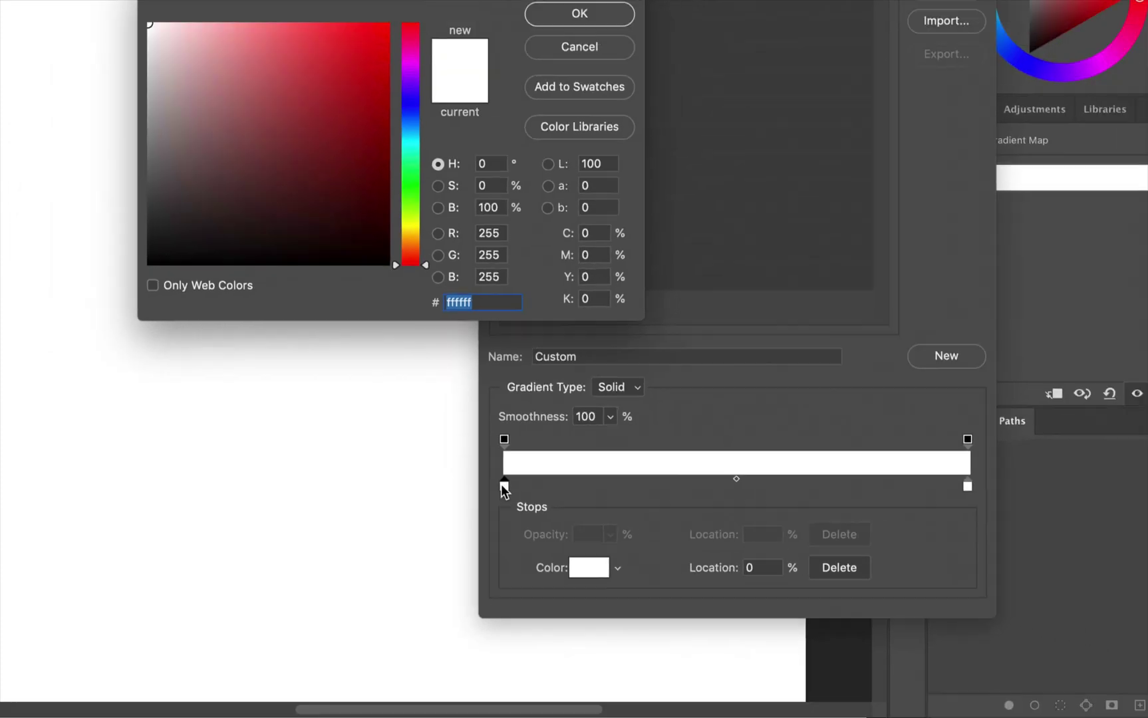
left_click_drag(314, 107, 419, 19)
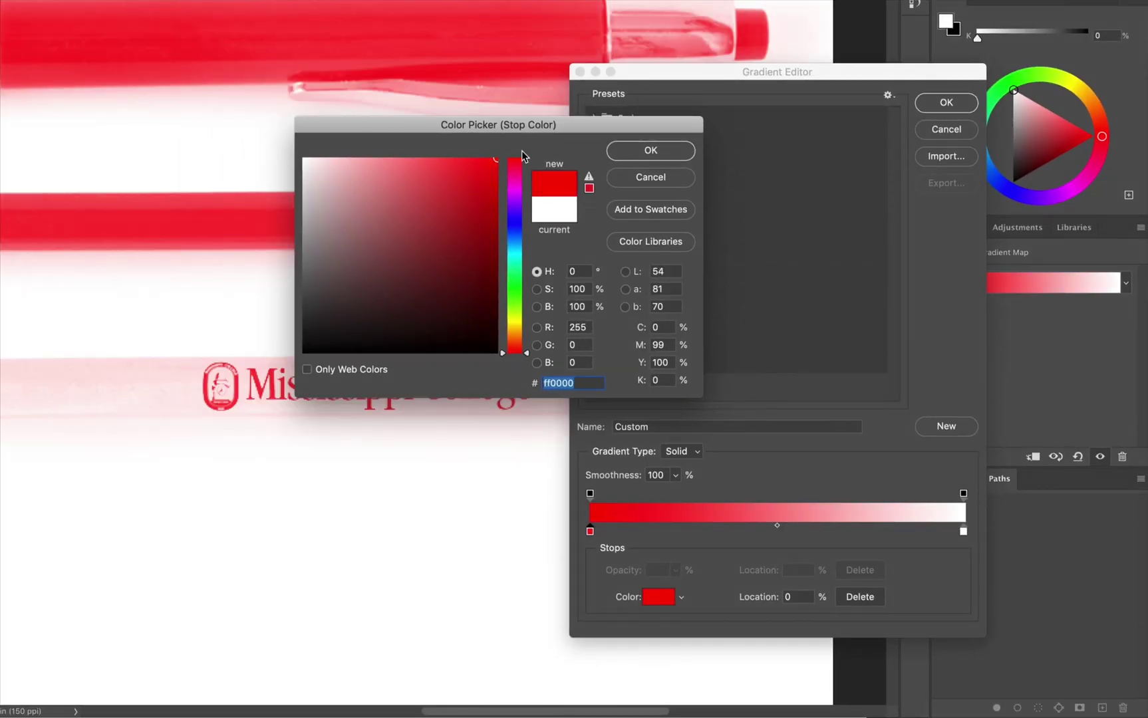
left_click(637, 150)
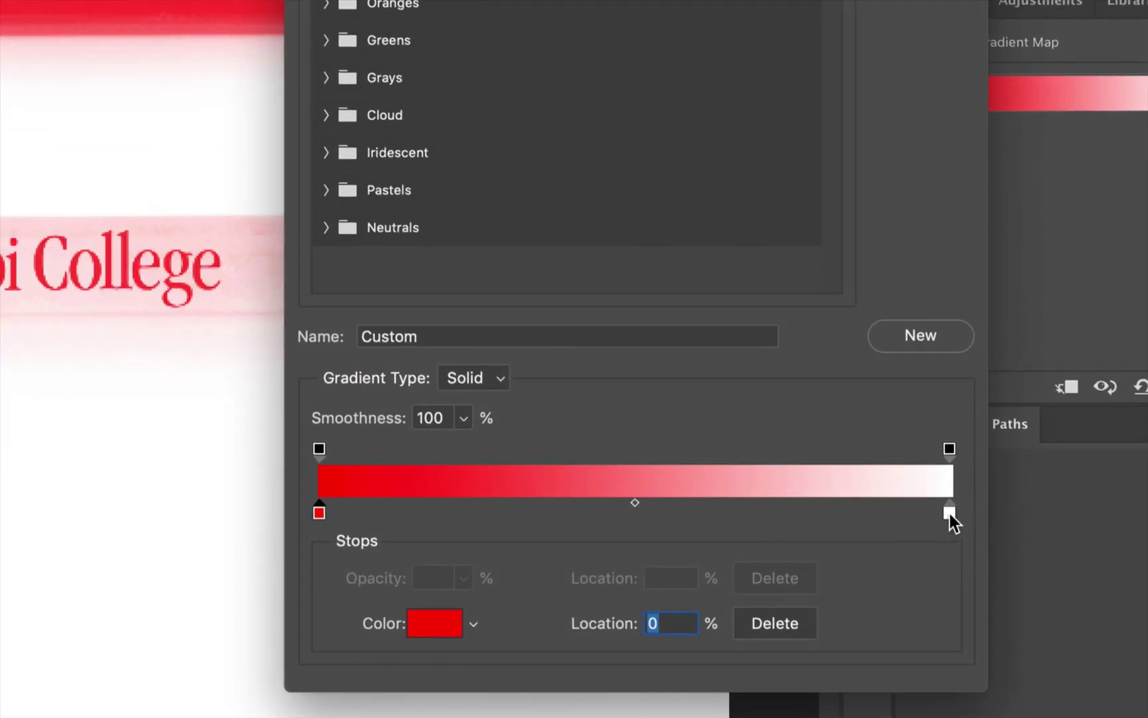
double_click(949, 513)
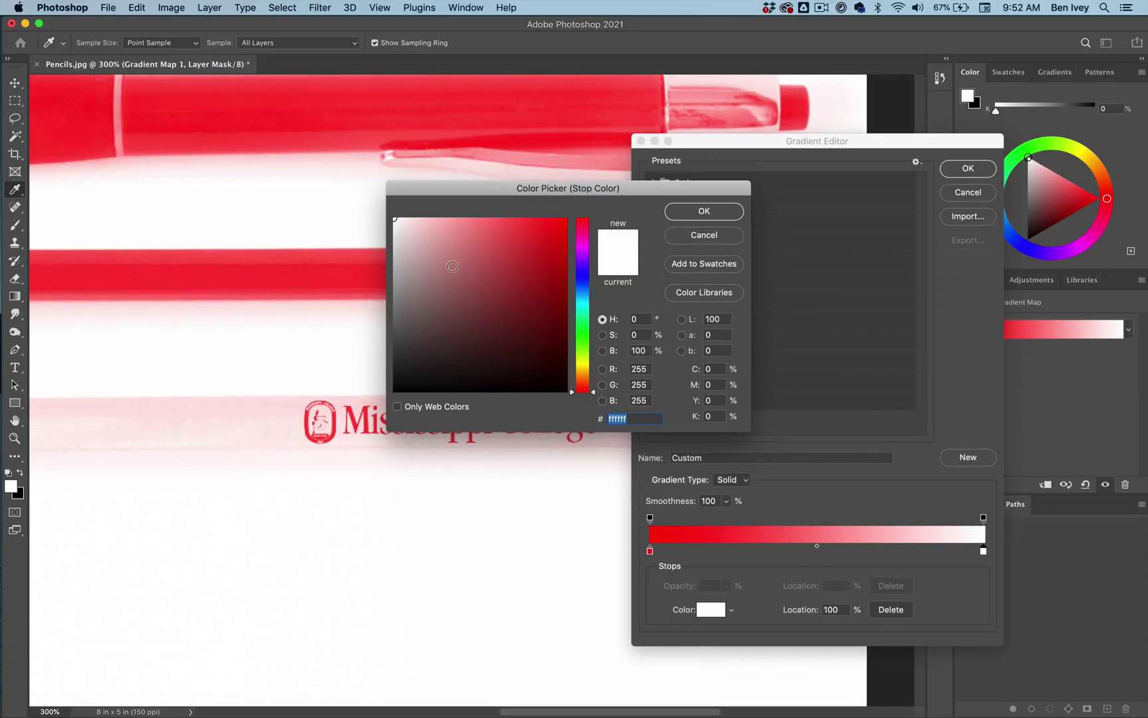
left_click(702, 211)
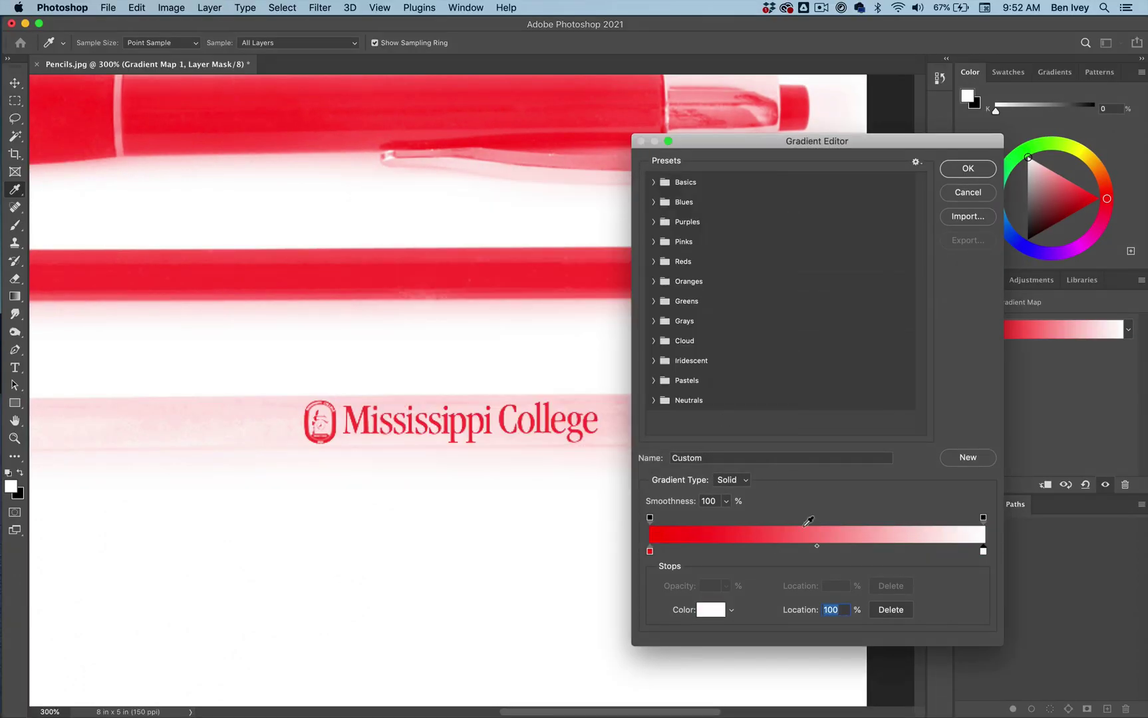
left_click_drag(984, 552, 1013, 547)
left_click(966, 169)
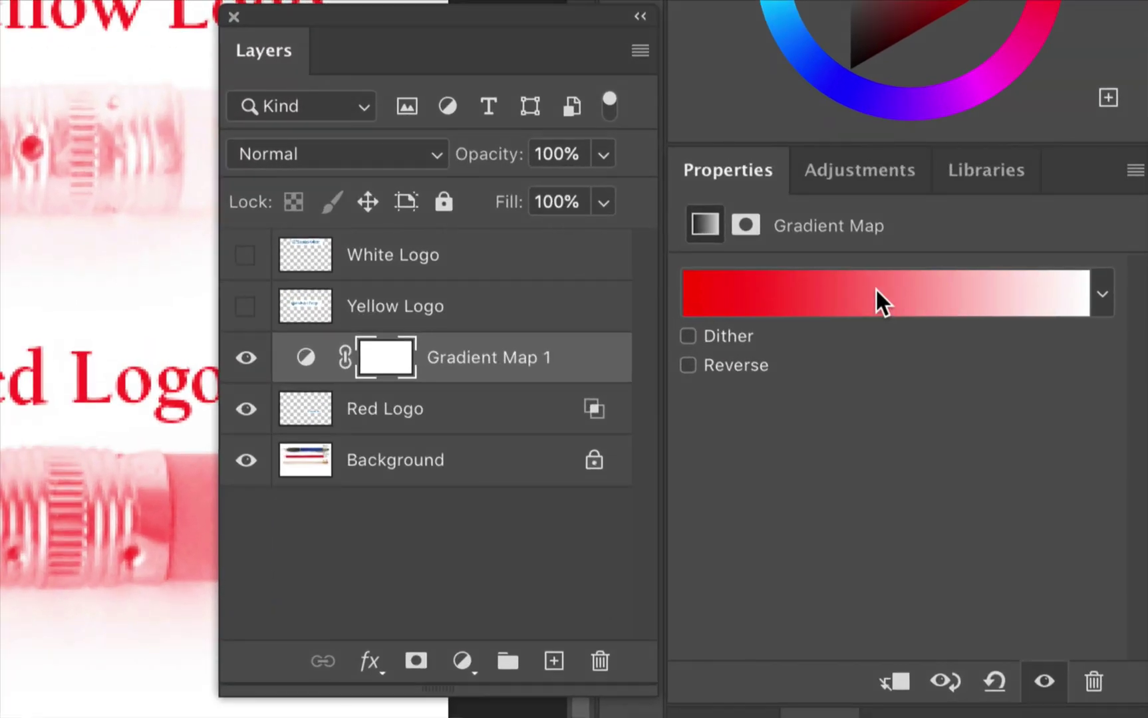
left_click(876, 293)
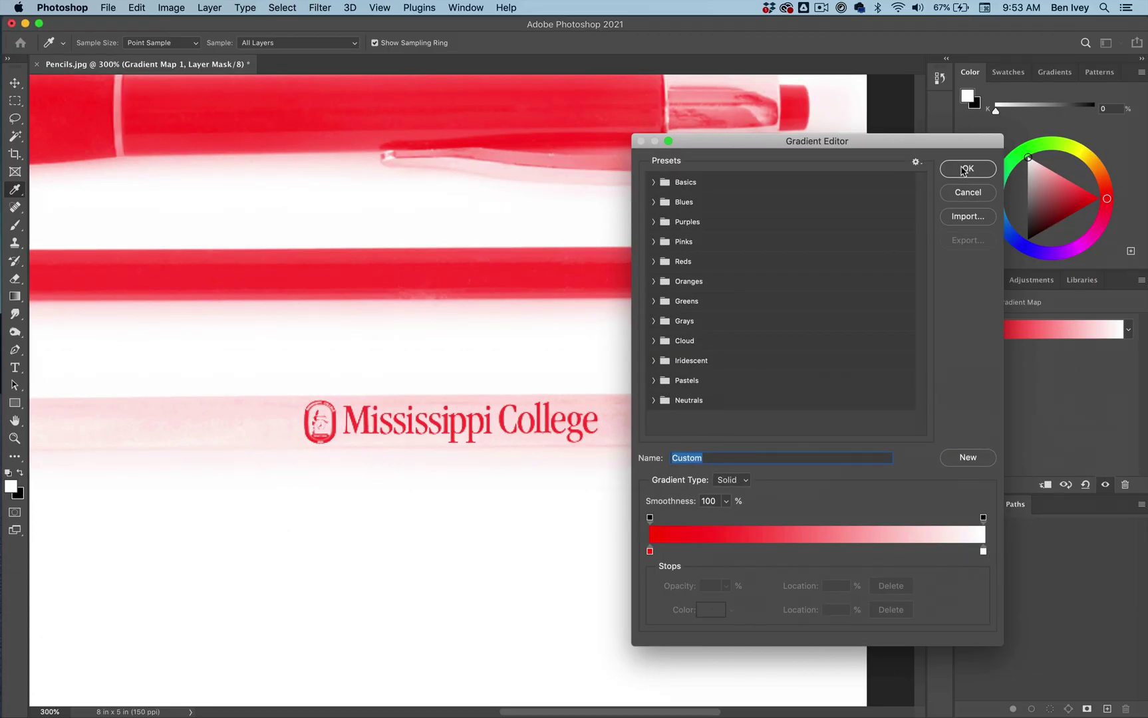
left_click(965, 170)
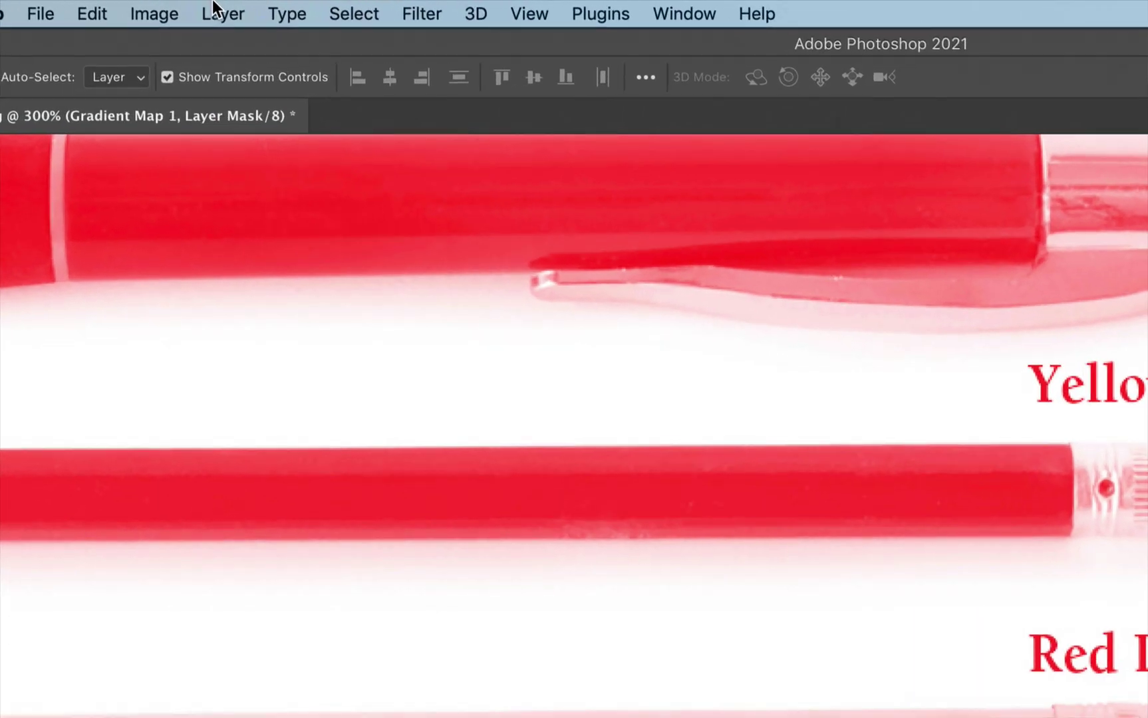
Clip the red Gradient Map adjustment to the Red Logo layer with a clipping mask
left_click(209, 7)
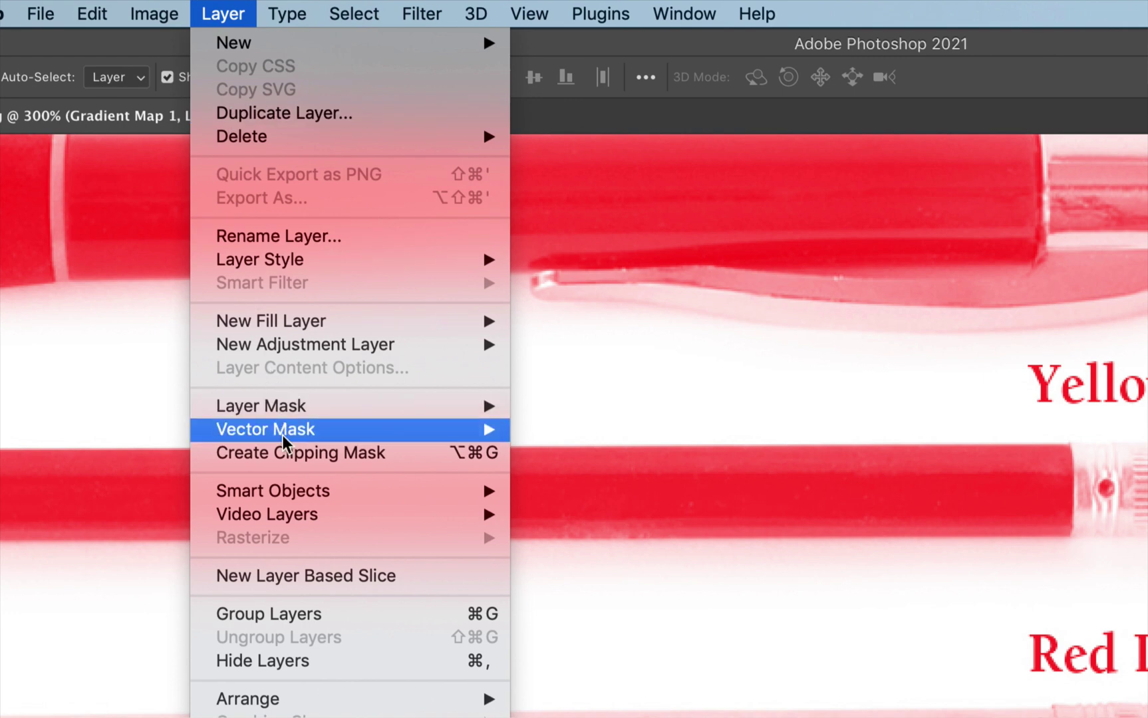
left_click(287, 453)
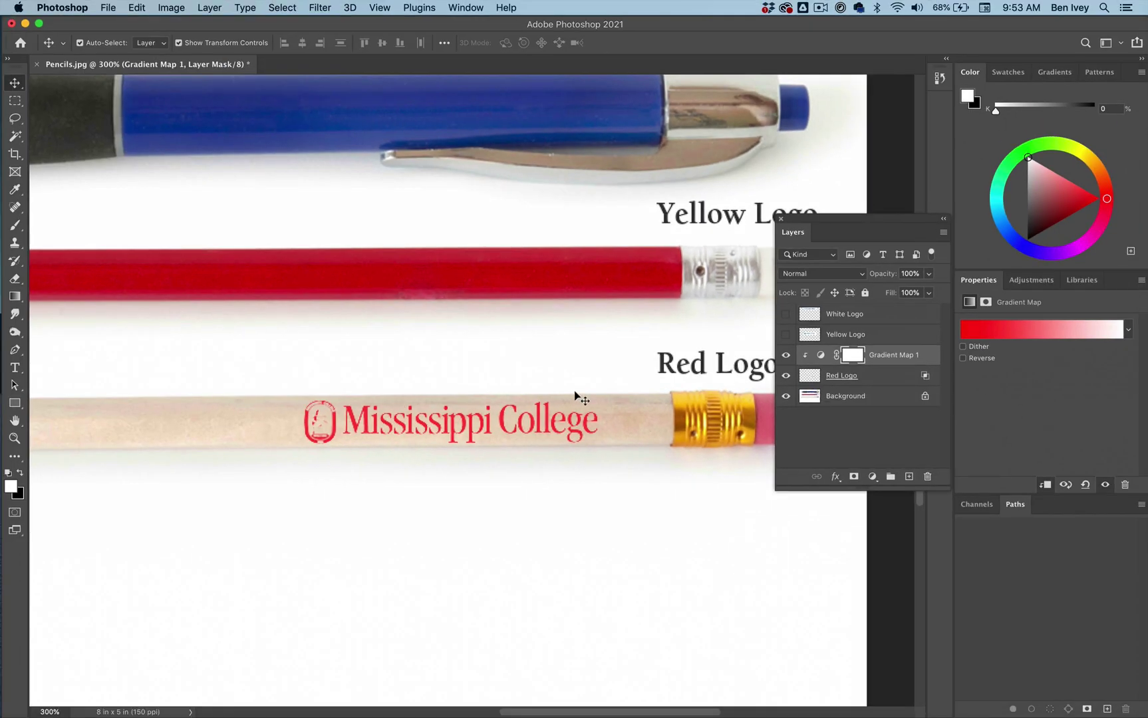
Show the Yellow Logo layer and scale its logo to about 2.17 by 0.47 in on the red pencil near the silver ferrule
scroll(345, 395, "up", 3)
scroll(575, 394, "left", 1)
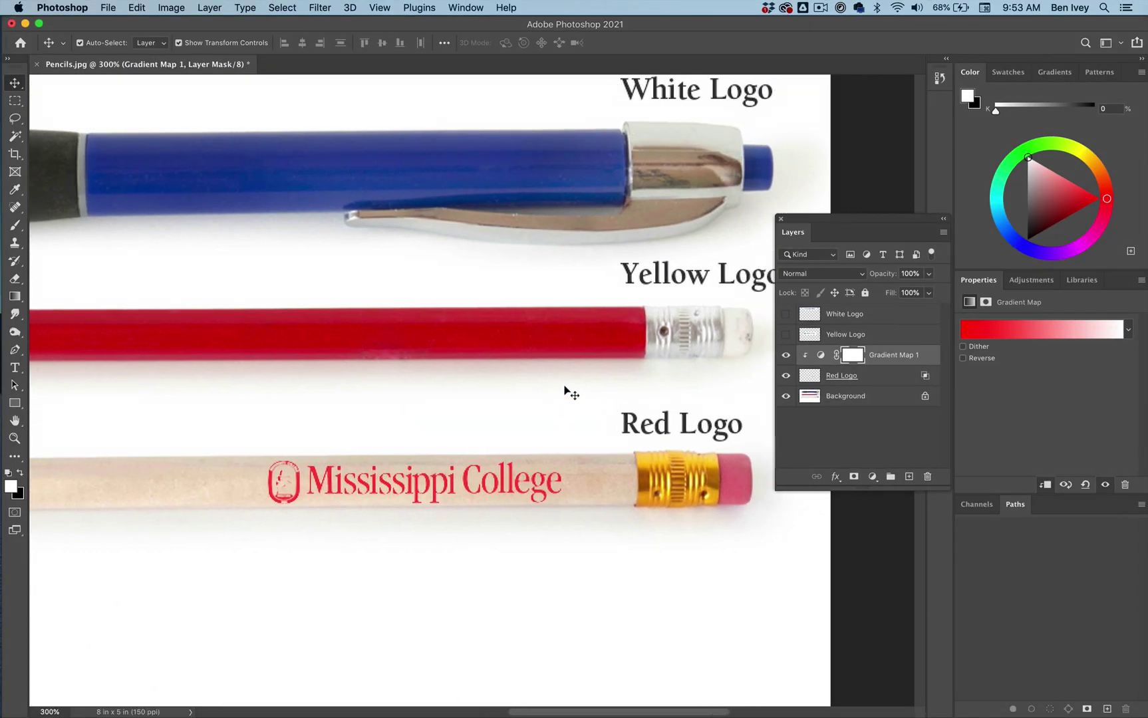
left_click(786, 335)
left_click(835, 340)
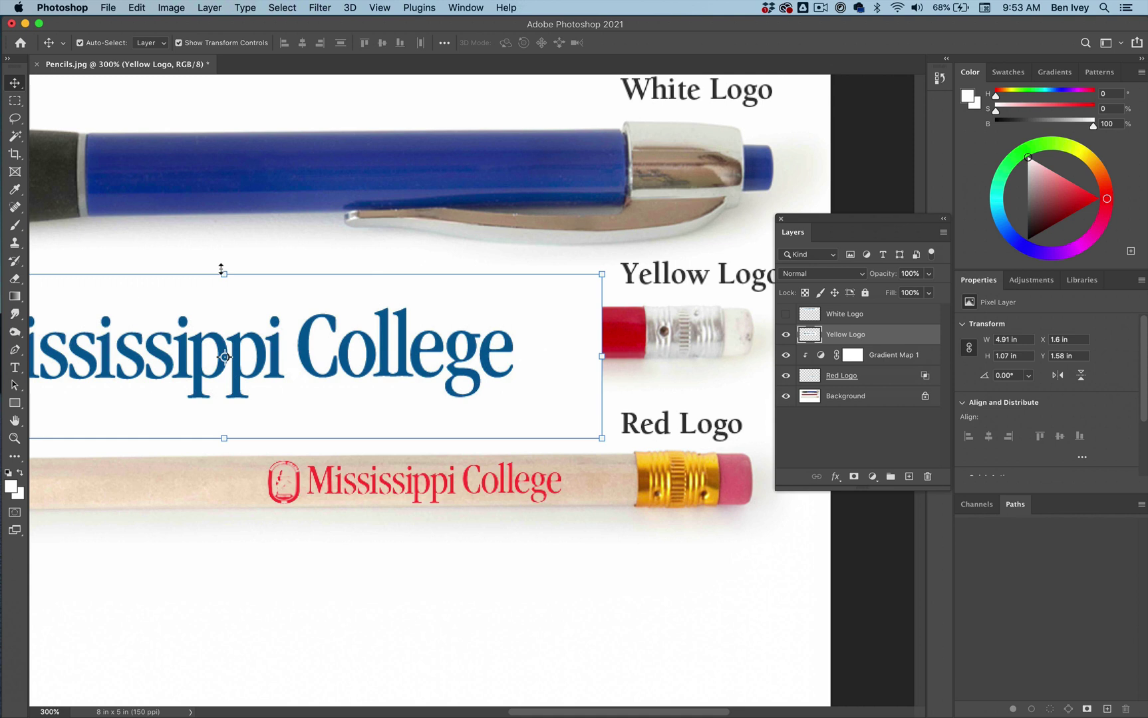
left_click_drag(222, 270, 226, 366)
mouse_move(348, 379)
left_mouse_down()
mouse_move(468, 365)
mouse_move(477, 326)
left_mouse_up()
key("Return")
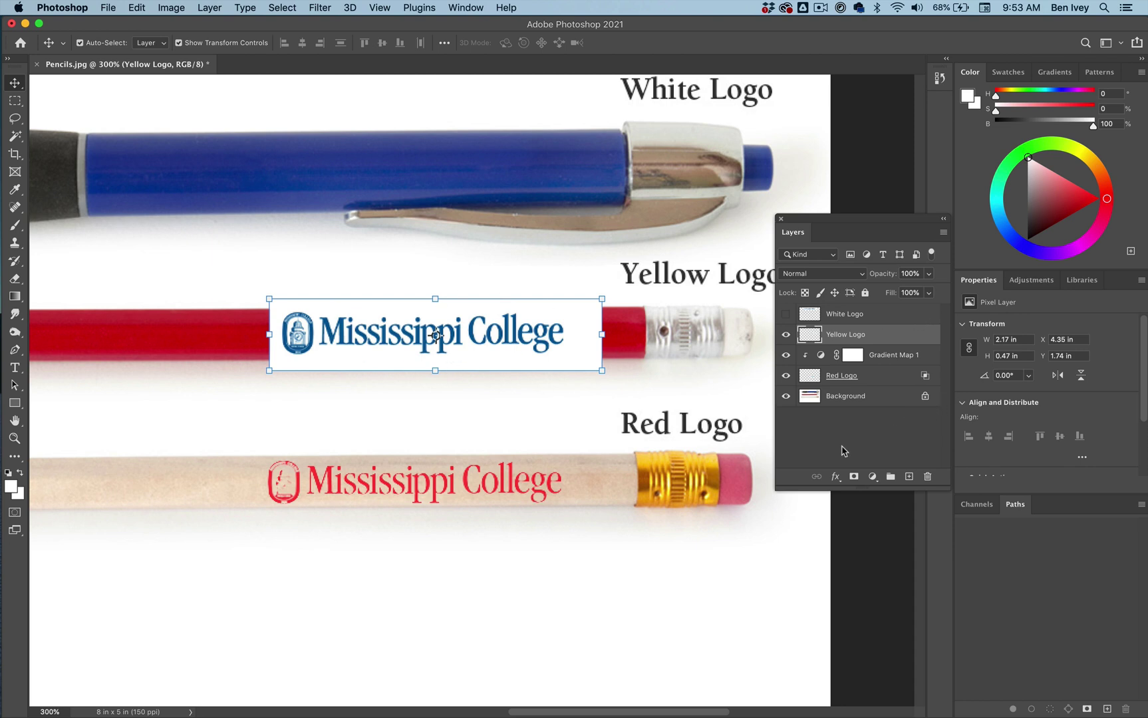
Knock out the Yellow Logo layer's white background with Blend If, splitting This Layer's white limit at 117 / 172
left_click(841, 480)
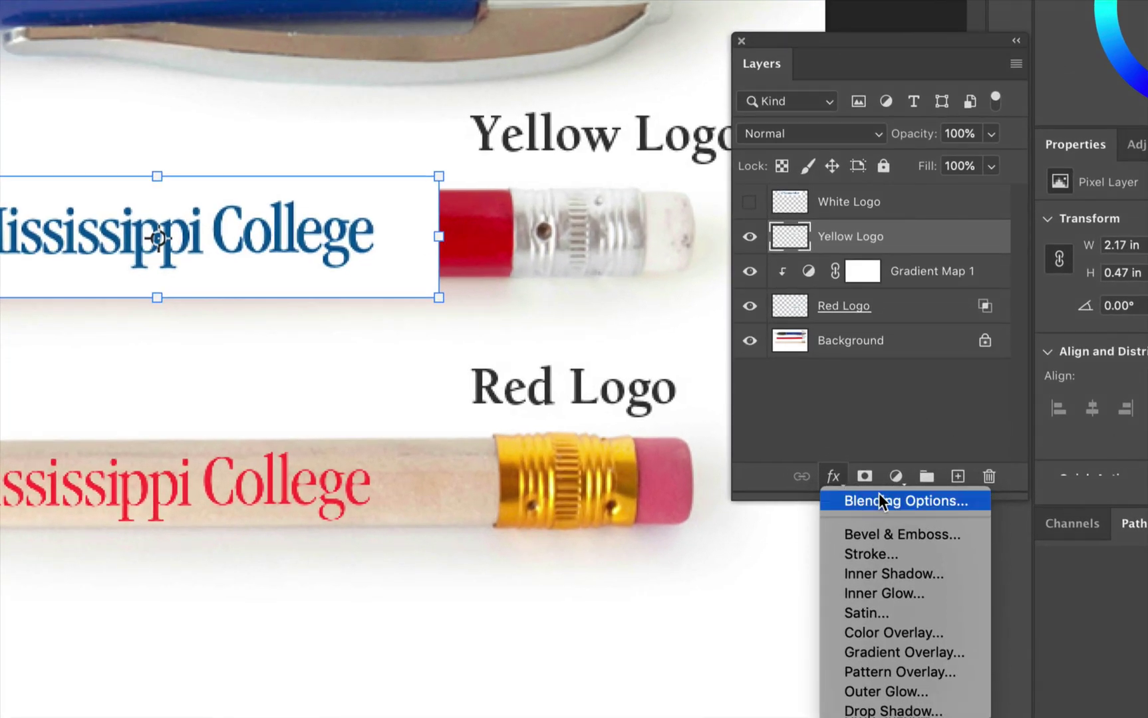
left_click(881, 501)
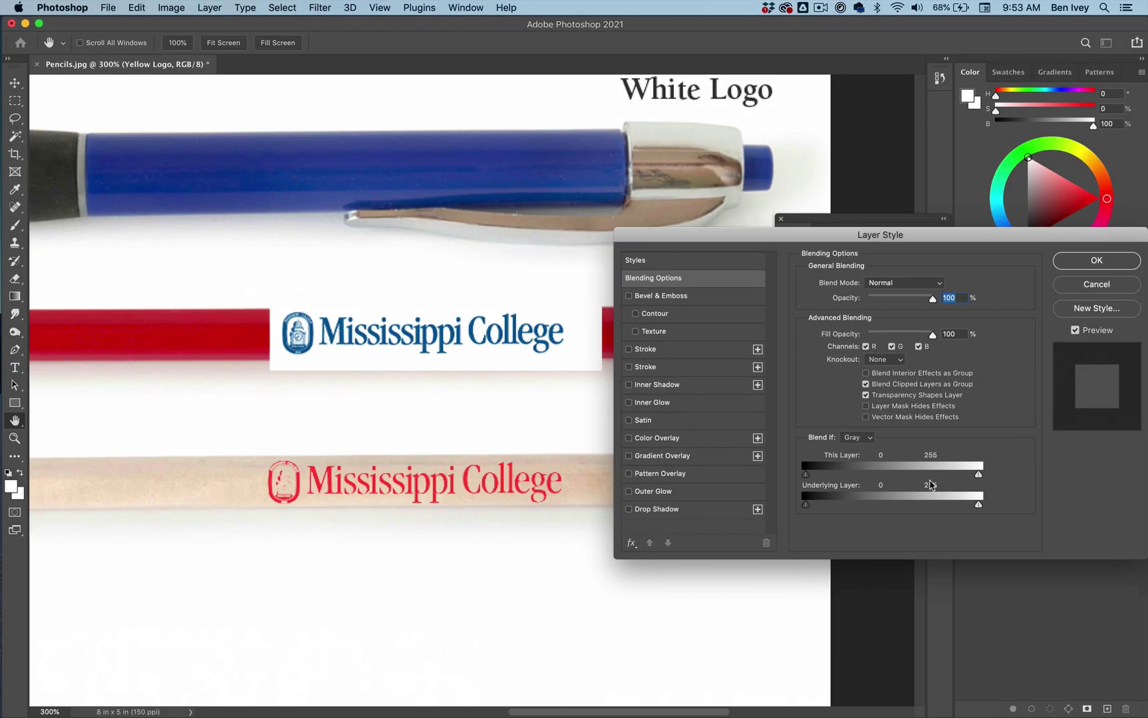
left_click_drag(860, 239, 847, 157)
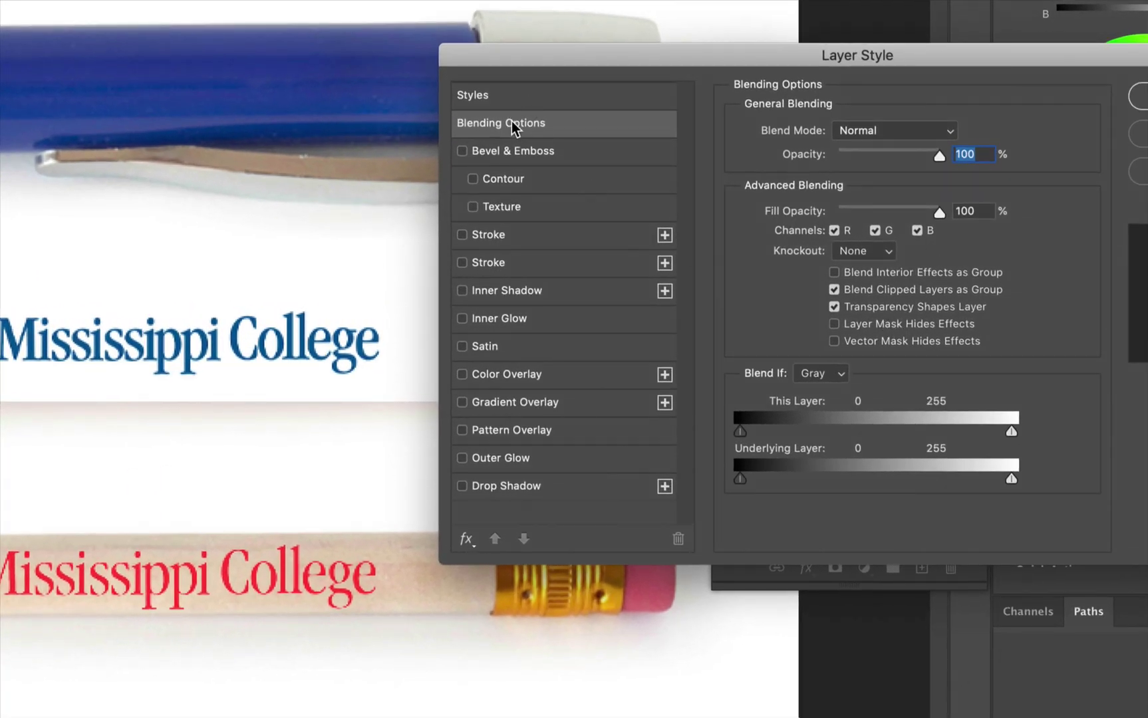
left_click(532, 133)
left_click_drag(1010, 432, 971, 434)
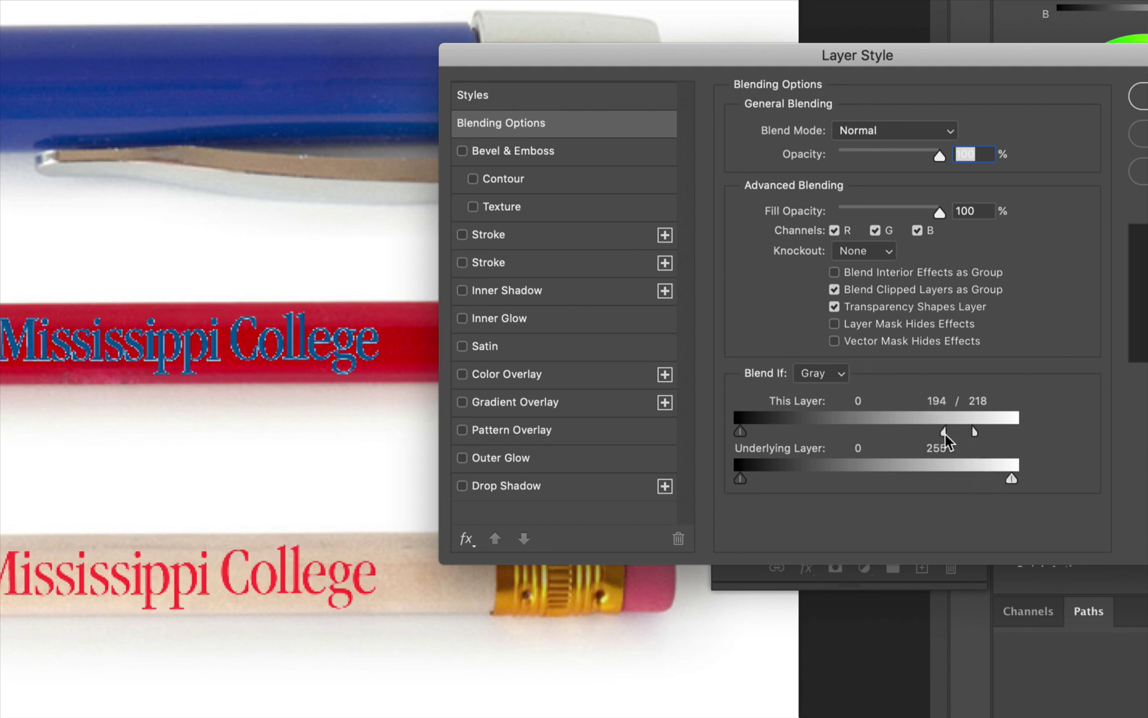
left_click_drag(945, 435, 894, 439)
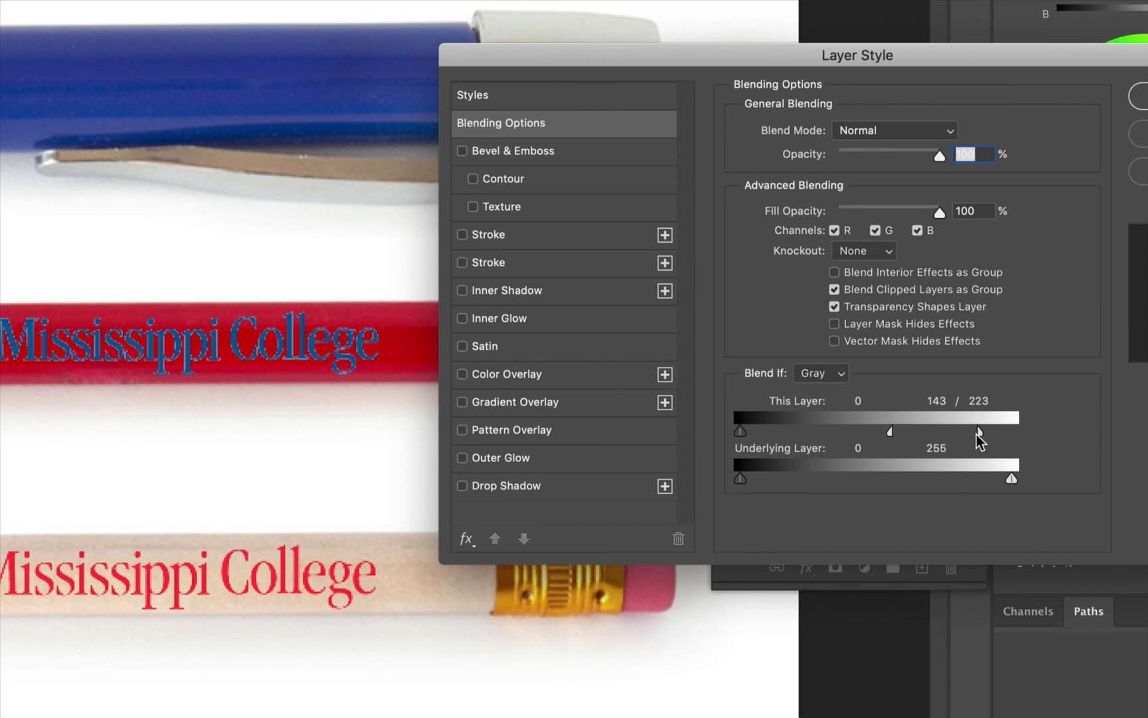
left_click_drag(975, 433, 934, 432)
left_click_drag(889, 433, 865, 437)
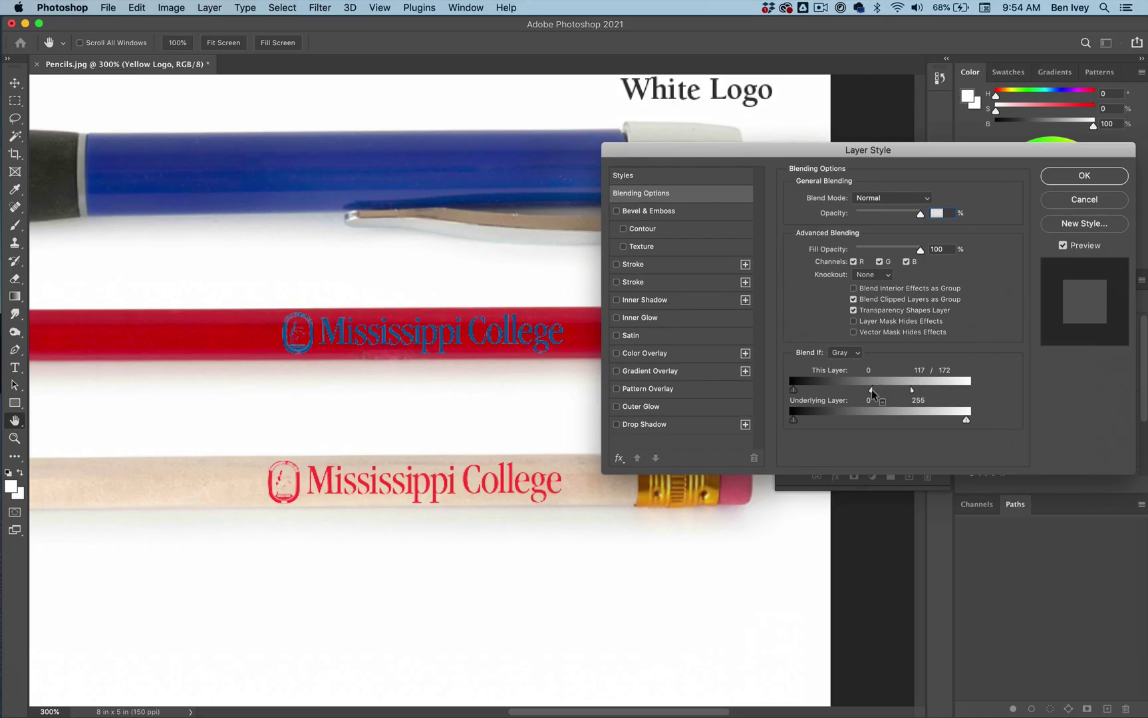
left_click(1084, 176)
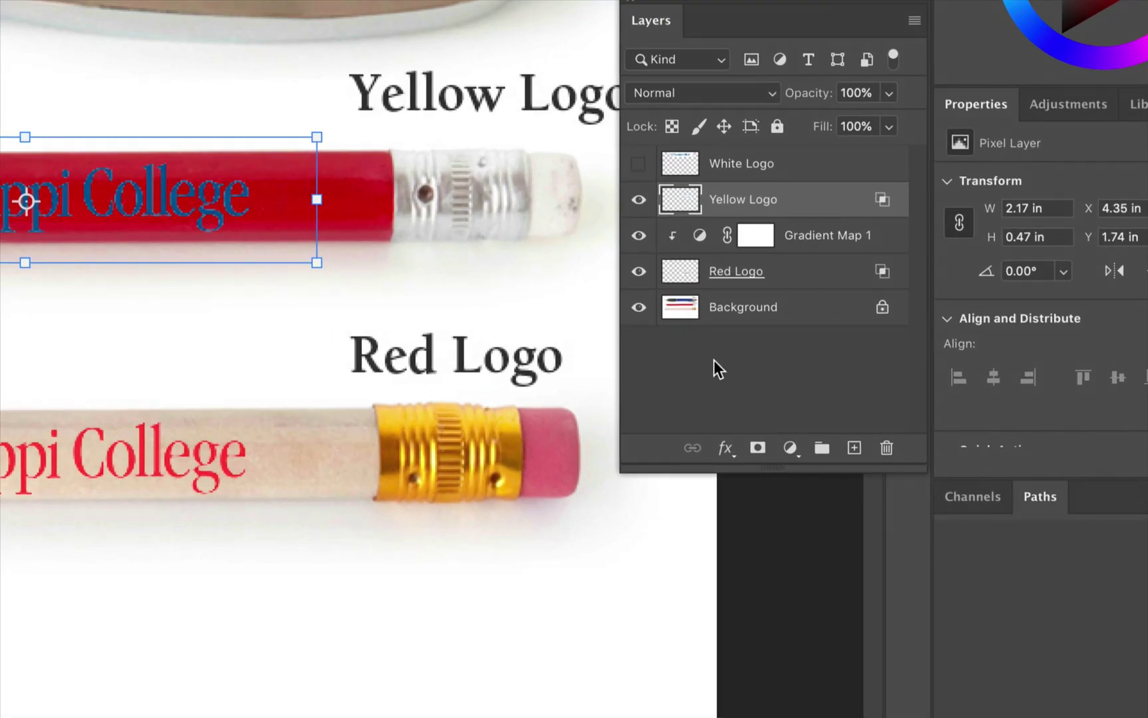
Add a Gradient Map adjustment layer directly above the Yellow Logo layer
left_click(822, 449)
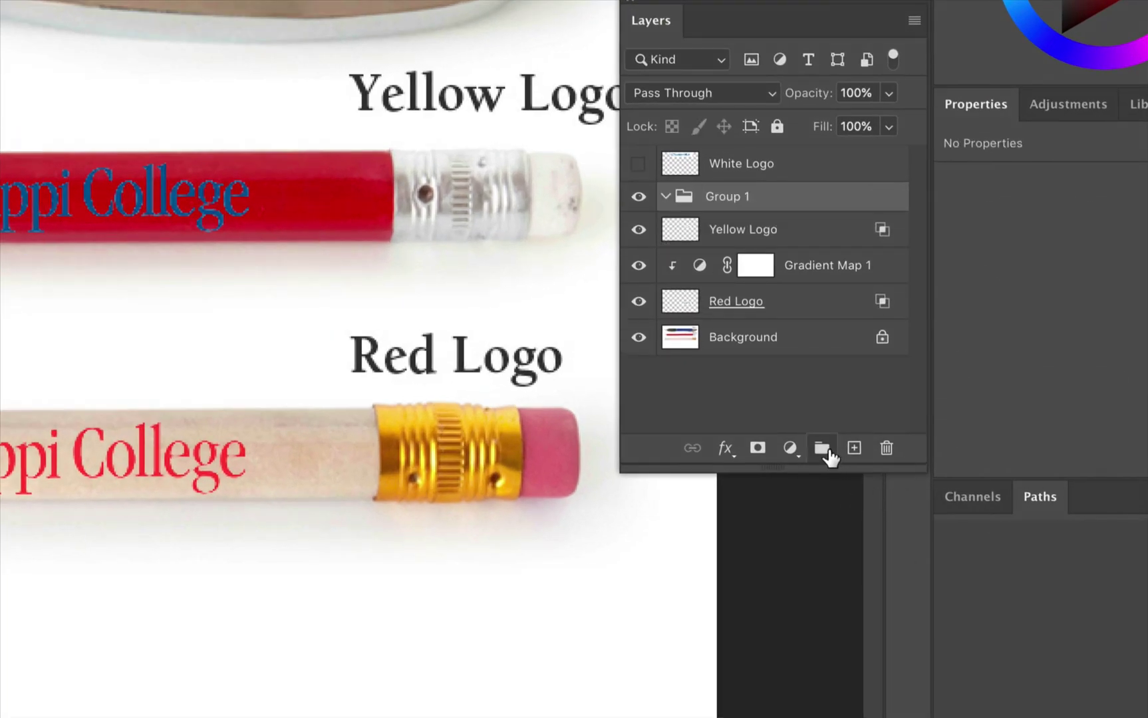
key("ctrl+z")
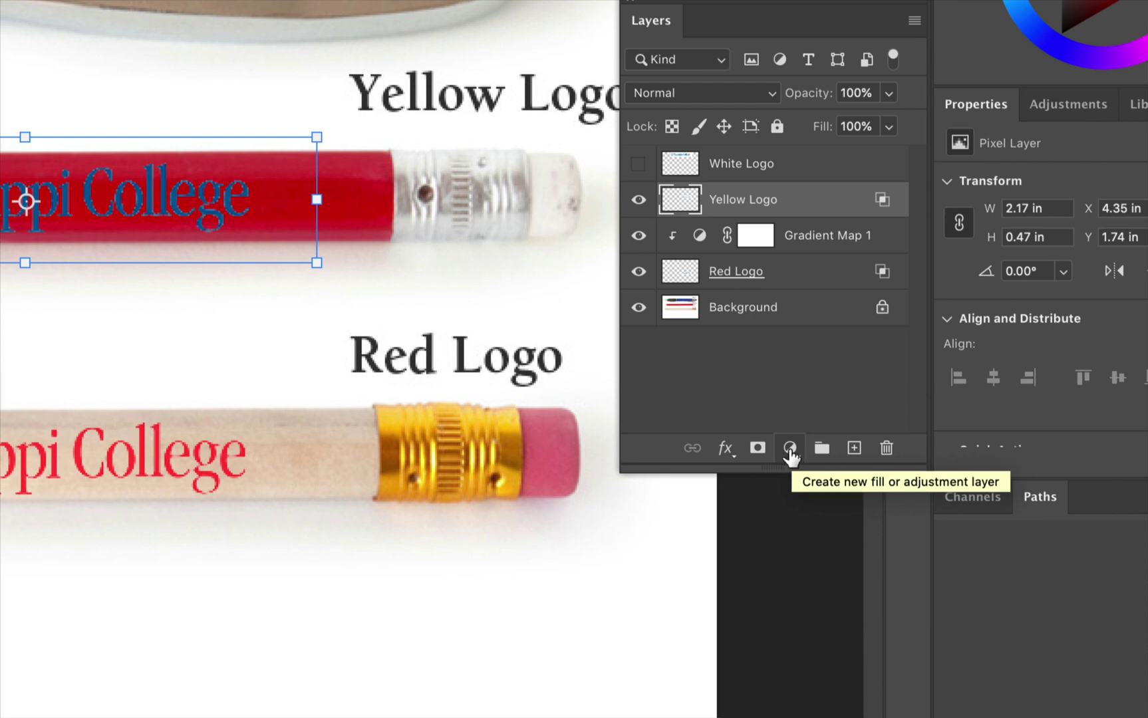
left_click(788, 450)
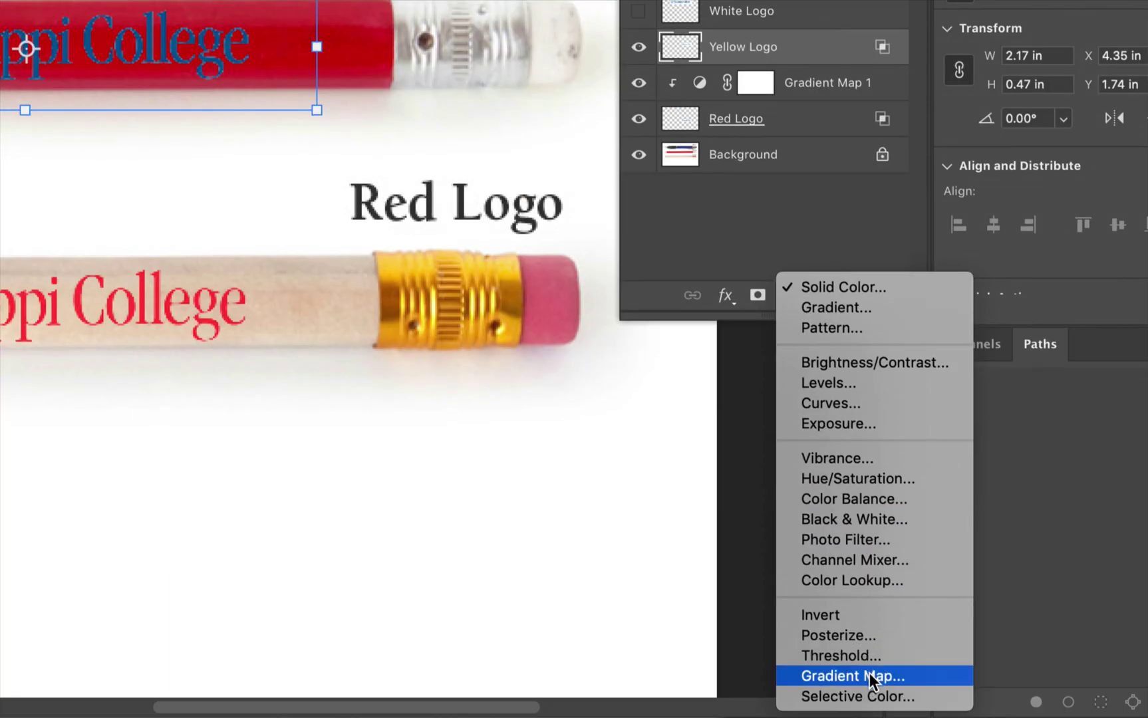
left_click(865, 673)
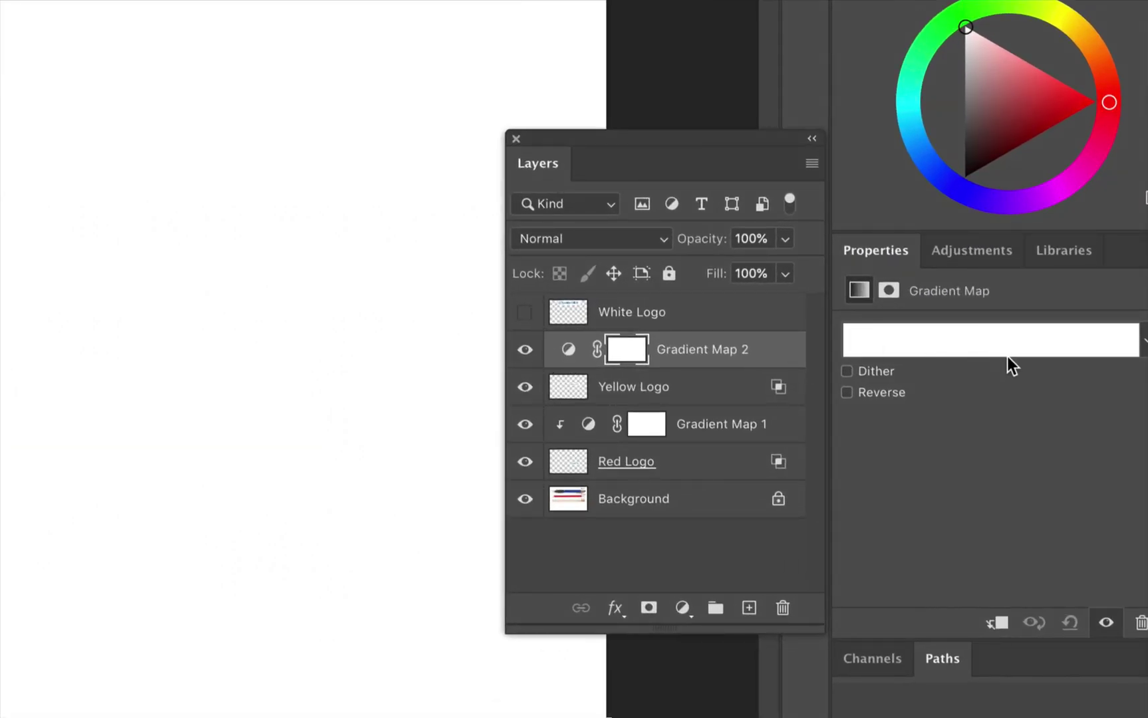
Set the Gradient Map above the Yellow Logo layer to run from yellow f0ff00 to white
left_click(970, 343)
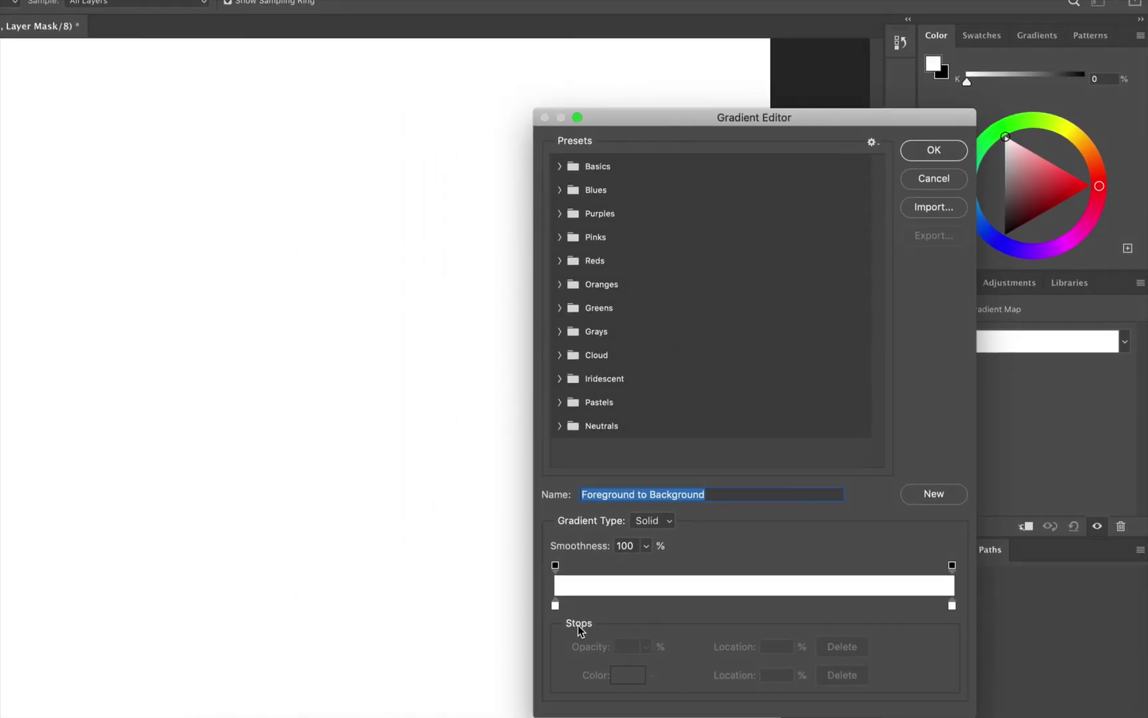
left_click(554, 605)
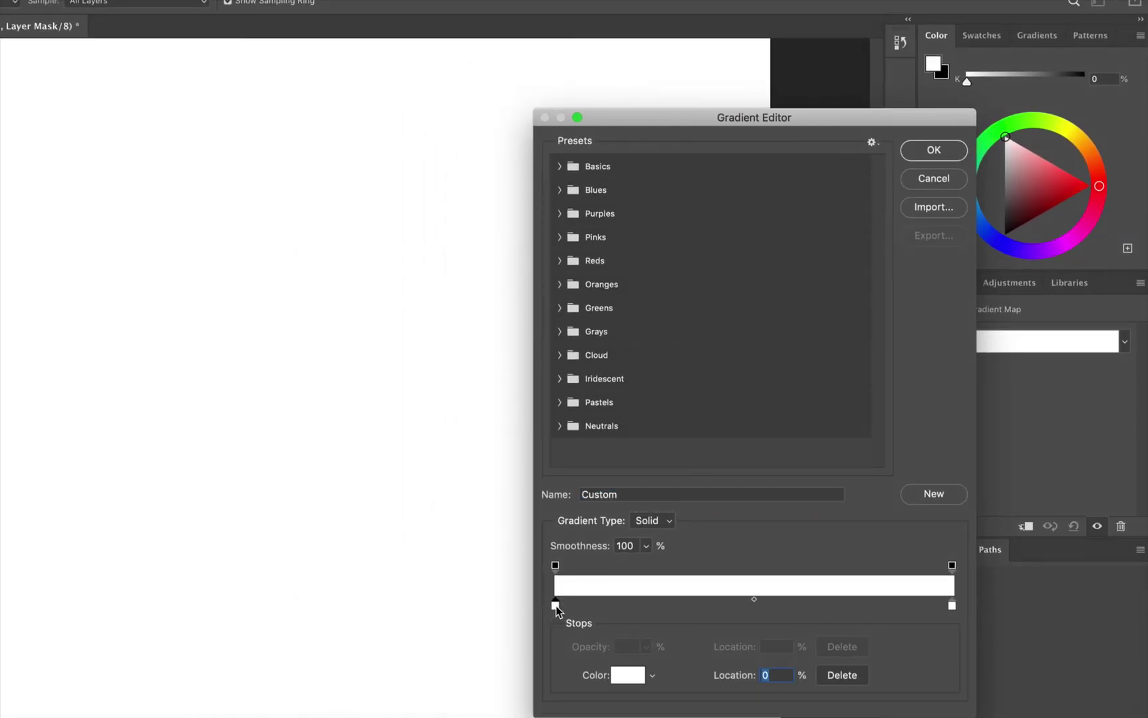
double_click(555, 605)
left_click_drag(479, 326, 481, 380)
left_click_drag(418, 226, 485, 188)
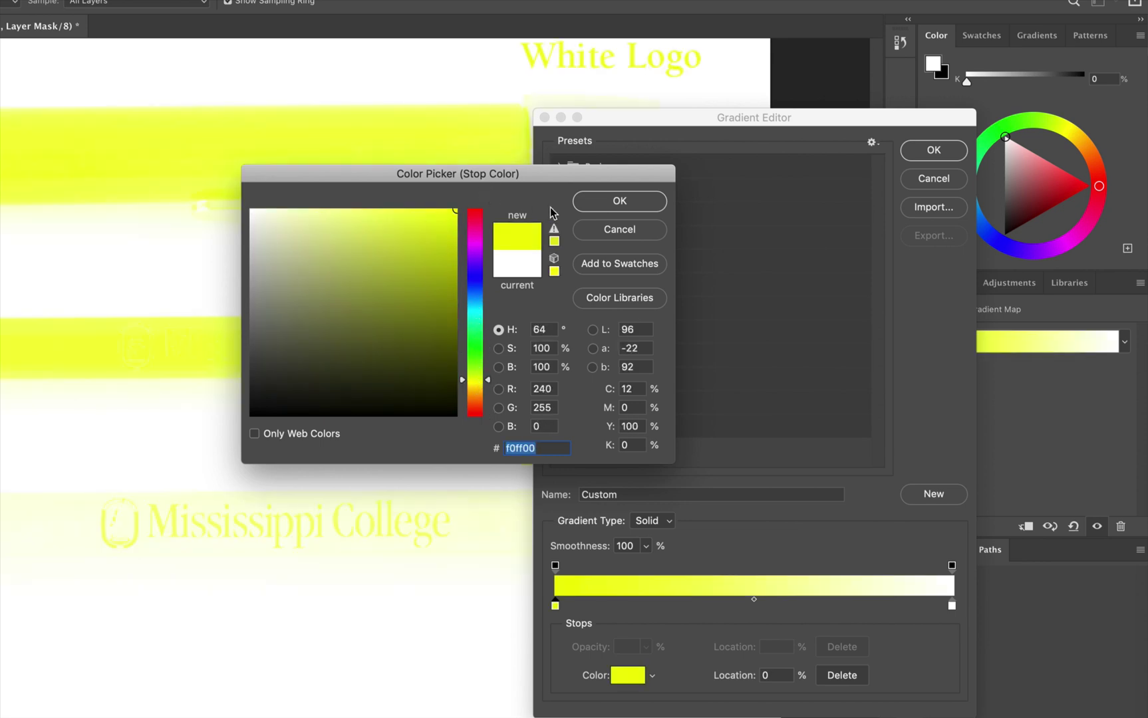
left_click(602, 207)
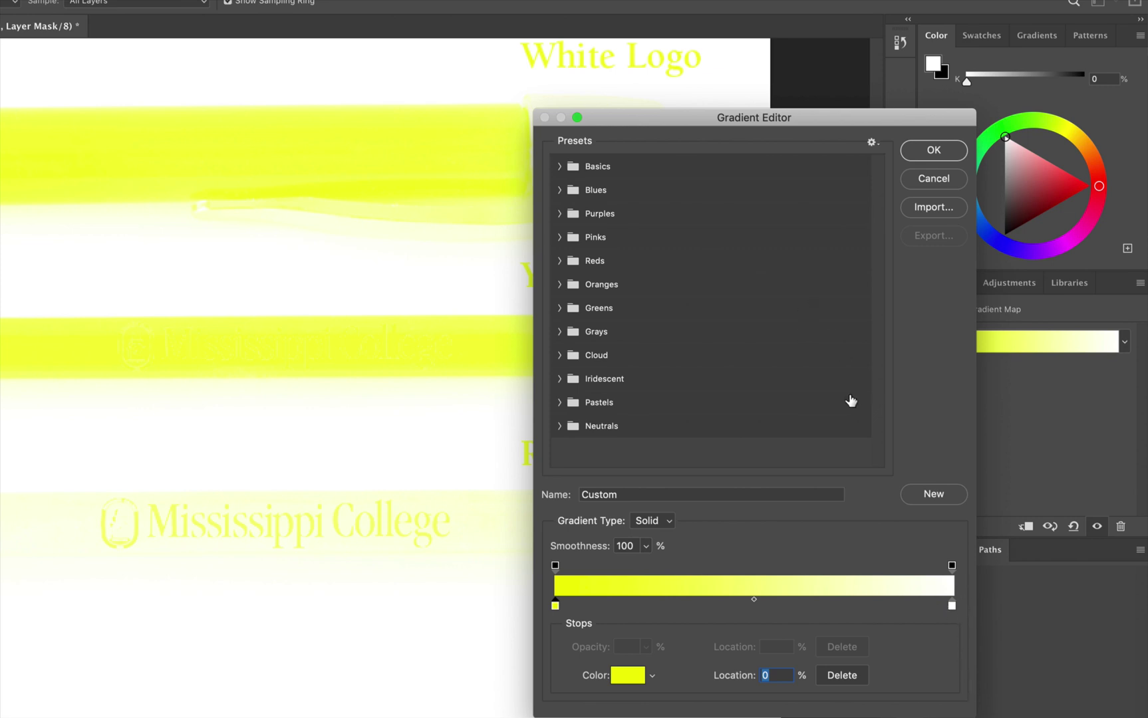
left_click(933, 149)
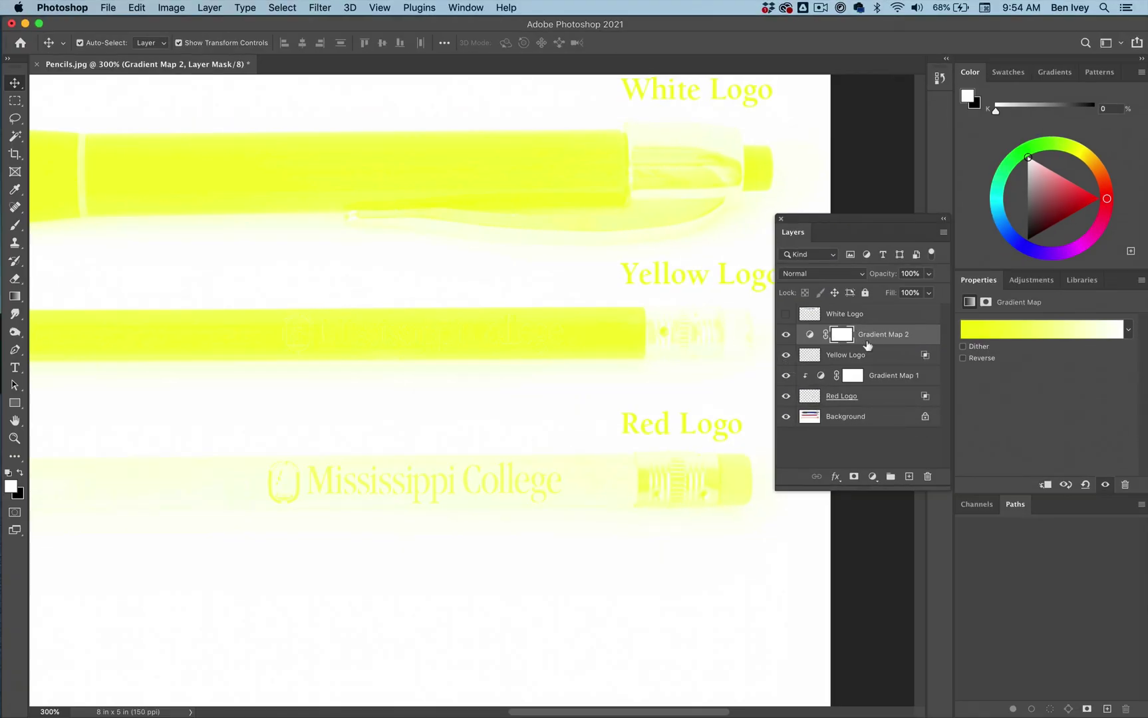
Clip the yellow Gradient Map adjustment to the Yellow Logo layer with a clipping mask
left_click(165, 7)
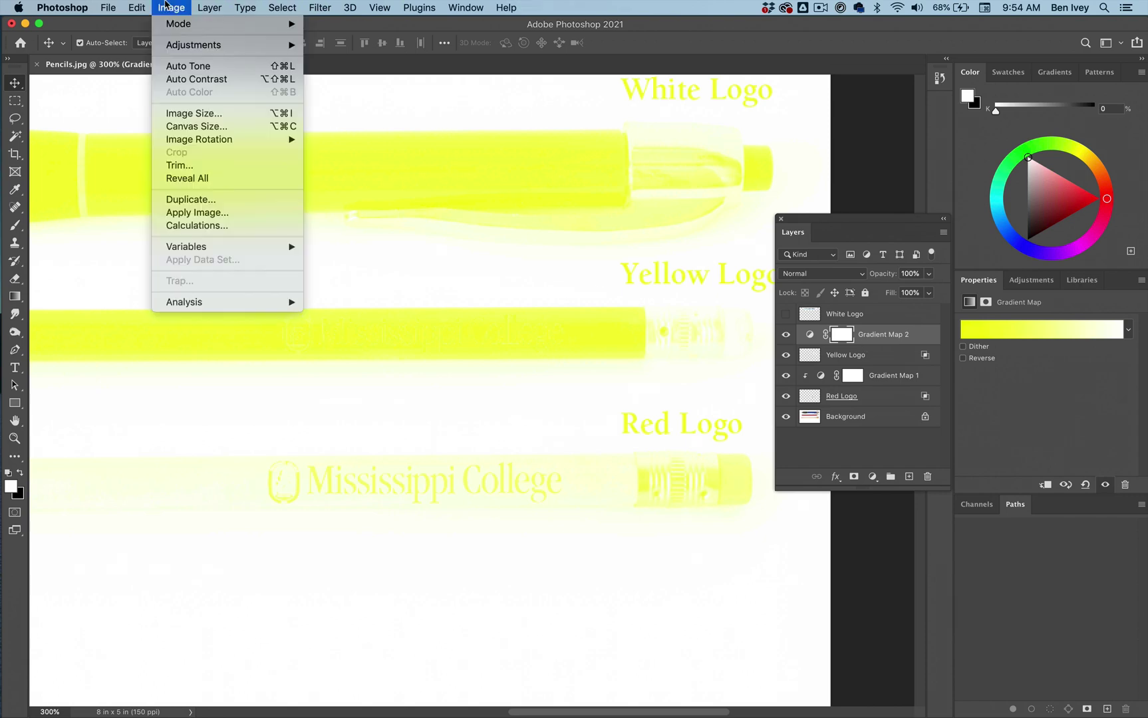
mouse_move(212, 8)
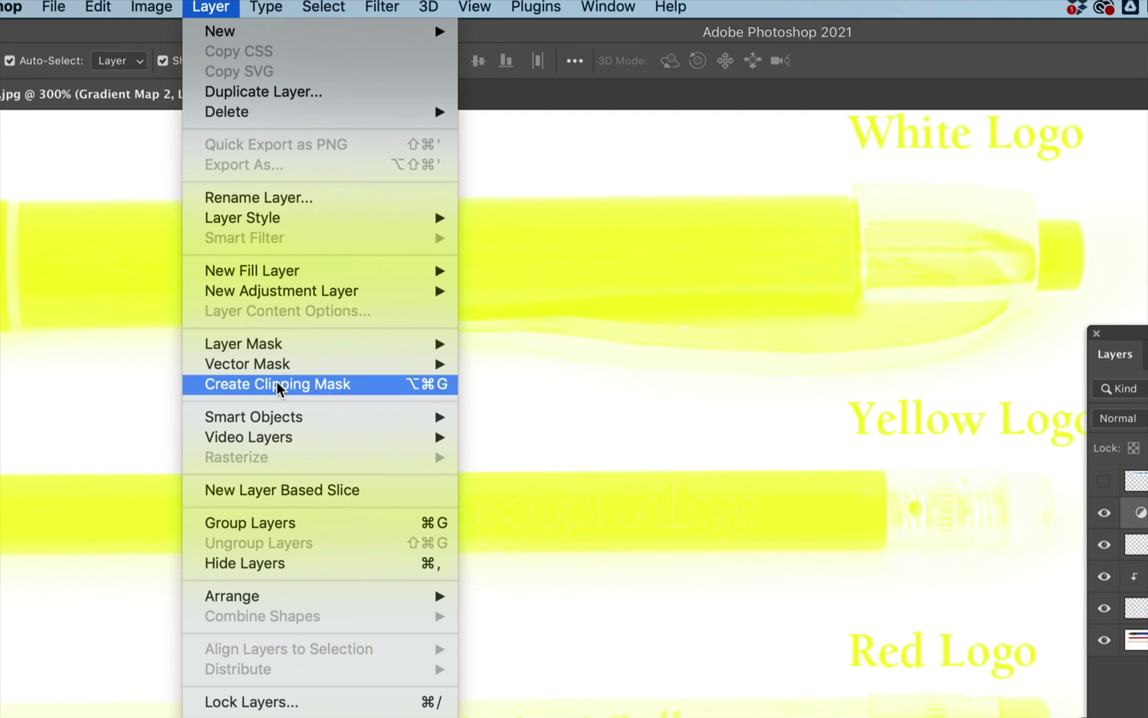
left_click(276, 385)
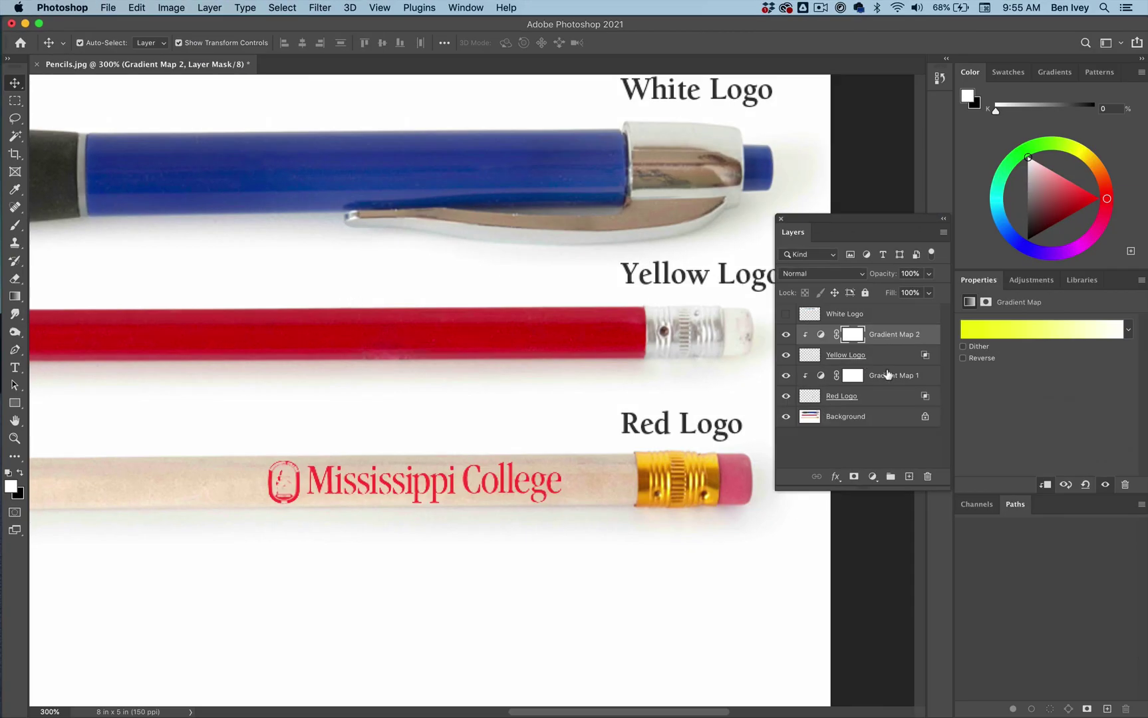
Adjust the Yellow Logo layer's Blend If so This Layer's white limit is split at 235 / 255
left_click(889, 359)
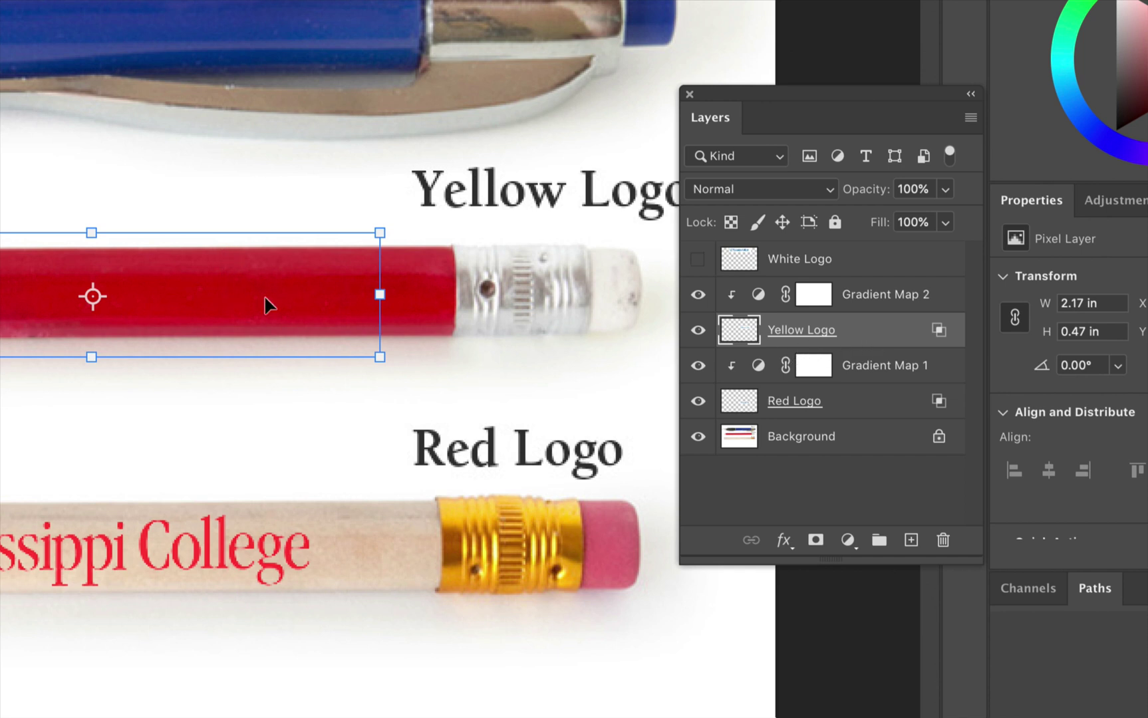
double_click(939, 332)
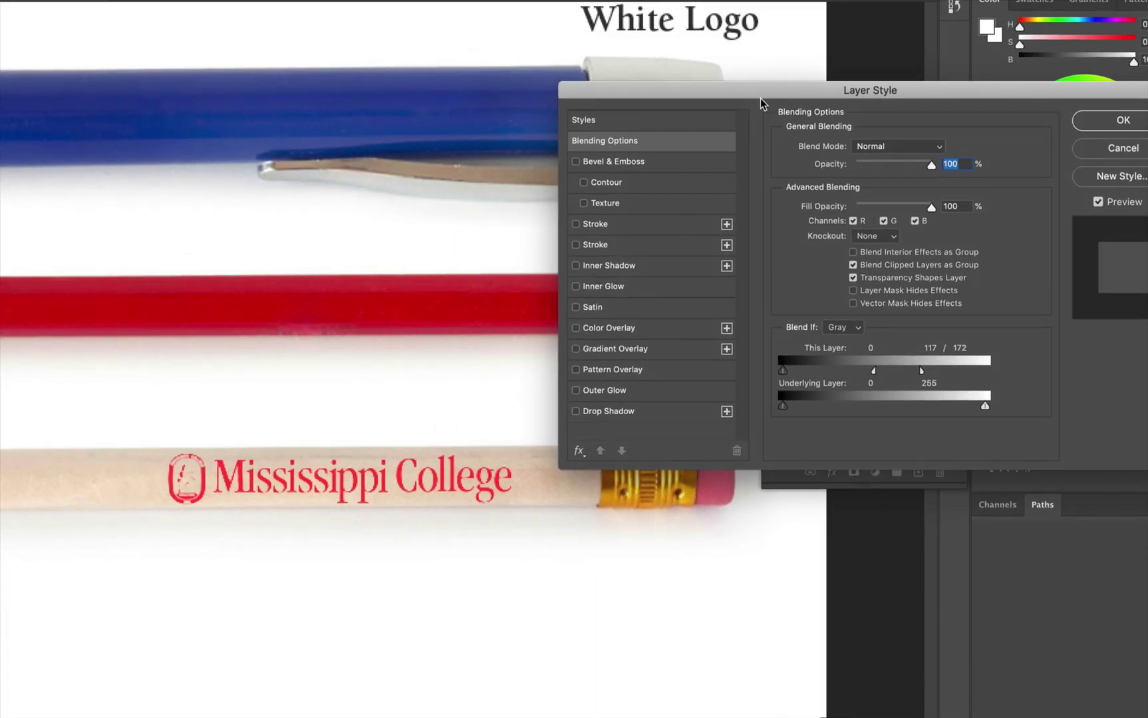
left_click_drag(762, 103, 778, 226)
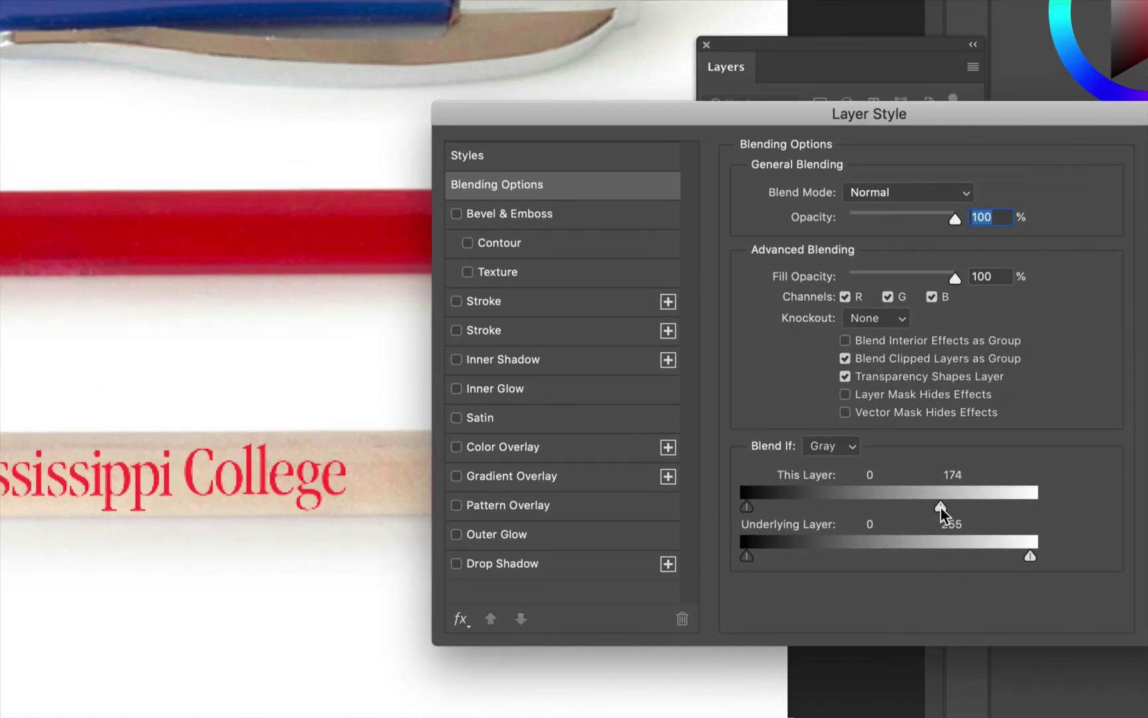
left_click_drag(997, 503, 1008, 502)
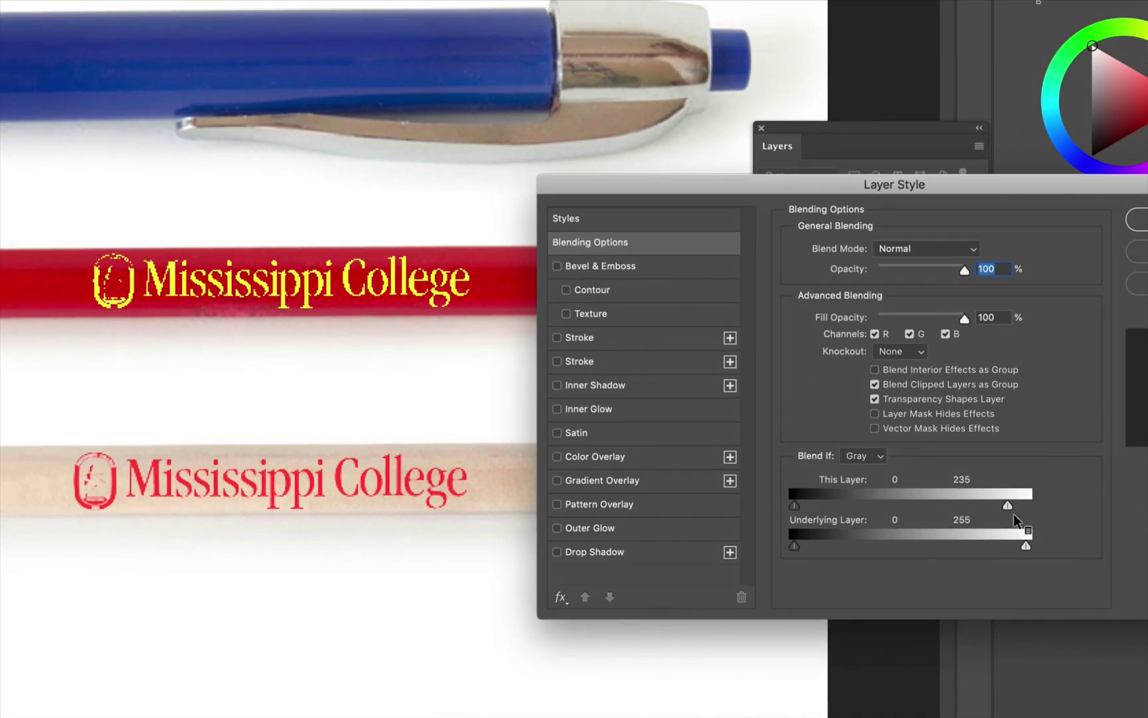
mouse_move(1009, 506)
left_mouse_down()
mouse_move(1033, 503)
mouse_move(997, 505)
mouse_move(1007, 506)
left_mouse_up()
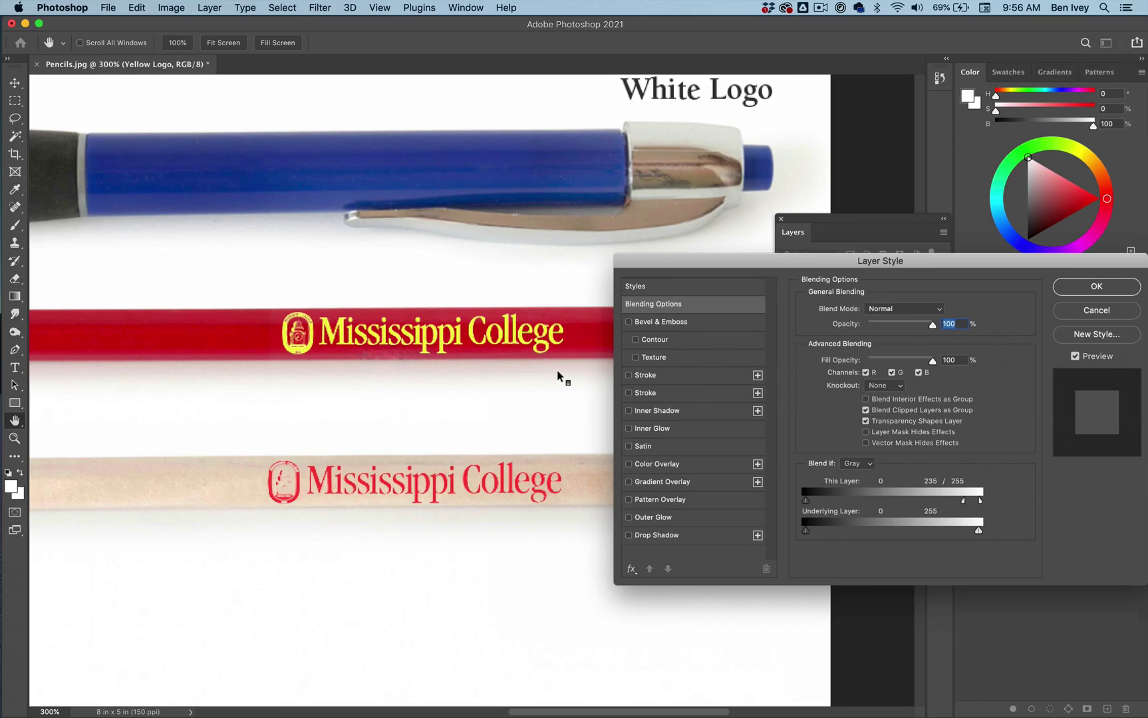
left_click(1094, 295)
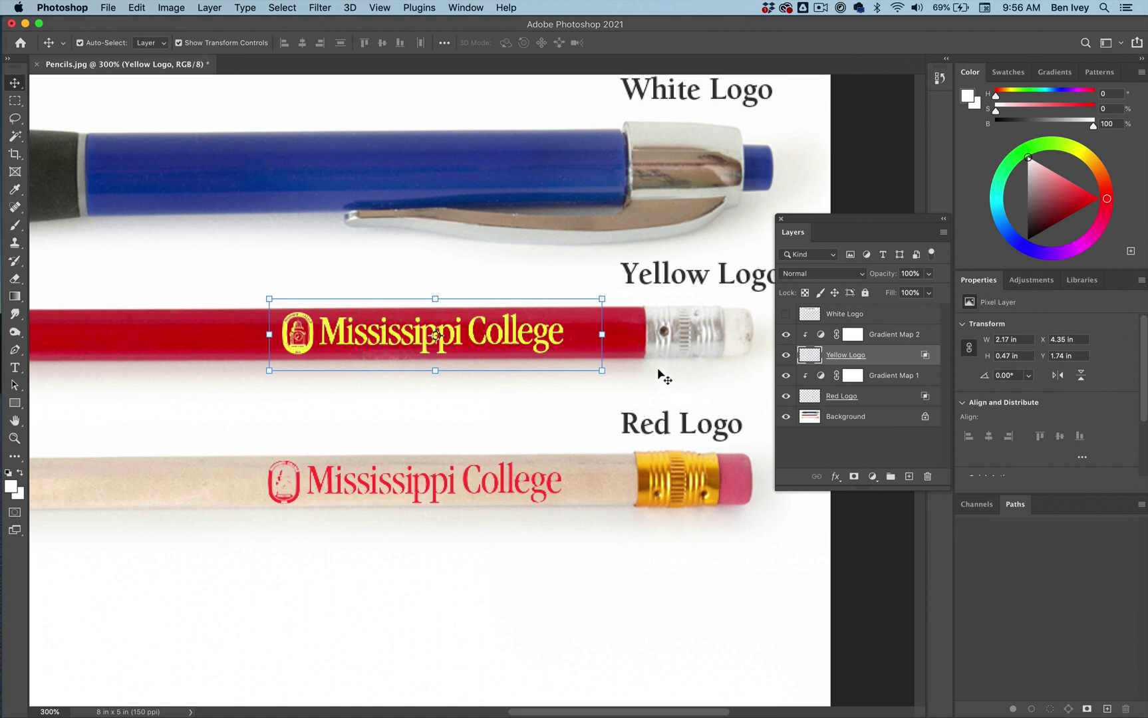
Show the White Logo layer, scale it to about 2.21 x 0.48 in and place it on the blue pen's barrel
scroll(657, 376, "up", 4)
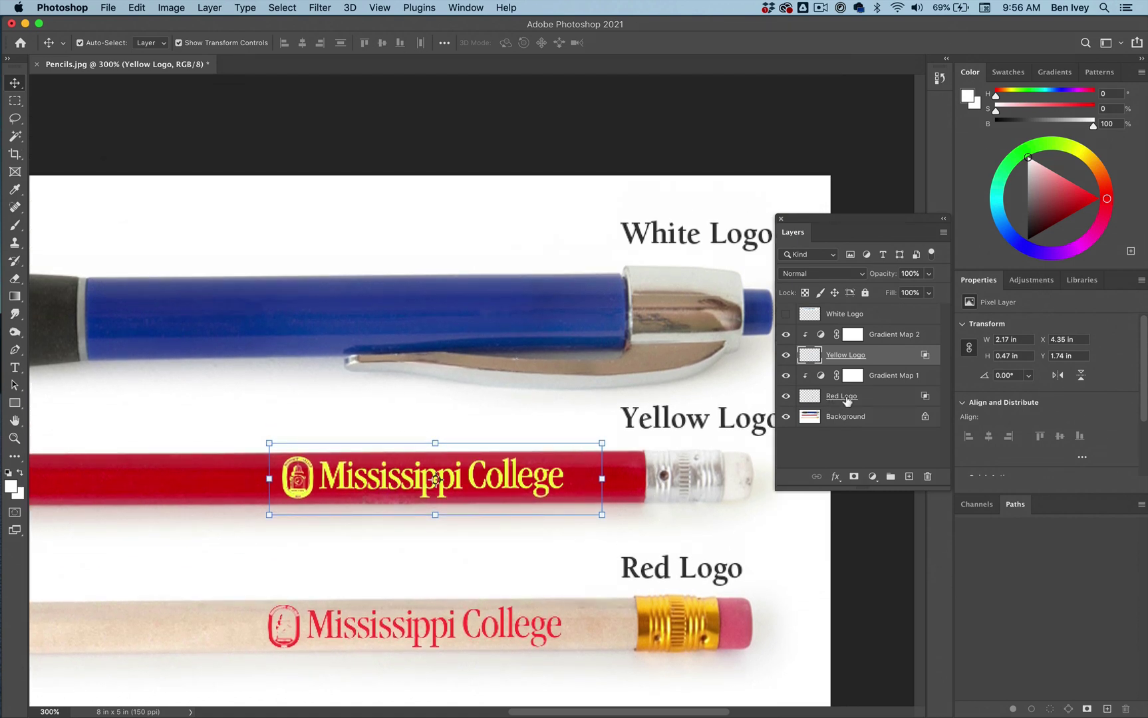
left_click(787, 314)
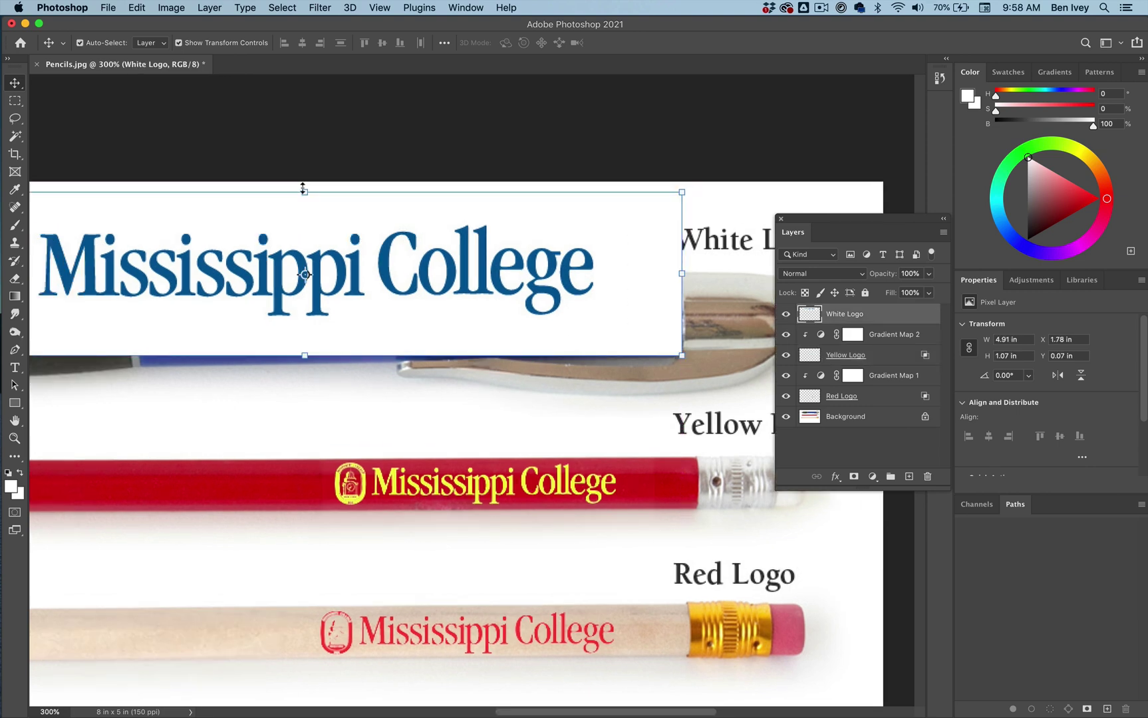
left_click_drag(302, 188, 305, 281)
left_click_drag(252, 310, 429, 310)
key("Return")
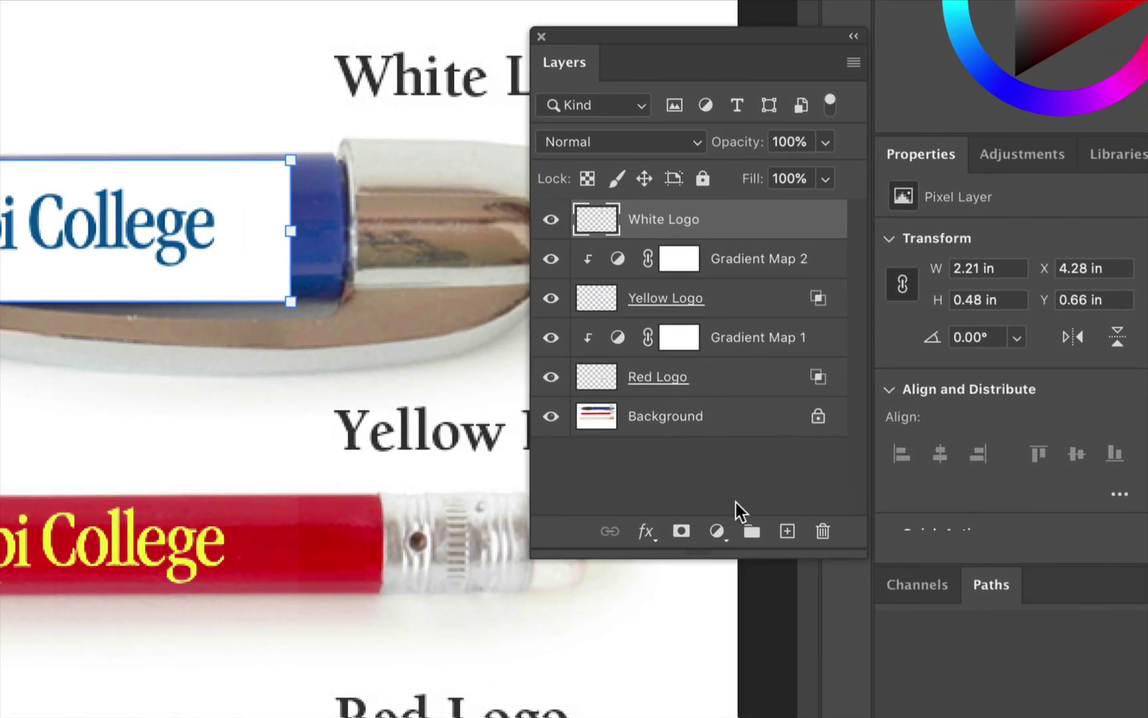
Add a Gradient Map adjustment layer directly above the White Logo layer and make its starting colour stop white ffffff
left_click(716, 531)
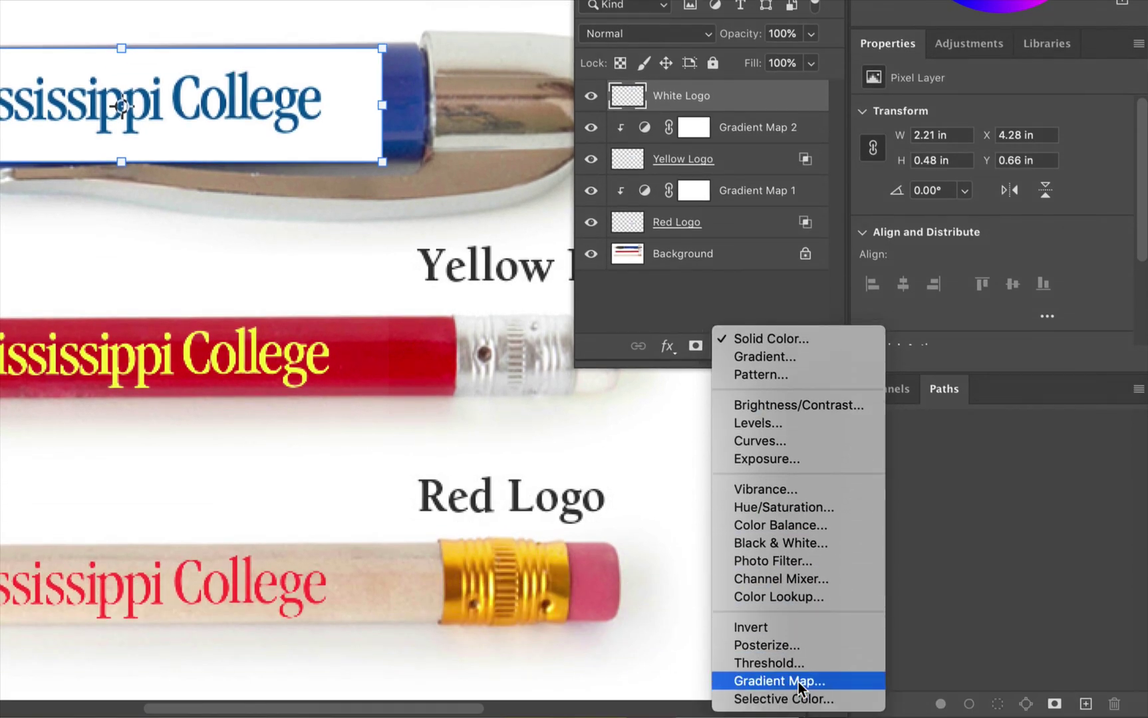
left_click(800, 683)
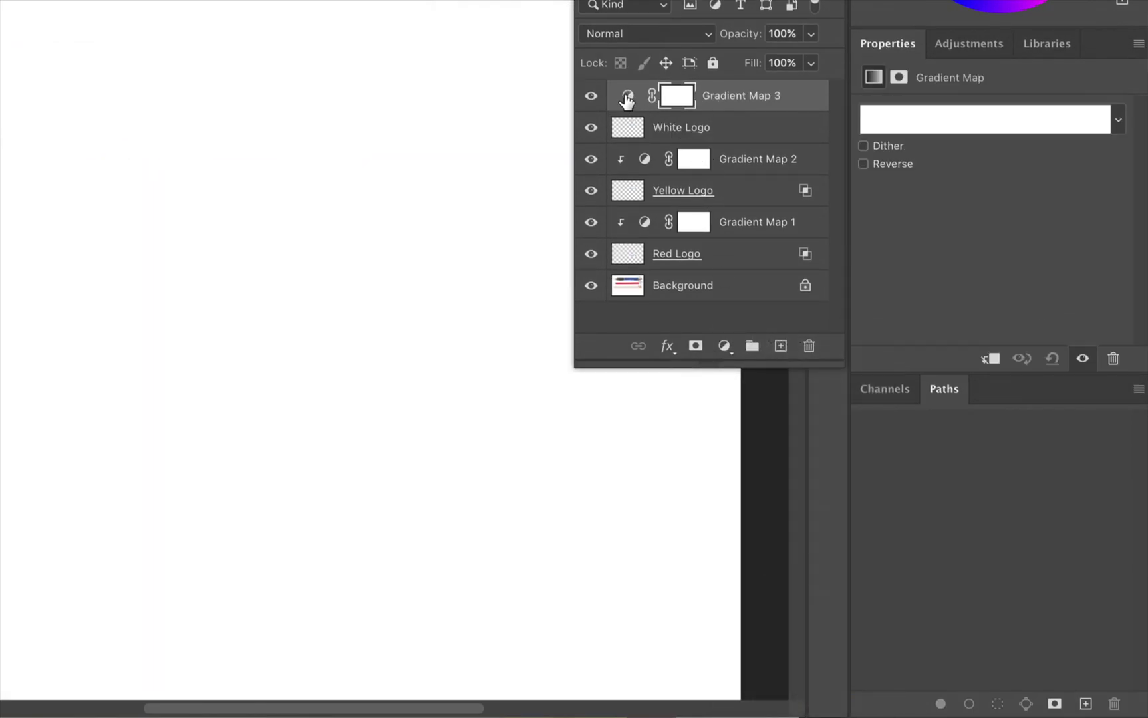
left_click(982, 124)
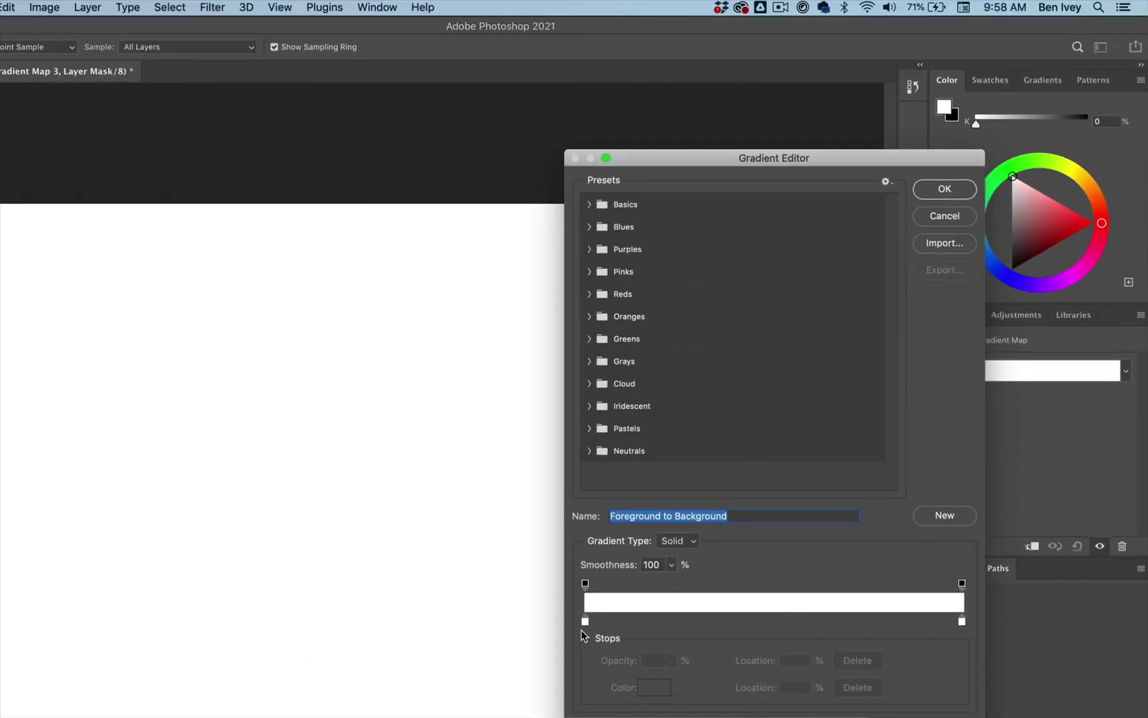
double_click(585, 622)
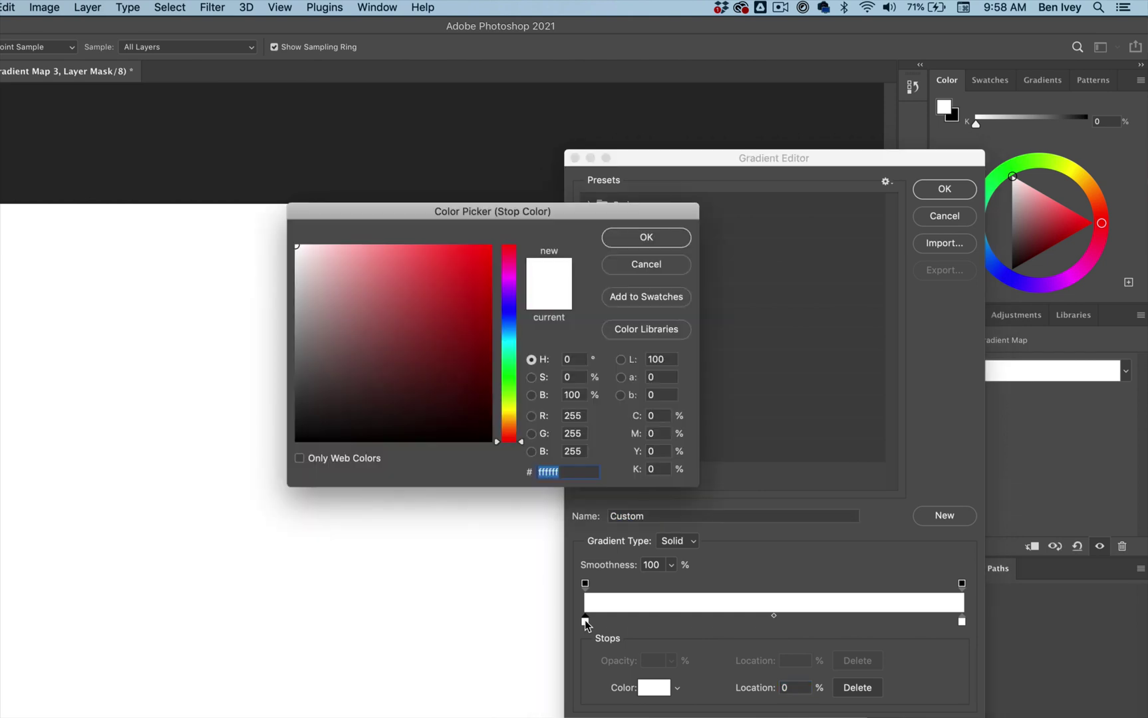
left_click_drag(332, 274, 274, 231)
left_click(660, 242)
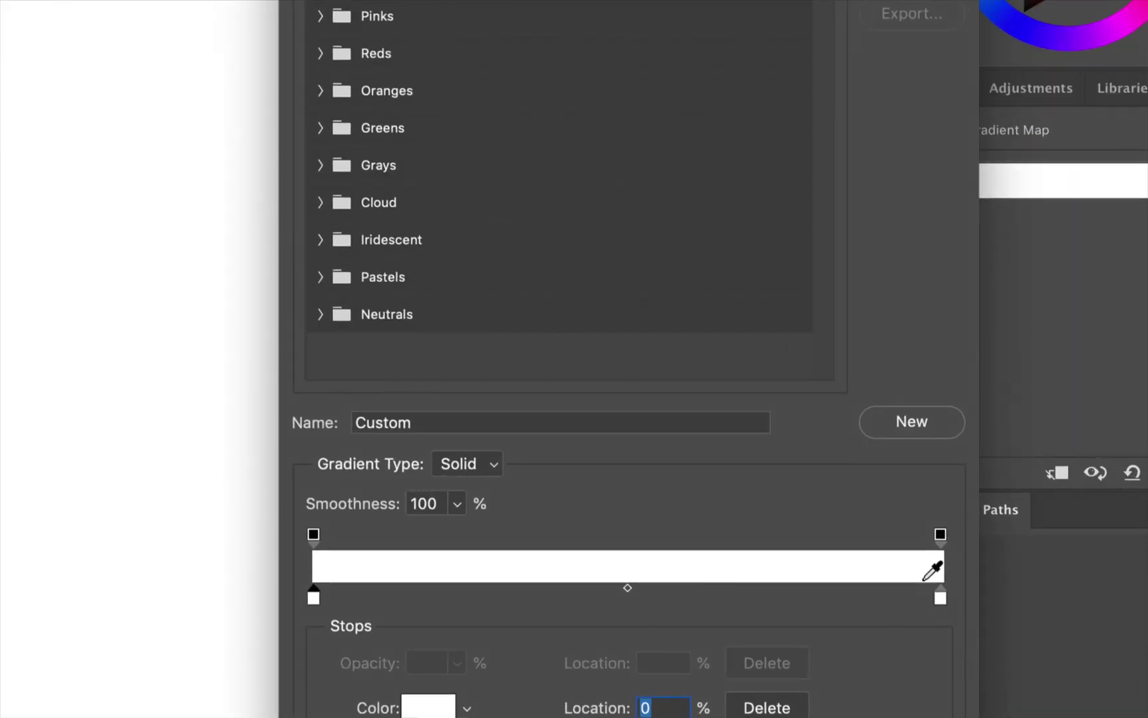
Set the end colour stop of the White Logo's gradient to black 000000
left_click(944, 599)
double_click(944, 600)
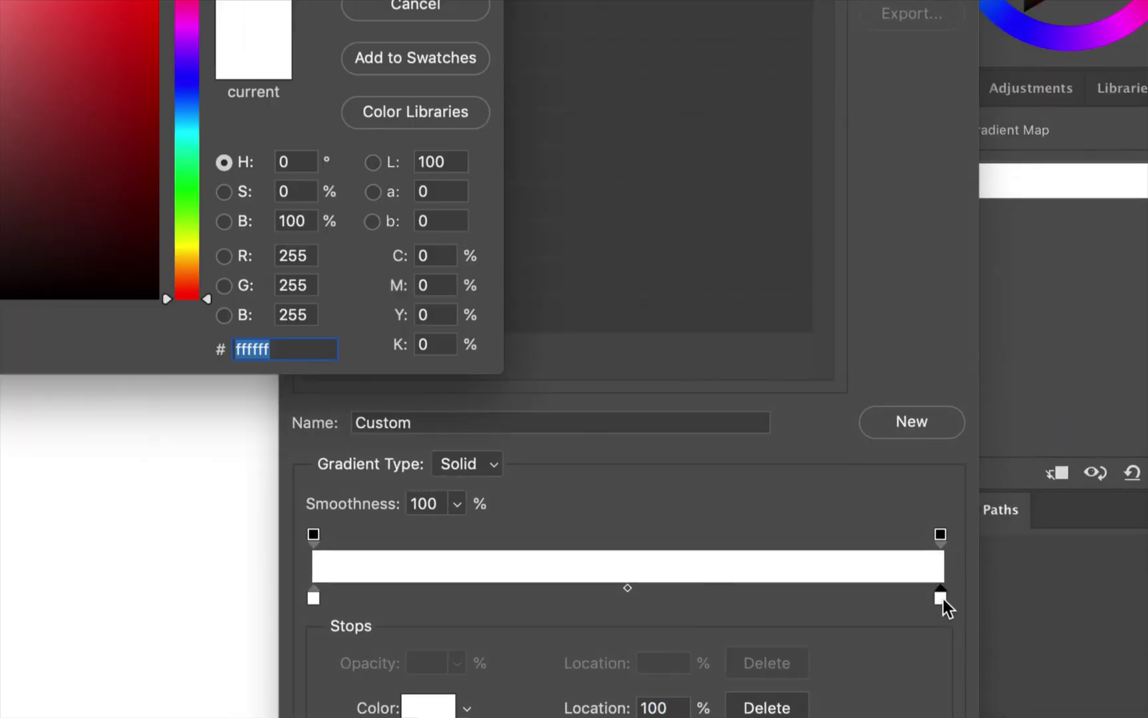
mouse_move(459, 265)
left_mouse_down()
mouse_move(520, 312)
mouse_move(567, 393)
left_mouse_up()
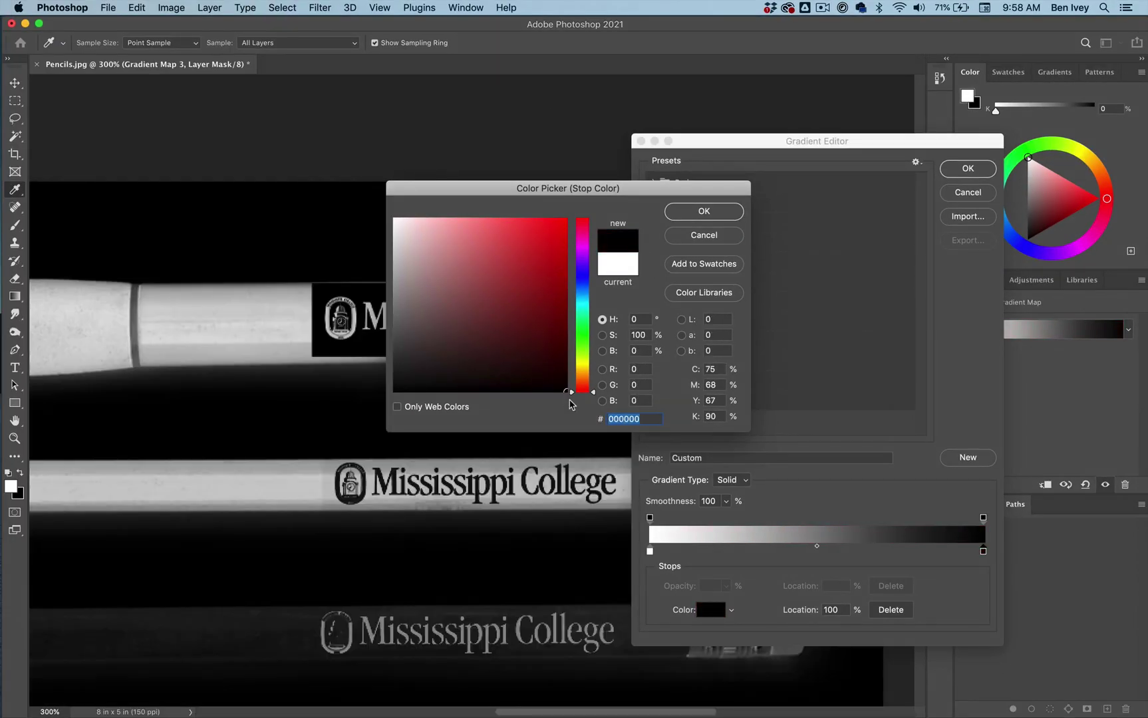
left_click(703, 212)
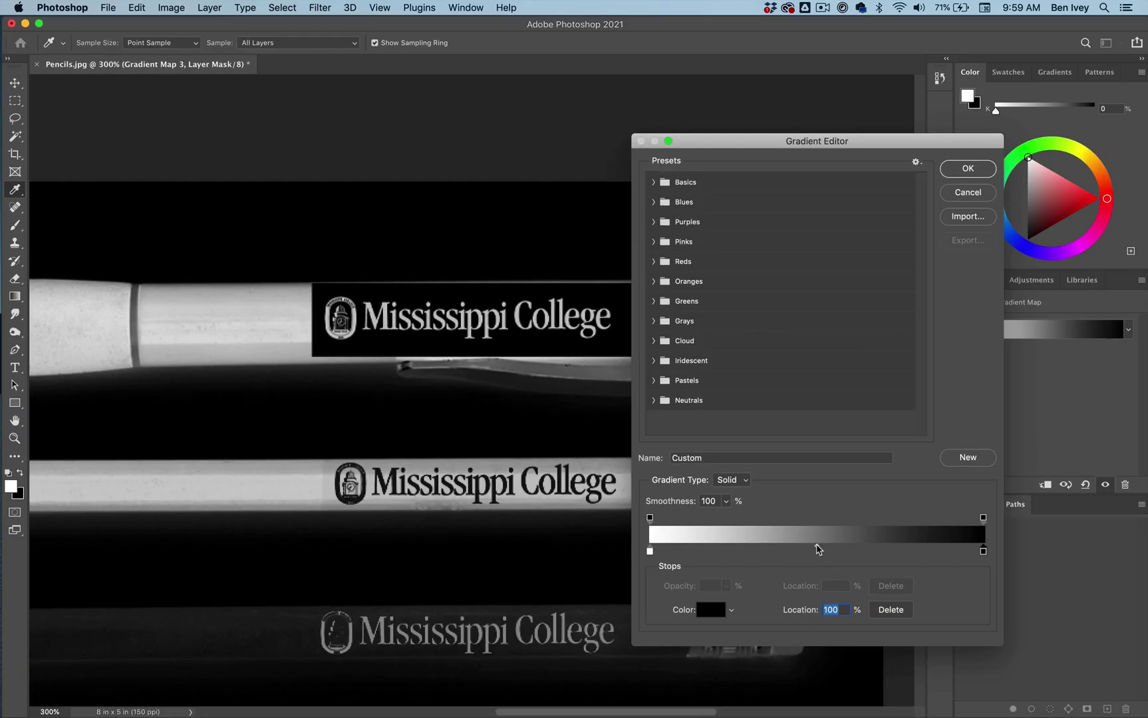
Brighten the white-to-black gradient by shifting its midpoint toward the black stop and placing the white stop at 7%
left_click_drag(818, 550, 913, 546)
mouse_move(652, 552)
left_mouse_down()
mouse_move(689, 558)
mouse_move(672, 552)
left_mouse_up()
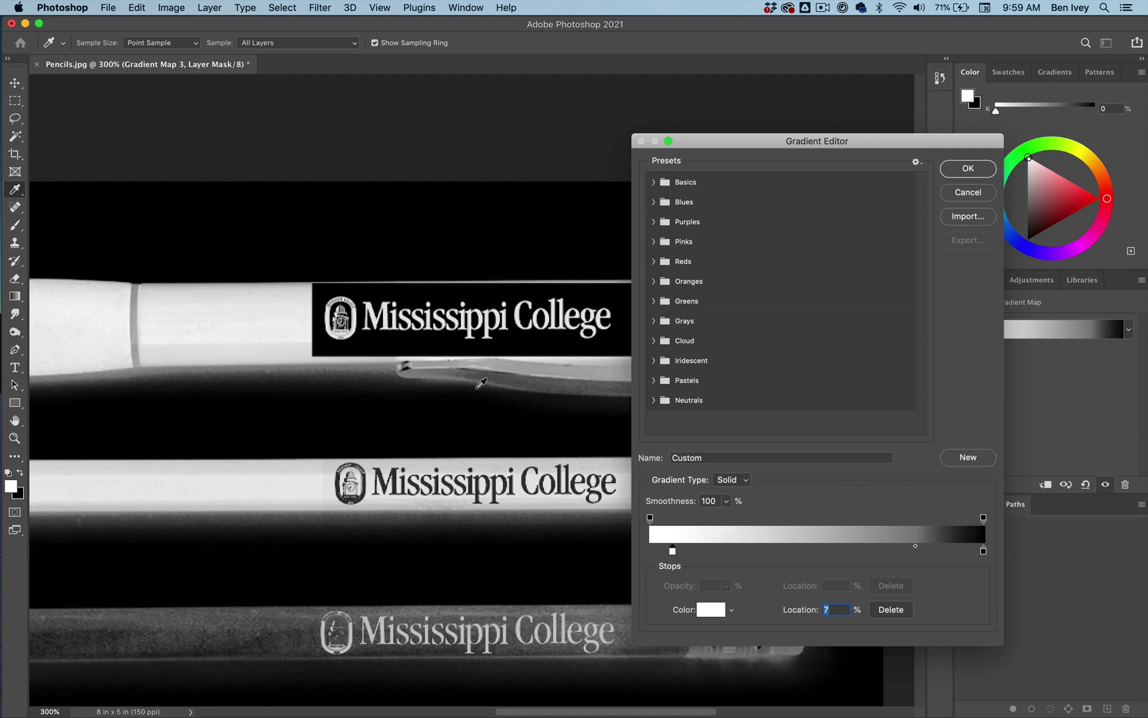
left_click(952, 171)
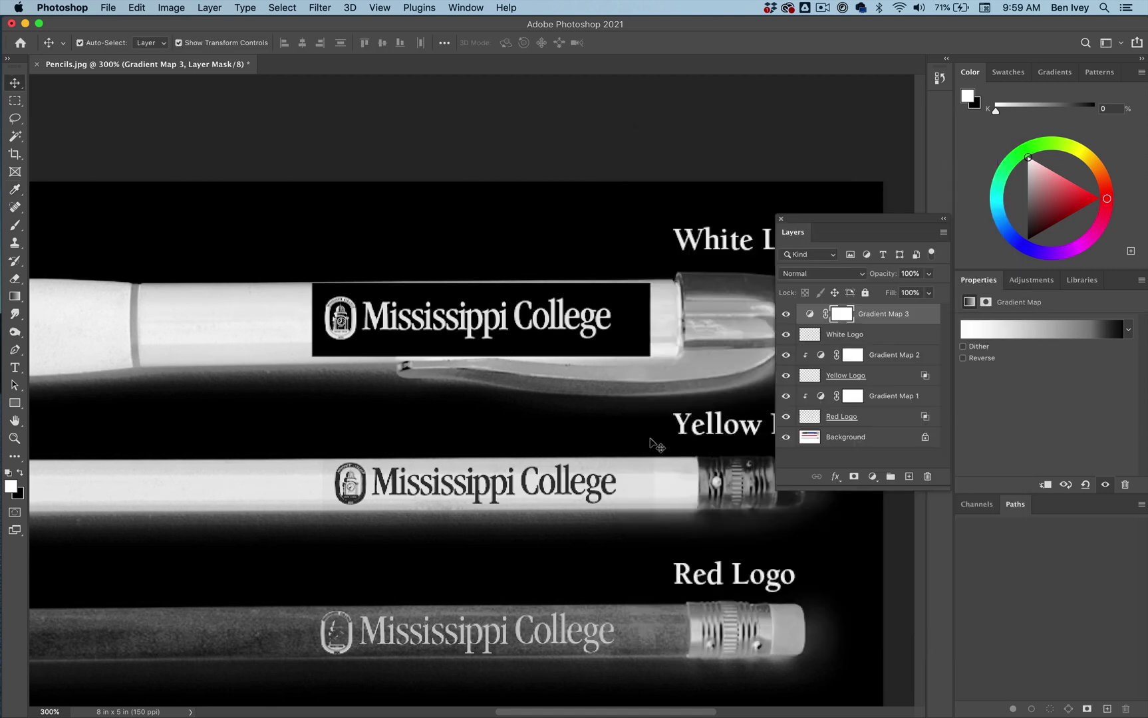
Clip the white-to-black Gradient Map adjustment to the White Logo layer with a clipping mask
left_click(207, 8)
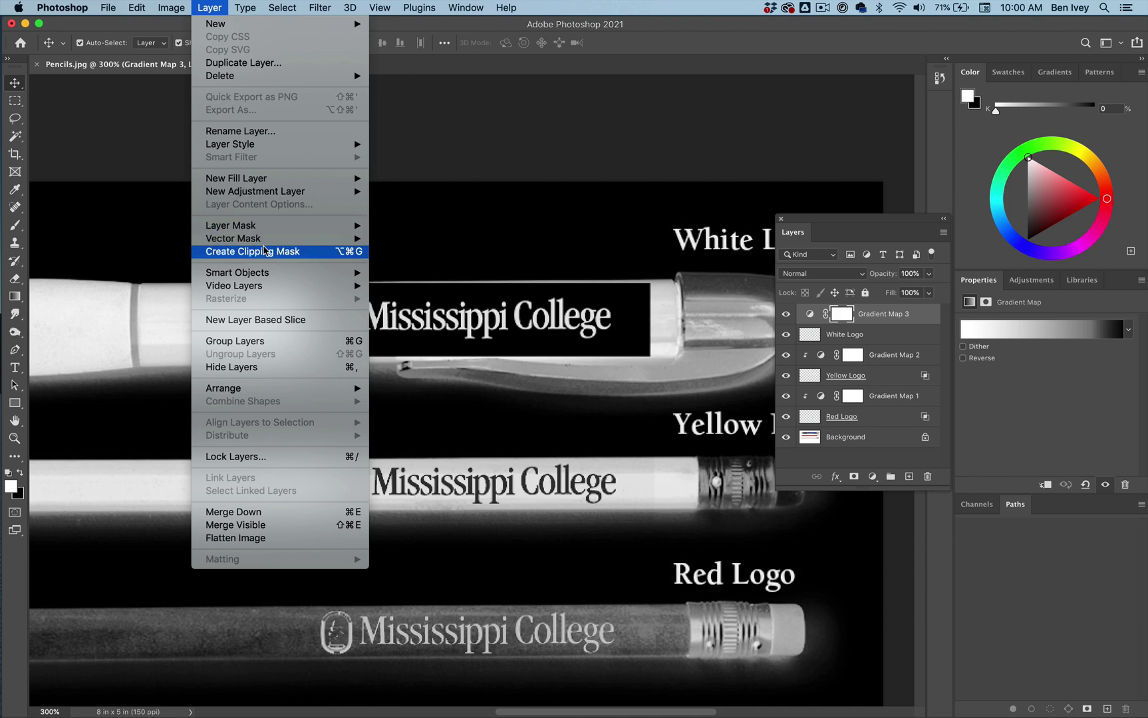
left_click(272, 253)
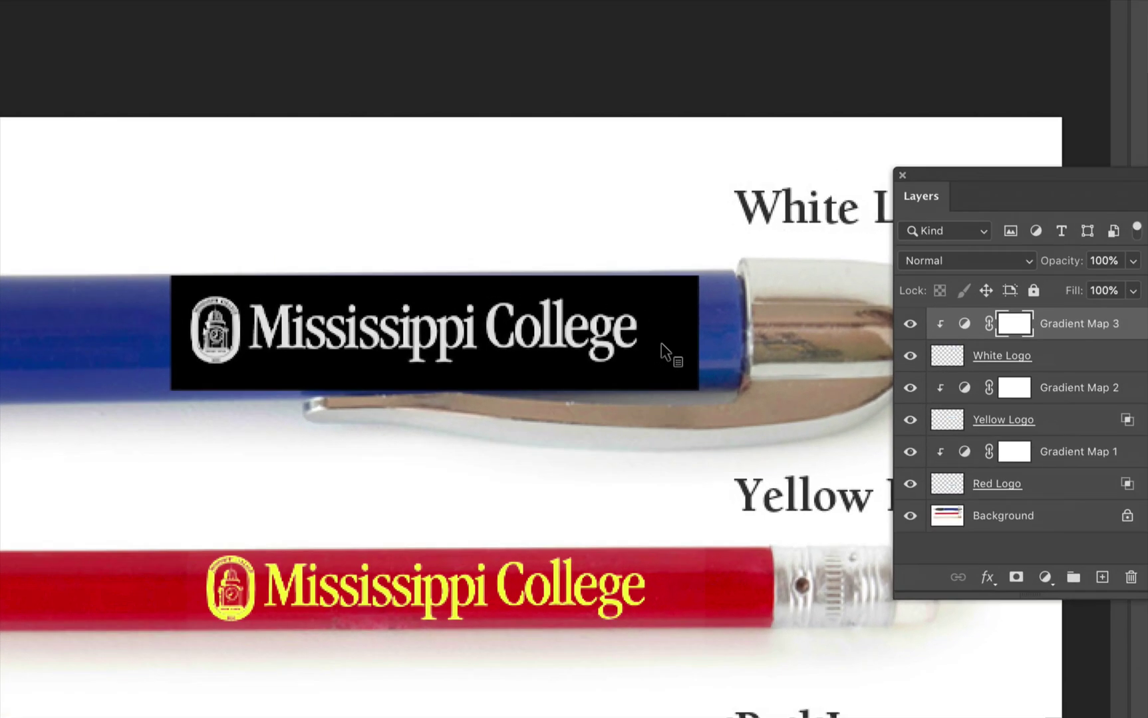
Knock out the White Logo layer's black background with Blend If, splitting This Layer's black limit at 48 / 130
left_click(1124, 357)
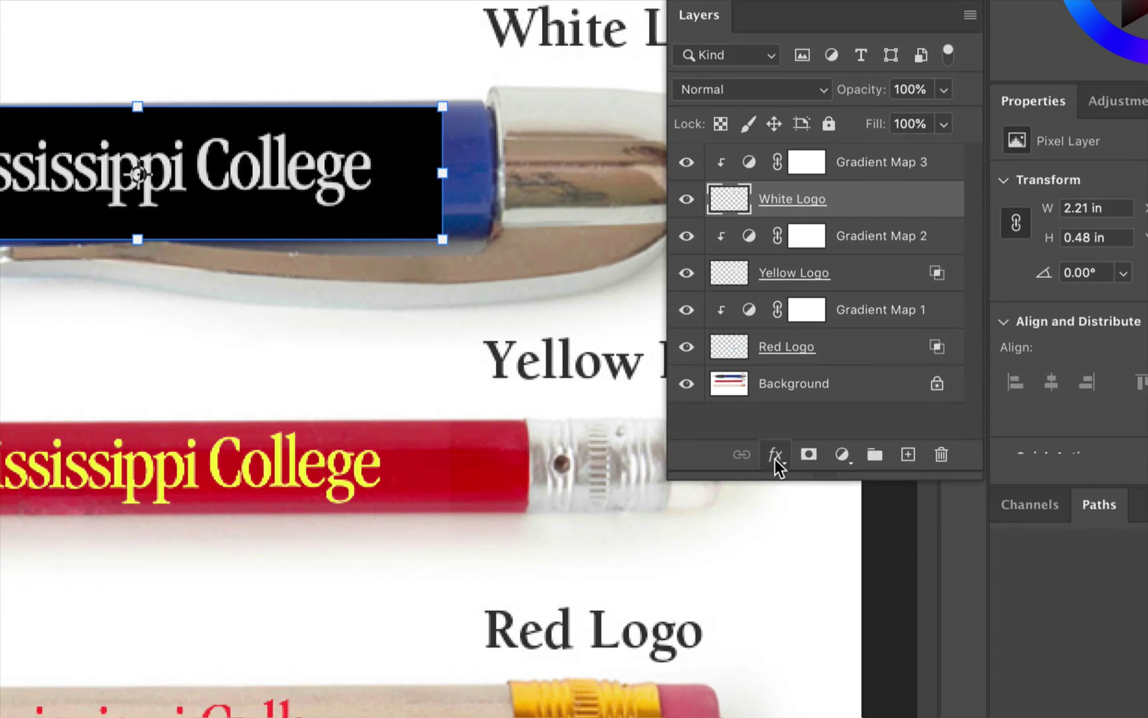
left_click(775, 459)
left_click(795, 479)
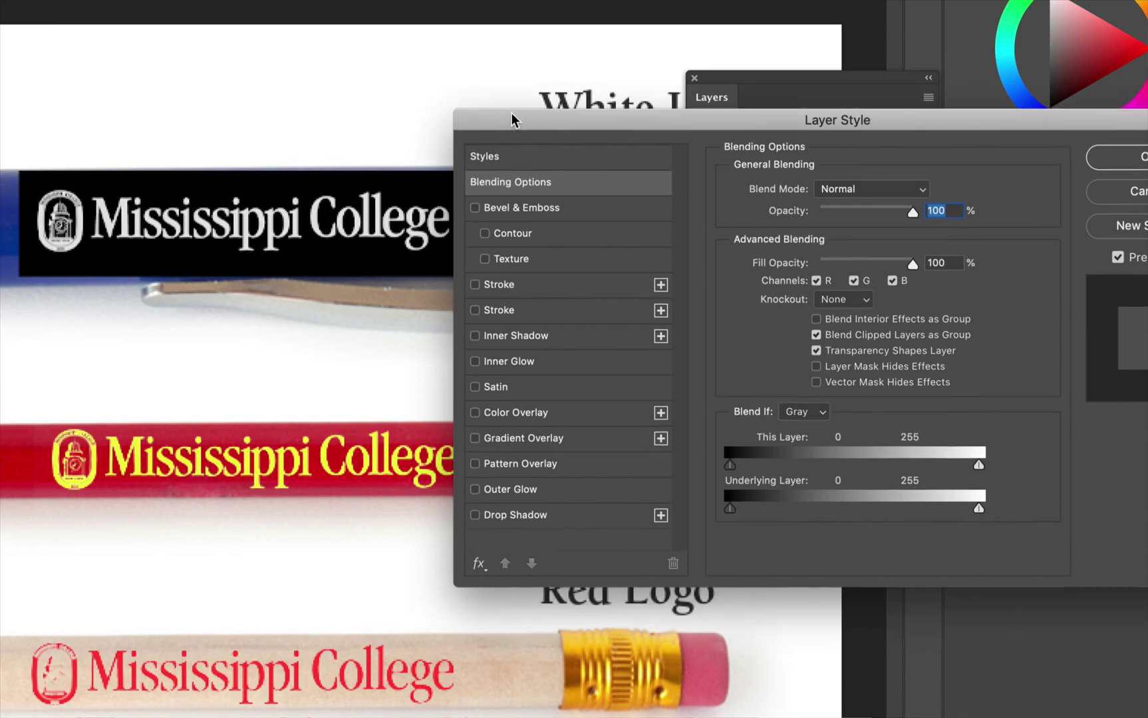
left_click_drag(513, 119, 513, 100)
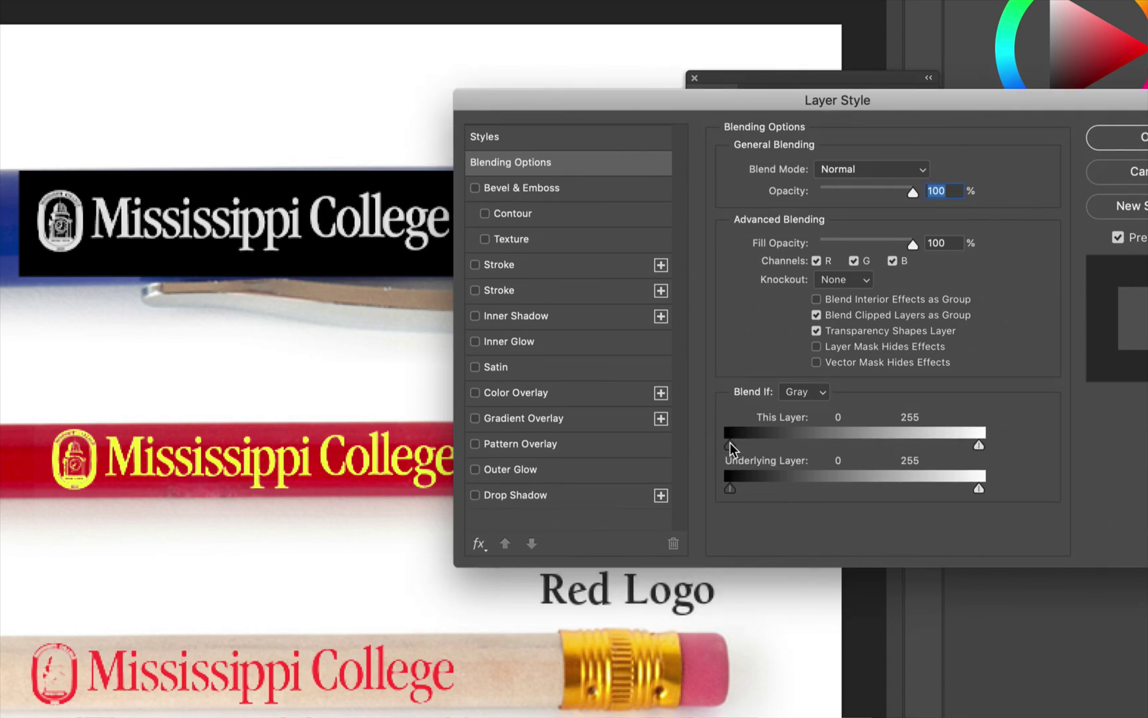
left_click_drag(730, 442, 834, 445)
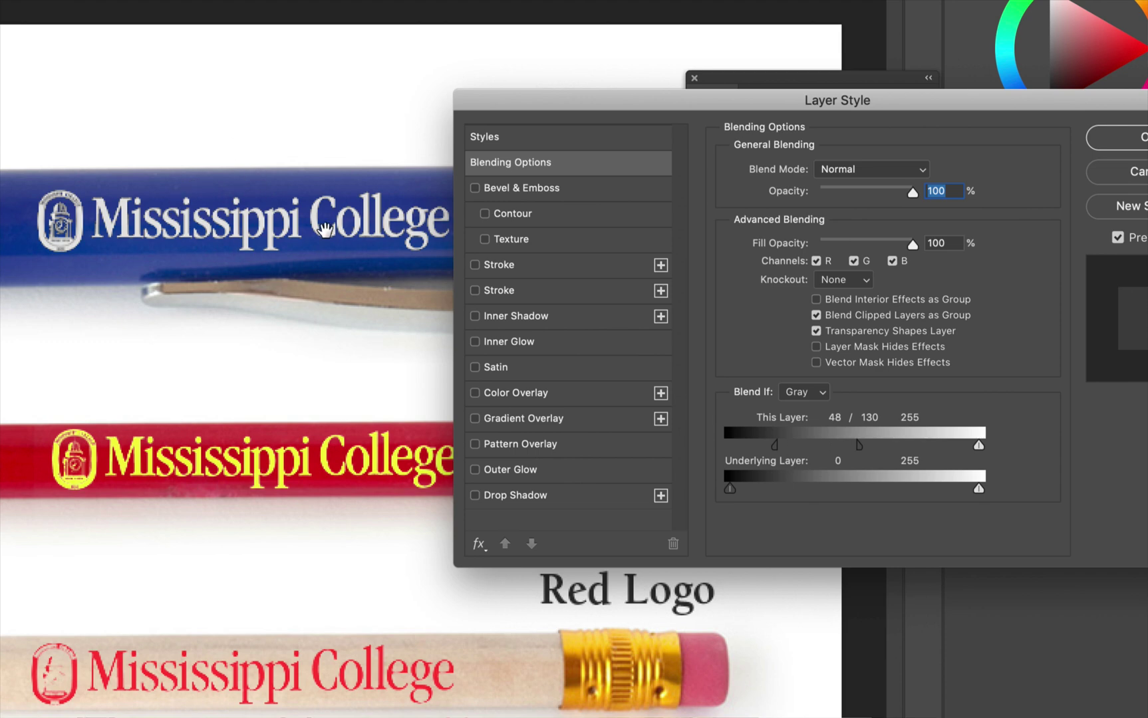
left_click_drag(379, 328, 397, 341)
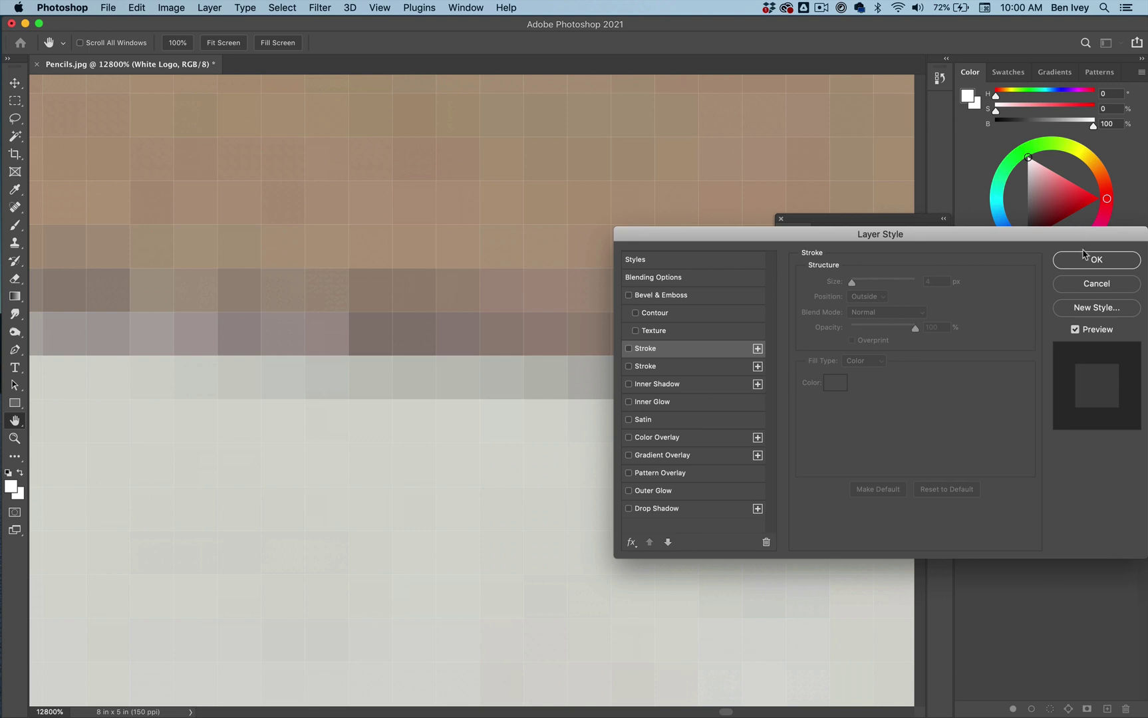
left_click(1063, 259)
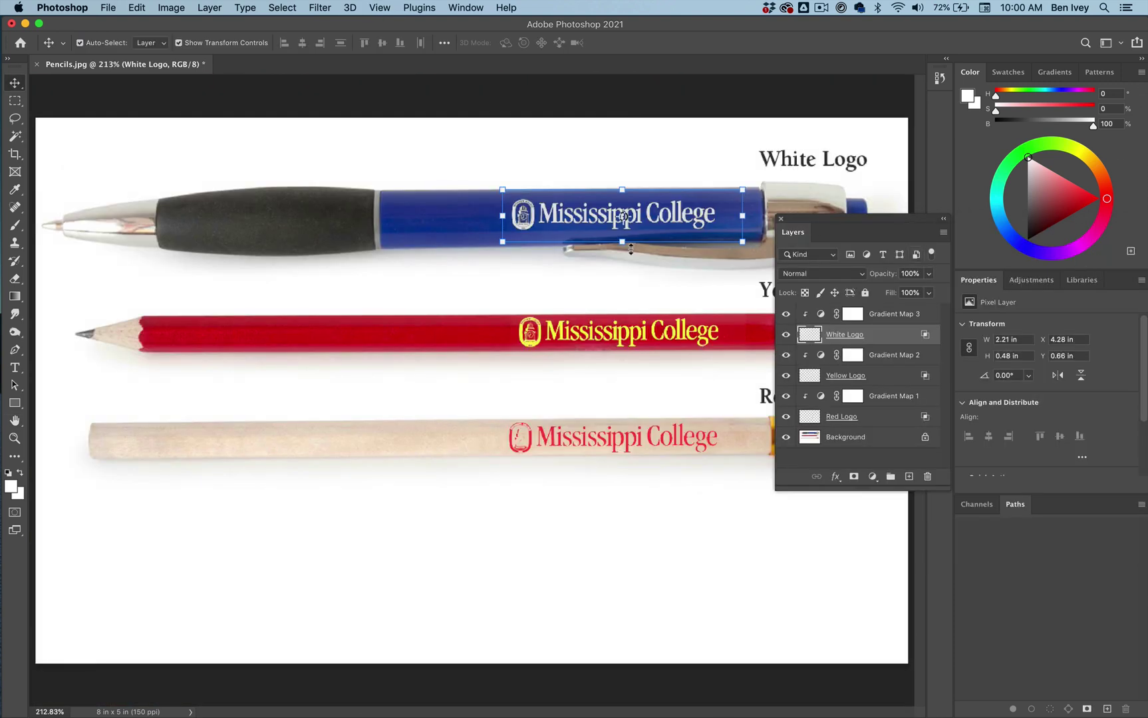
left_click_drag(802, 219, 881, 195)
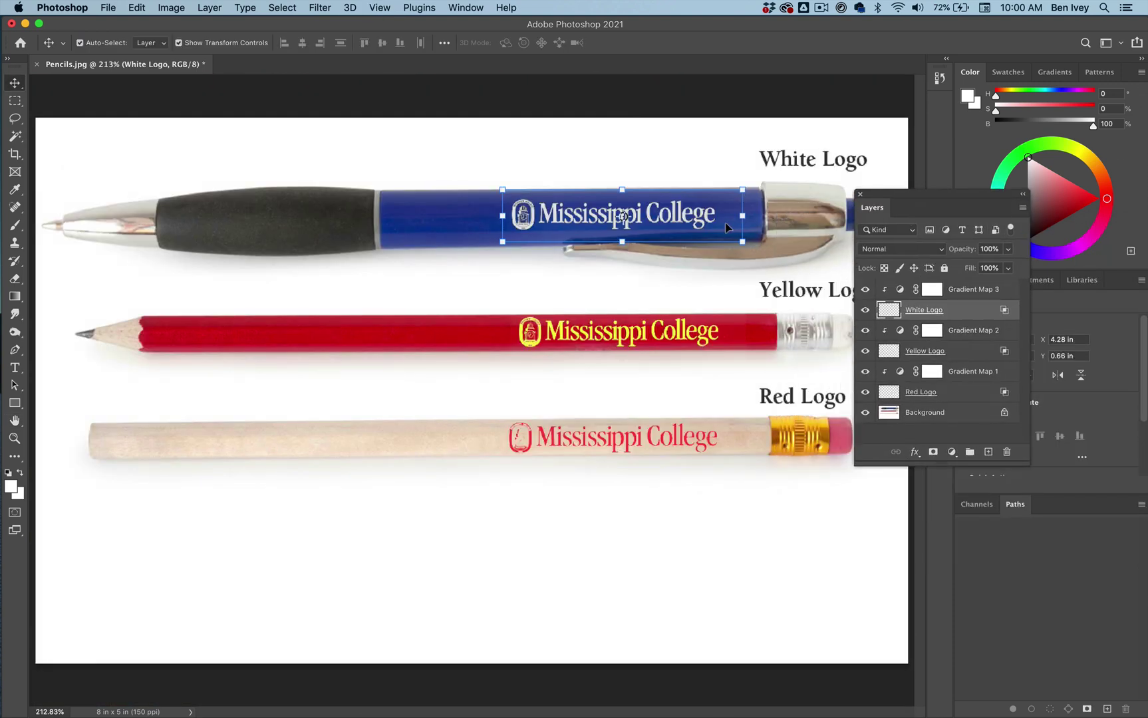